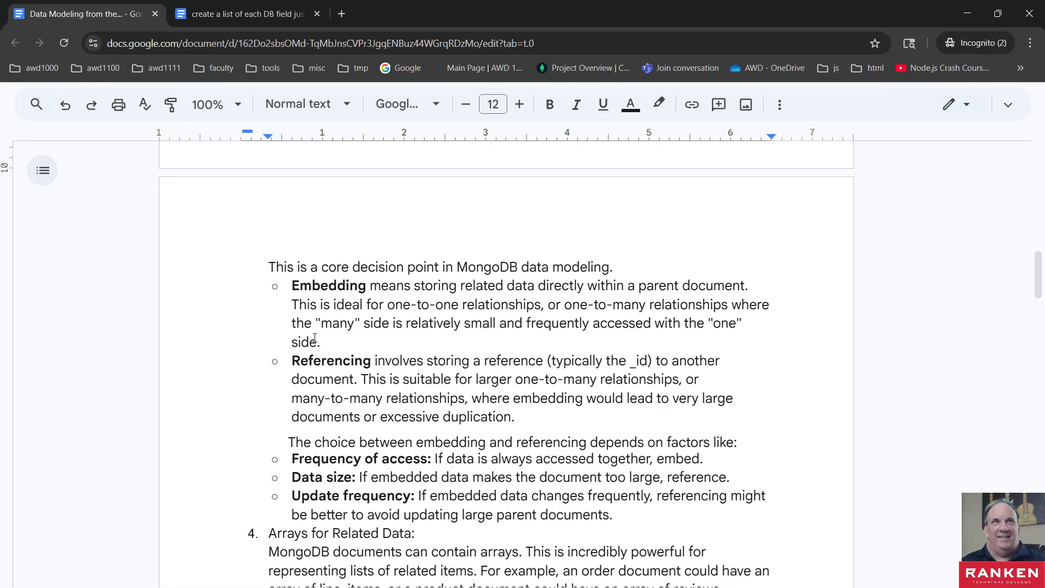
# - Examine the "Embedding vs. Referencing" principle and the definitions of Embedding and Referencing in the data modeling document
pyautogui.scroll(3, 332, 355)
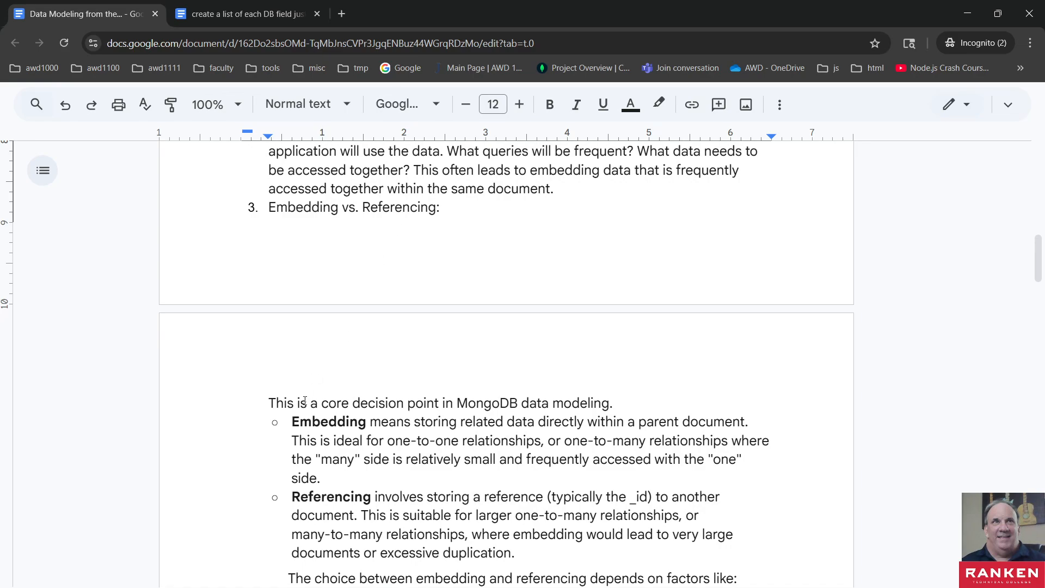
pyautogui.doubleClick(314, 211)
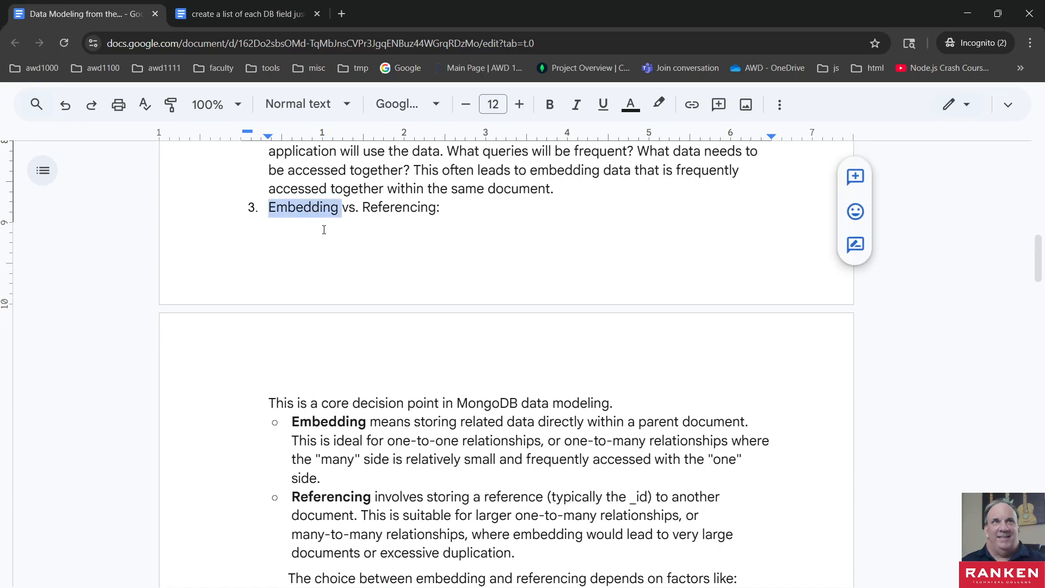
pyautogui.click(314, 211)
pyautogui.doubleClick(379, 209)
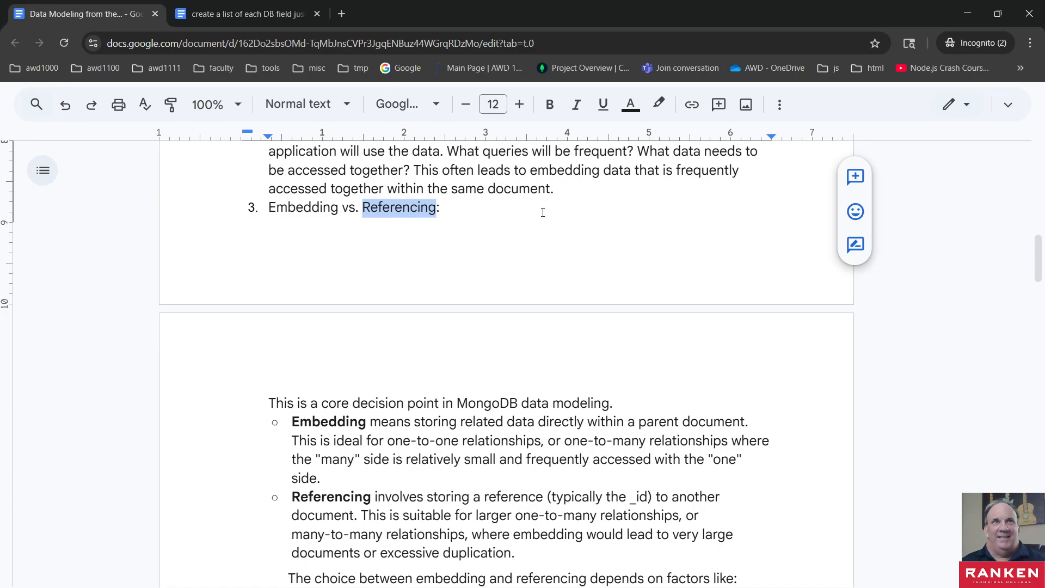
pyautogui.doubleClick(459, 207)
pyautogui.click(459, 207)
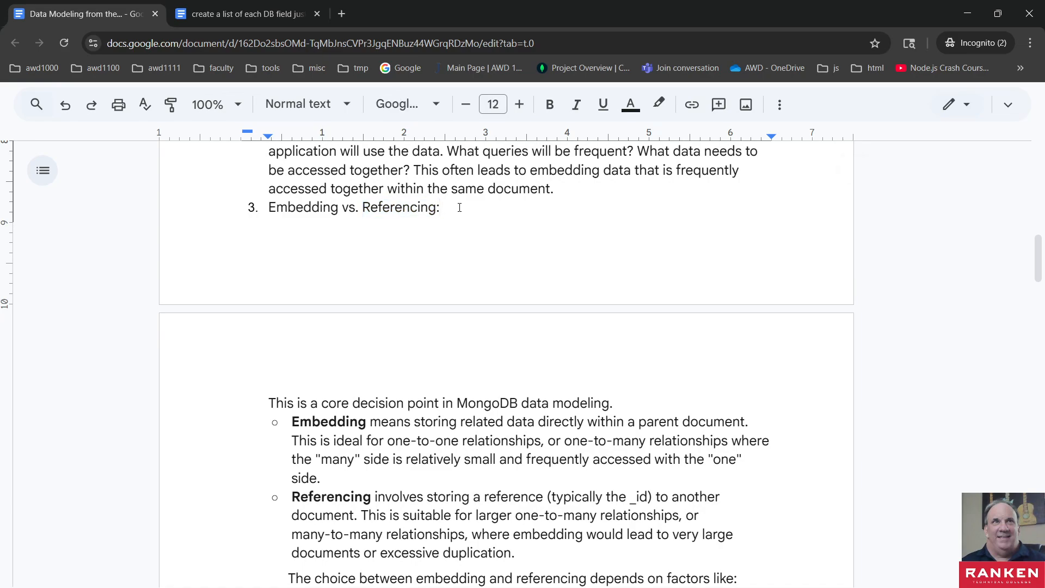
pyautogui.doubleClick(303, 207)
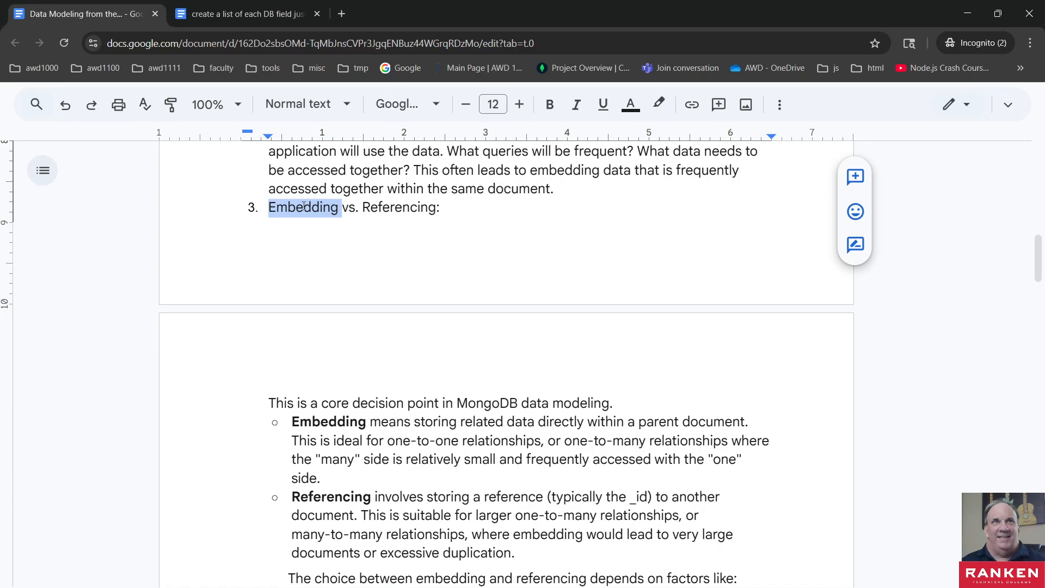
pyautogui.scroll(-3, 302, 358)
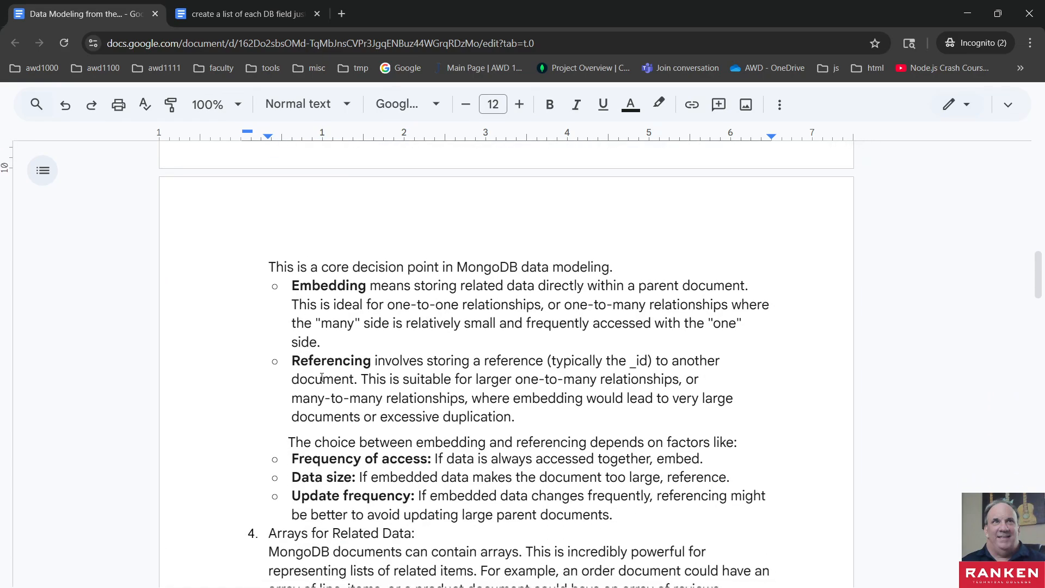
pyautogui.scroll(-2, 338, 378)
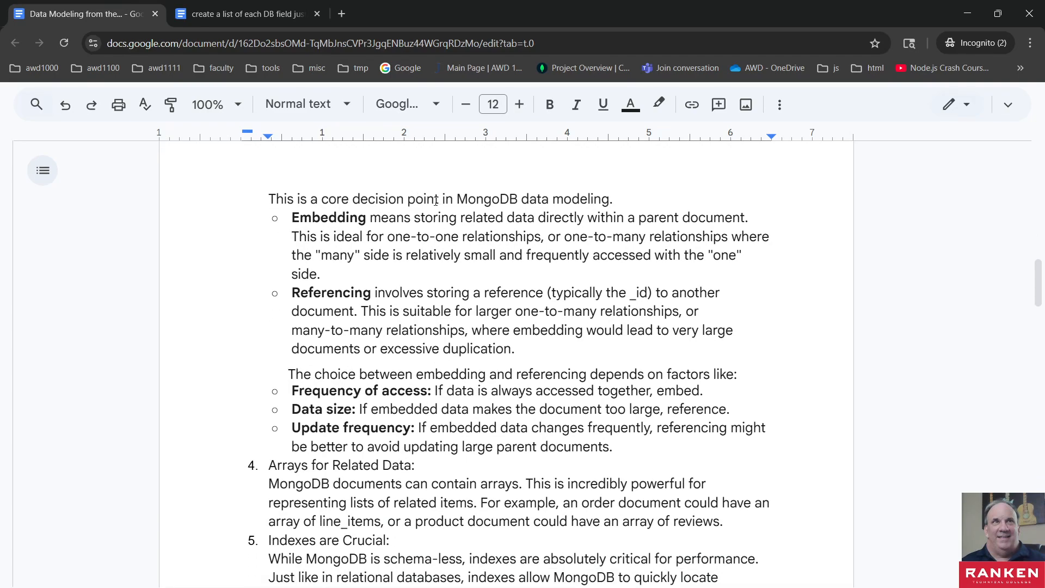
pyautogui.click(314, 294)
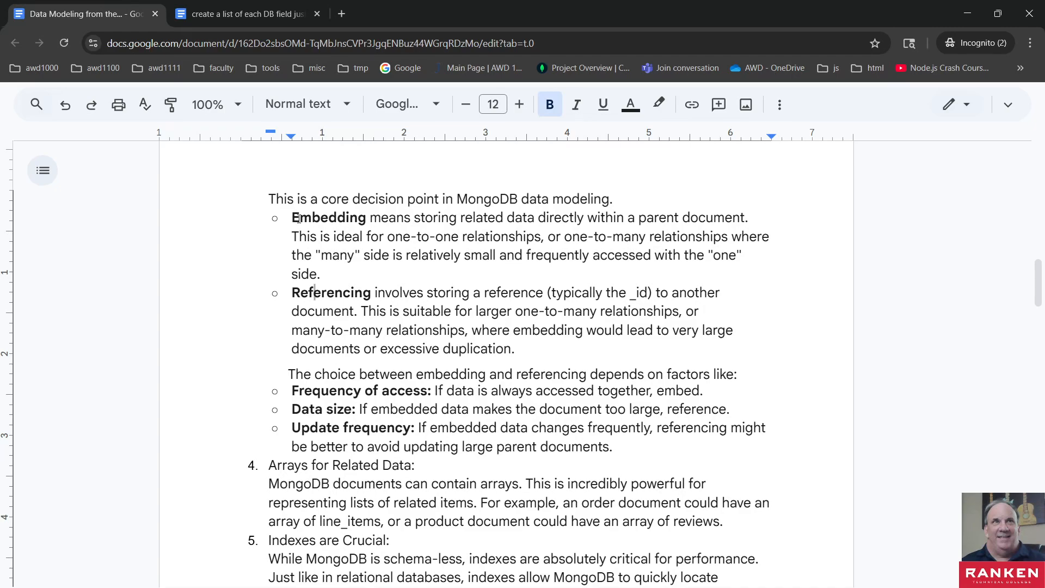
# - Read the factors for choosing between embedding and referencing: frequency of access, data size and update frequency
pyautogui.scroll(-2, 390, 405)
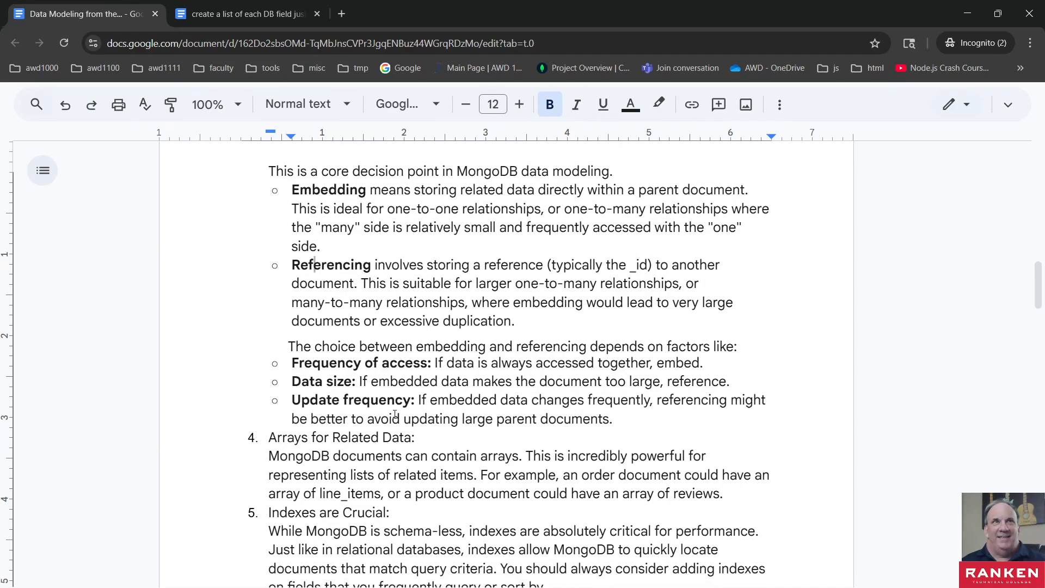
pyautogui.scroll(2, 393, 335)
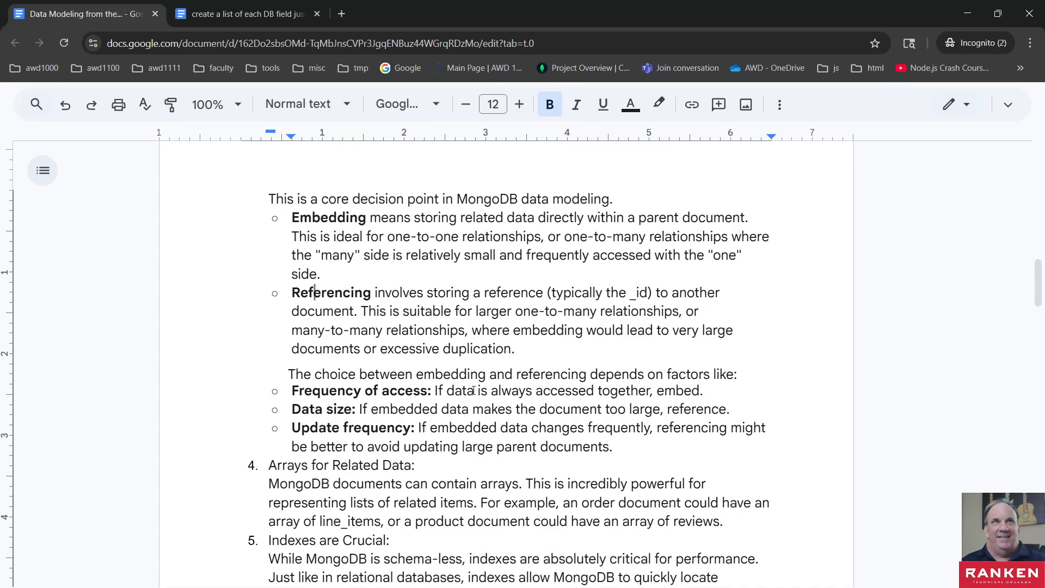
pyautogui.doubleClick(675, 391)
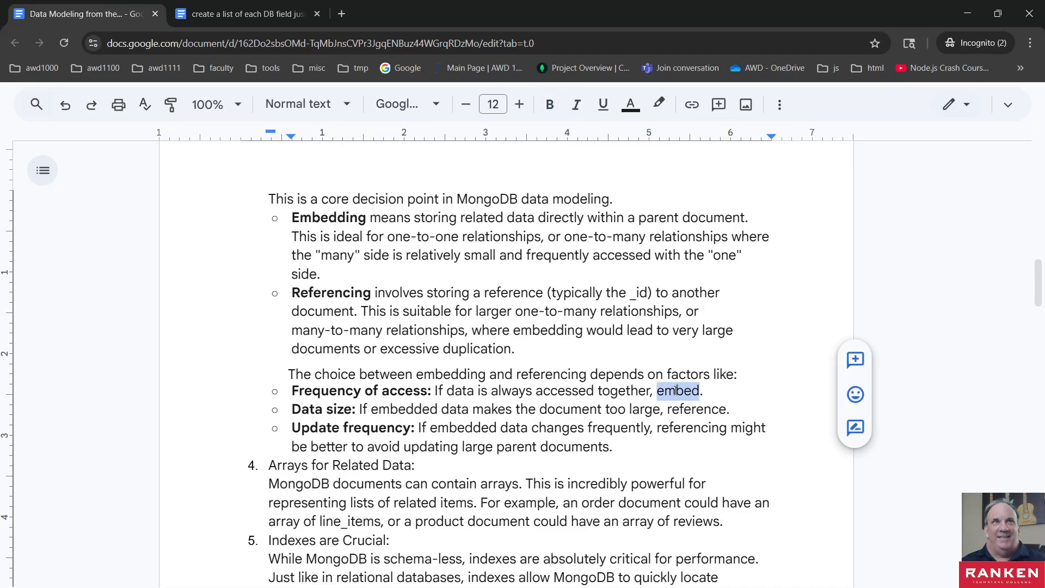
pyautogui.click(677, 390)
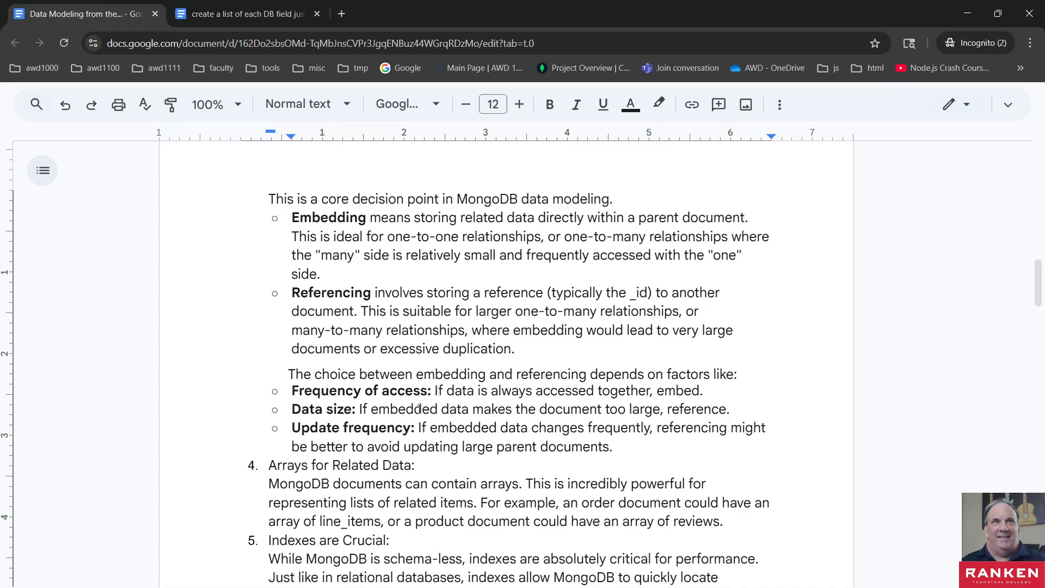
pyautogui.scroll(-1, 460, 530)
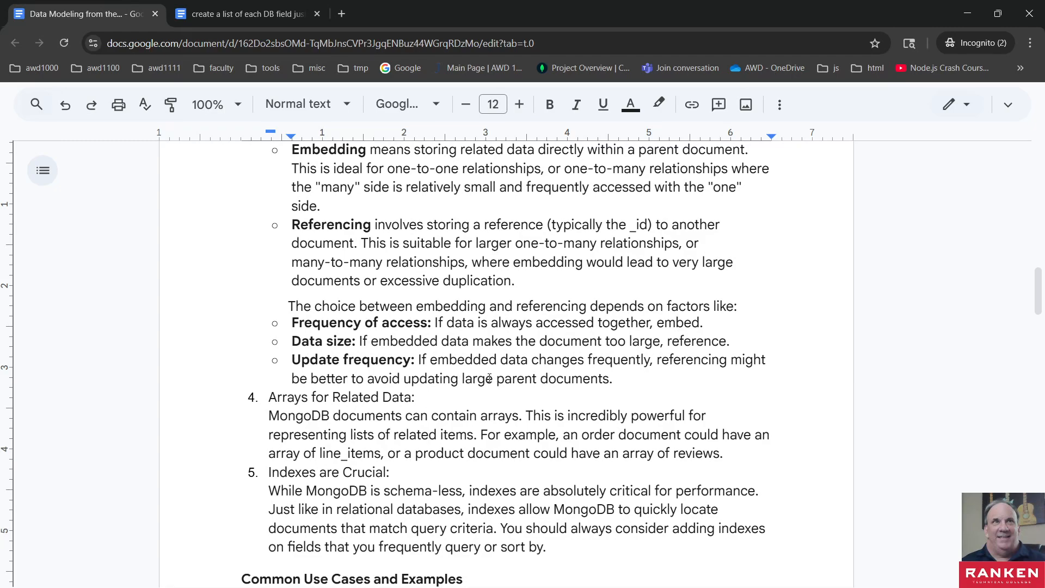
pyautogui.doubleClick(565, 379)
pyautogui.click(473, 378)
# - Look over the Common Use Cases and Examples section, and revisit the document's opening explanation and key principles of MongoDB data modeling
pyautogui.scroll(-1, 357, 492)
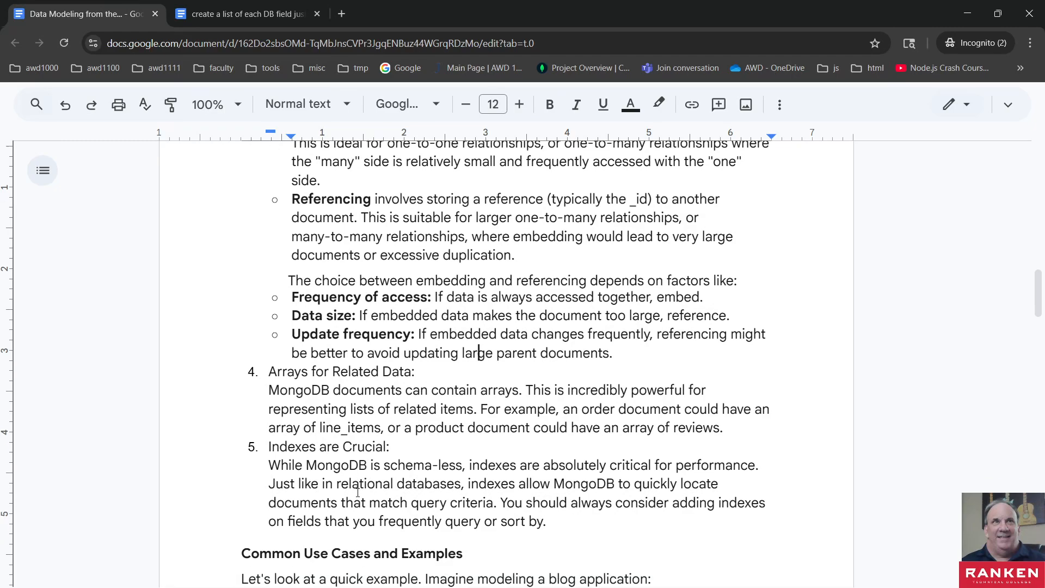
pyautogui.scroll(-1, 358, 493)
pyautogui.scroll(-1, 272, 468)
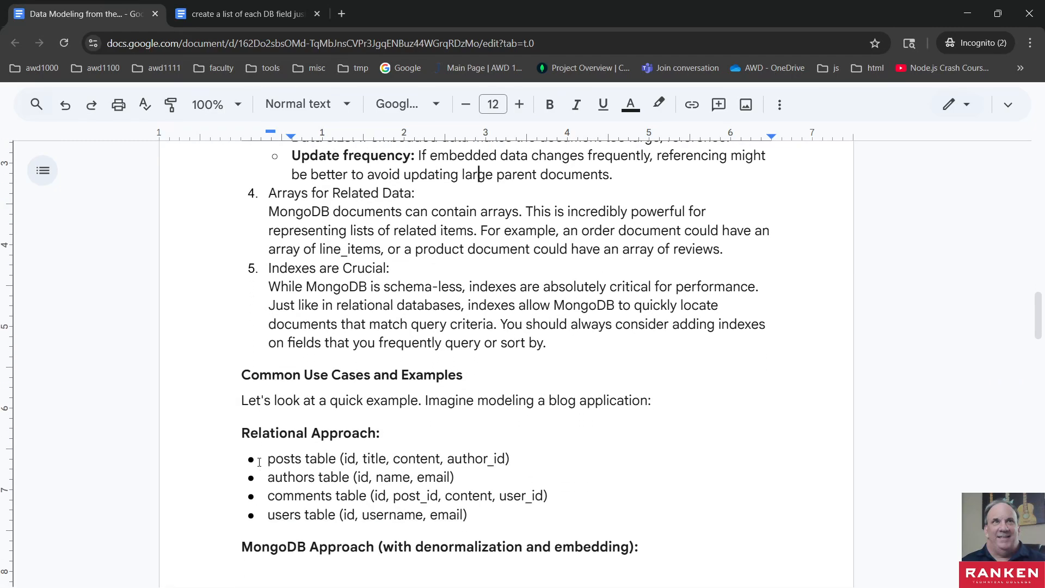
pyautogui.scroll(-2, 242, 460)
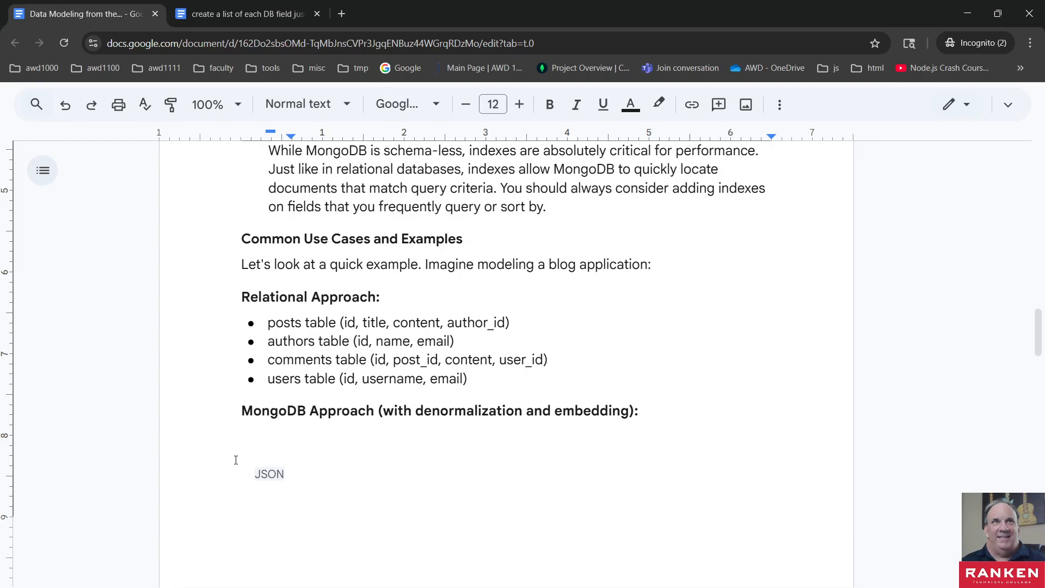
pyautogui.scroll(-4, 235, 460)
pyautogui.scroll(10, 234, 458)
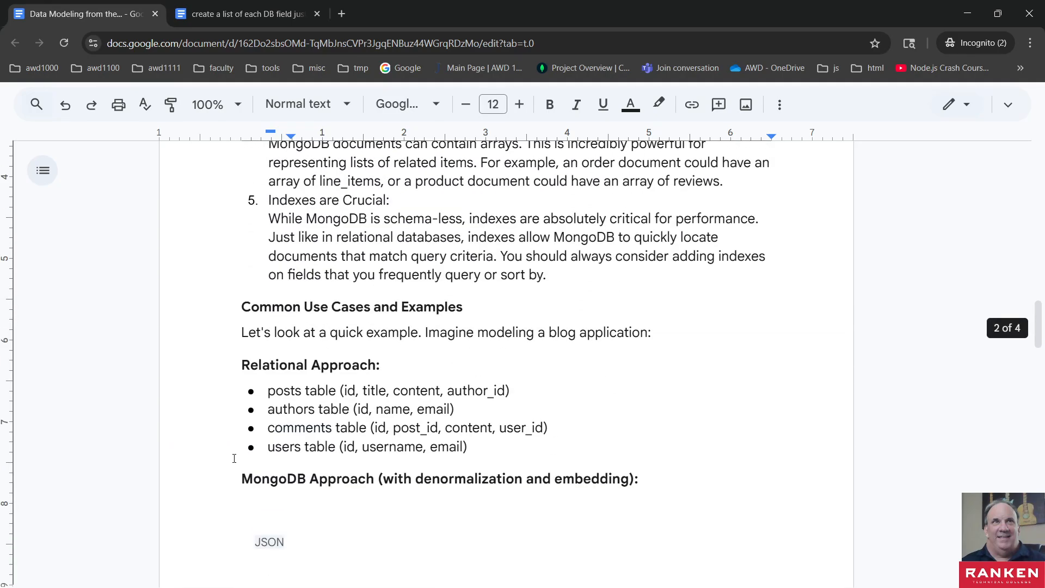
pyautogui.scroll(15, 234, 458)
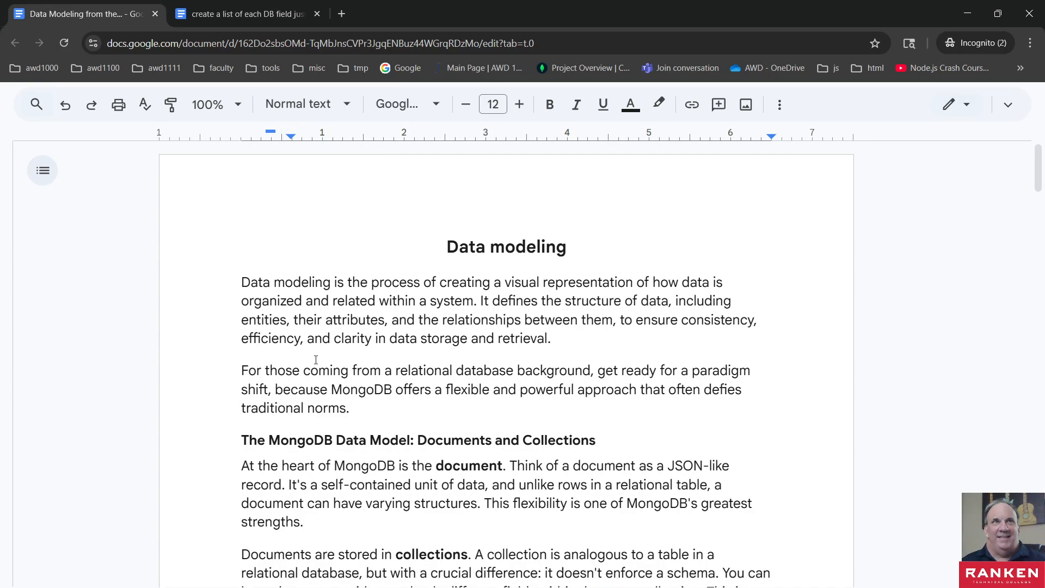
pyautogui.scroll(-5, 315, 359)
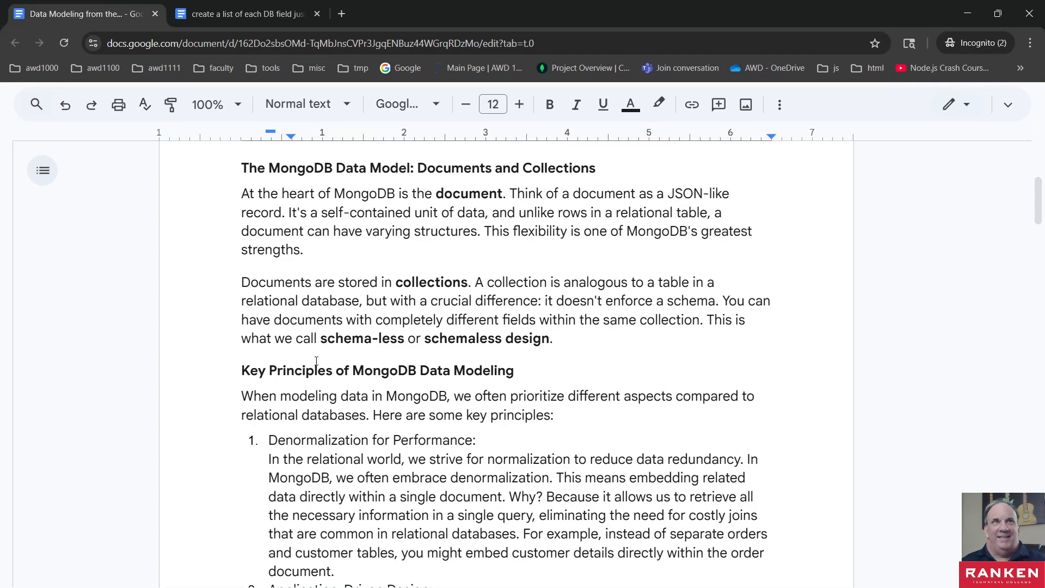
pyautogui.scroll(-1, 315, 360)
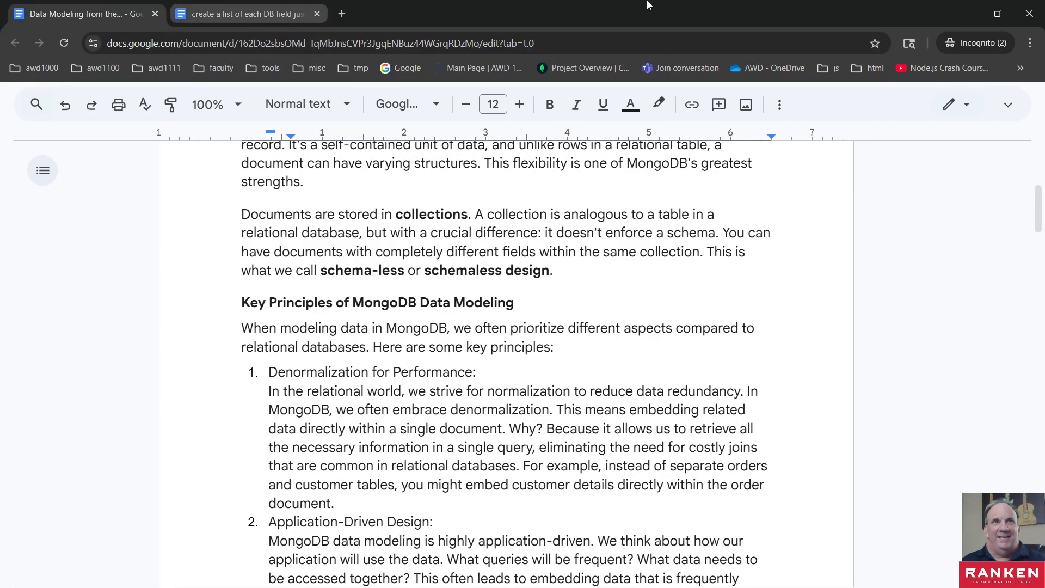
# - Switch to the Lab 02-02 document and examine the ERD requirements of Exercise 1
pyautogui.click(966, 13)
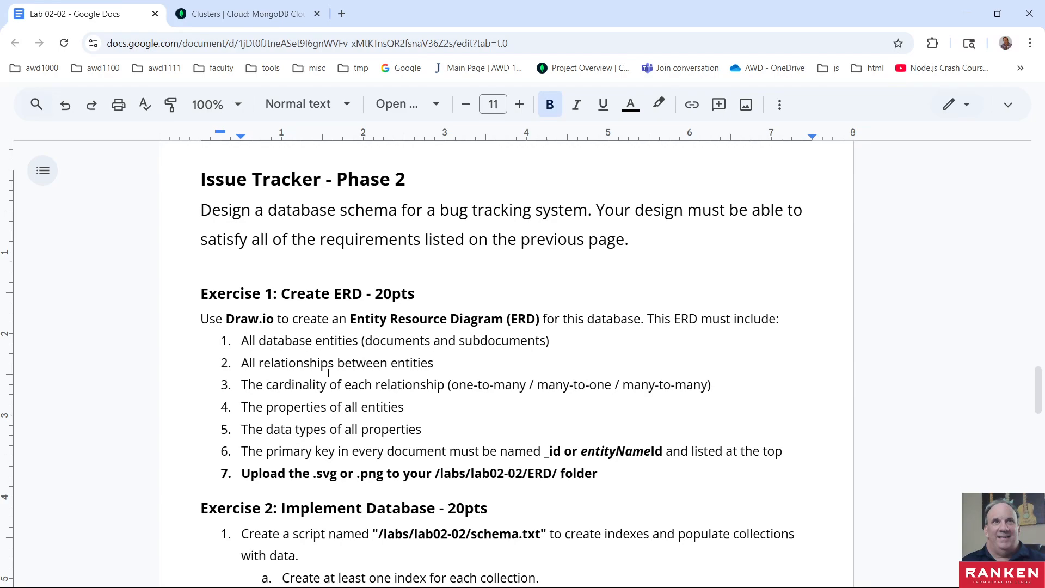
pyautogui.scroll(-2, 326, 370)
pyautogui.scroll(2, 321, 364)
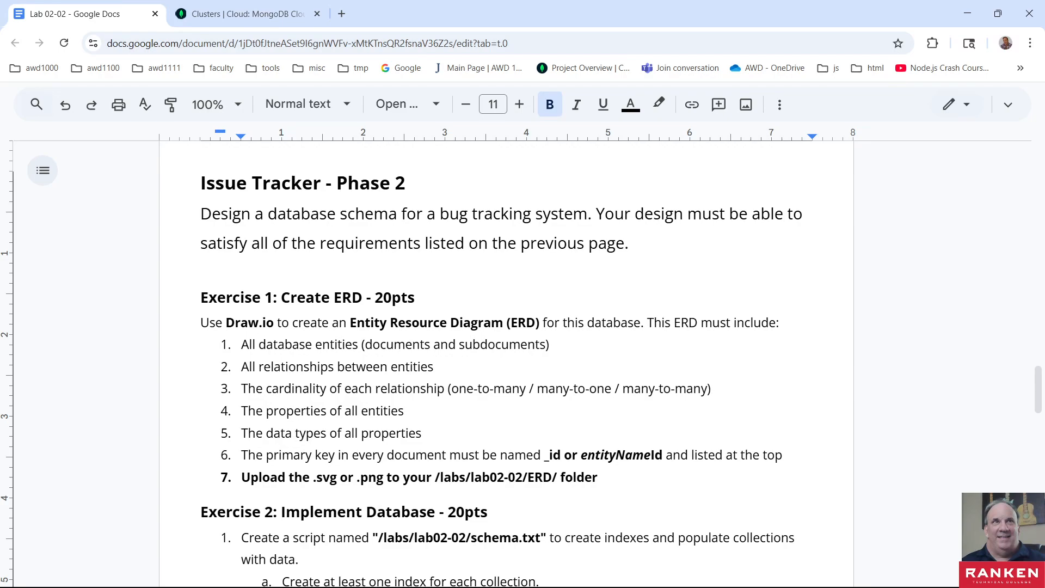
# - Switch to File Explorer, open the Lab02_02 folder and check the contents of its erd subfolder
pyautogui.hotkey('alt', 'Tab')
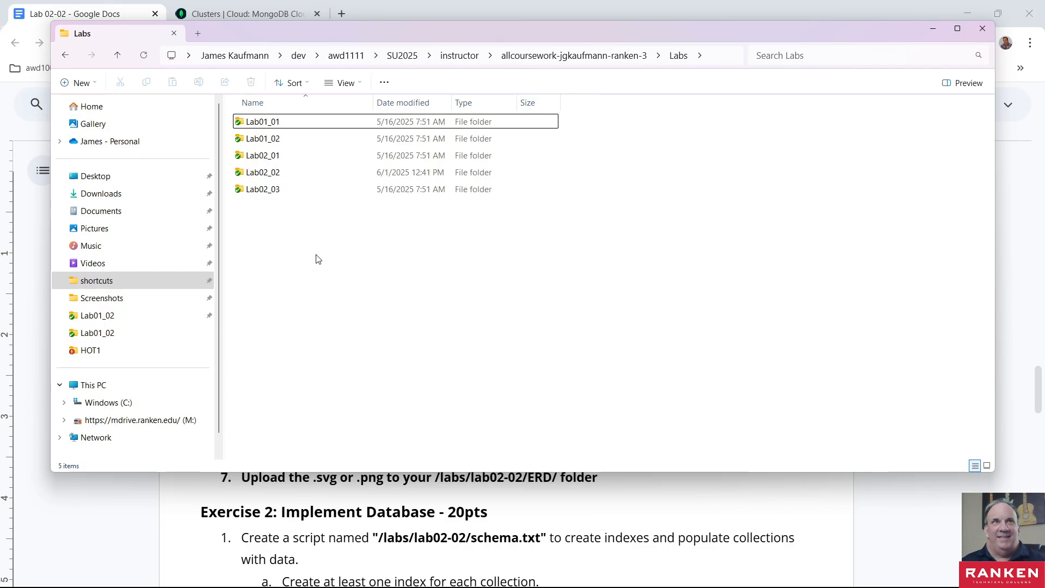
pyautogui.doubleClick(264, 173)
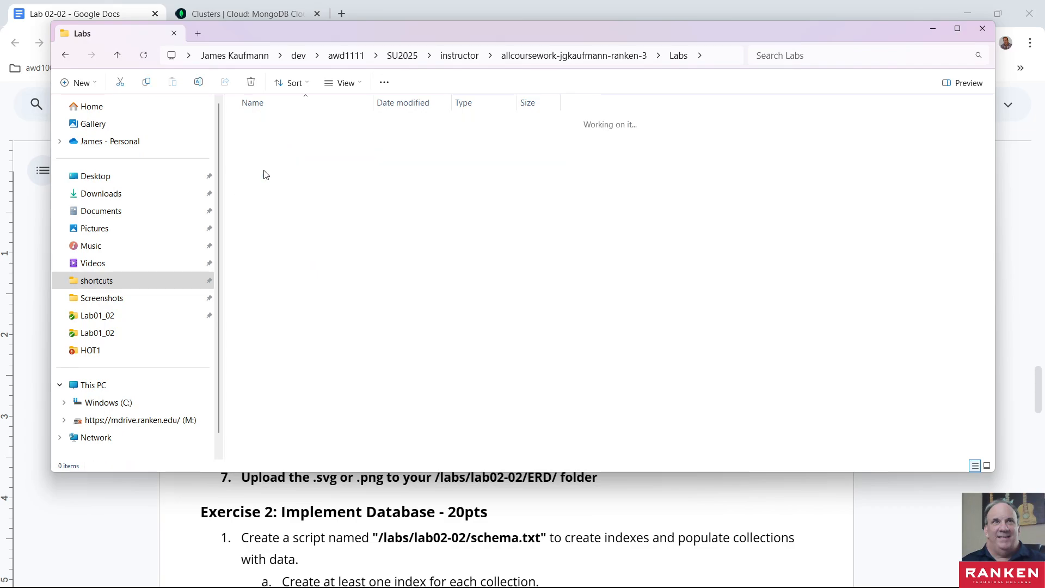
pyautogui.click(253, 126)
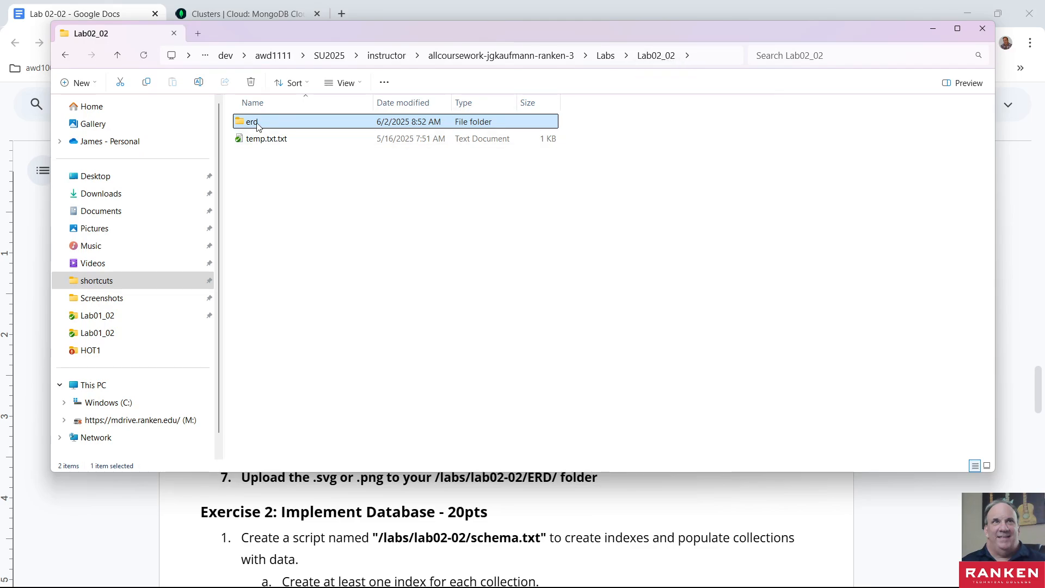
pyautogui.moveTo(262, 125)
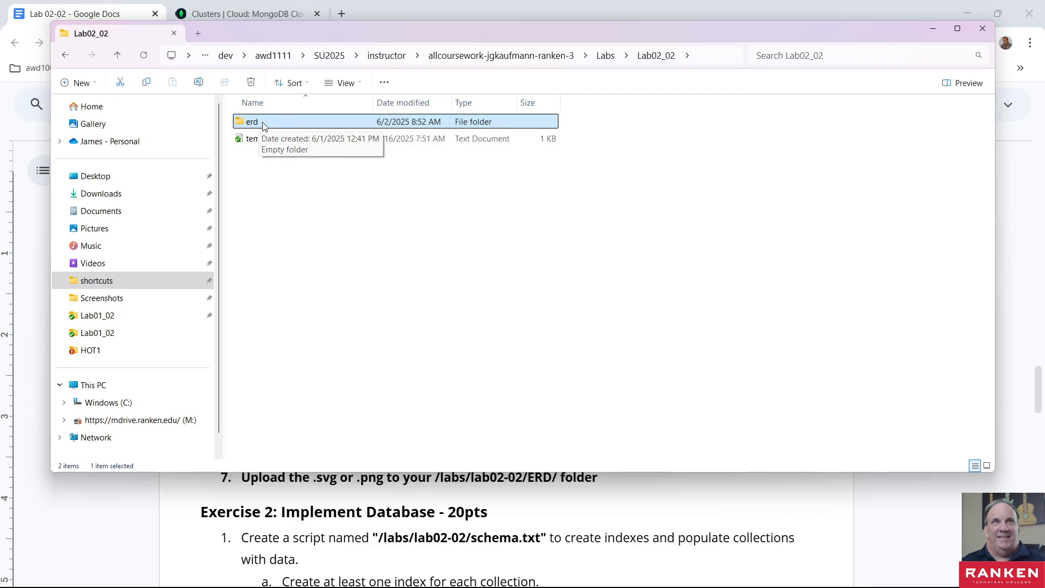
pyautogui.doubleClick(262, 127)
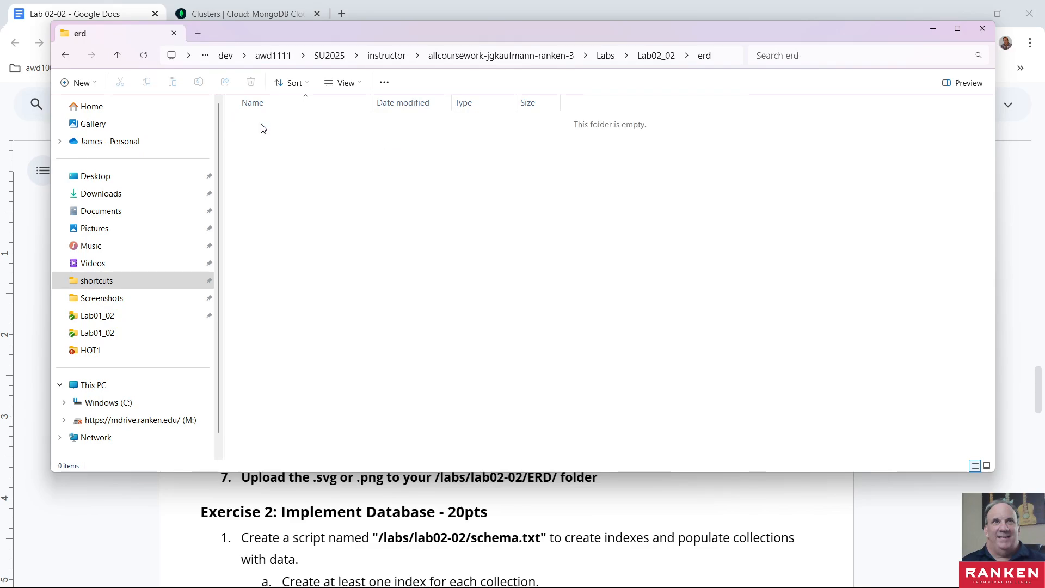
pyautogui.click(649, 57)
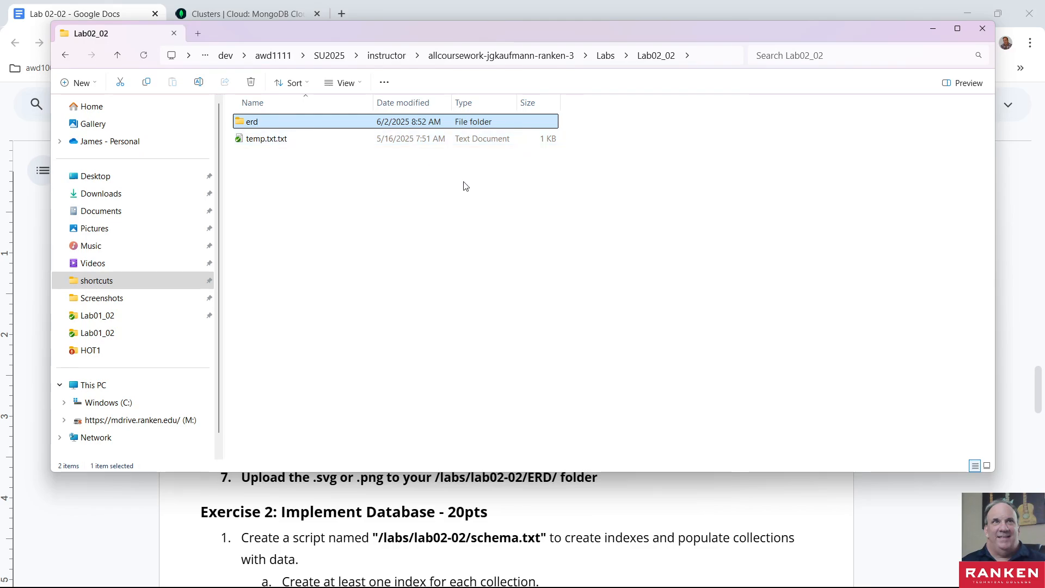
# - Open the erd folder from Lab02_02 in Visual Studio Code
pyautogui.click(528, 254)
pyautogui.click(254, 125)
pyautogui.rightClick(254, 125)
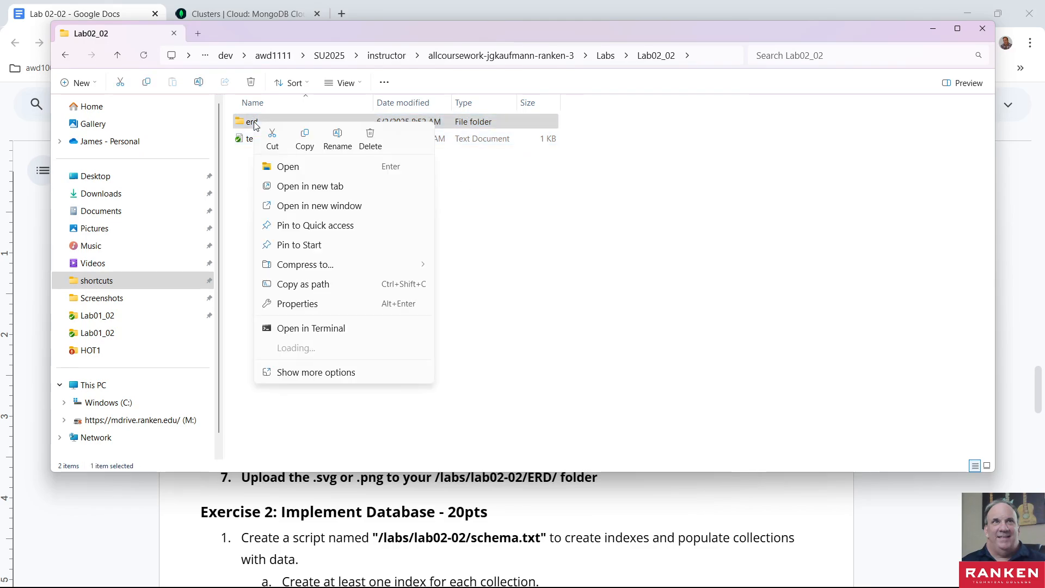
pyautogui.click(301, 377)
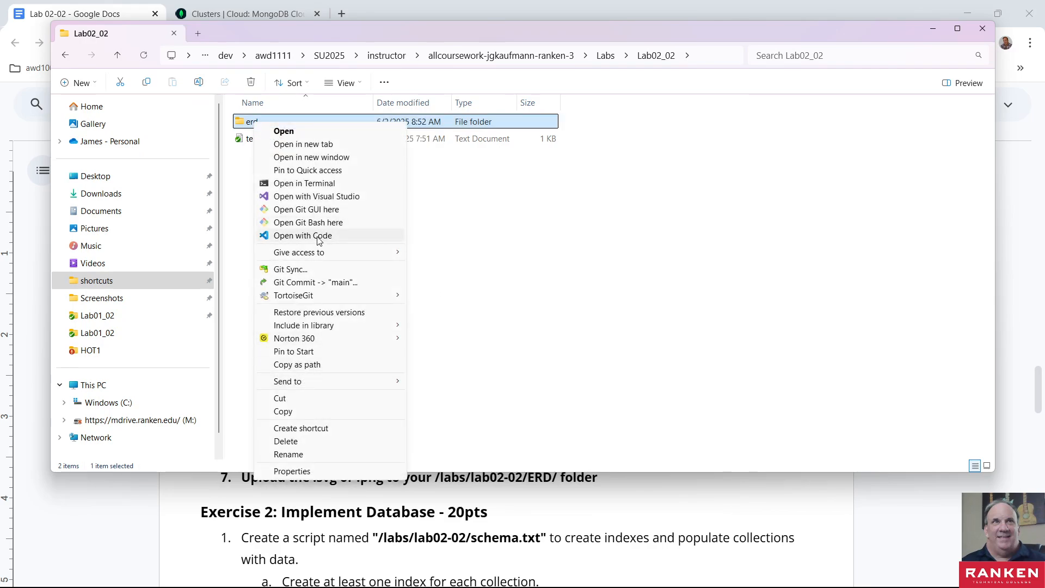
pyautogui.click(319, 240)
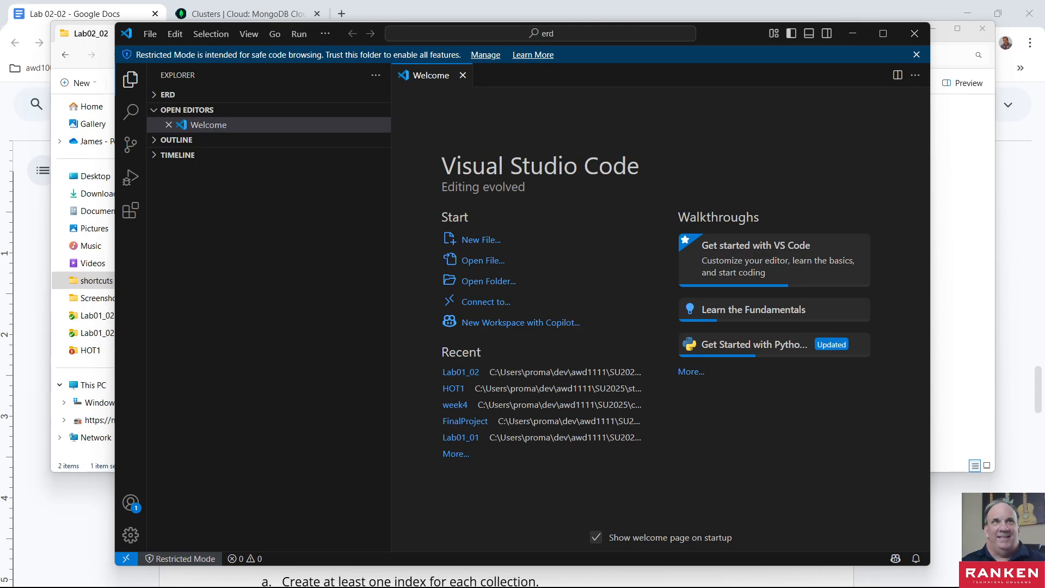
# - Dismiss the Restricted Mode notice and locate the Draw.io Integration extension among the installed extensions
pyautogui.click(171, 97)
pyautogui.click(172, 98)
pyautogui.click(916, 55)
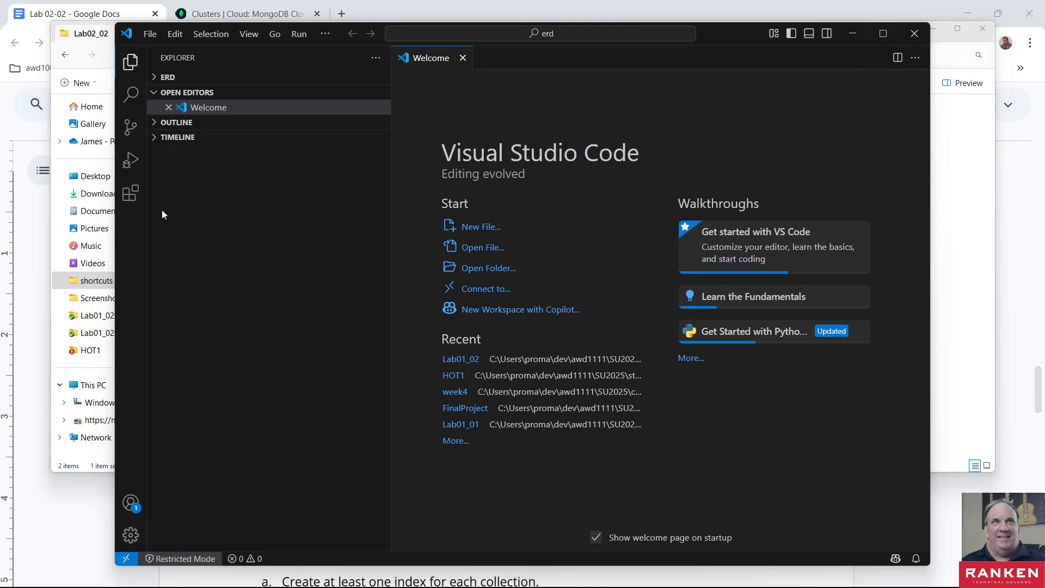
pyautogui.click(129, 194)
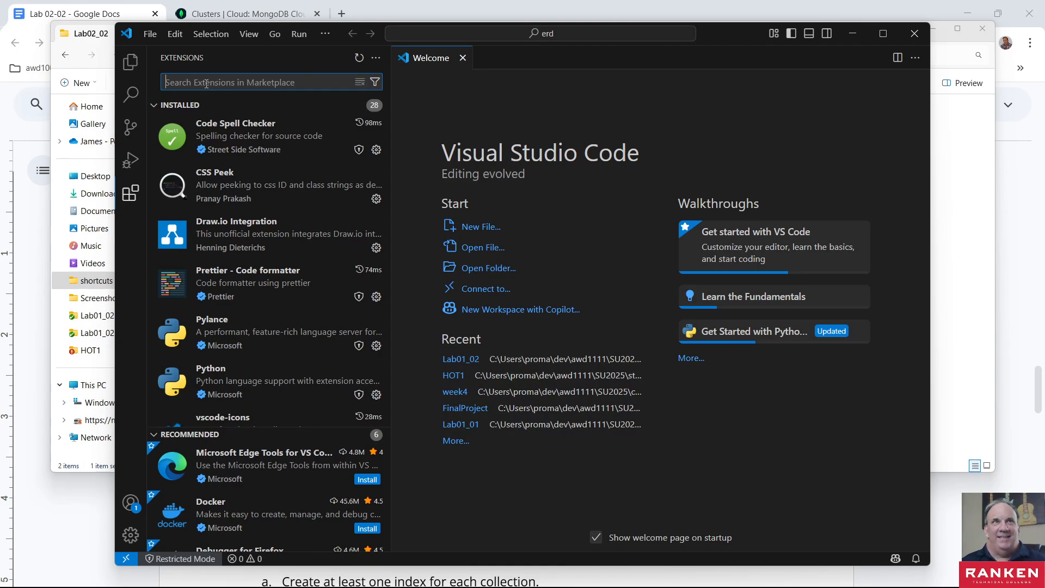
pyautogui.moveTo(237, 224)
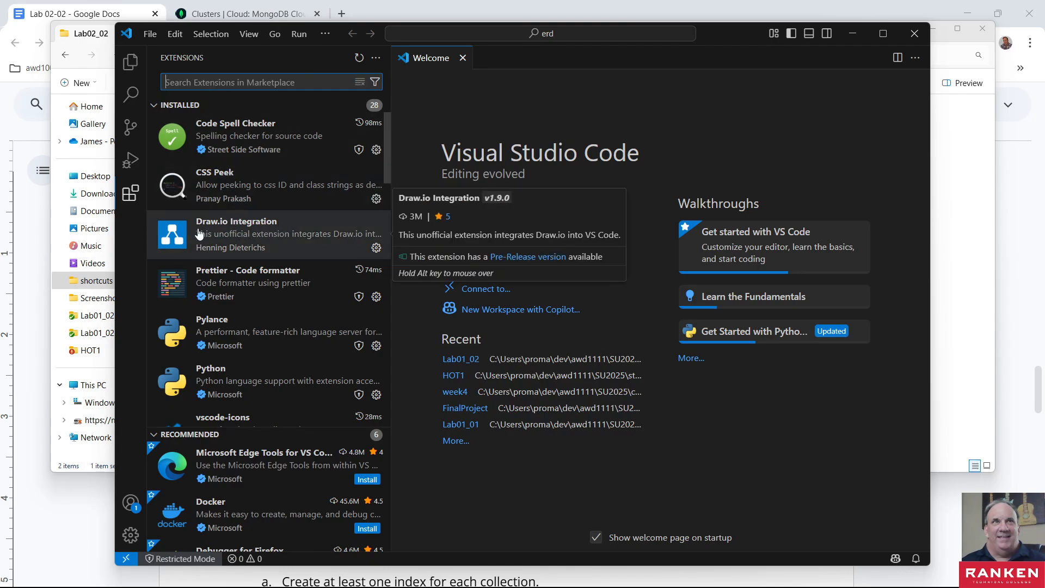
# - View the Draw.io Integration extension's details and open erd.drawio from the erd folder in the diagram editor
pyautogui.click(242, 225)
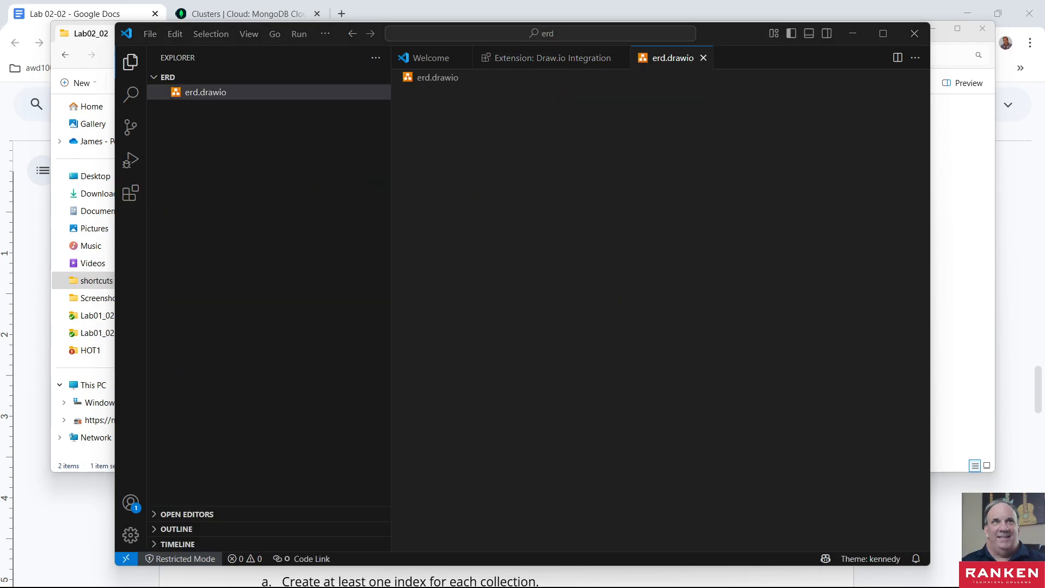
pyautogui.click(215, 139)
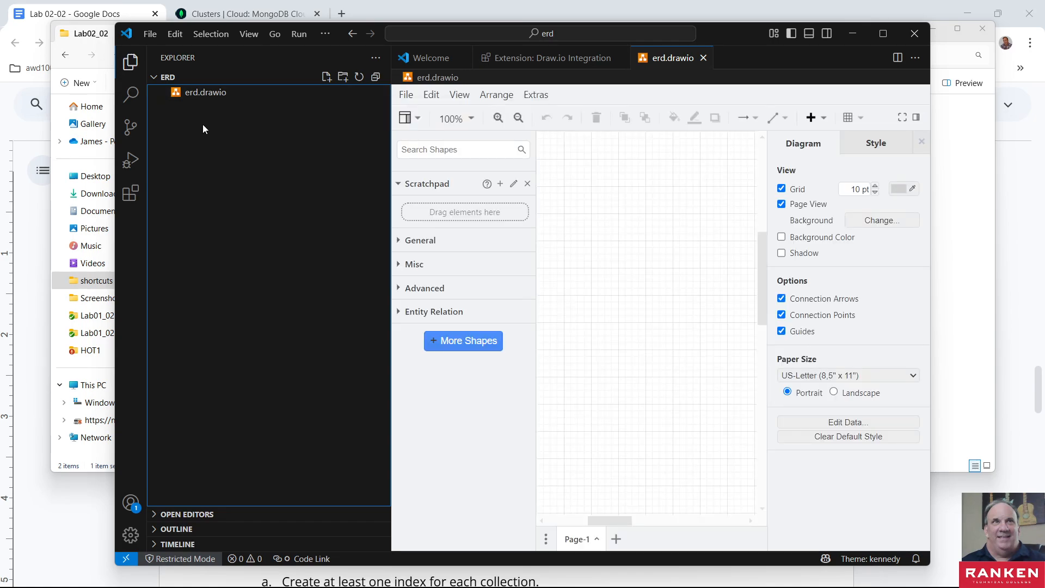
pyautogui.rightClick(191, 120)
pyautogui.click(171, 115)
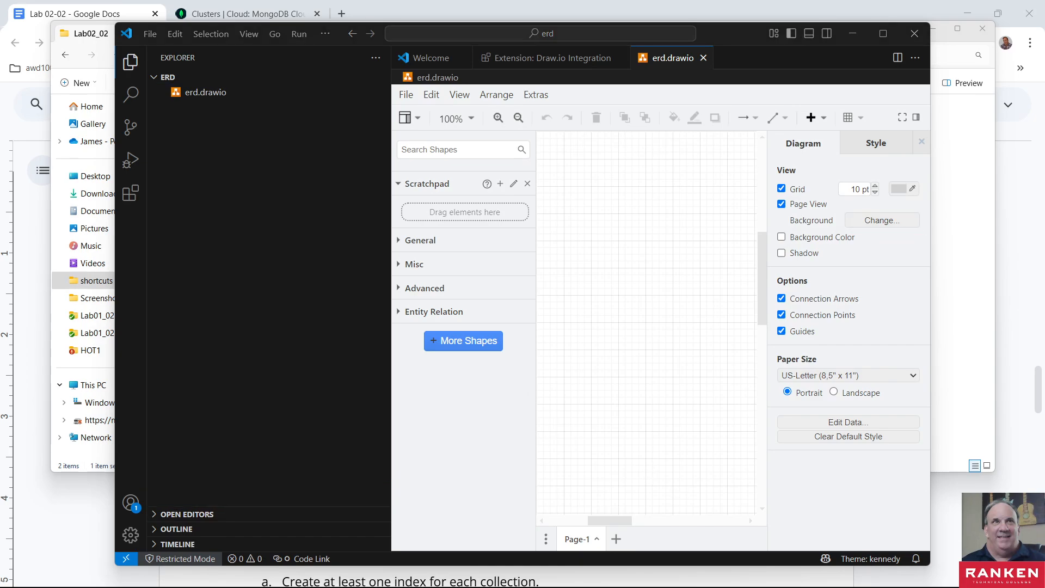
# - Make sure the Entity Relation shape library is enabled among the available shapes and apply the selection
pyautogui.click(464, 341)
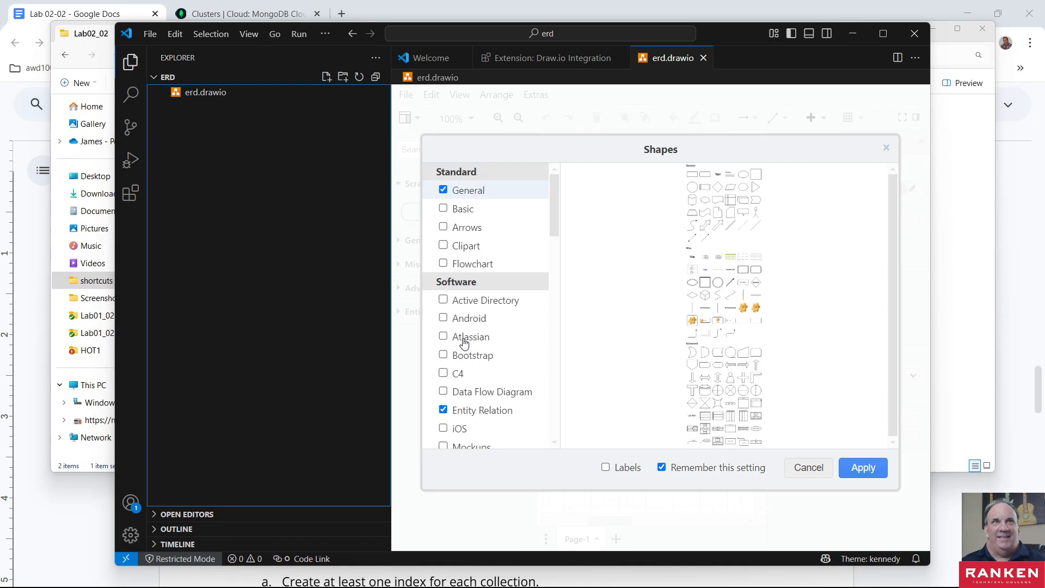
pyautogui.click(444, 413)
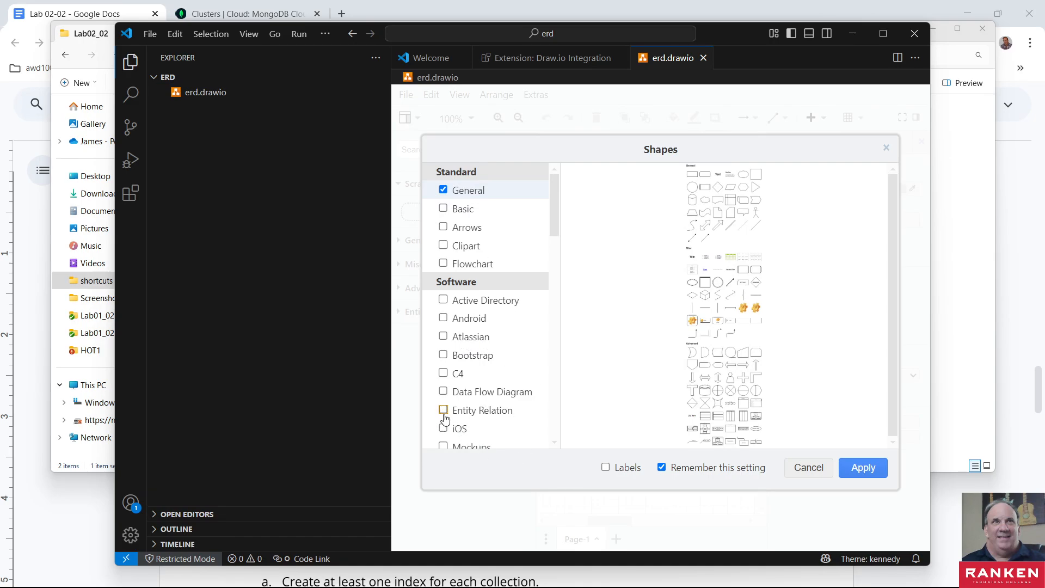
pyautogui.click(444, 412)
pyautogui.click(865, 468)
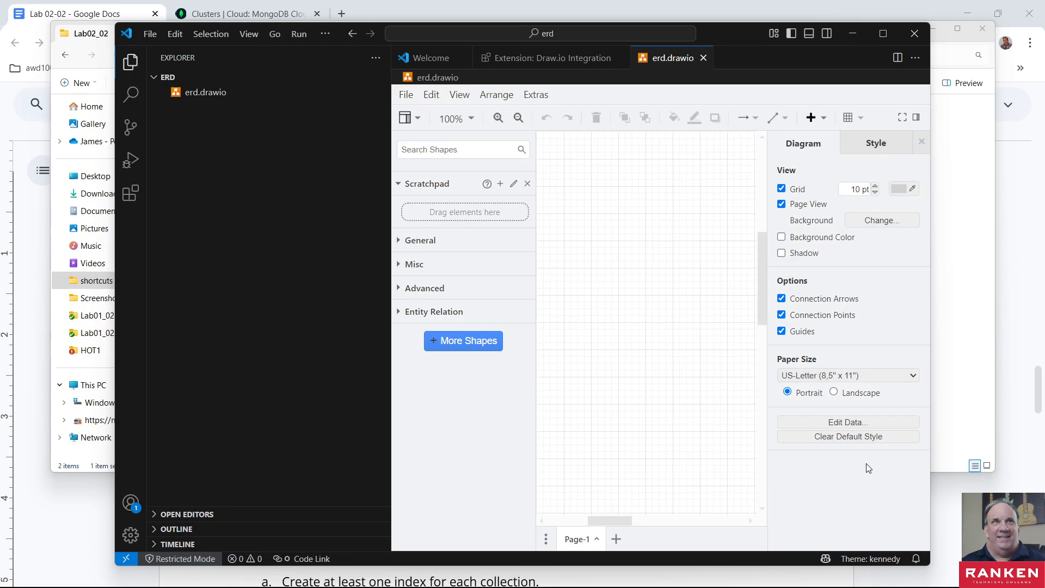
# - Look through the Misc shapes, expand the Entity Relation shape library and maximize the Visual Studio Code window
pyautogui.click(400, 266)
pyautogui.moveTo(465, 341)
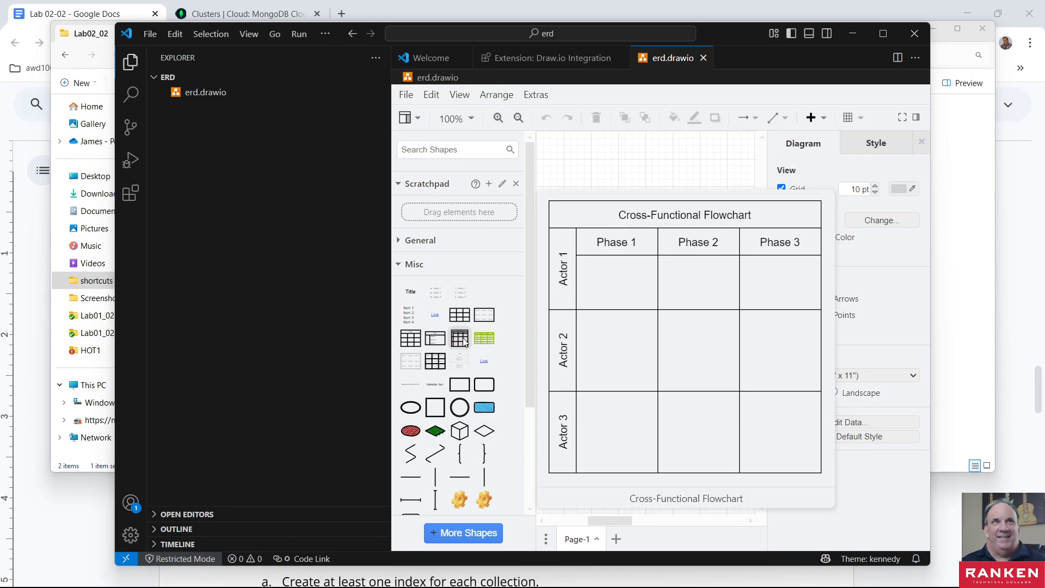
pyautogui.moveTo(407, 343)
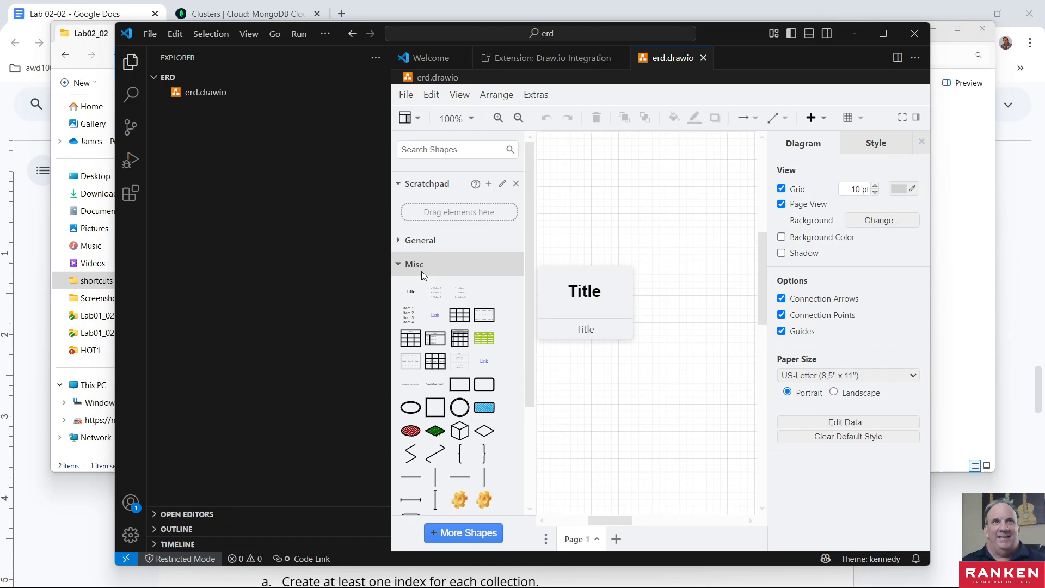
pyautogui.click(399, 264)
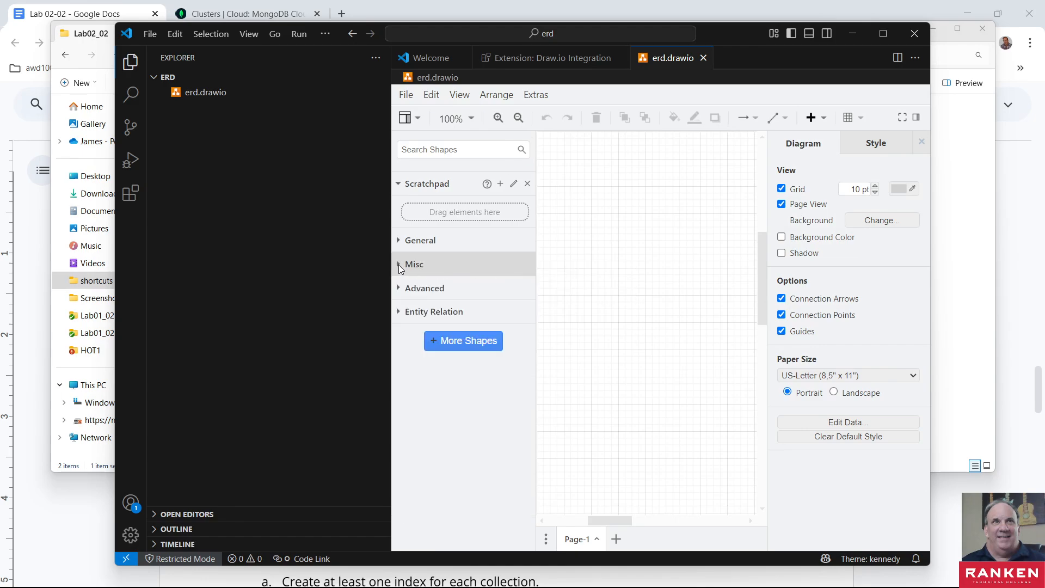
pyautogui.click(400, 312)
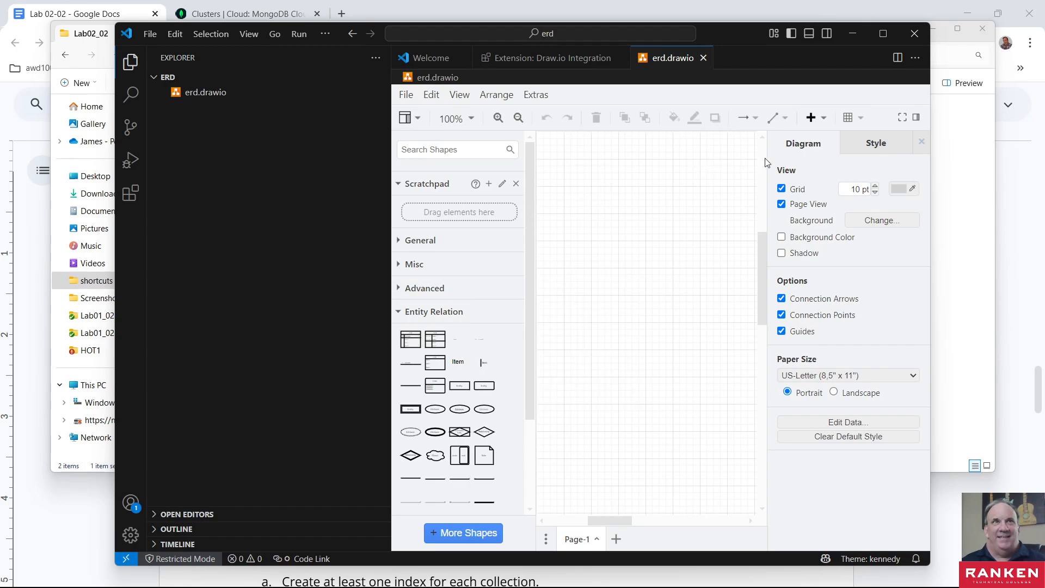
pyautogui.click(881, 28)
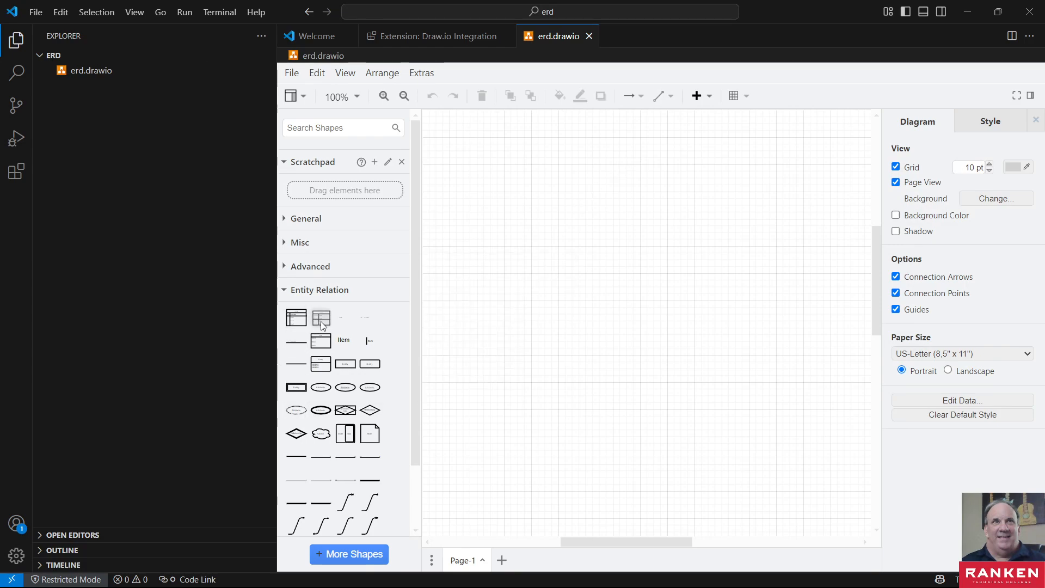
# - Try out the two Entity Relation table shapes on the canvas, deleting each one
pyautogui.moveTo(322, 321); pyautogui.dragTo(450, 147)
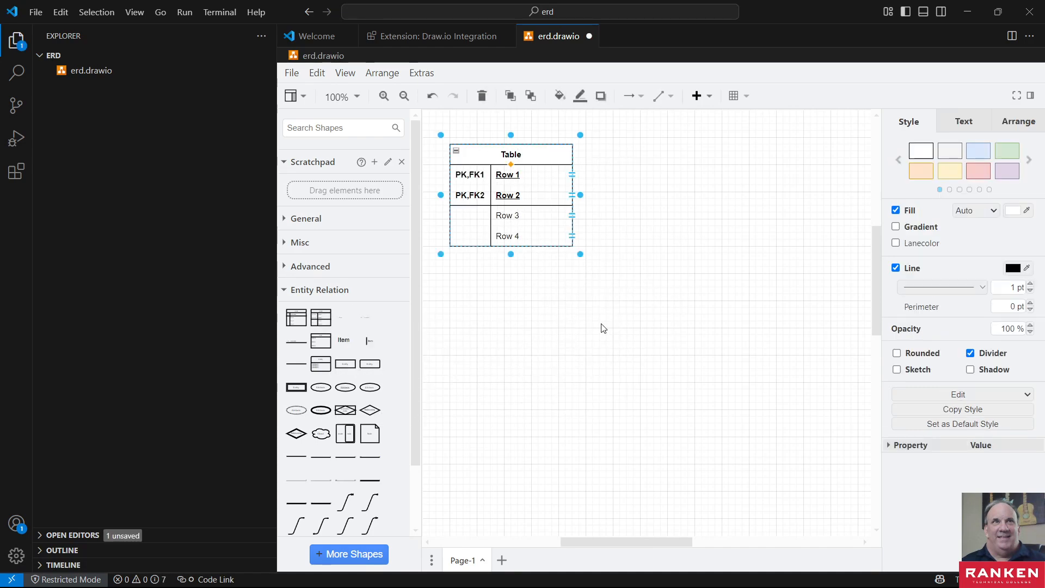
pyautogui.click(565, 327)
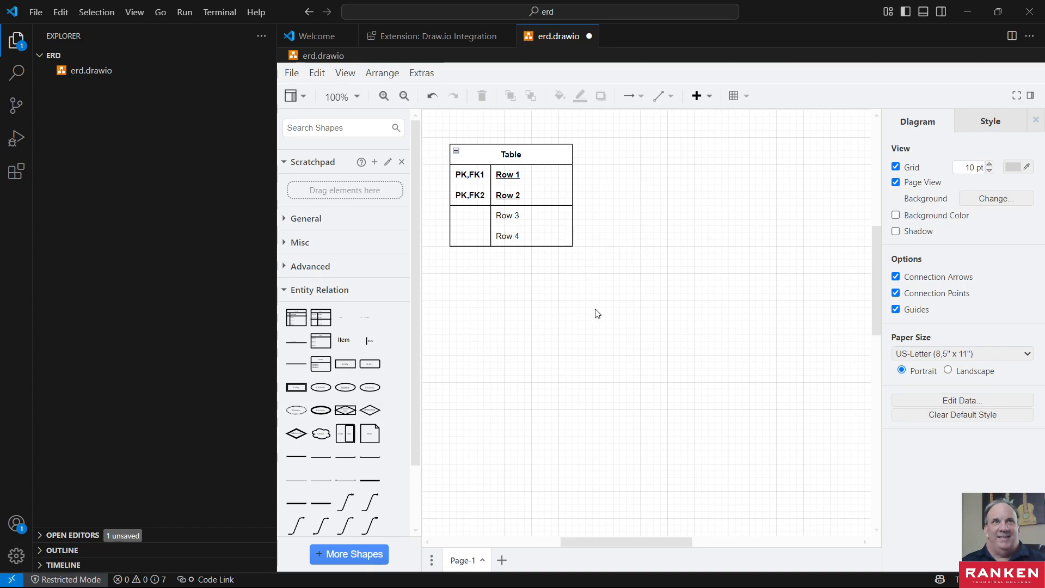
pyautogui.click(496, 174)
pyautogui.press('Delete')
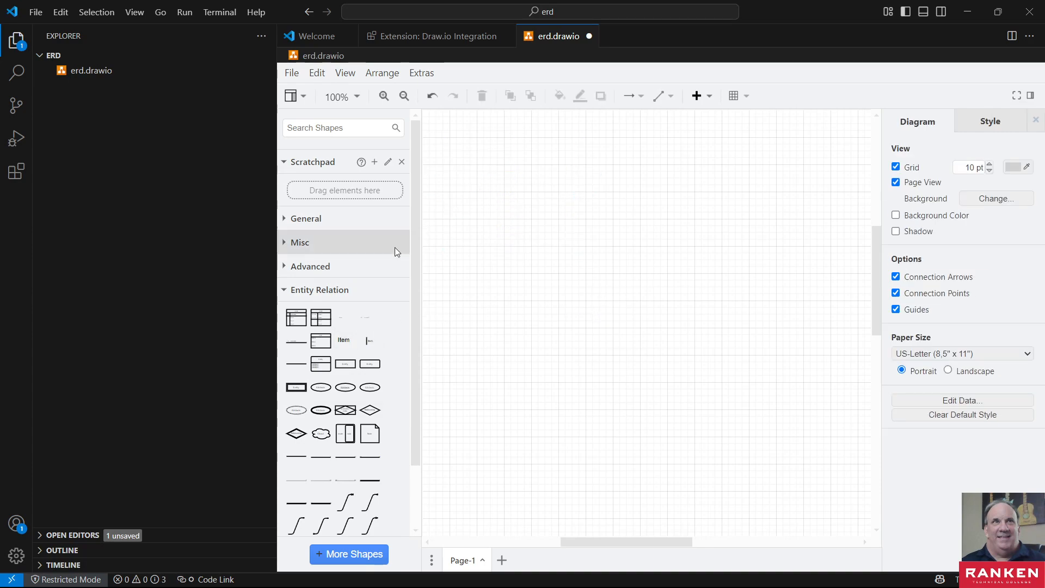
pyautogui.click(297, 320)
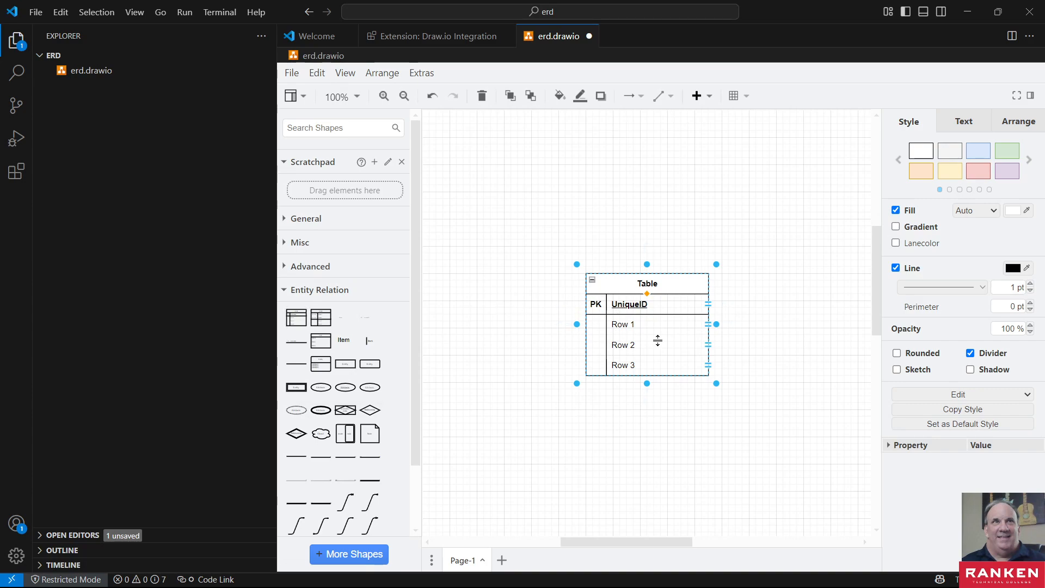
pyautogui.click(621, 214)
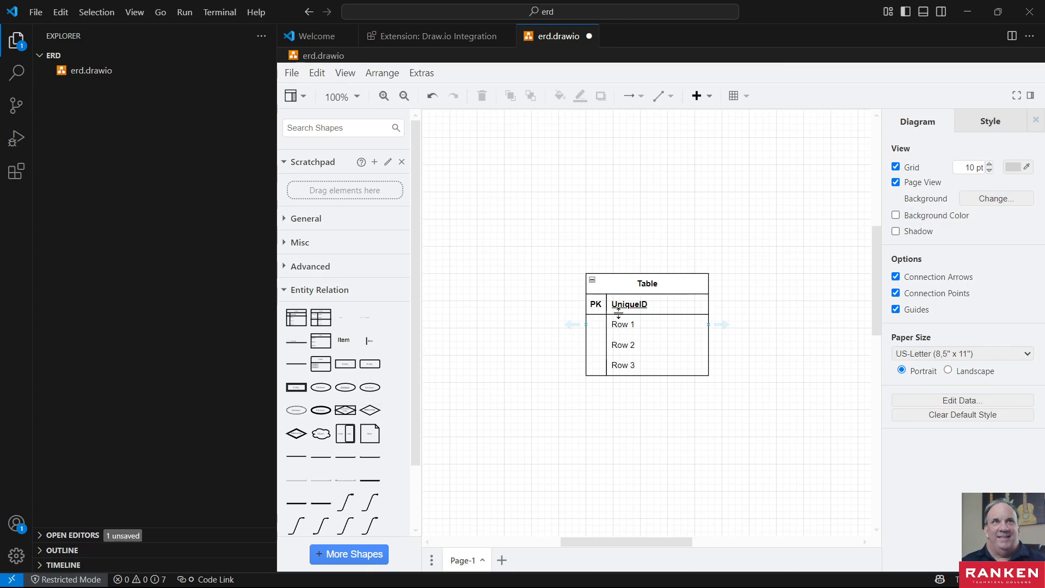
pyautogui.click(651, 295)
pyautogui.press('Delete')
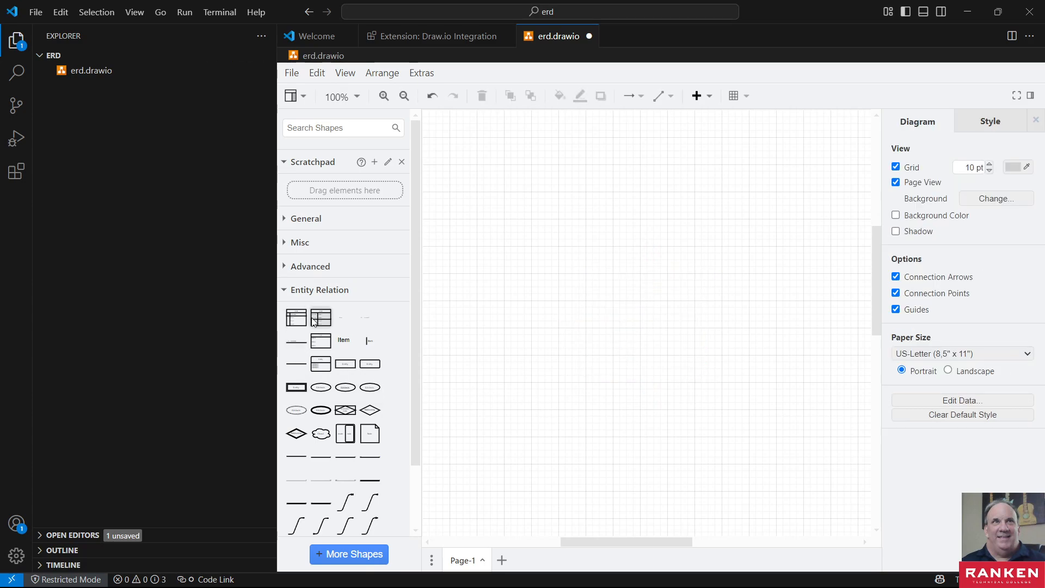
# - Place an Entity shape with an attribute list from the Entity Relation library near the page's upper-left area
pyautogui.moveTo(298, 354)
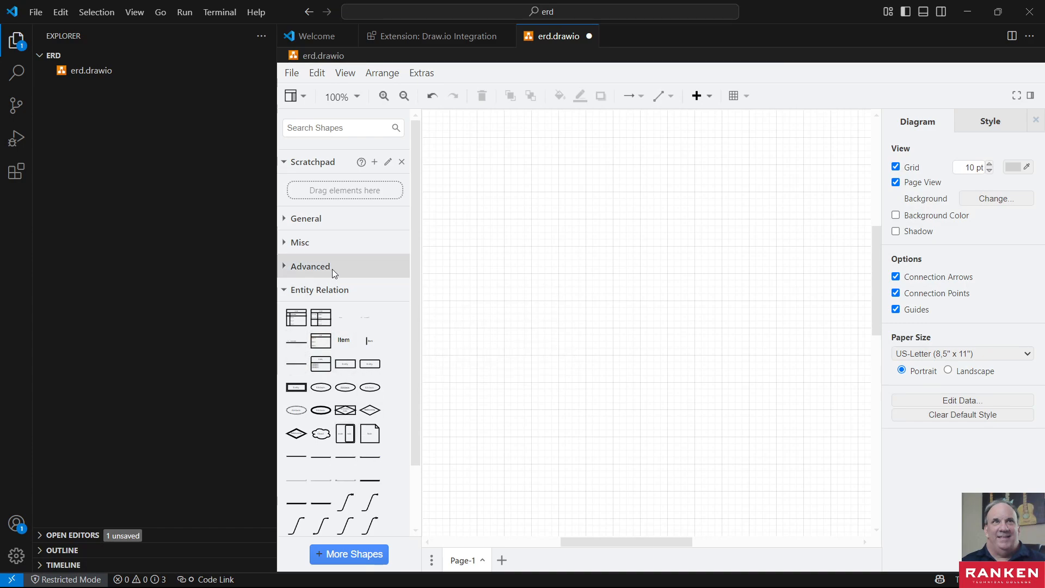
pyautogui.click(280, 287)
pyautogui.click(281, 287)
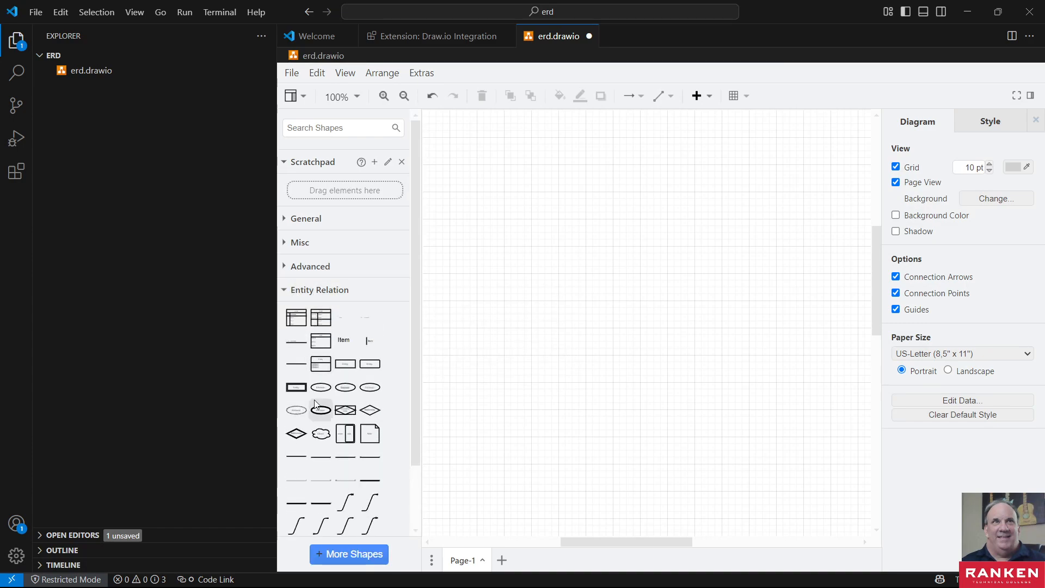
pyautogui.scroll(-2, 315, 399)
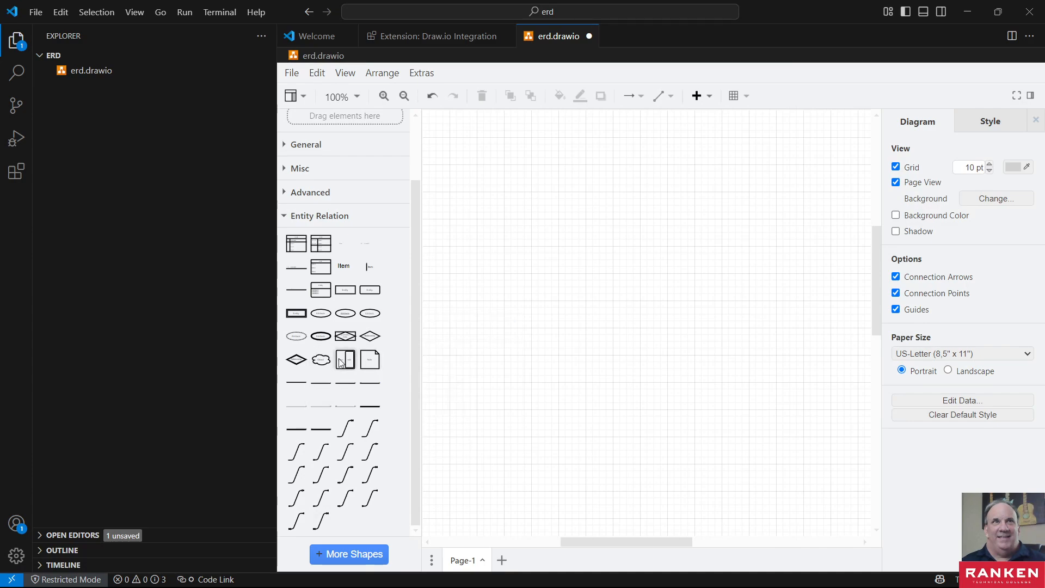
pyautogui.moveTo(325, 269)
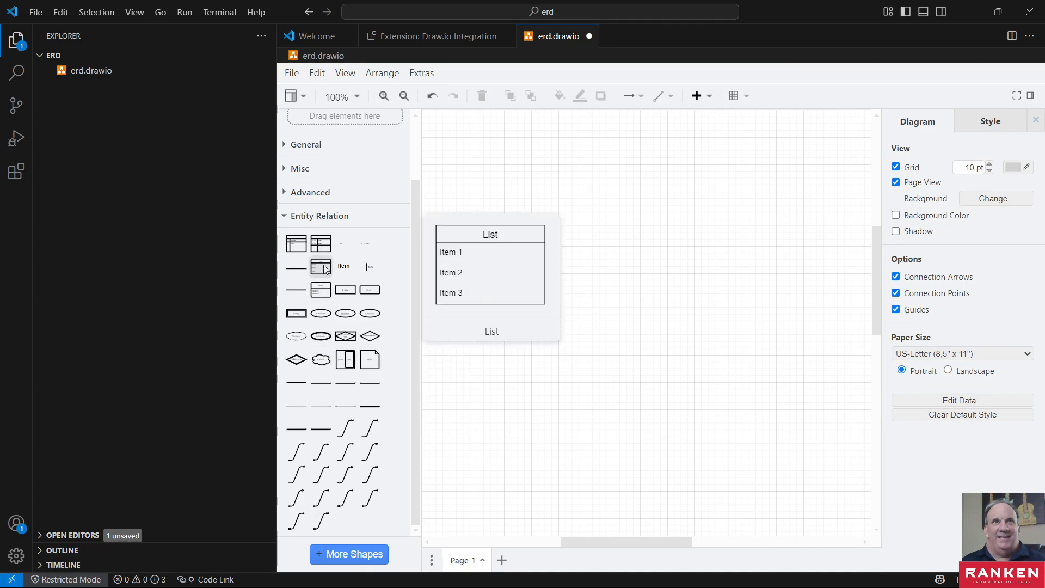
pyautogui.moveTo(323, 290)
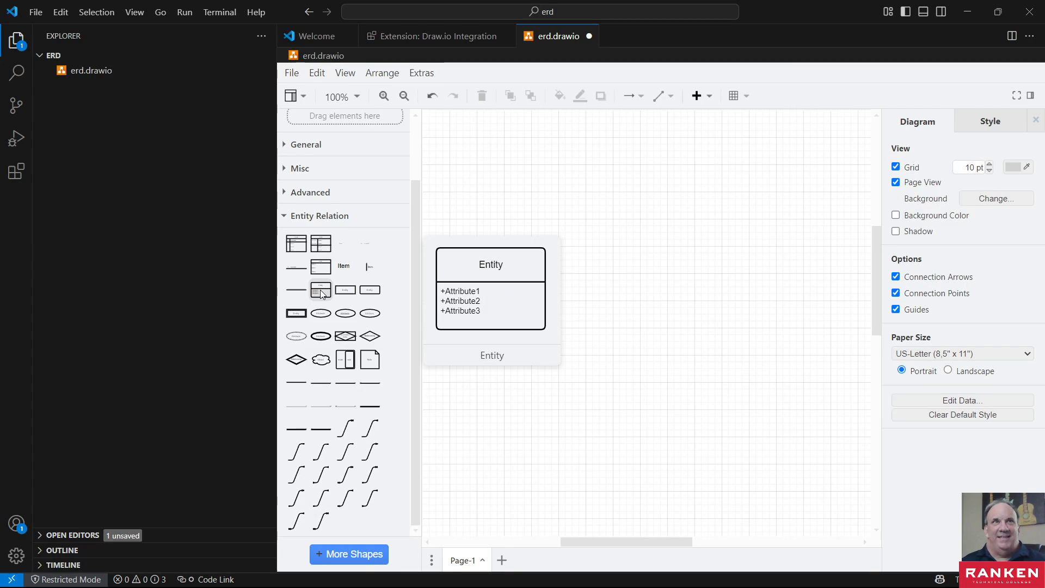
pyautogui.moveTo(323, 293); pyautogui.dragTo(455, 151)
pyautogui.click(515, 323)
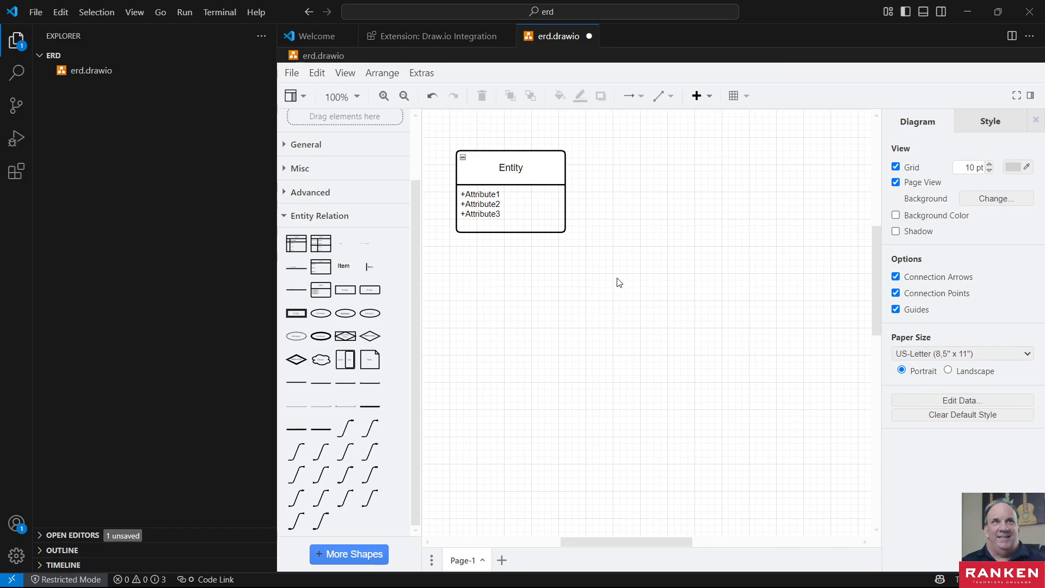
# - Rename the entity's heading to User and select its attribute list
pyautogui.click(546, 169)
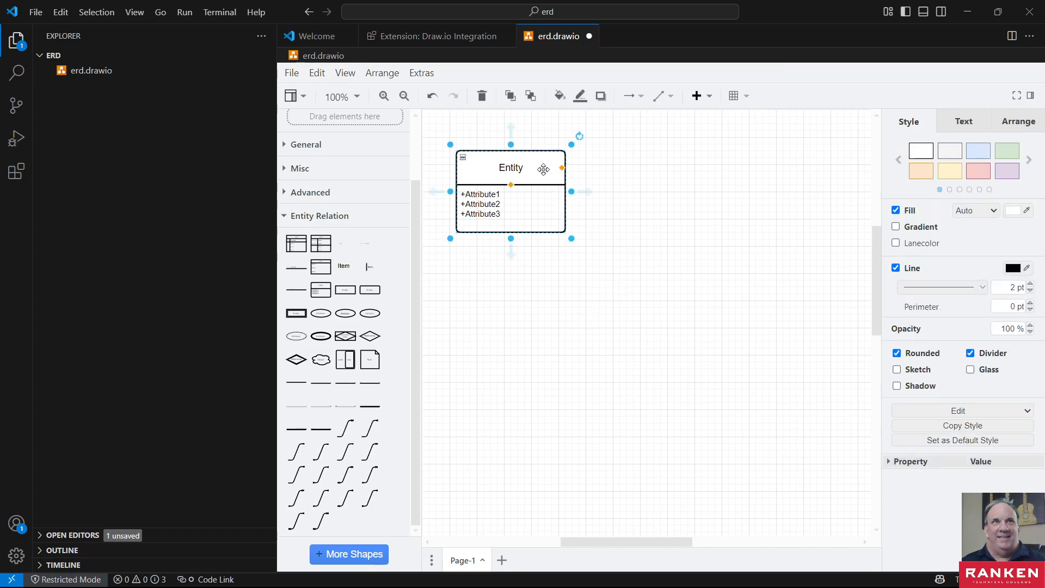
pyautogui.doubleClick(513, 171)
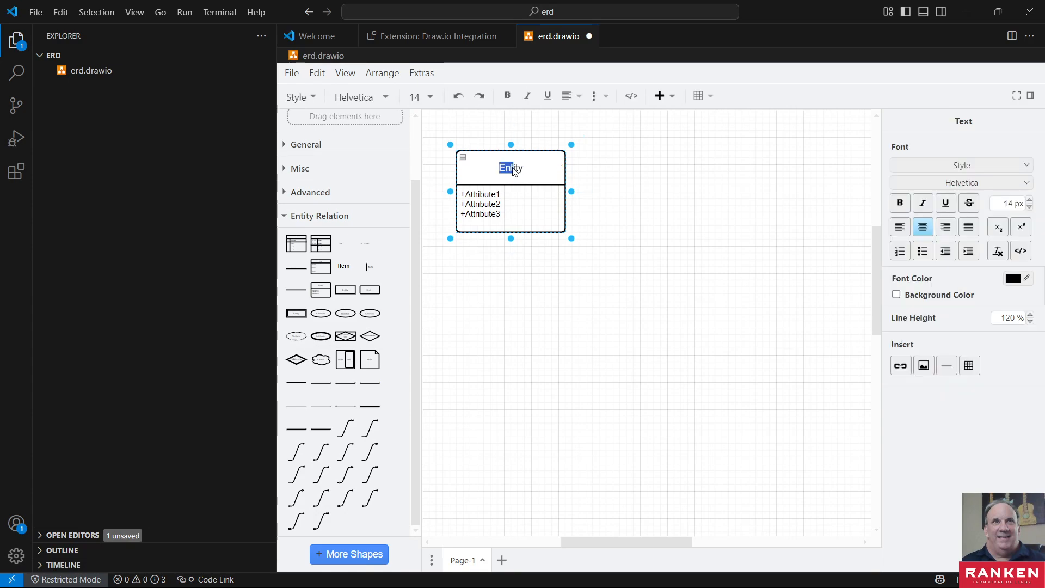
pyautogui.doubleClick(513, 170)
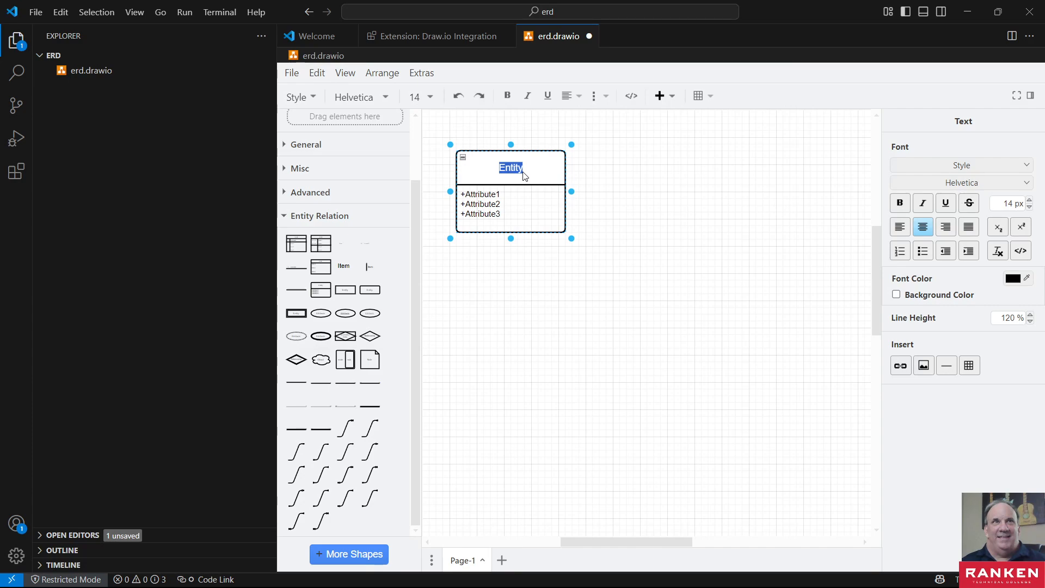
pyautogui.write('User')
pyautogui.click(694, 173)
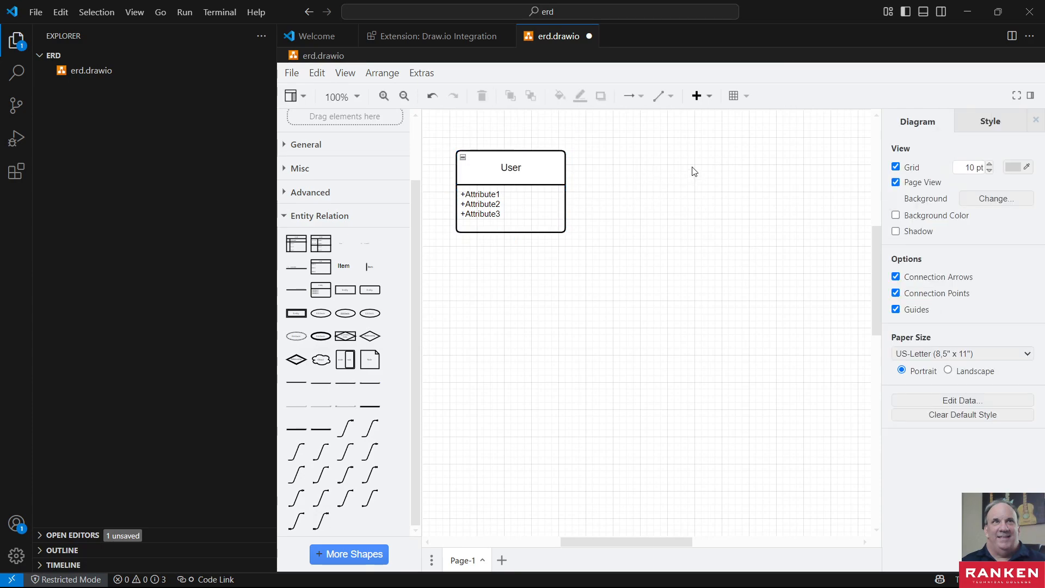
pyautogui.click(538, 179)
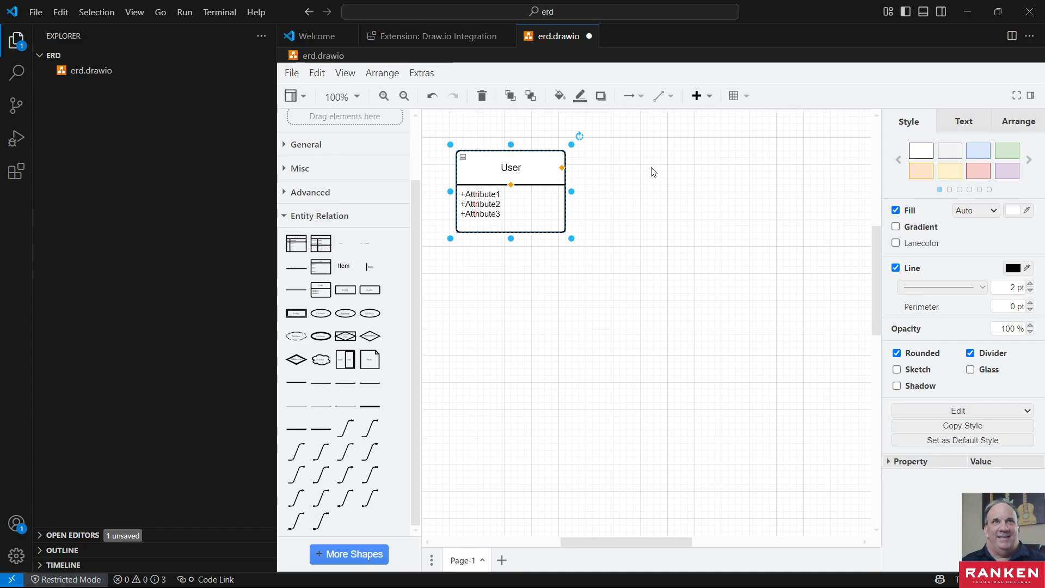
pyautogui.click(493, 197)
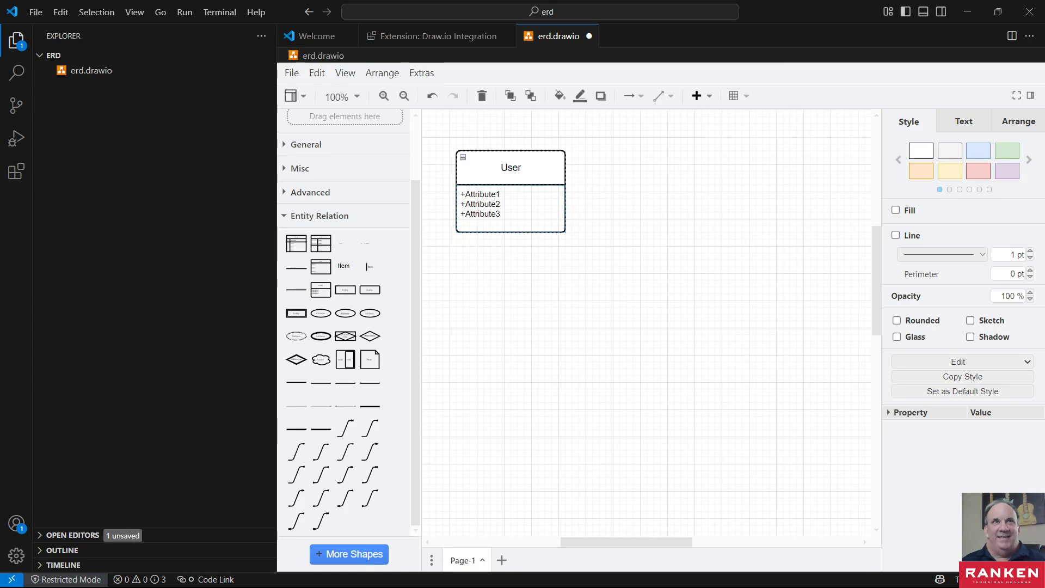
# - Switch to the Lab 02-02 document in the browser and review the ERD criteria and the application requirements for users and bugs
pyautogui.hotkey('alt', 'Tab')
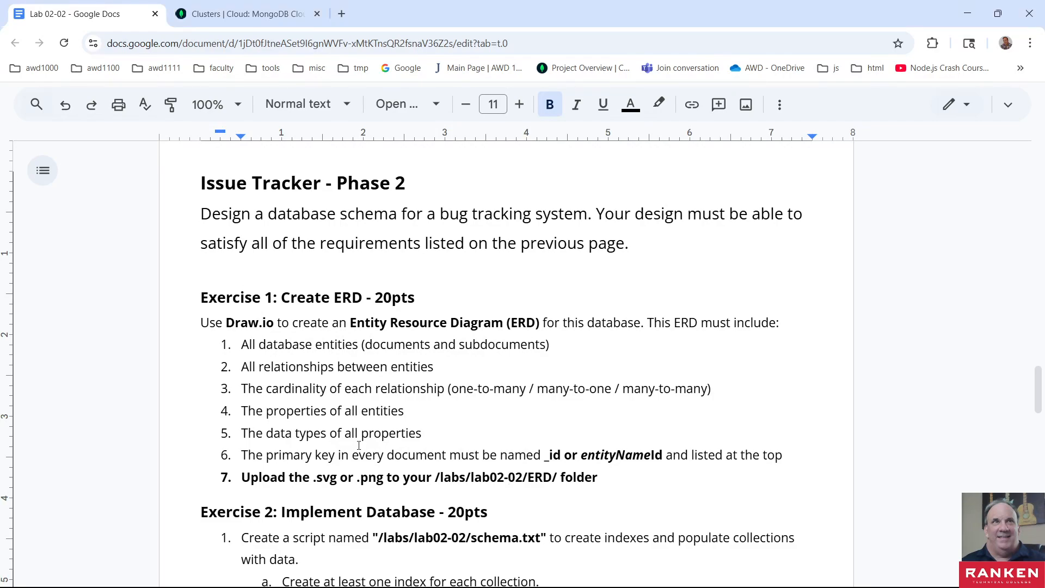
pyautogui.scroll(-5, 354, 401)
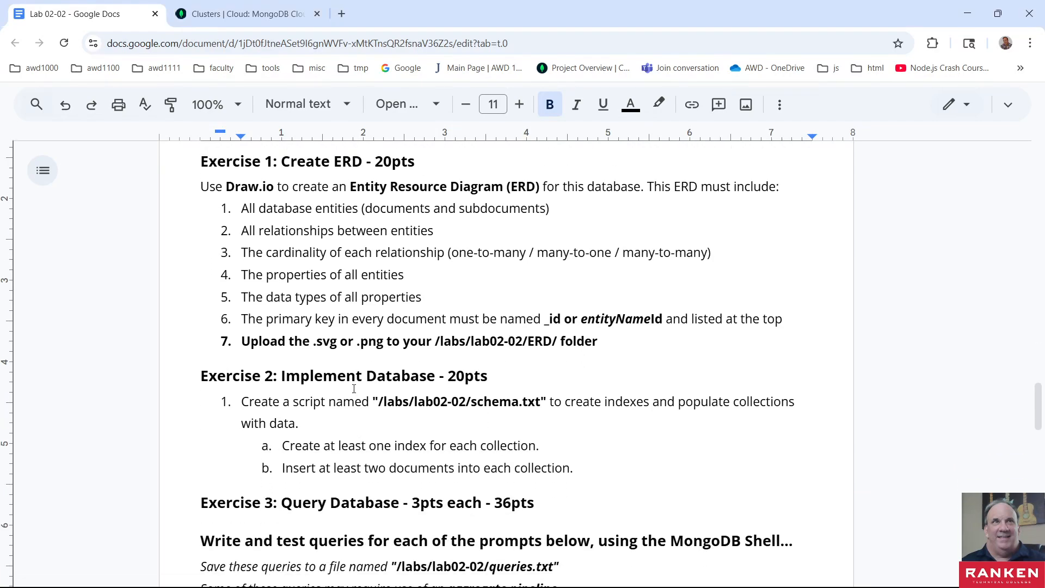
pyautogui.scroll(3, 355, 401)
pyautogui.scroll(20, 353, 389)
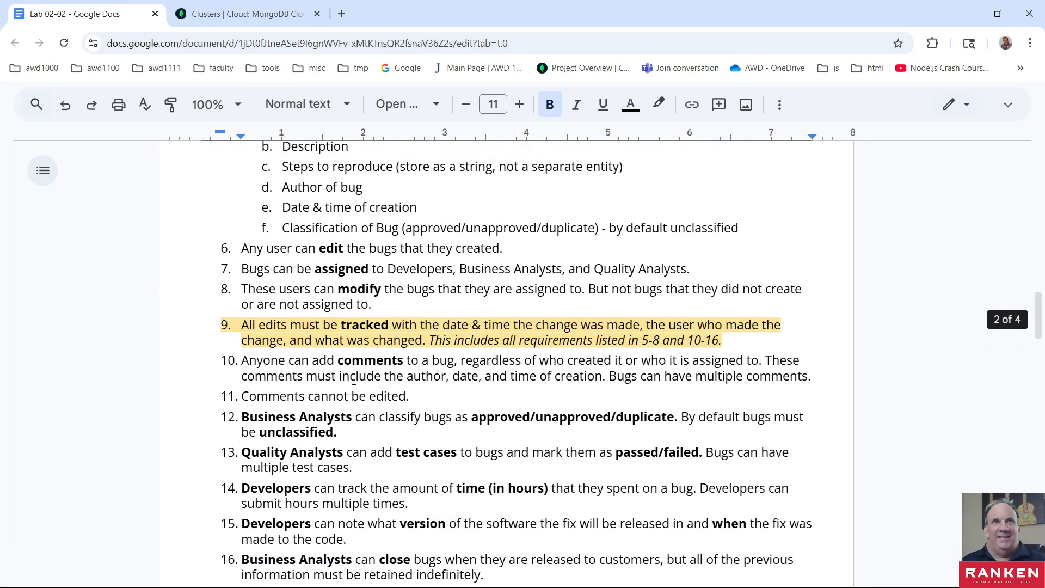
pyautogui.scroll(-1, 354, 390)
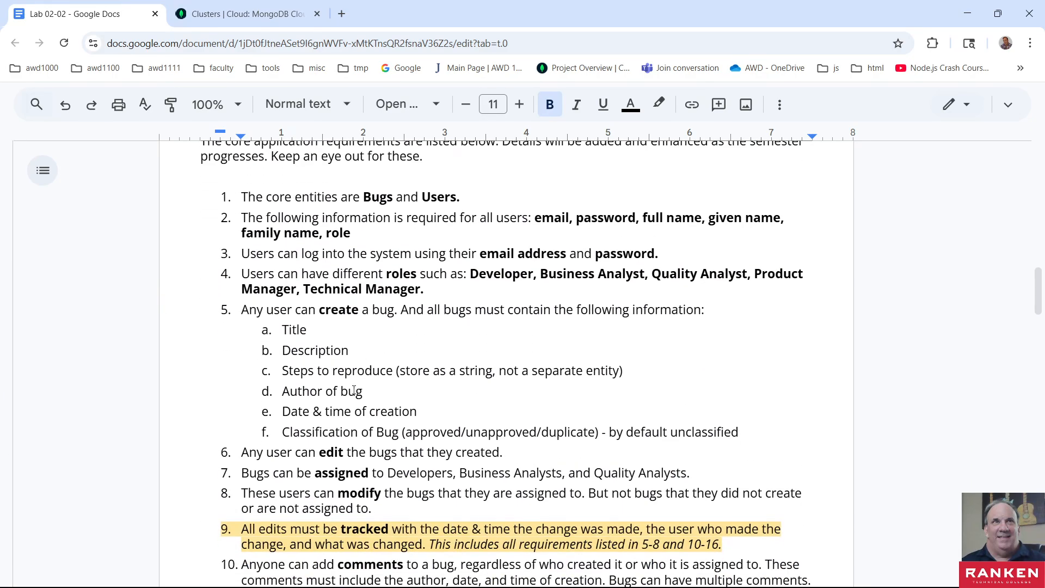
pyautogui.scroll(3, 354, 390)
pyautogui.scroll(-2, 354, 389)
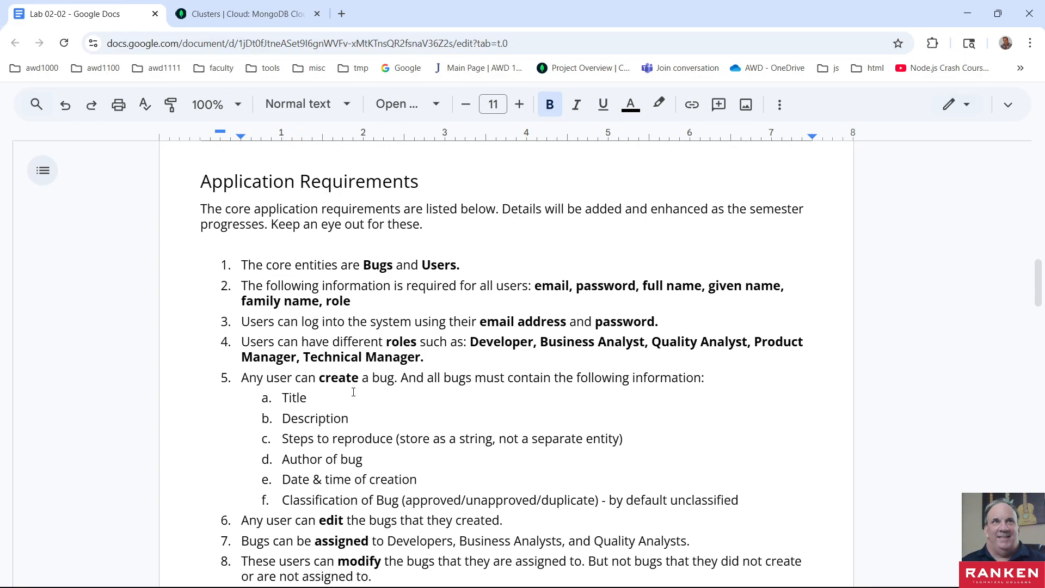
pyautogui.scroll(-1, 353, 392)
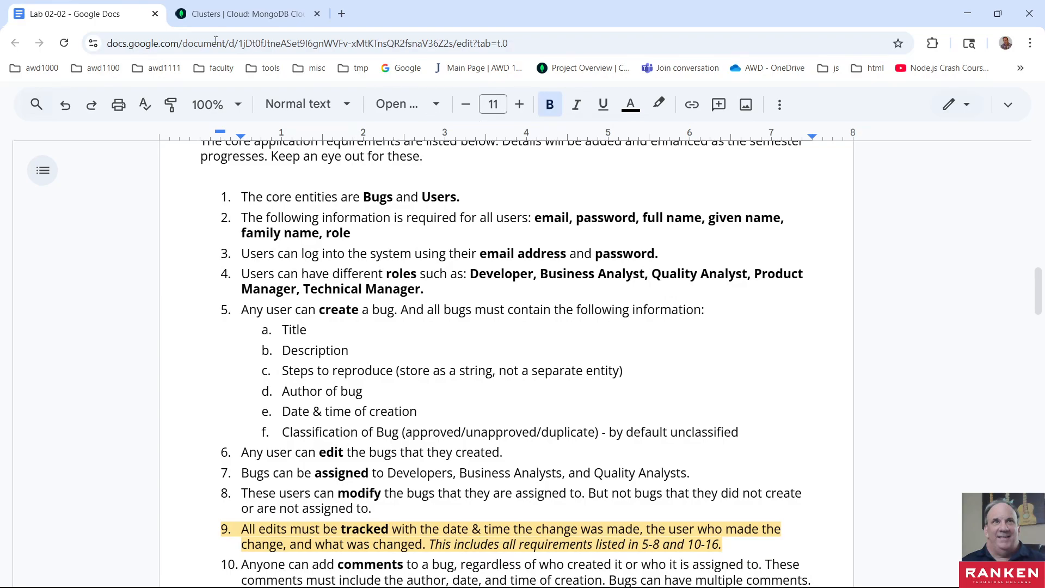
# - Switch to the ERD diagram in Visual Studio Code, glancing at the MongoDB data modeling document in the browser on the way
pyautogui.click(967, 13)
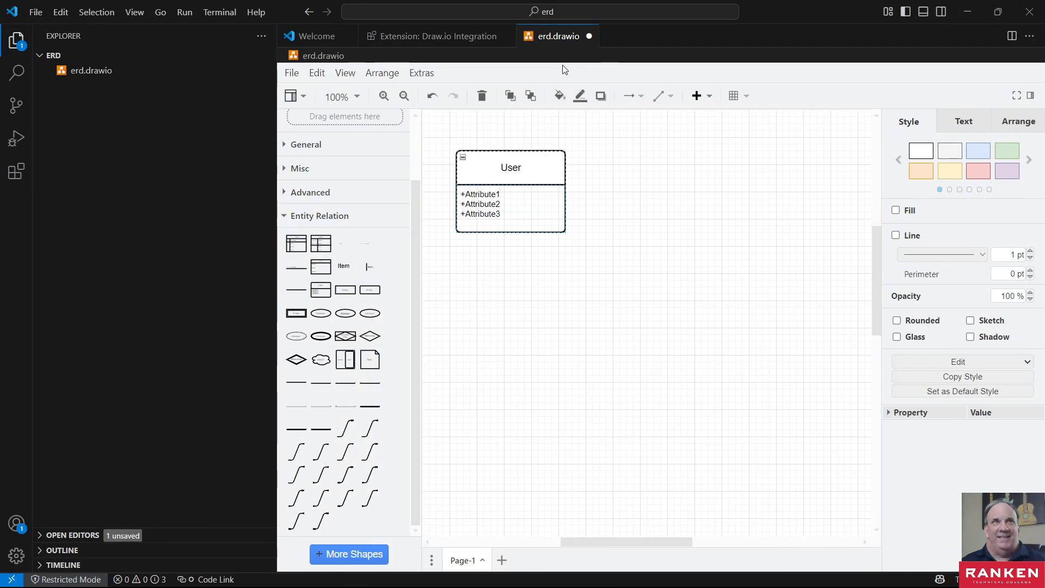
pyautogui.click(486, 197)
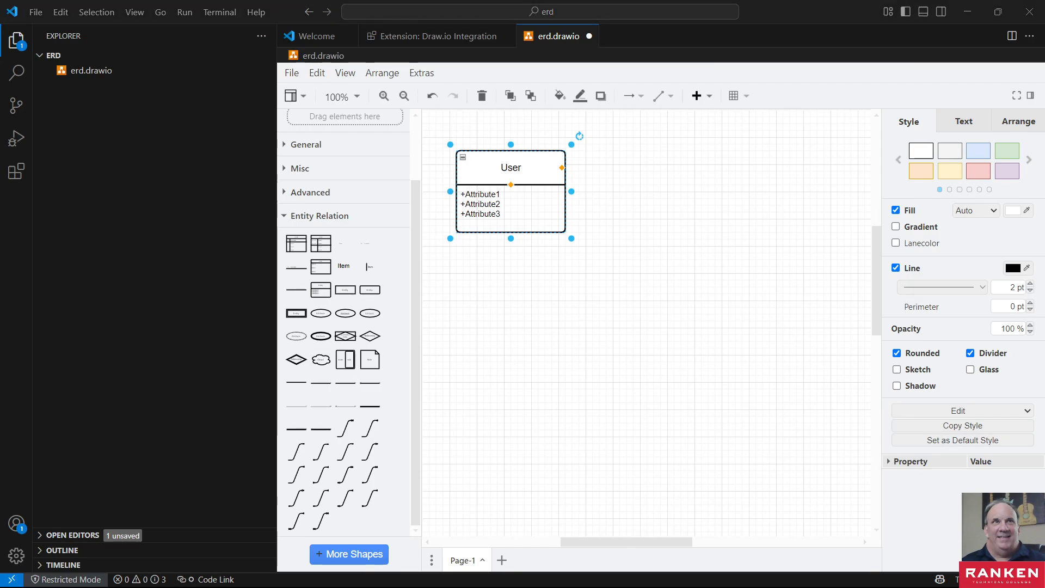
pyautogui.click(966, 12)
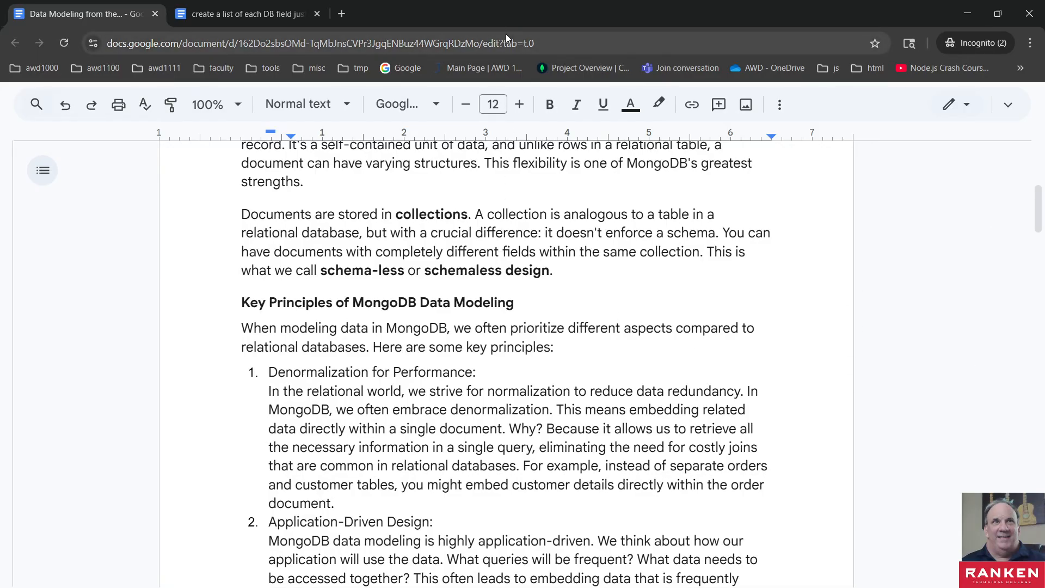
pyautogui.hotkey('alt', 'Tab')
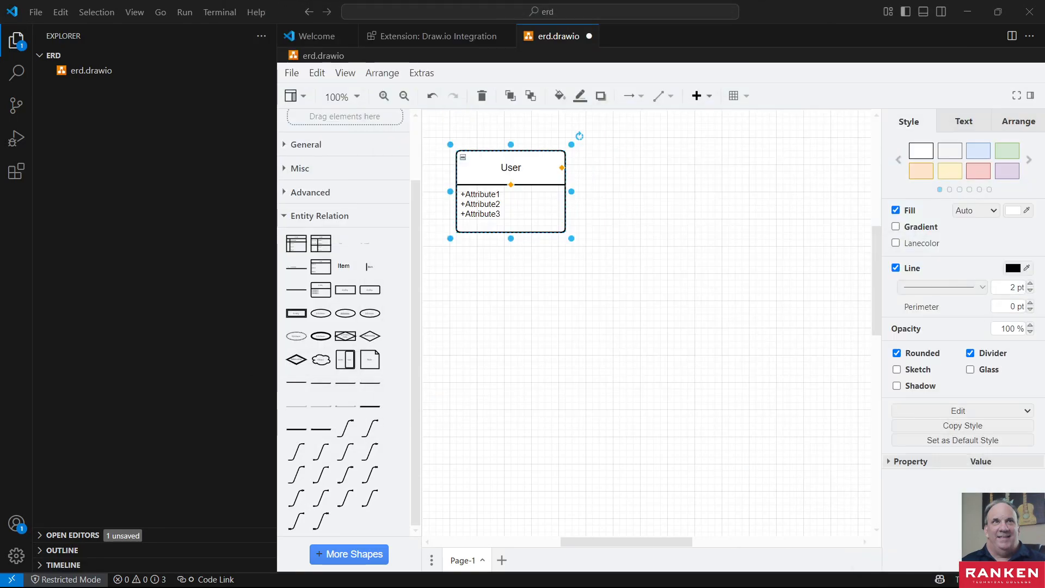
# - Replace the first two placeholder attributes of the User entity with a single attribute named userid
pyautogui.click(492, 195)
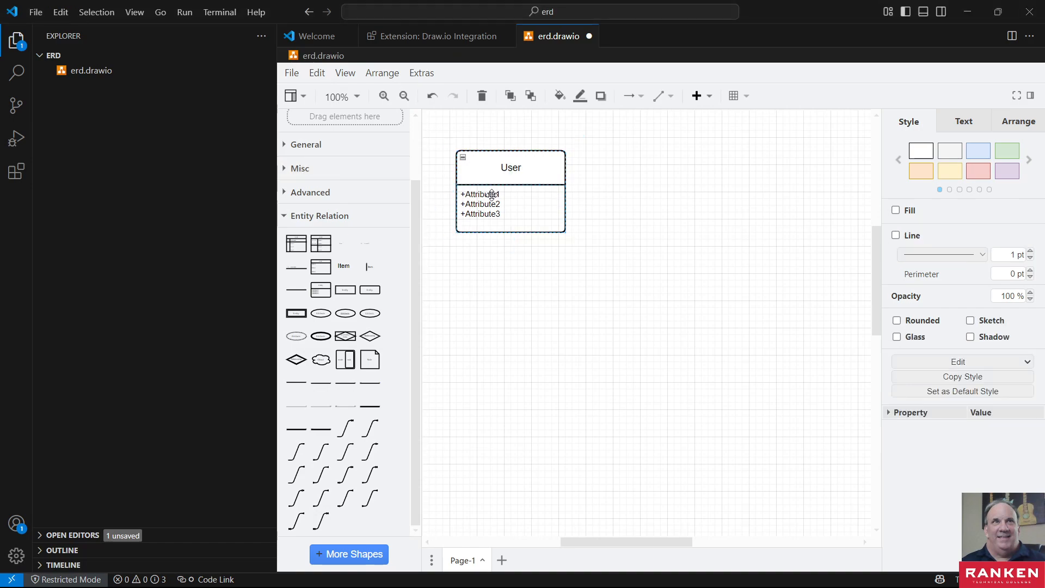
pyautogui.click(489, 195)
pyautogui.click(483, 193)
pyautogui.doubleClick(484, 193)
pyautogui.tripleClick(485, 194)
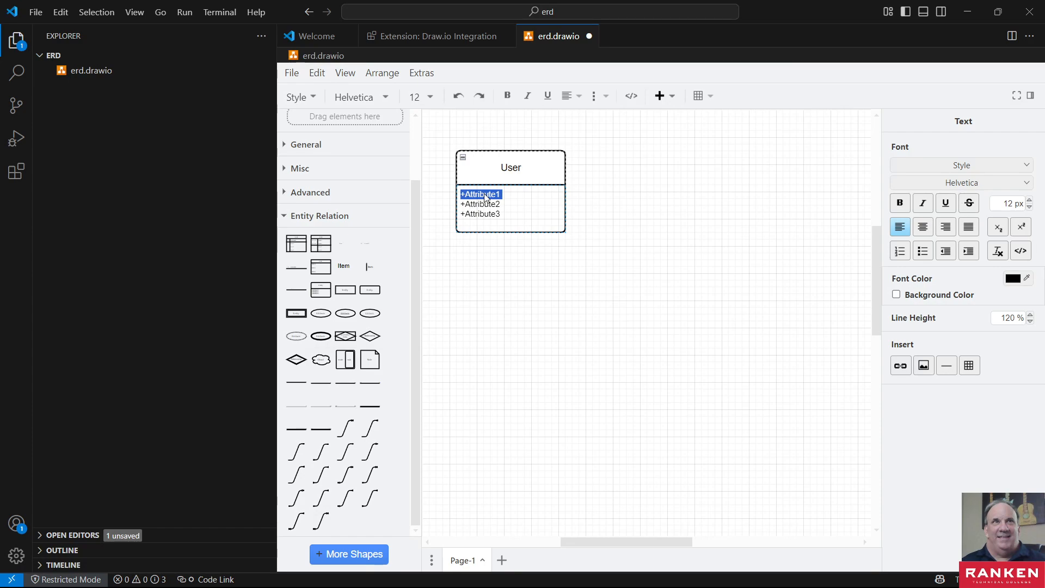
pyautogui.write('use')
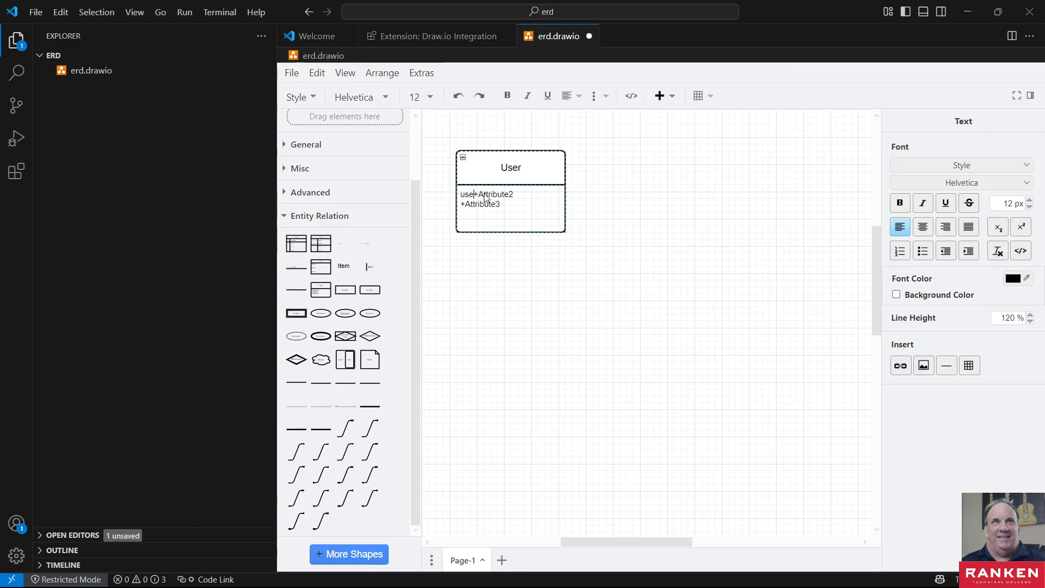
pyautogui.write('rID')
pyautogui.press('BackSpace')
pyautogui.write('d')
pyautogui.hotkey('shift', 'End')
pyautogui.press('BackSpace')
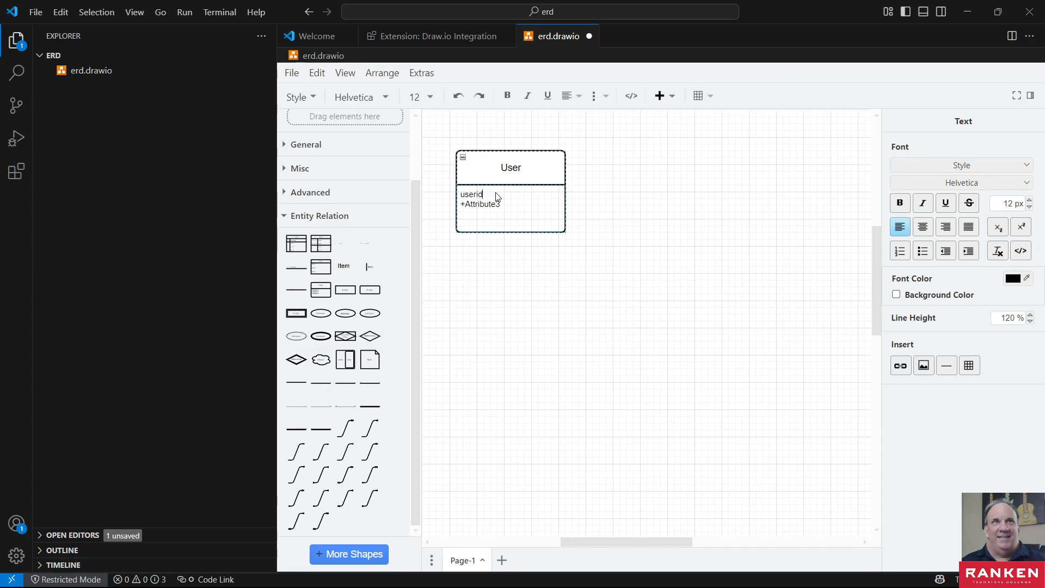
# - Add the data type ObjectId after the userid attribute, separated by a colon, and finish editing the list
pyautogui.click(498, 203)
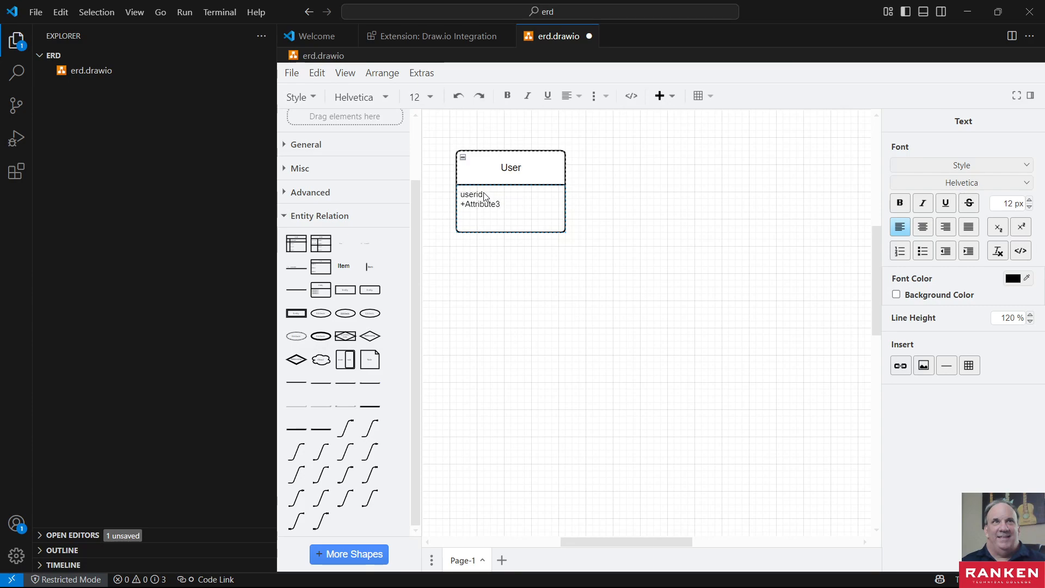
pyautogui.click(484, 194)
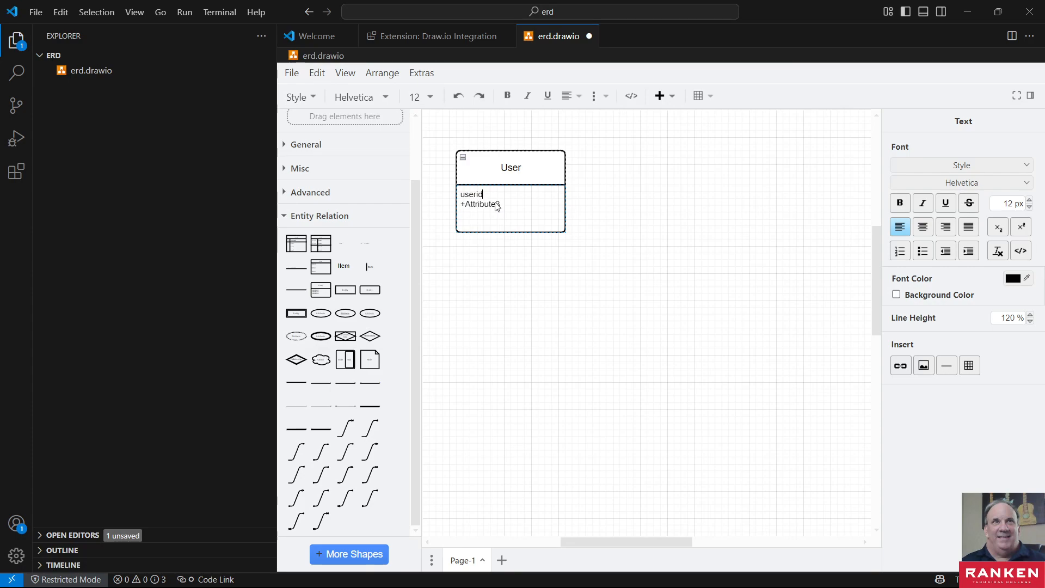
pyautogui.write(': ObjectId')
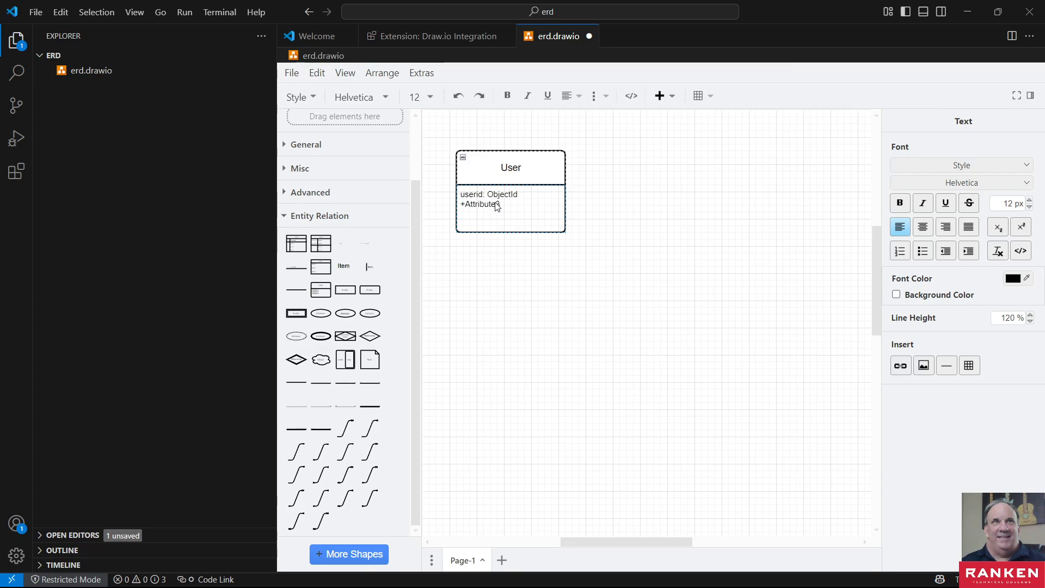
pyautogui.click(523, 209)
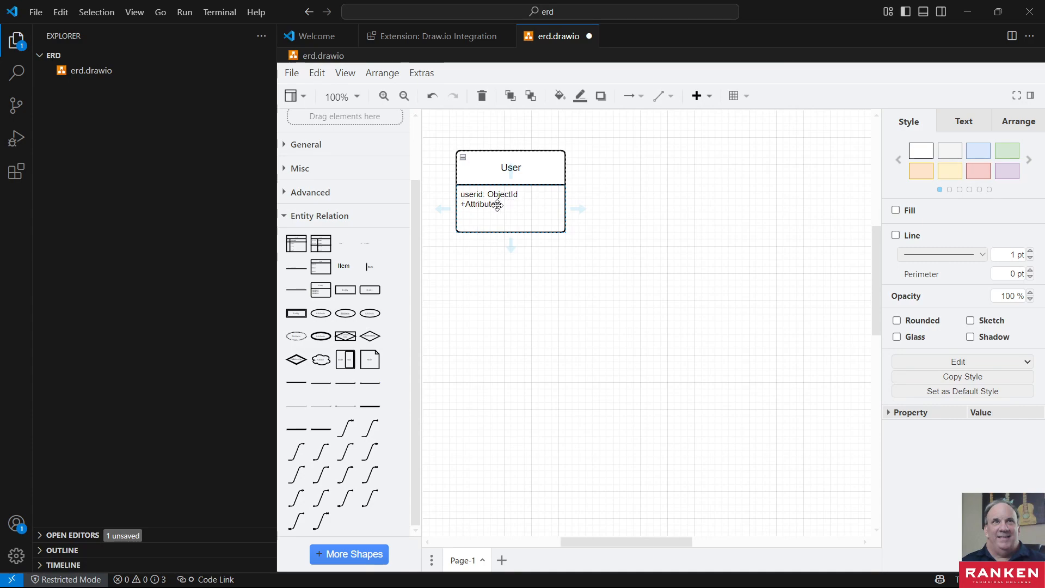
# - Rename the User entity's userid attribute to _id
pyautogui.click(472, 194)
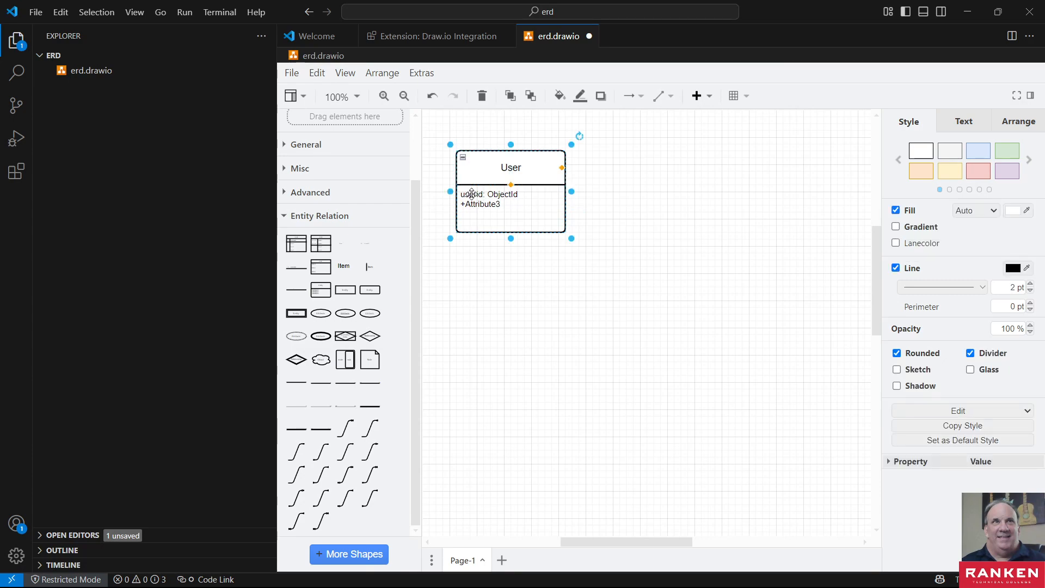
pyautogui.doubleClick(471, 193)
pyautogui.click(473, 195)
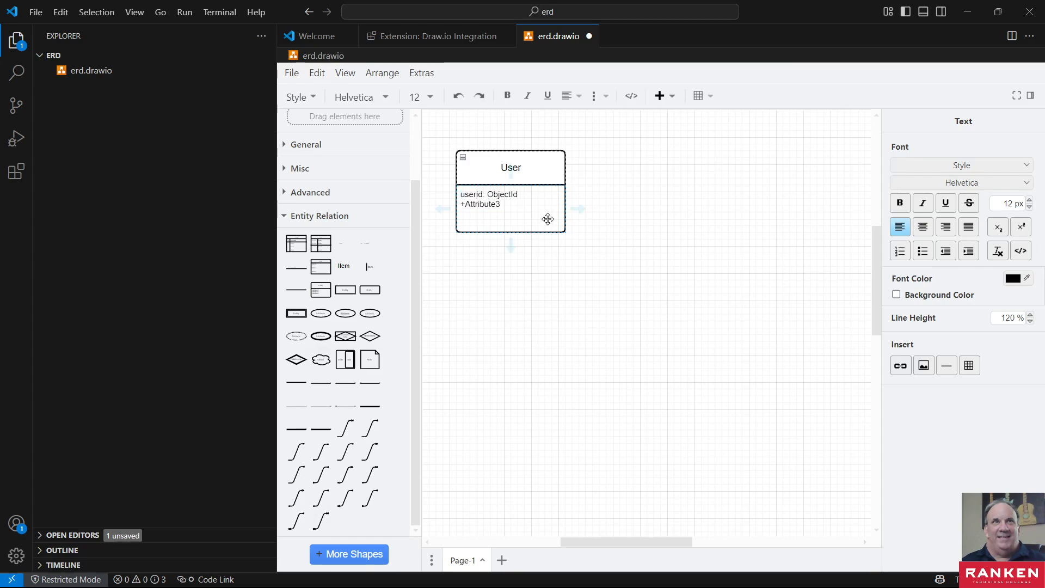
pyautogui.press('BackSpace')
pyautogui.press('BackSpace')
pyautogui.press('BackSpace')
pyautogui.press('BackSpace')
pyautogui.write('_')
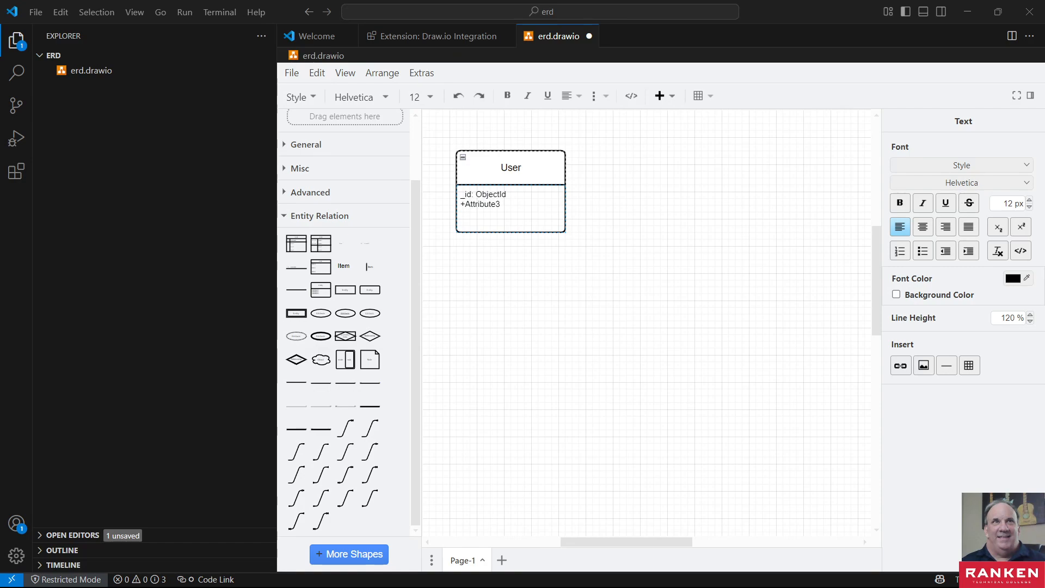
# - Check the required user information in the Lab 02-02 document and return to the diagram in Visual Studio Code
pyautogui.press('super+d')
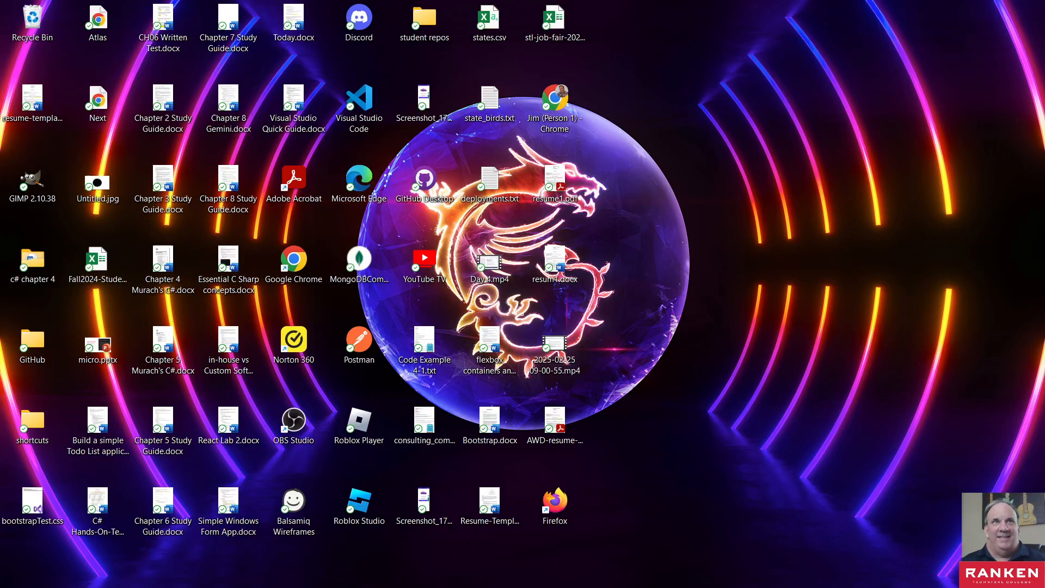
pyautogui.hotkey('alt', 'Tab')
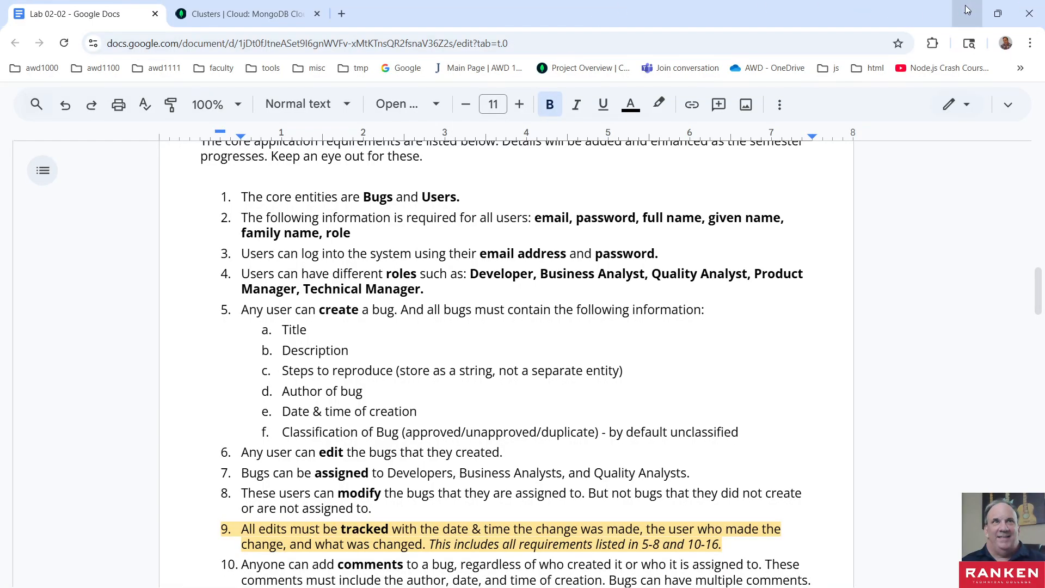
pyautogui.click(967, 11)
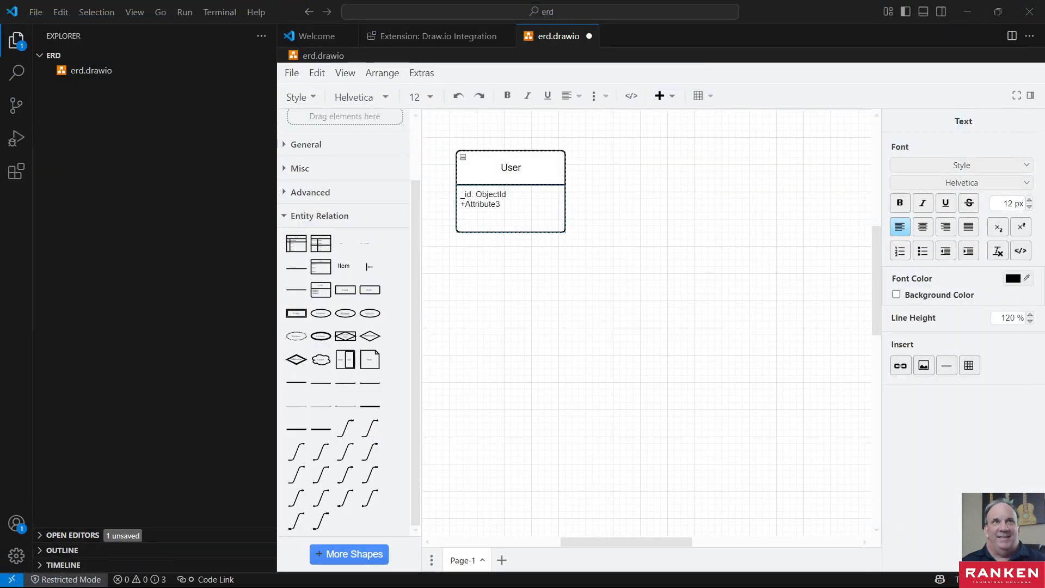
# - Try to paste the copied bulleted email: string text over the Attribute3 placeholder, and undo it
pyautogui.doubleClick(488, 207)
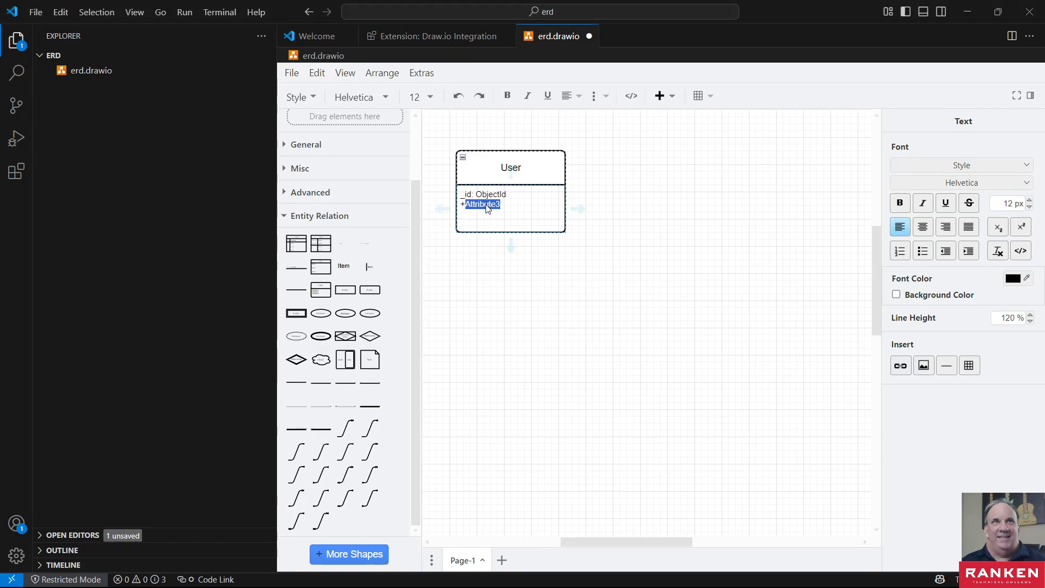
pyautogui.write('email: string')
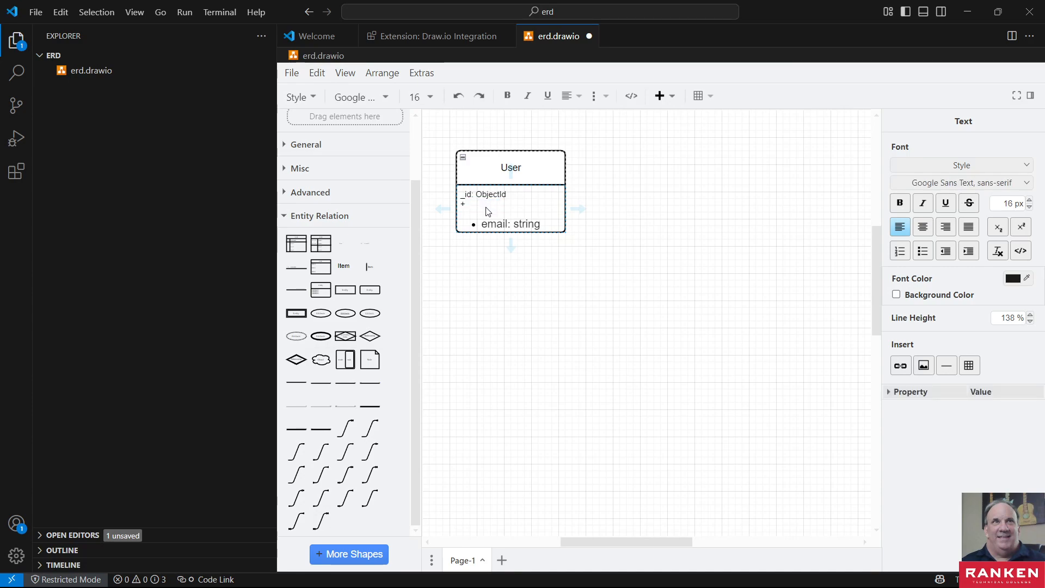
pyautogui.press('BackSpace')
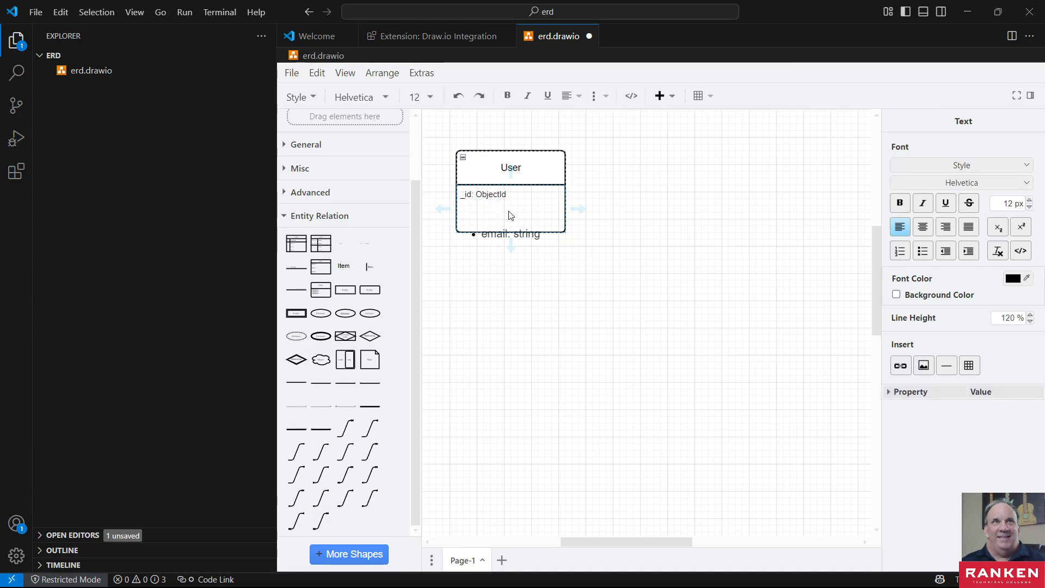
pyautogui.press('Delete')
pyautogui.hotkey('ctrl', 'z')
pyautogui.hotkey('ctrl', 'z')
pyautogui.hotkey('ctrl', 'z')
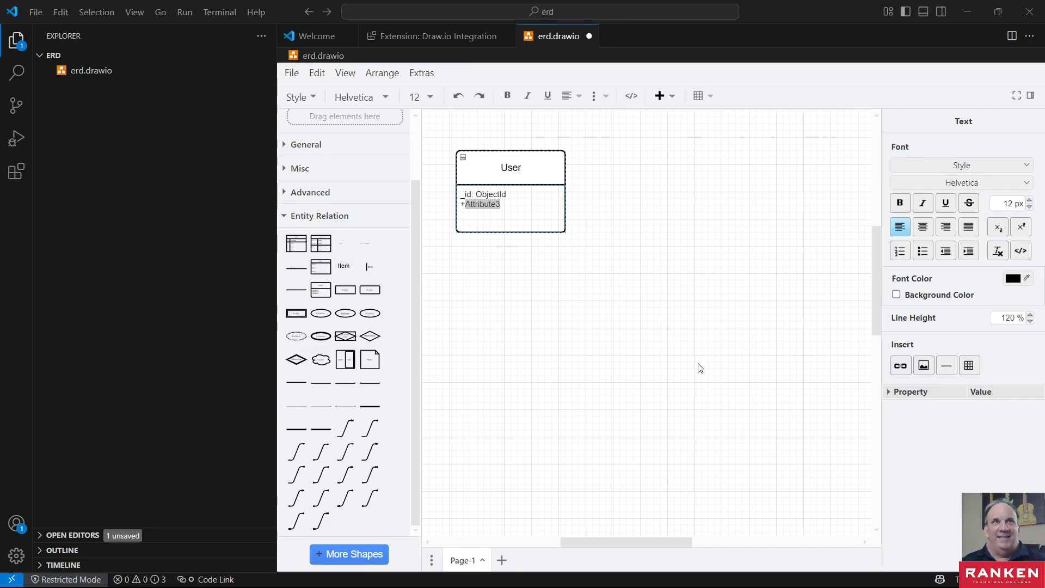
# - Replace the Attribute3 placeholder in the User entity with the copied text email: string
pyautogui.doubleClick(485, 206)
pyautogui.write('email: string')
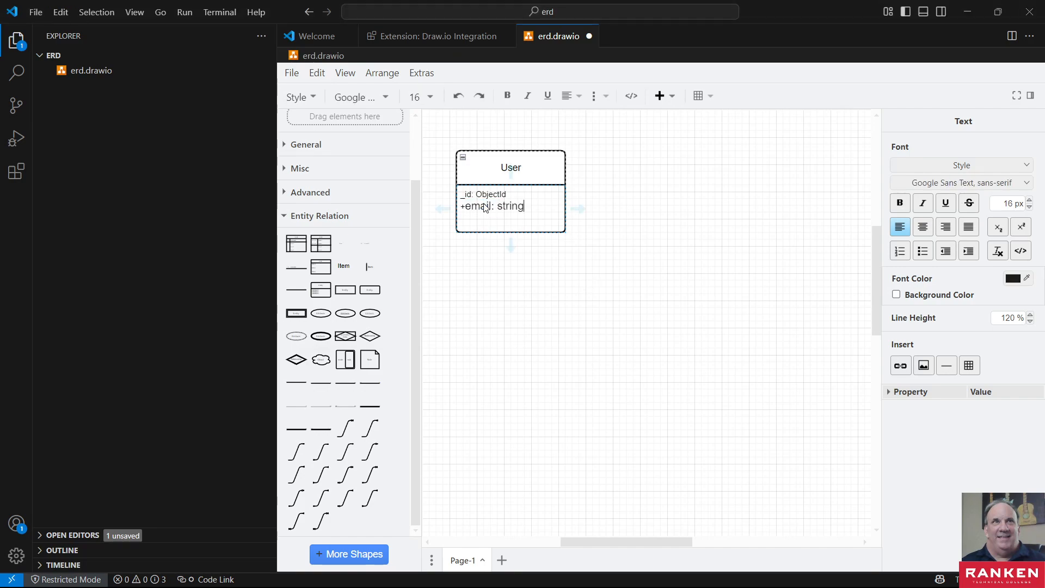
pyautogui.click(496, 222)
pyautogui.click(496, 222)
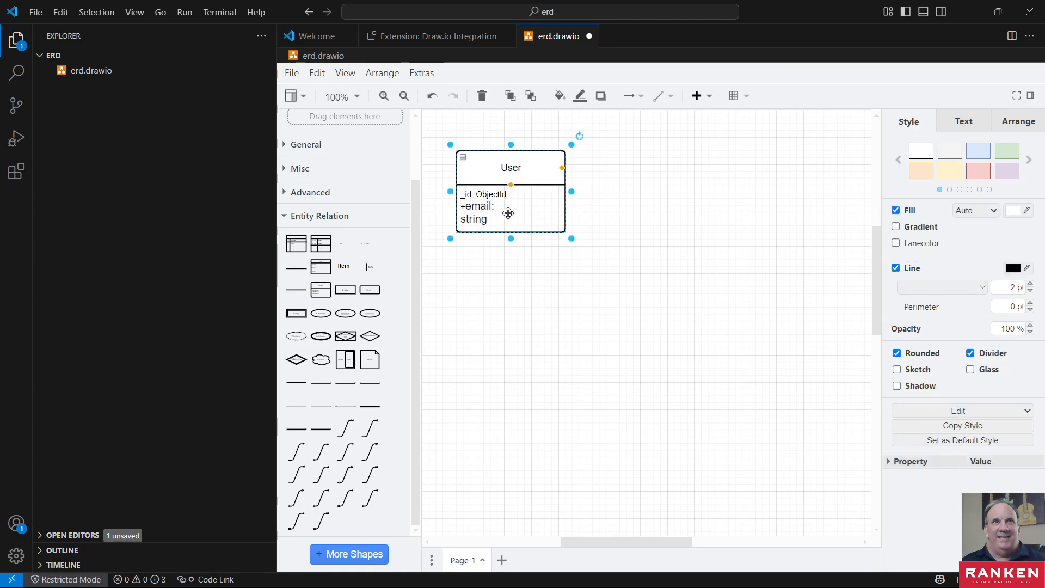
# - Delete the User entity, restore it, and undo the last edit of its attribute list
pyautogui.press('Delete')
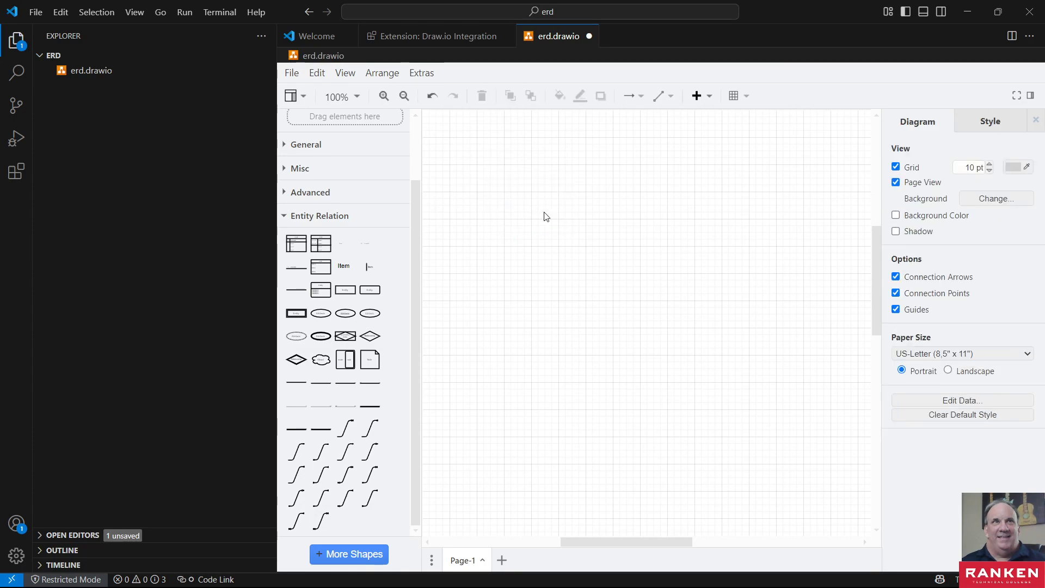
pyautogui.hotkey('ctrl', 'z')
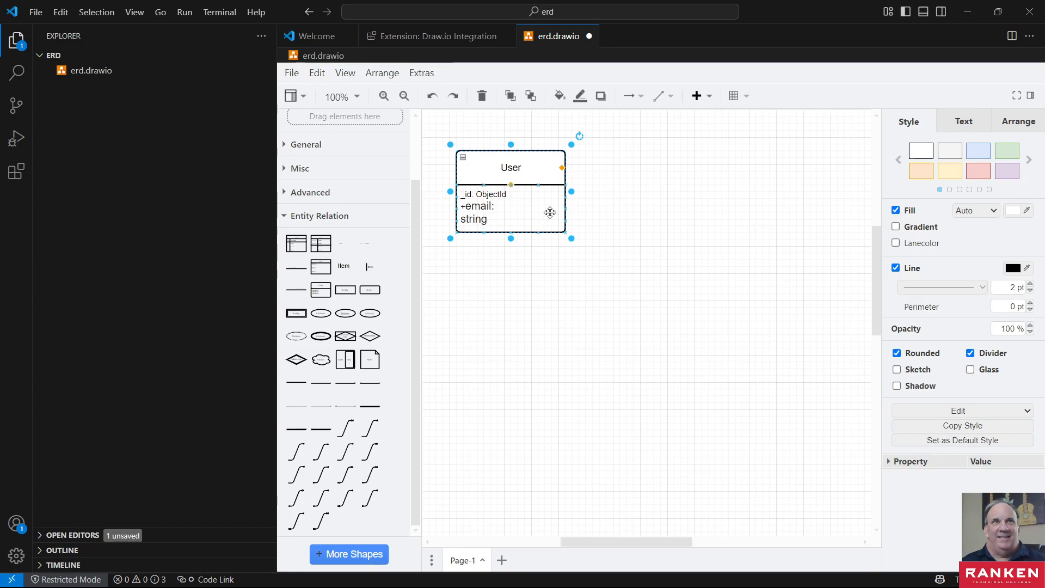
pyautogui.hotkey('ctrl', 'z')
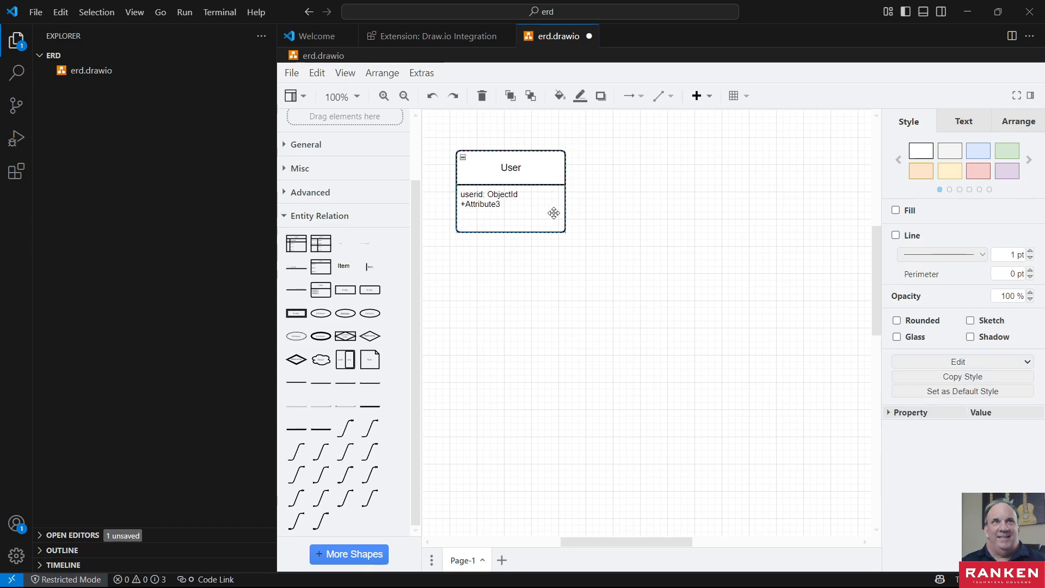
# - Replace the +Attribute3 line below userid in the User entity with the attribute email: string
pyautogui.click(503, 209)
pyautogui.click(511, 206)
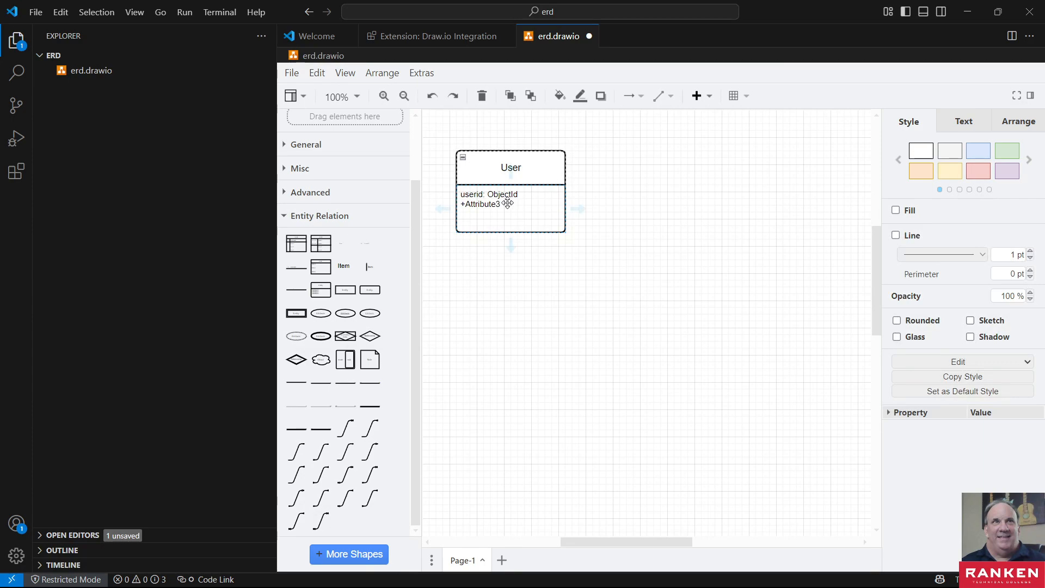
pyautogui.click(483, 202)
pyautogui.doubleClick(483, 204)
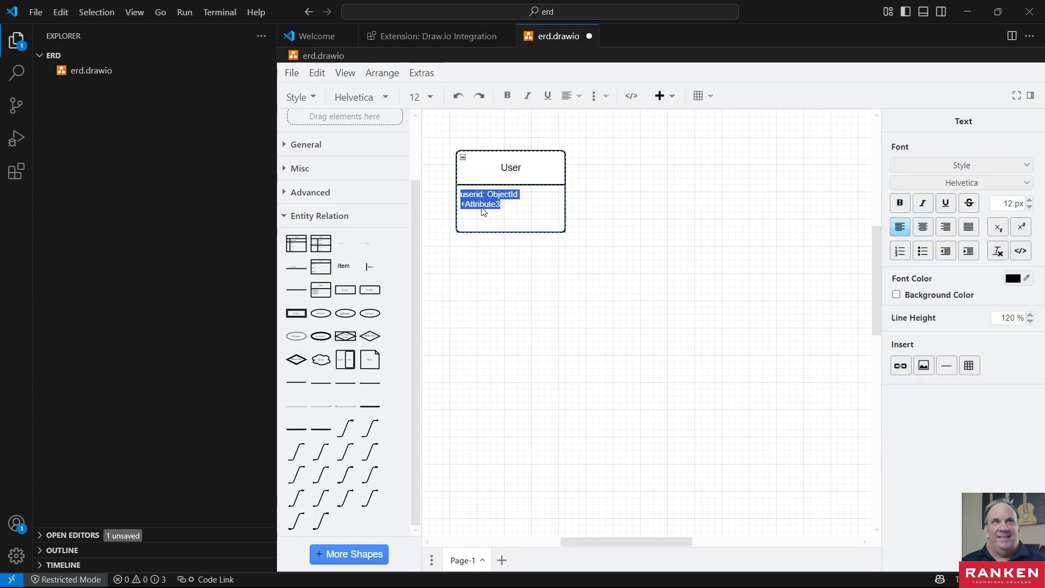
pyautogui.click(507, 205)
pyautogui.press('BackSpace')
pyautogui.press('BackSpace')
pyautogui.press('BackSpace')
pyautogui.press('BackSpace')
pyautogui.press('BackSpace')
pyautogui.press('BackSpace')
pyautogui.press('BackSpace')
pyautogui.press('BackSpace')
pyautogui.press('BackSpace')
pyautogui.press('BackSpace')
pyautogui.press('BackSpace')
pyautogui.write('en')
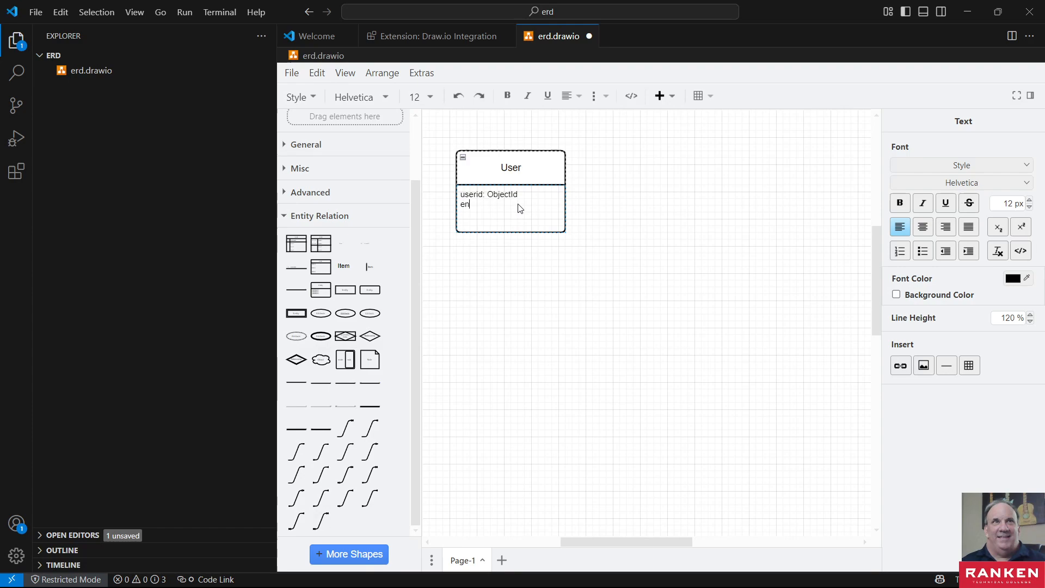
pyautogui.write('ia')
pyautogui.press('BackSpace')
pyautogui.write('ial')
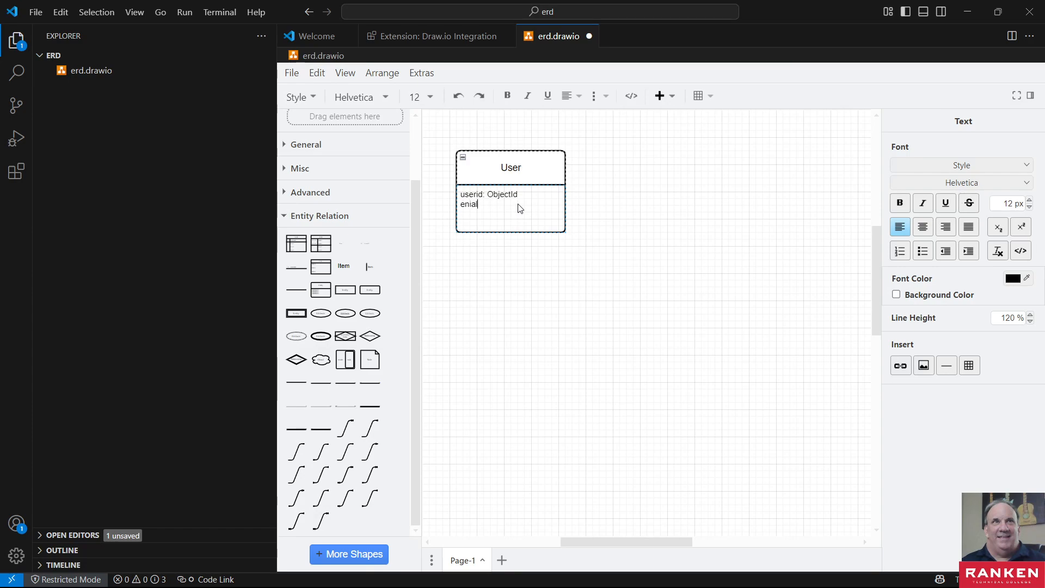
pyautogui.press('BackSpace')
pyautogui.press('BackSpace')
pyautogui.write('mail')
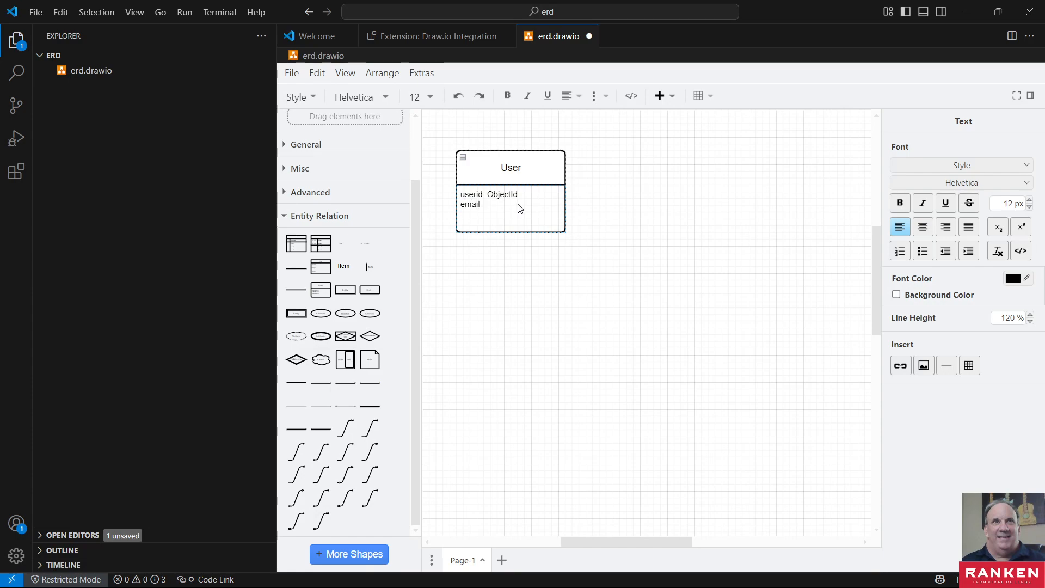
pyautogui.write(': string')
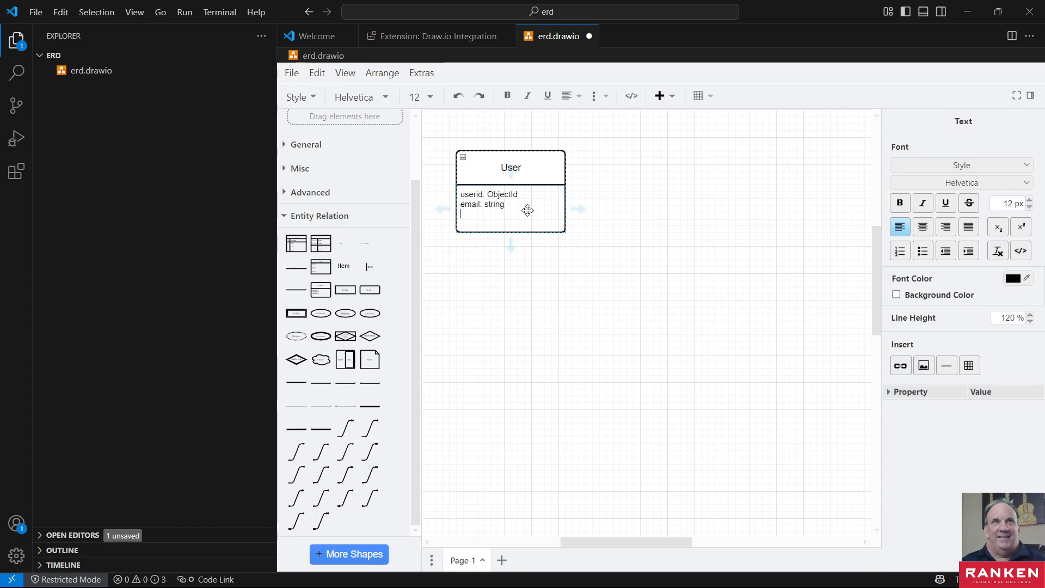
# - Add the attribute password: string on a new line below email in the User entity
pyautogui.press('Return')
pyautogui.write('password:')
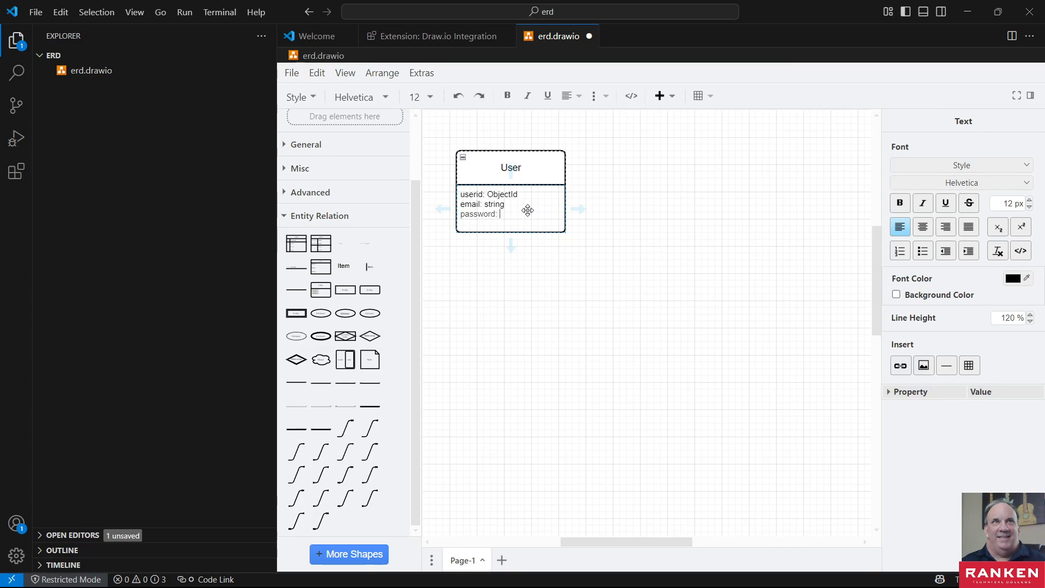
pyautogui.write(' string')
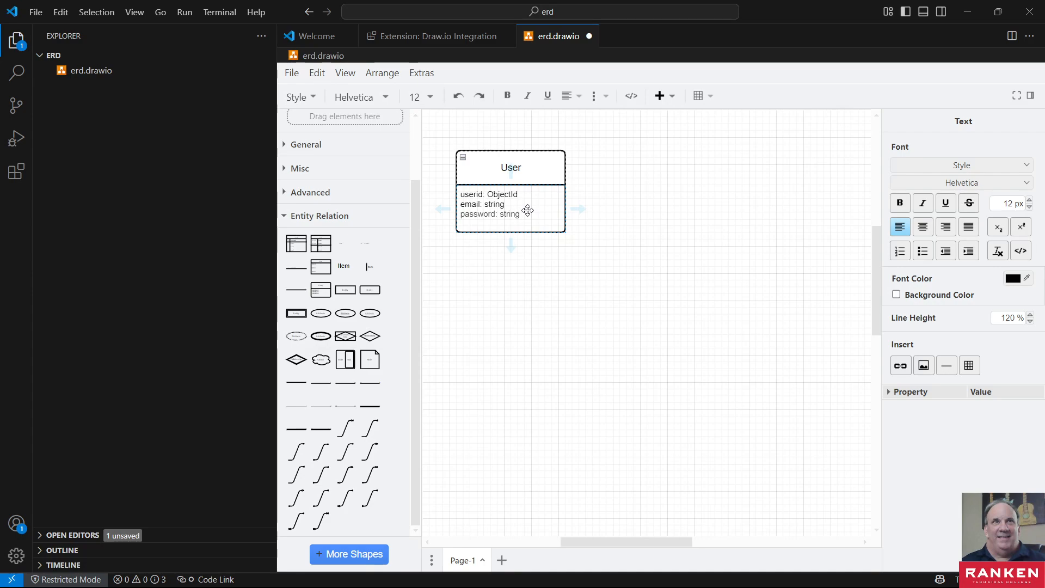
pyautogui.write(' (hashed)')
# - Append (hashed) to the data type of the password attribute in the User entity
pyautogui.click(472, 225)
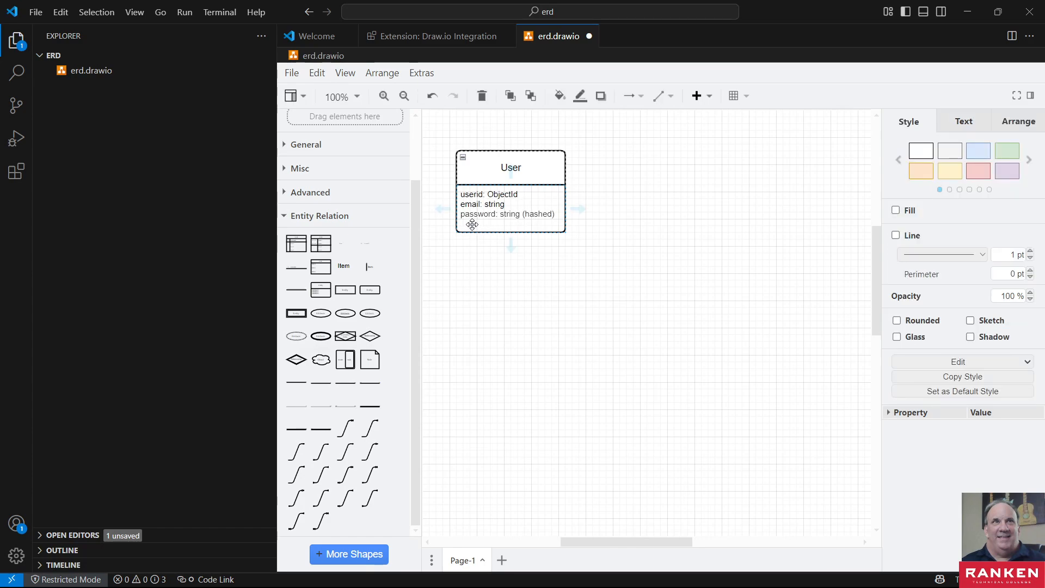
# - Move the User entity slightly down and extend its lower edge to make room for more attributes
pyautogui.moveTo(506, 228); pyautogui.dragTo(508, 241)
pyautogui.click(554, 220)
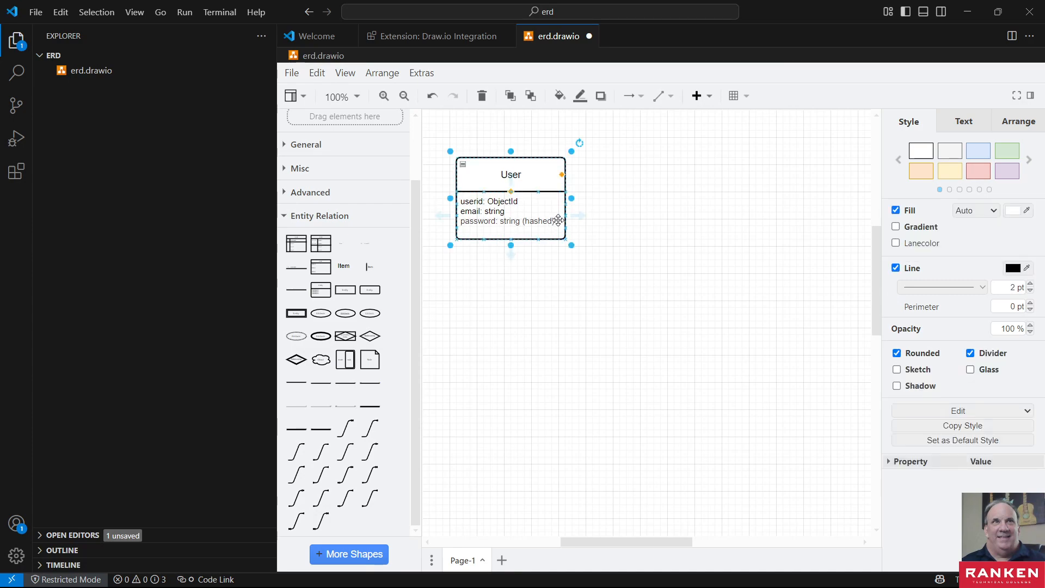
pyautogui.moveTo(511, 252)
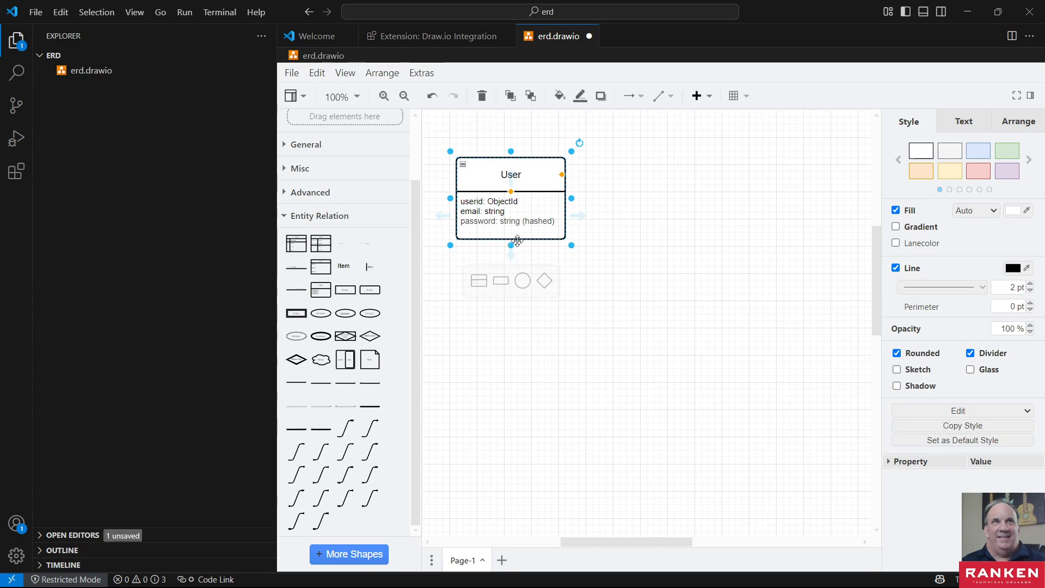
pyautogui.moveTo(512, 245); pyautogui.dragTo(510, 314)
pyautogui.click(490, 232)
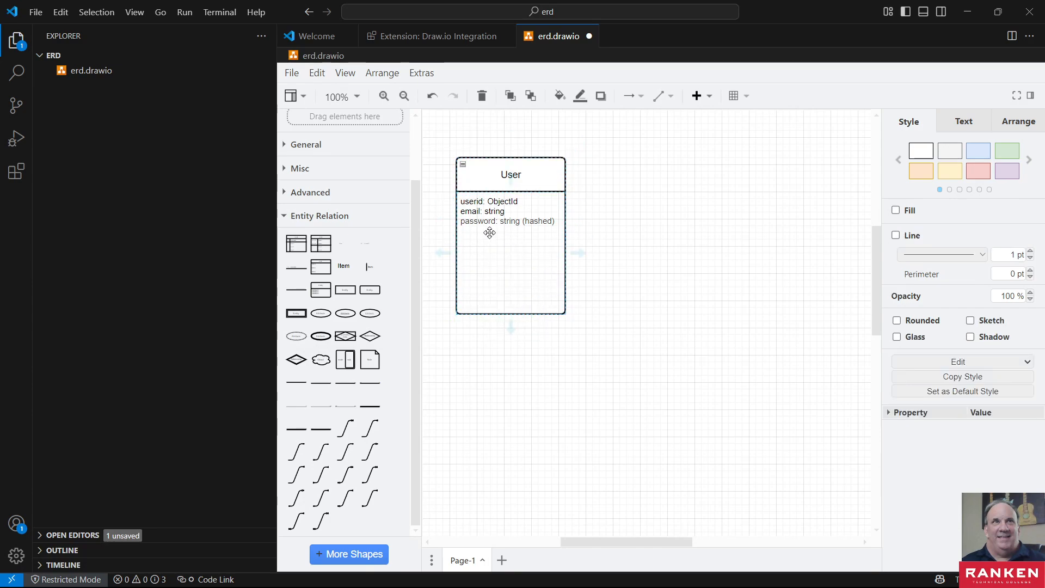
pyautogui.click(558, 223)
pyautogui.click(470, 233)
pyautogui.click(472, 233)
pyautogui.doubleClick(470, 233)
pyautogui.click(485, 230)
pyautogui.doubleClick(557, 222)
pyautogui.click(557, 222)
pyautogui.click(559, 221)
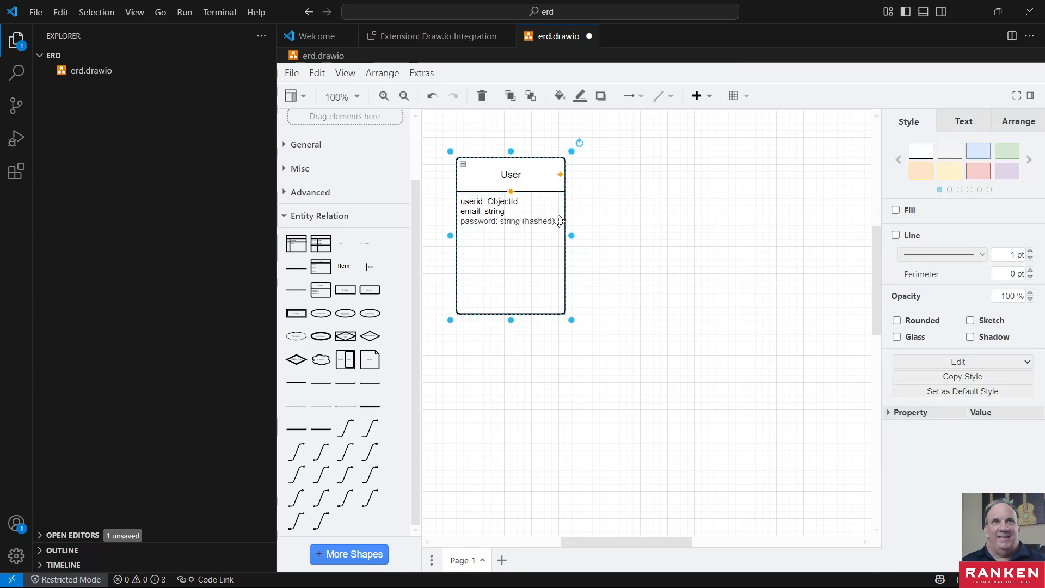
pyautogui.click(558, 218)
pyautogui.click(464, 233)
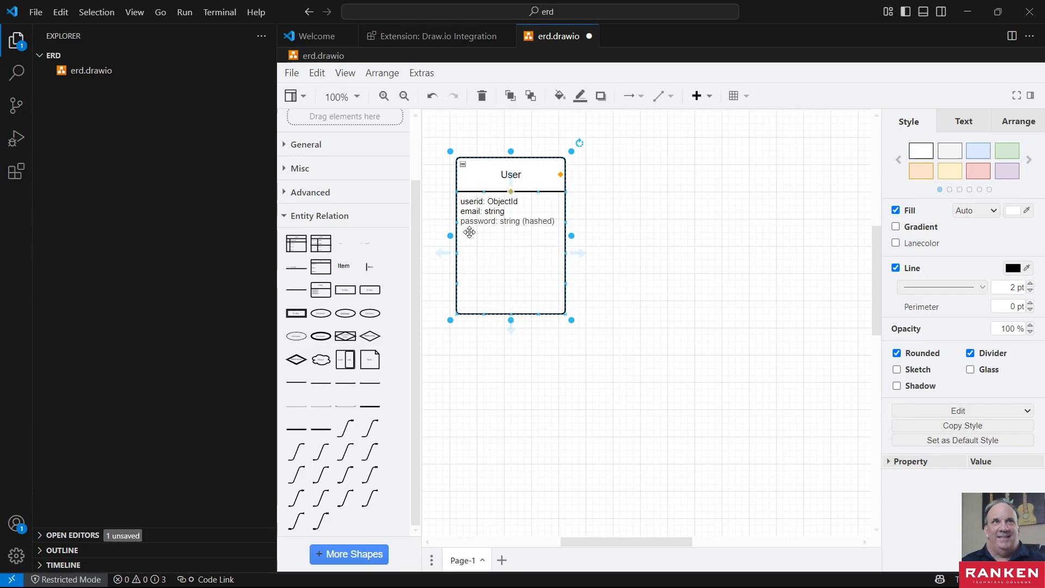
pyautogui.click(558, 222)
pyautogui.doubleClick(563, 226)
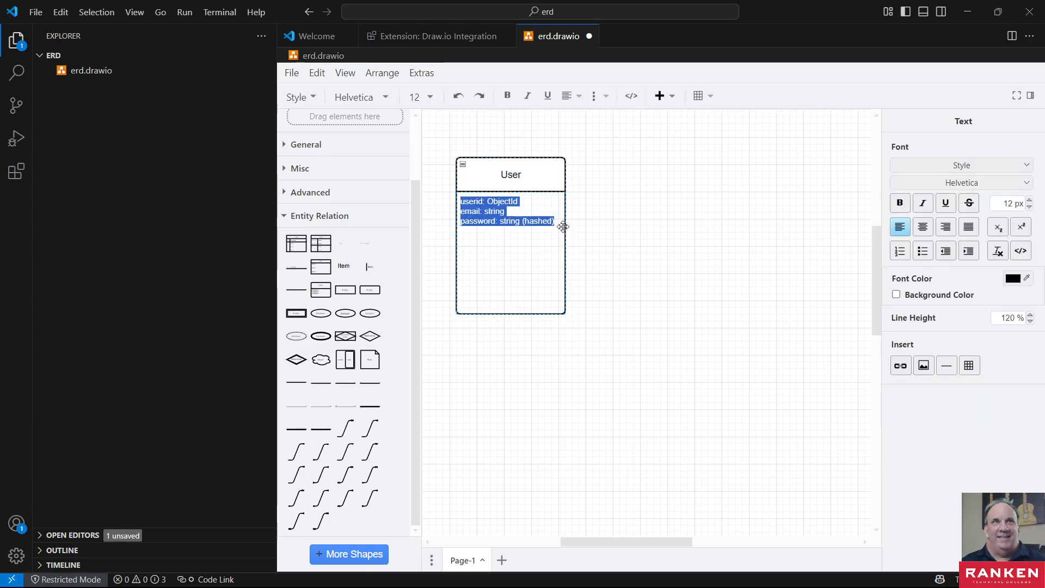
pyautogui.click(479, 226)
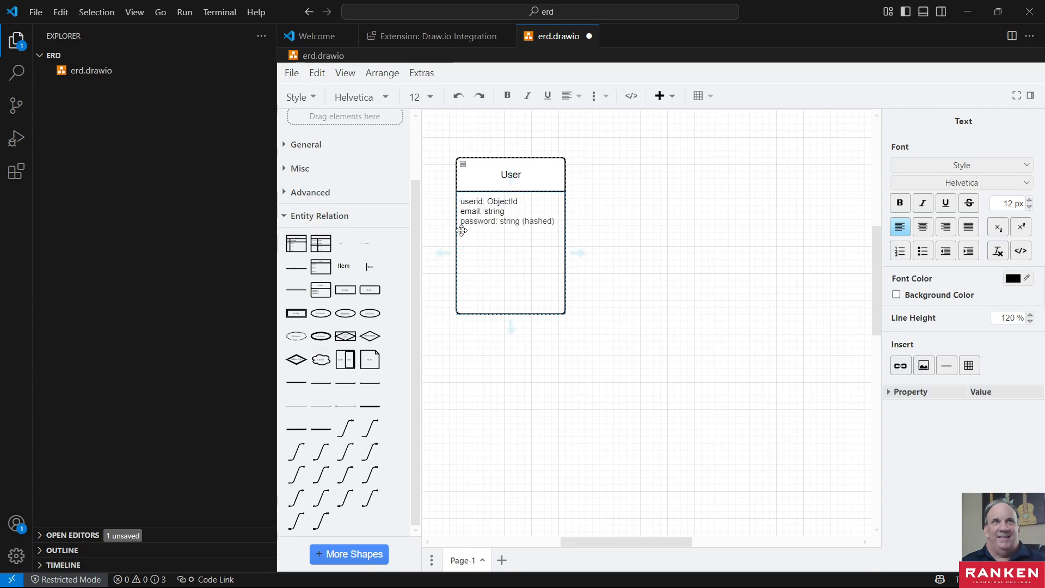
pyautogui.click(469, 230)
pyautogui.doubleClick(474, 231)
pyautogui.click(507, 236)
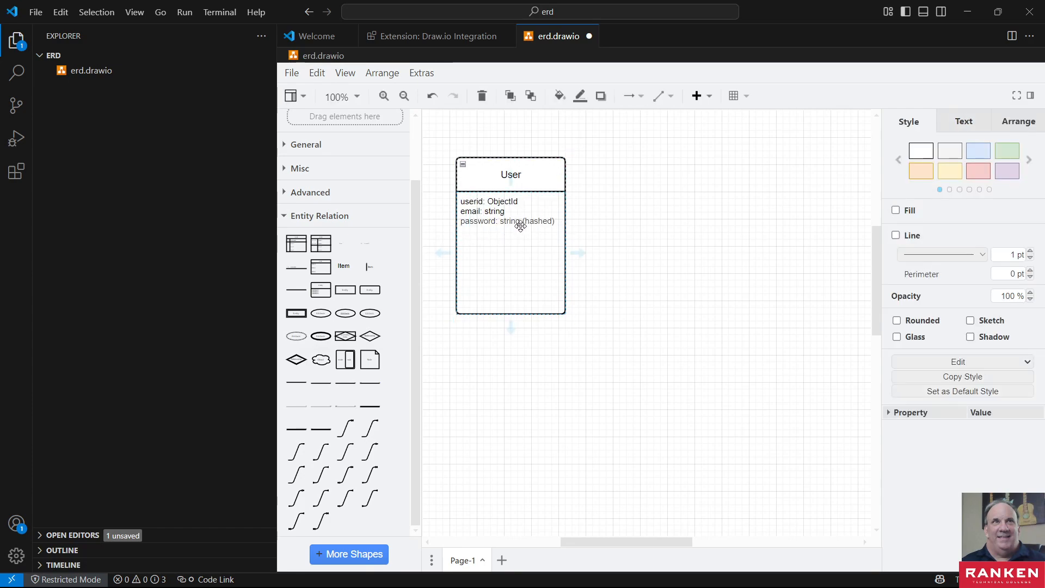
# - Add the attribute fullName: string on a new line below password in the User entity
pyautogui.doubleClick(521, 225)
pyautogui.click(558, 220)
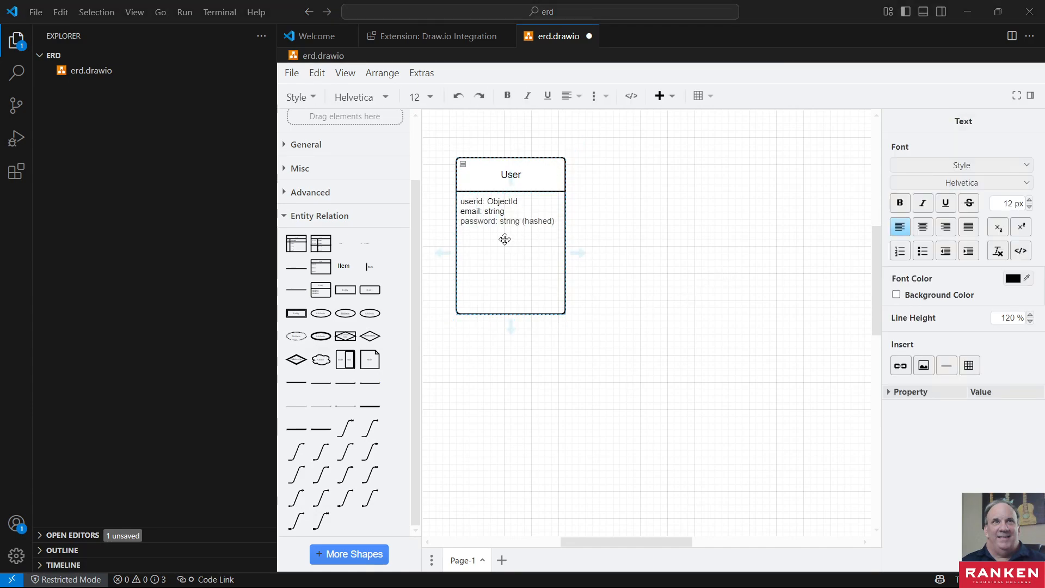
pyautogui.click(476, 224)
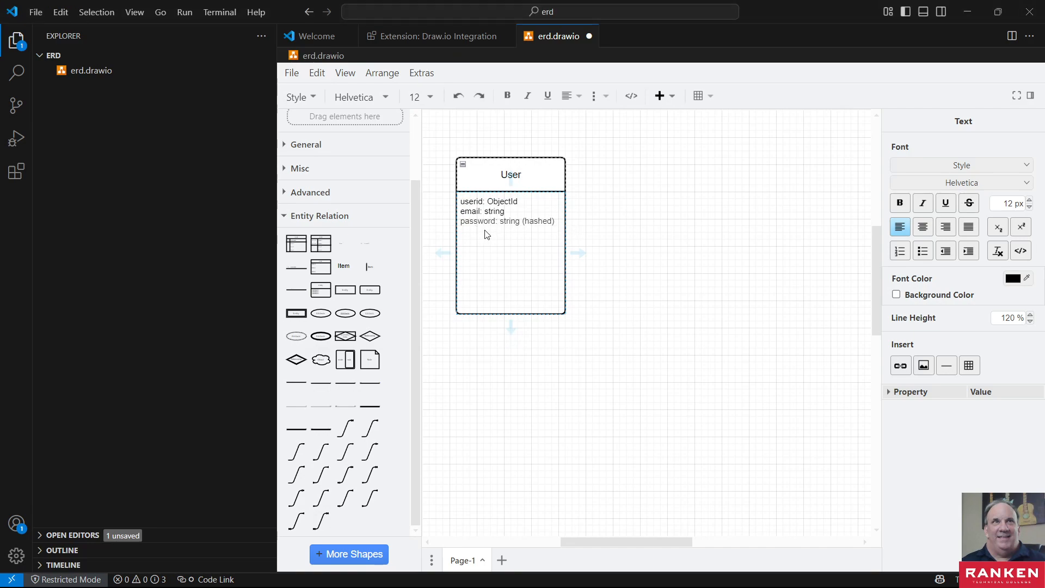
pyautogui.click(464, 230)
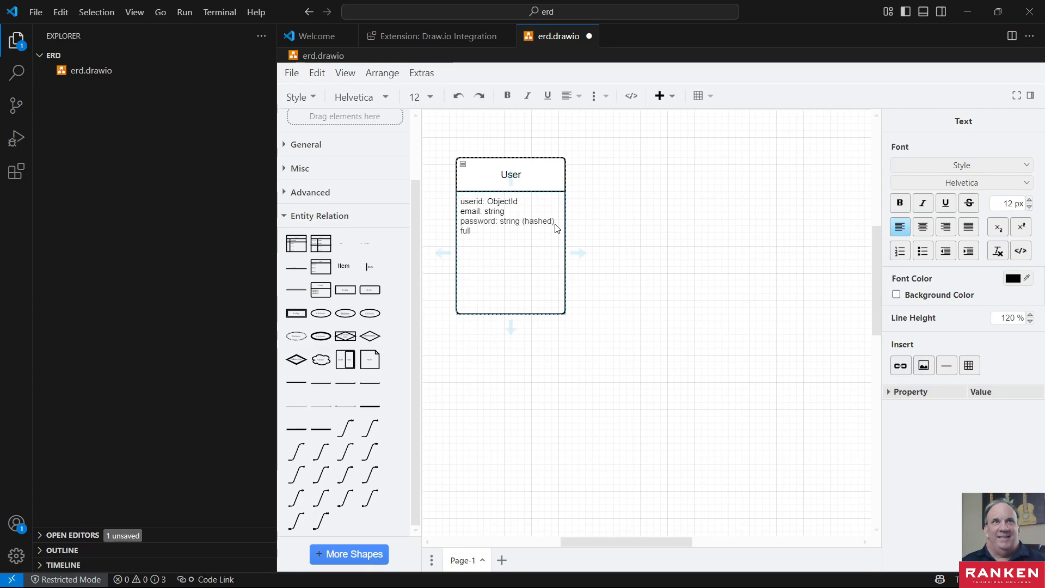
pyautogui.write('fullName: string')
# - Add the attribute givenName: string below fullName in the User entity
pyautogui.press('Return')
pyautogui.write('givenNam')
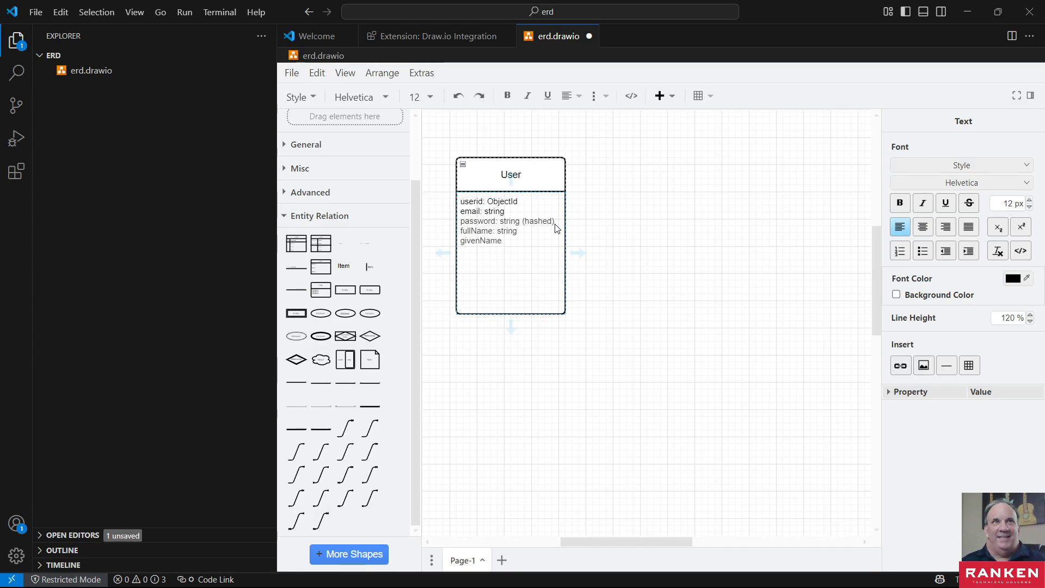
pyautogui.write('e: string')
# - Add the attribute familyName: string below givenName in the User entity
pyautogui.press('Return')
pyautogui.write('familyName: st')
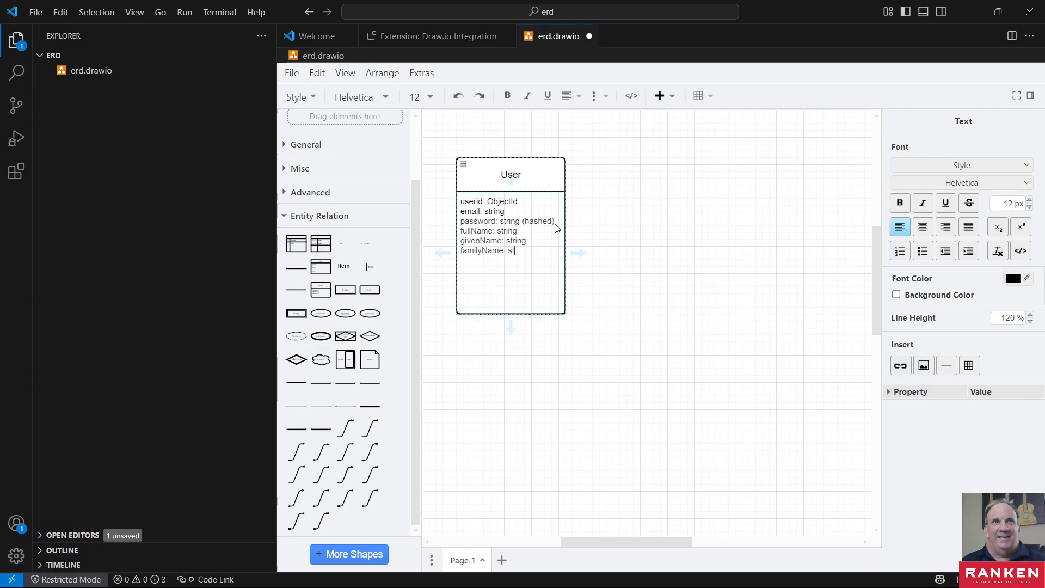
pyautogui.write('ring')
# - Add the attribute role: string below familyName and finish editing the User entity's attributes
pyautogui.press('Return')
pyautogui.write('fole: string')
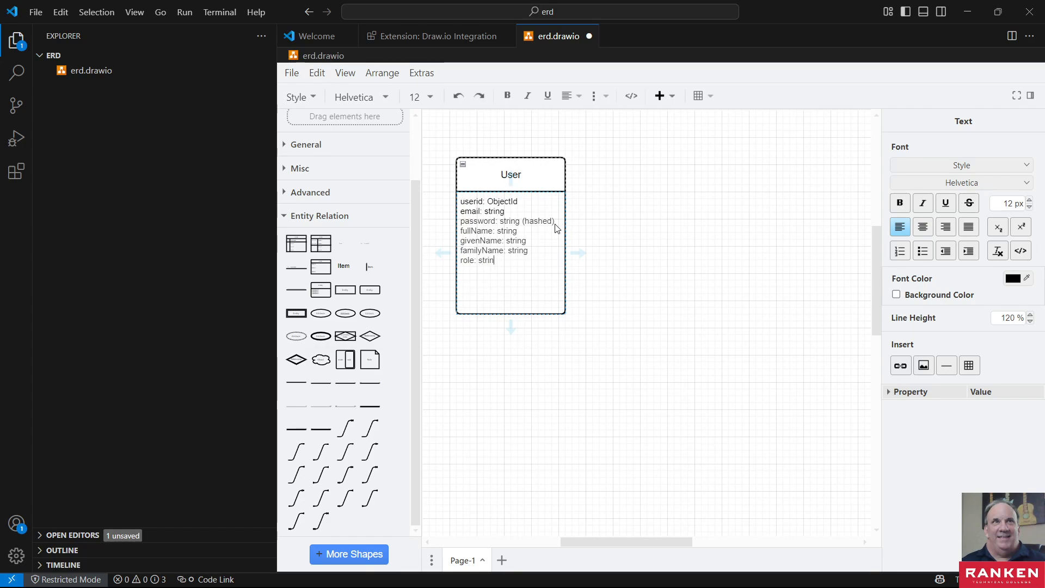
pyautogui.click(685, 350)
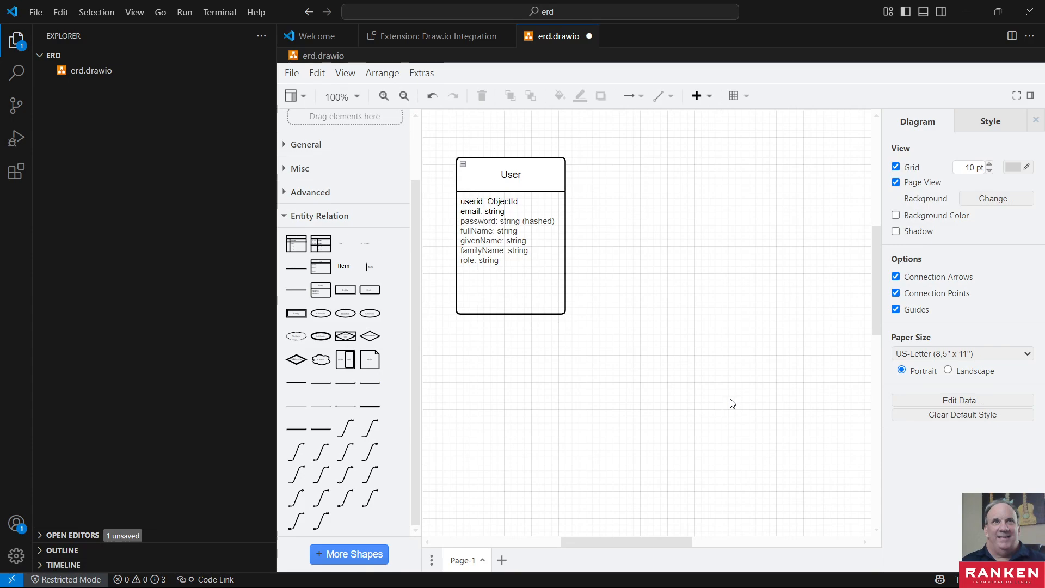
# - Place a second Entity shape with an attribute list to the right of the User entity
pyautogui.scroll(-2, 732, 403)
pyautogui.scroll(2, 732, 403)
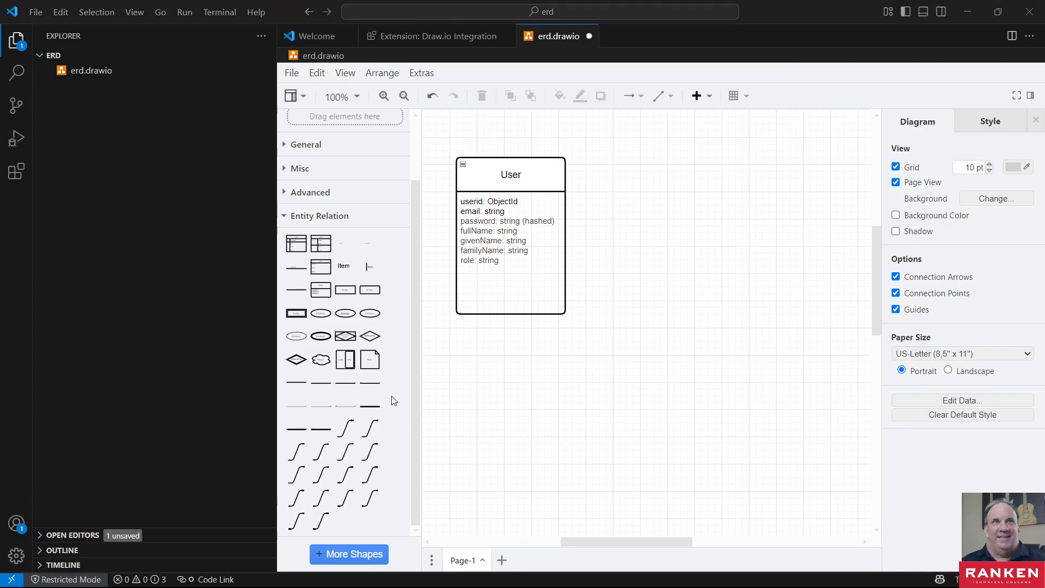
pyautogui.moveTo(317, 267)
pyautogui.moveTo(327, 288)
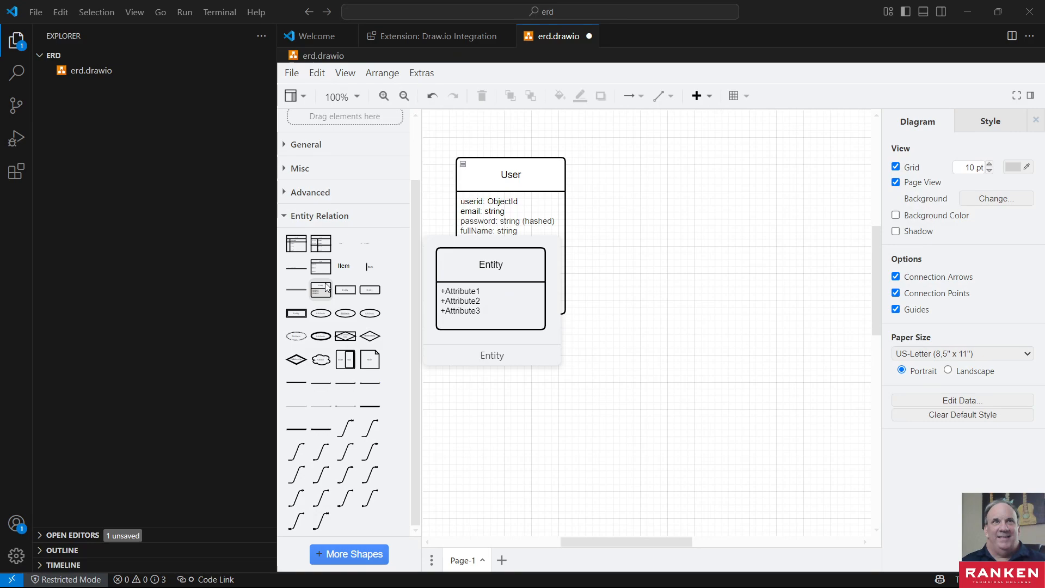
pyautogui.moveTo(327, 286); pyautogui.dragTo(718, 217)
# - Replace the new entity's title with Bug
pyautogui.doubleClick(722, 202)
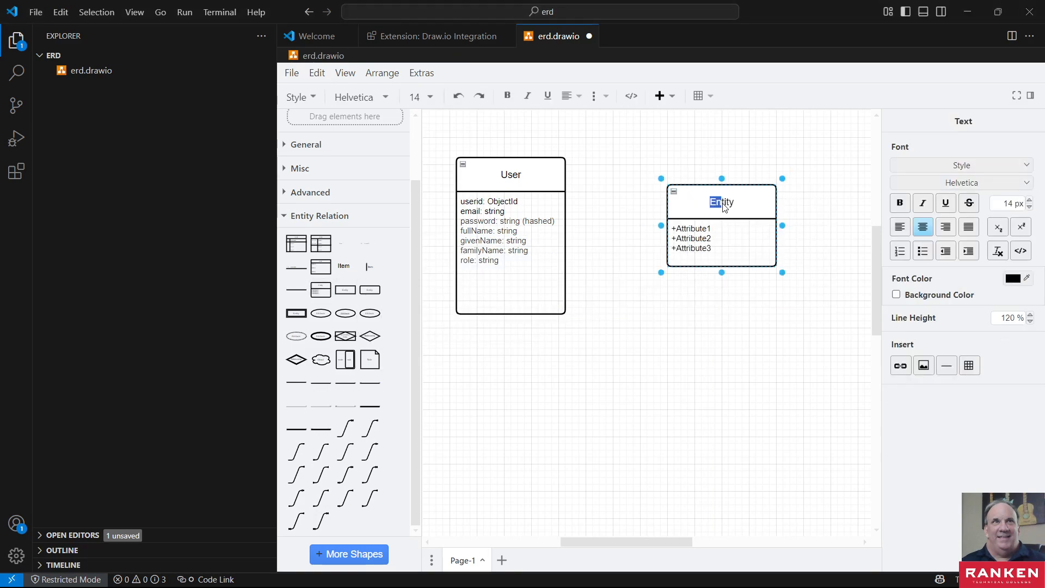
pyautogui.doubleClick(722, 205)
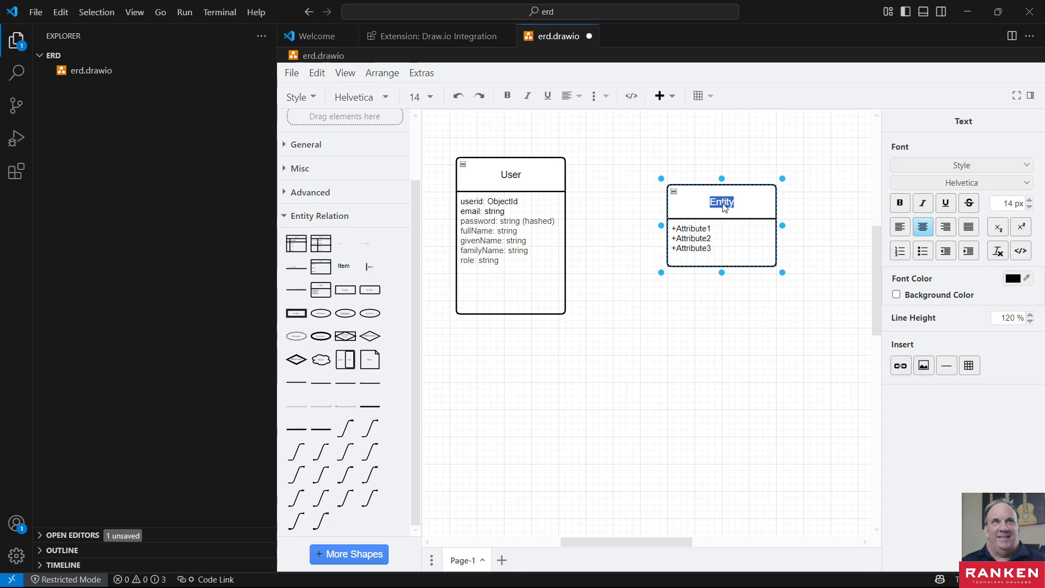
pyautogui.write('Bog')
pyautogui.press('BackSpace')
pyautogui.press('BackSpace')
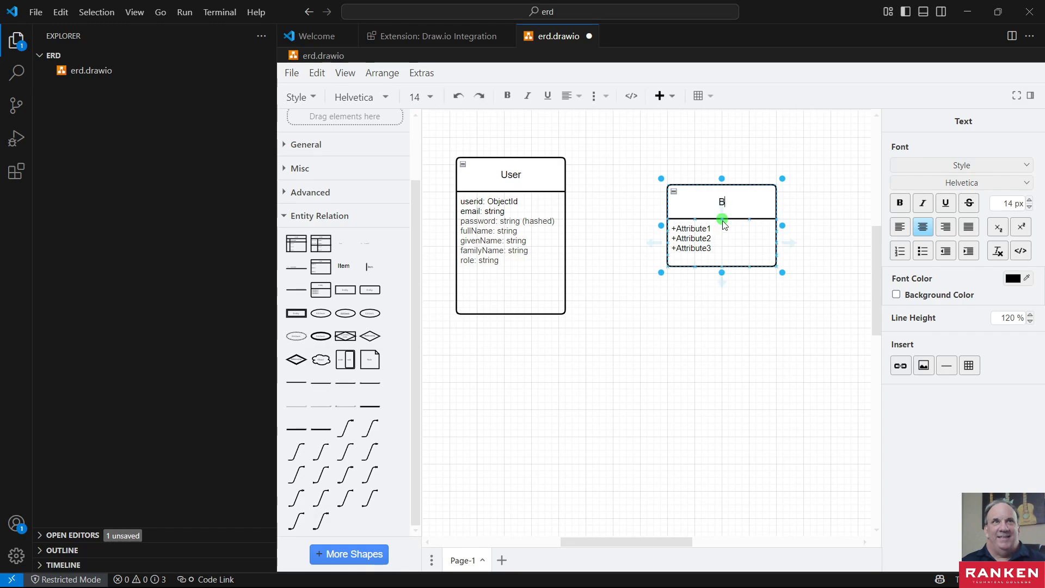
pyautogui.write('ug')
# - Replace the Bug entity's placeholder attributes with the copied attribute list running from bugId: ObjectId to bugEdits: editId[]
pyautogui.click(695, 227)
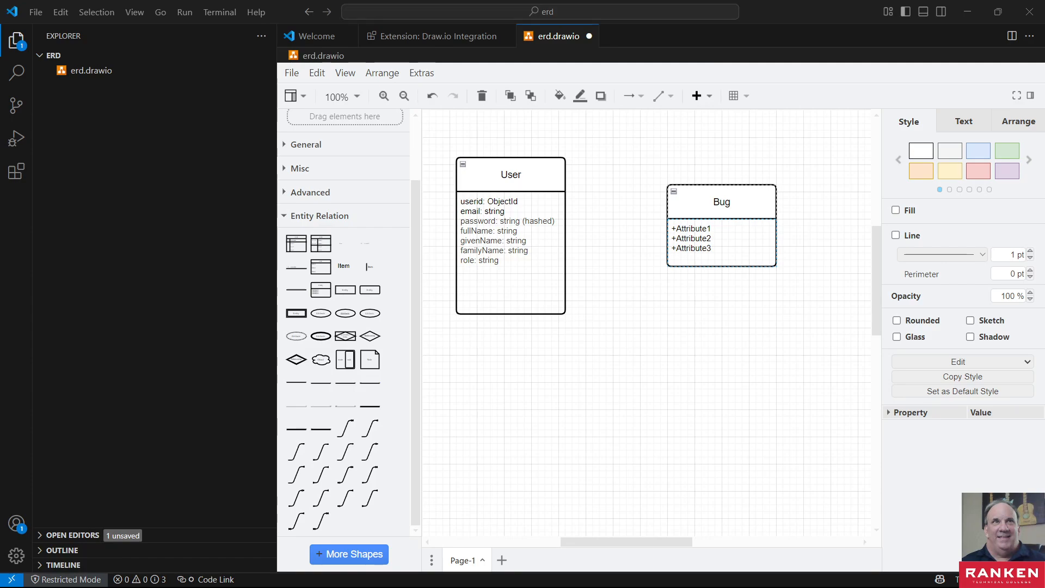
pyautogui.click(726, 243)
pyautogui.click(726, 243)
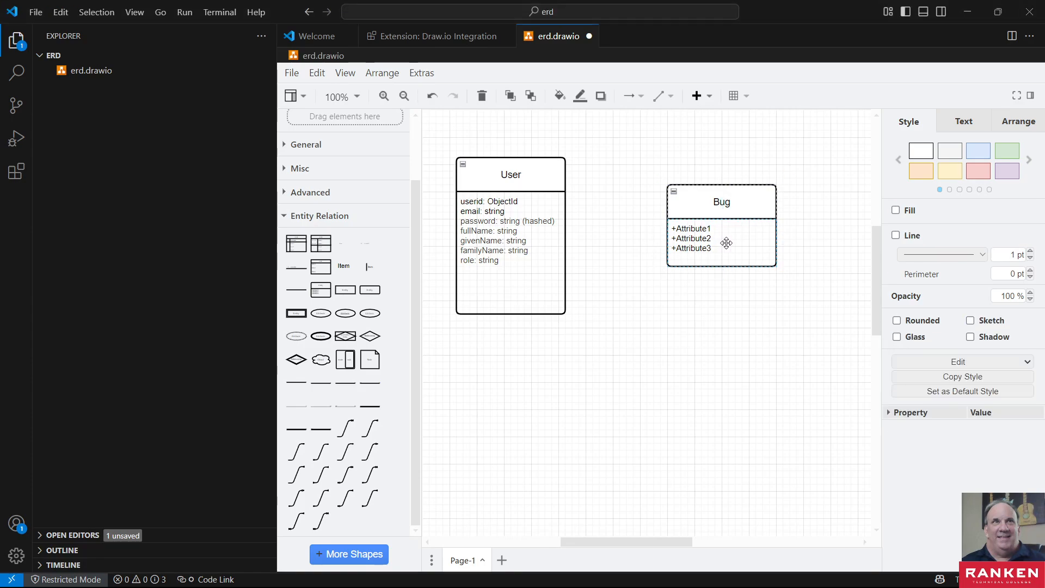
pyautogui.doubleClick(725, 243)
pyautogui.write('bugId: ObjectId title: string description: string stepsToReproduce: string author: userId createdOn: Date classification: string lastUpdated: Date assignedTo: userId[] comments: commentId[] resolvedDate: Date resolution: string hoursLogged: Number[] softwareVersion: String testCases: testCaseId bugEdits: editId[]')
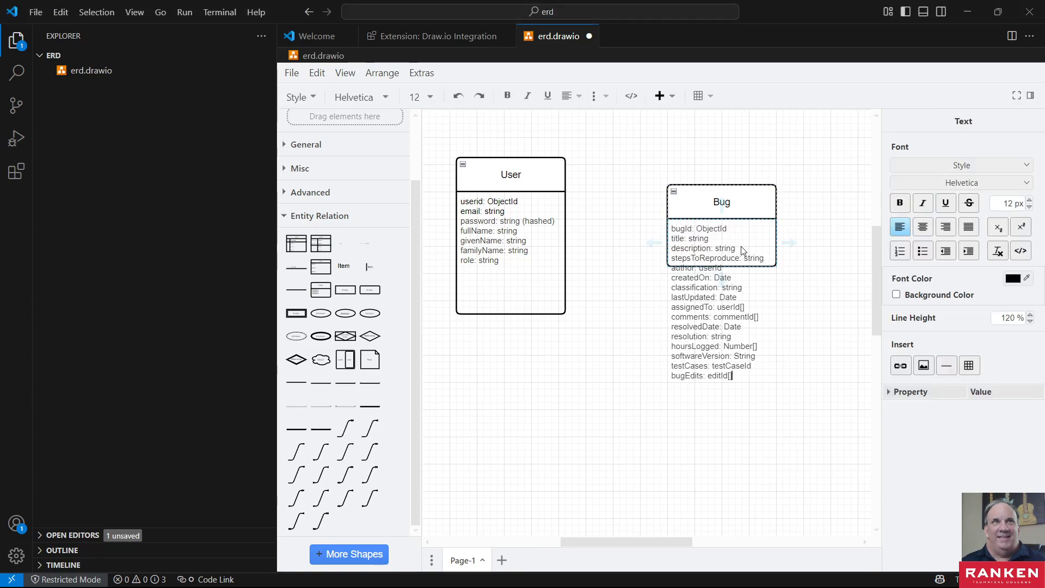
pyautogui.click(690, 258)
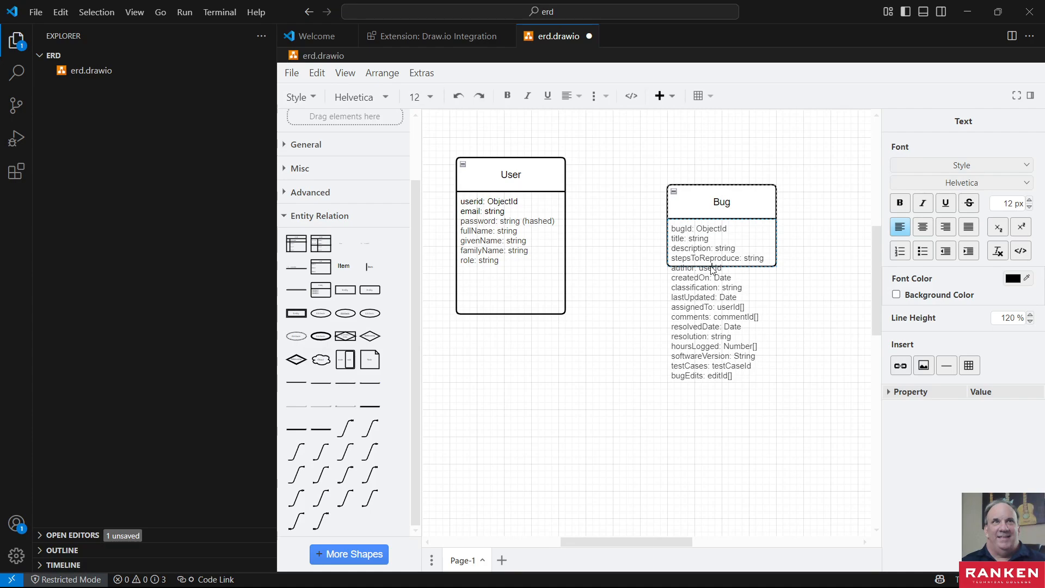
pyautogui.doubleClick(728, 260)
# - Extend the Bug entity's lower edge until the box encloses its whole attribute list
pyautogui.click(763, 188)
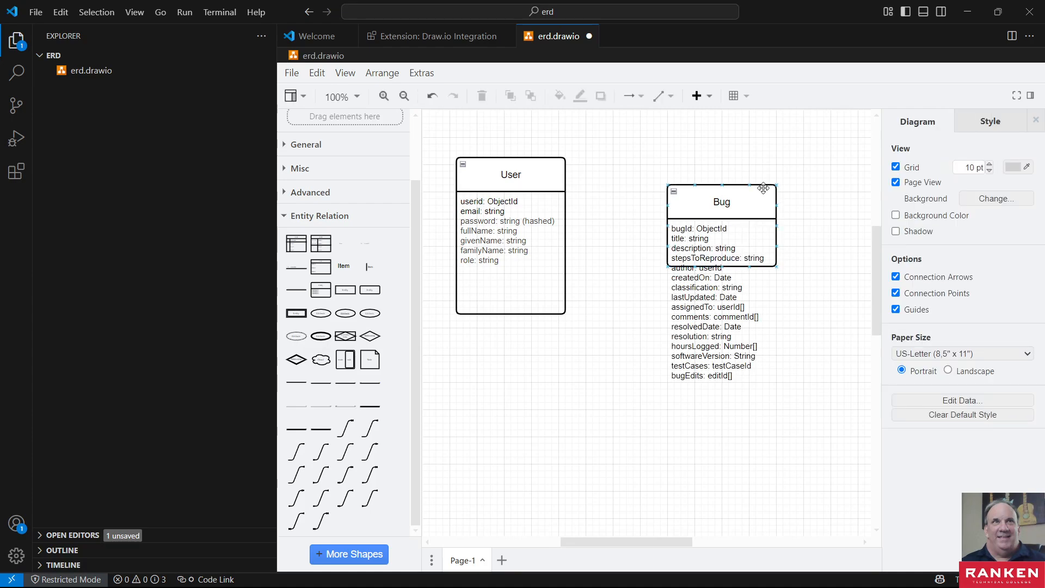
pyautogui.click(763, 187)
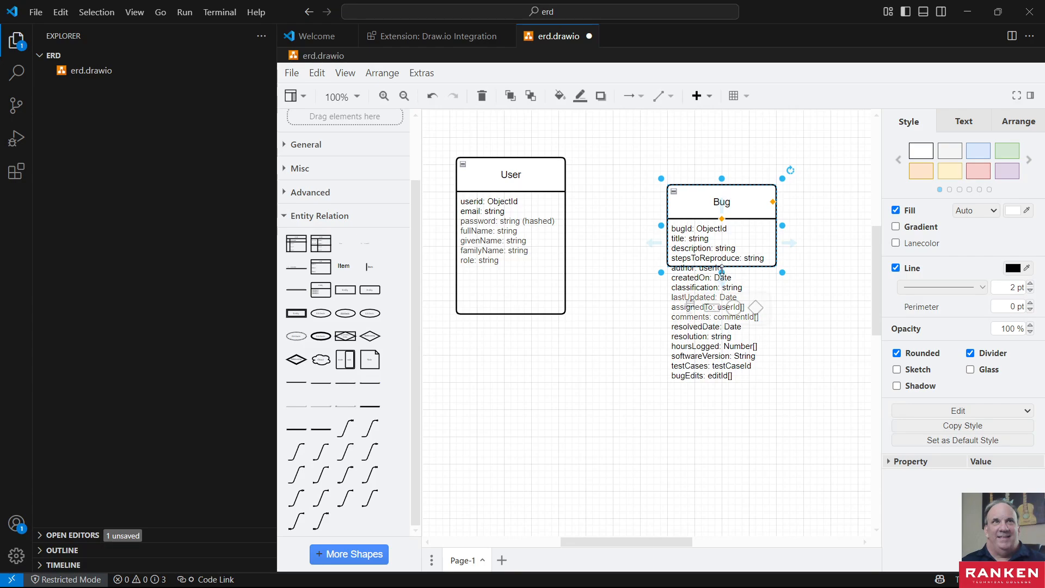
pyautogui.moveTo(722, 272); pyautogui.dragTo(724, 394)
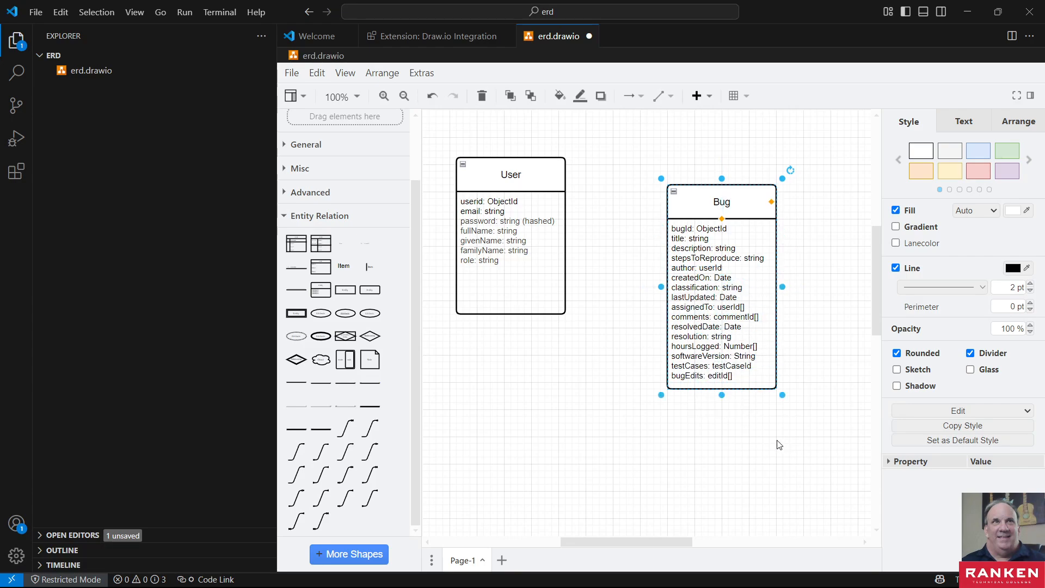
pyautogui.click(778, 442)
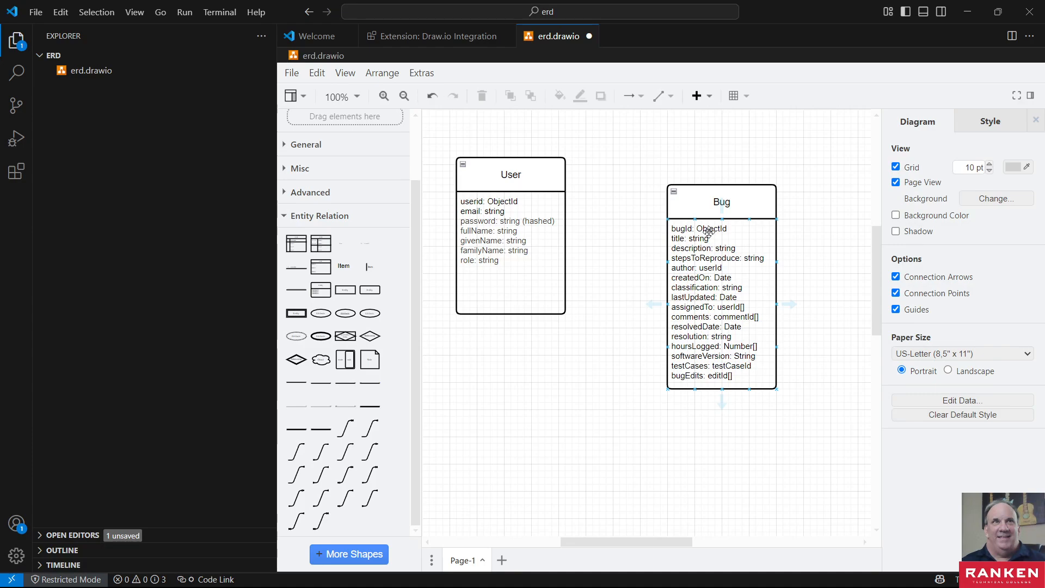
# - Rename the bugId attribute in the Bug entity to _id
pyautogui.click(690, 230)
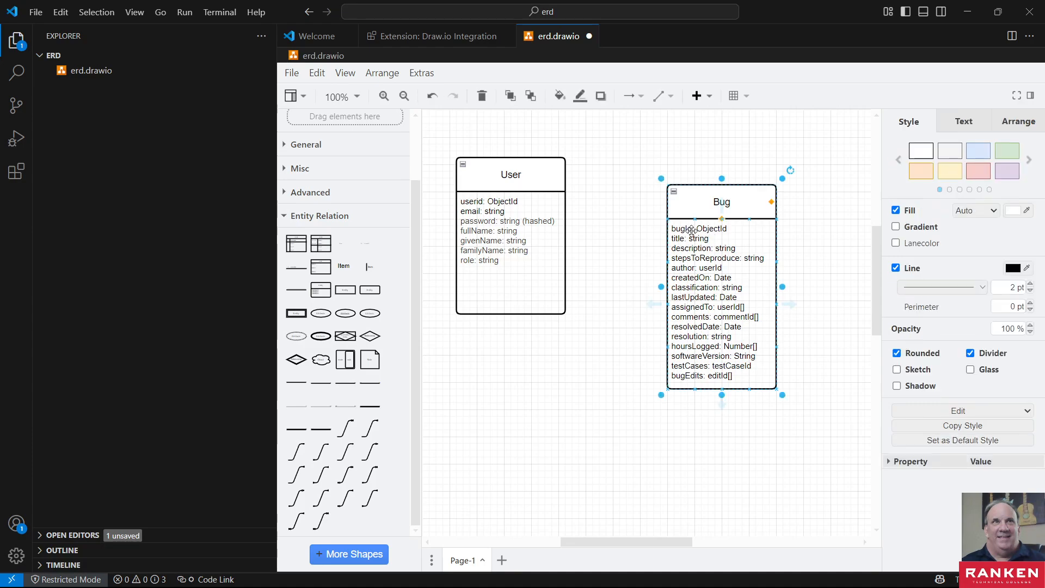
pyautogui.doubleClick(690, 230)
pyautogui.click(690, 231)
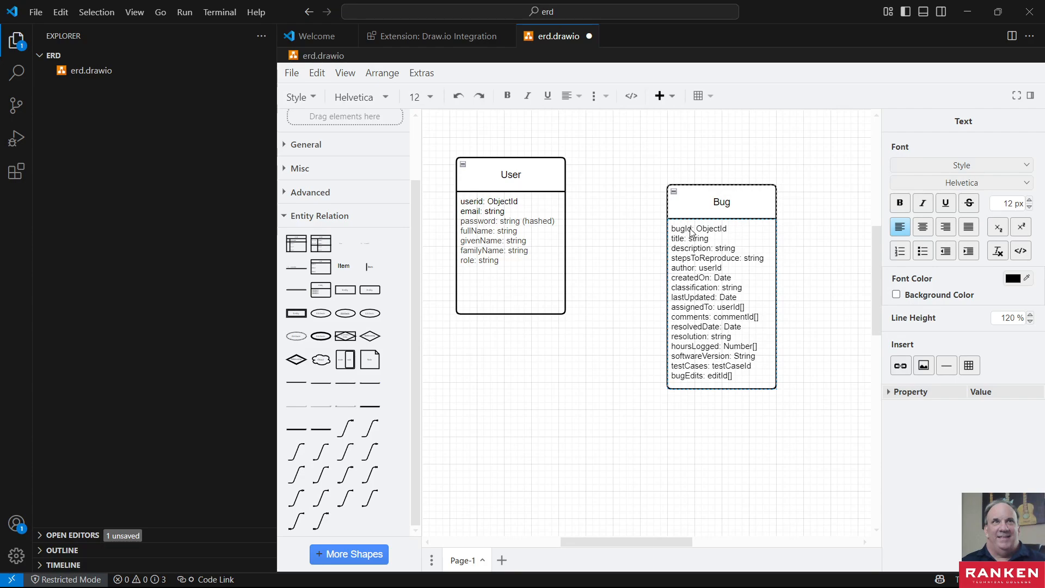
pyautogui.press('BackSpace')
pyautogui.press('BackSpace')
pyautogui.press('BackSpace')
pyautogui.press('Delete')
pyautogui.write('_i')
# - Rename the userid attribute in the User entity to _id
pyautogui.click(482, 208)
pyautogui.doubleClick(473, 204)
pyautogui.click(473, 204)
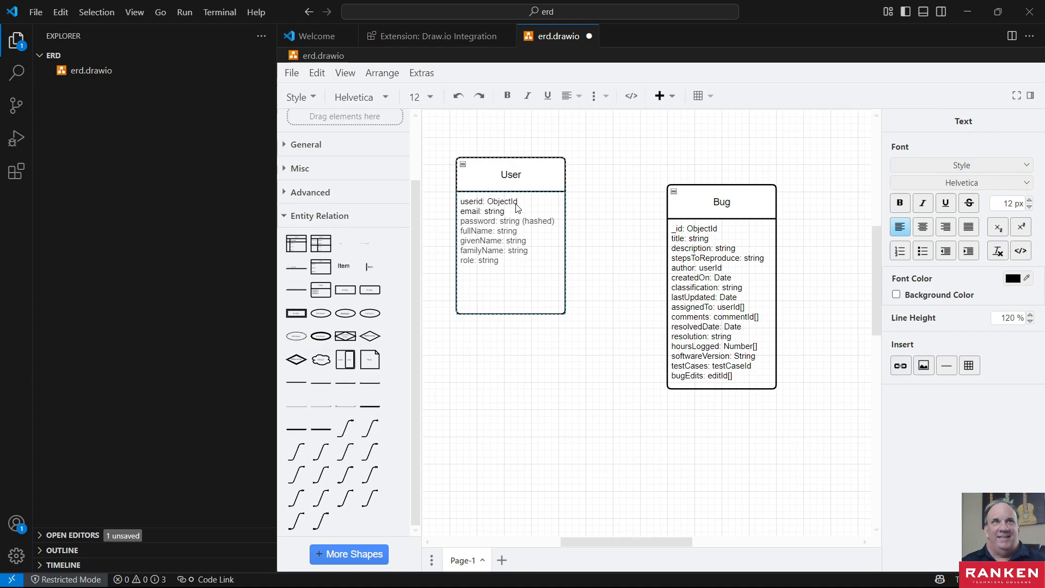
pyautogui.press('BackSpace')
pyautogui.press('BackSpace')
pyautogui.press('BackSpace')
pyautogui.press('BackSpace')
pyautogui.click(690, 254)
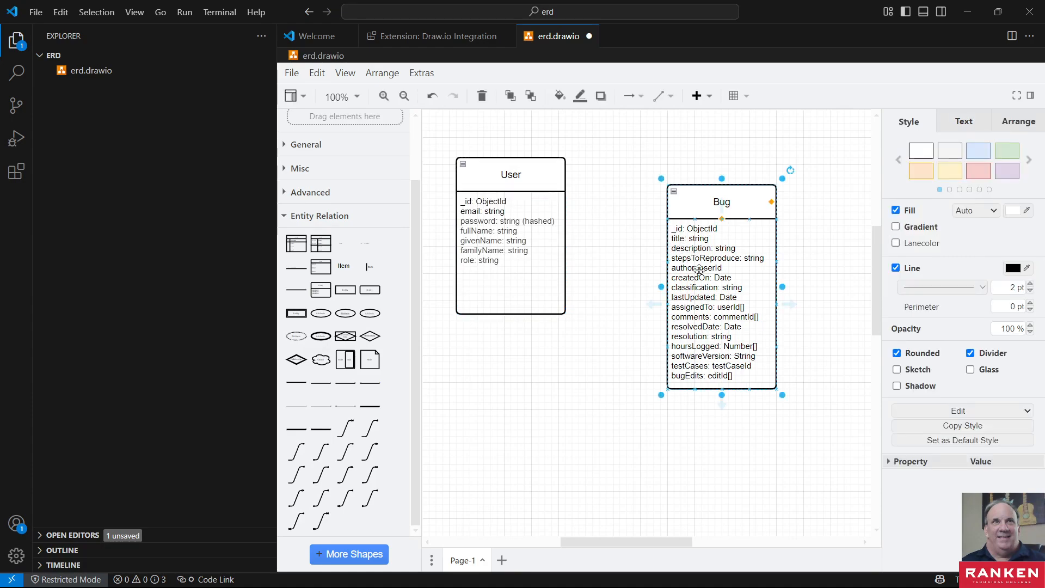
# - Move the Bug entity up and slightly right so its top sits near the level of the User entity's top
pyautogui.click(681, 358)
pyautogui.click(640, 347)
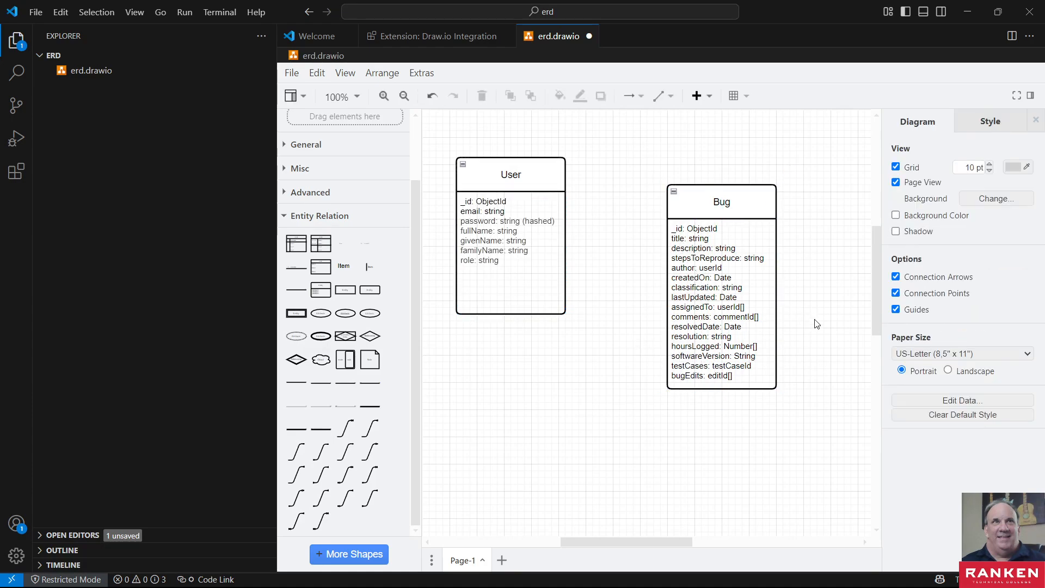
pyautogui.click(714, 202)
pyautogui.moveTo(714, 202); pyautogui.dragTo(735, 168)
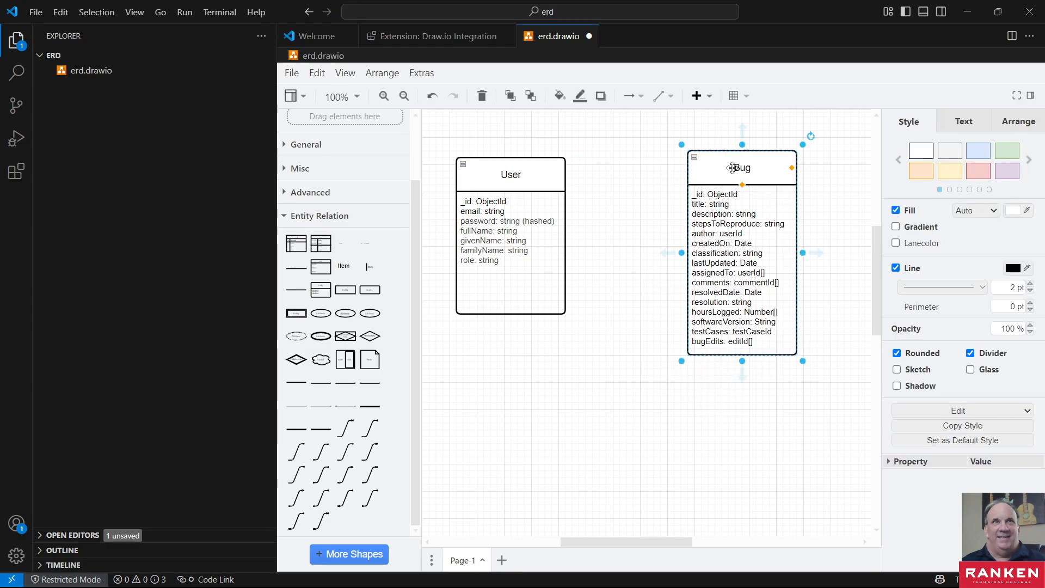
# - Hide the file explorer sidebar to widen the diagram canvas and deselect the Bug entity
pyautogui.click(16, 39)
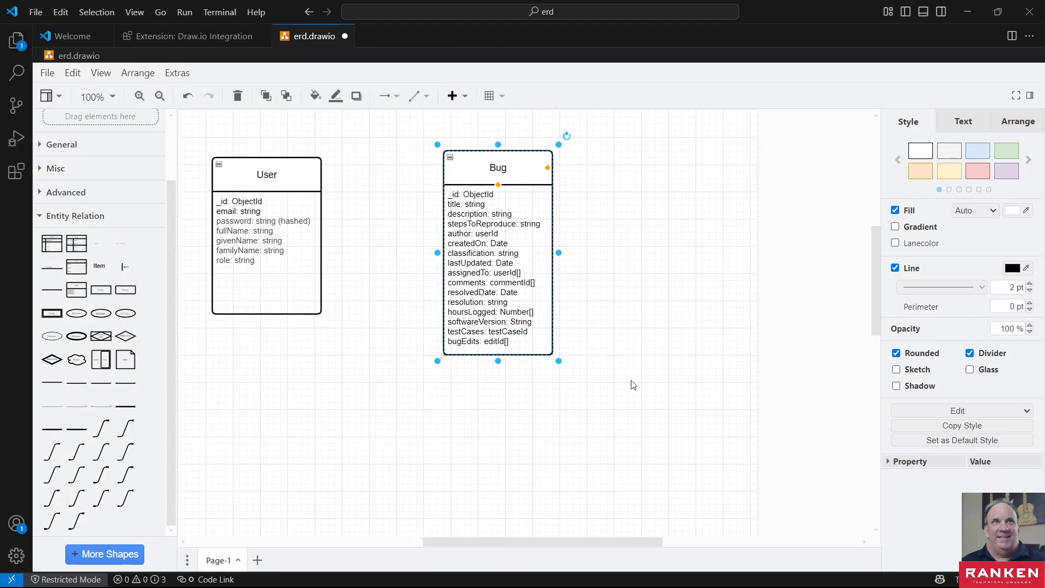
pyautogui.click(632, 260)
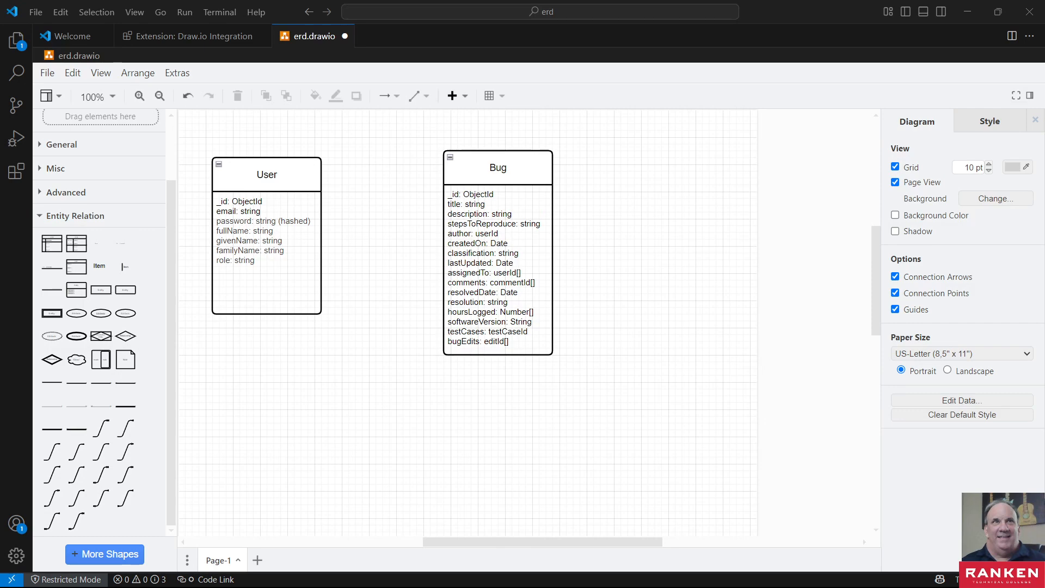
# - Review the required bug information in the Lab 02-02 Google Docs document, then compare it with the Bug entity's attributes from _id to createdOn in Visual Studio Code
pyautogui.hotkey('alt', 'Tab')
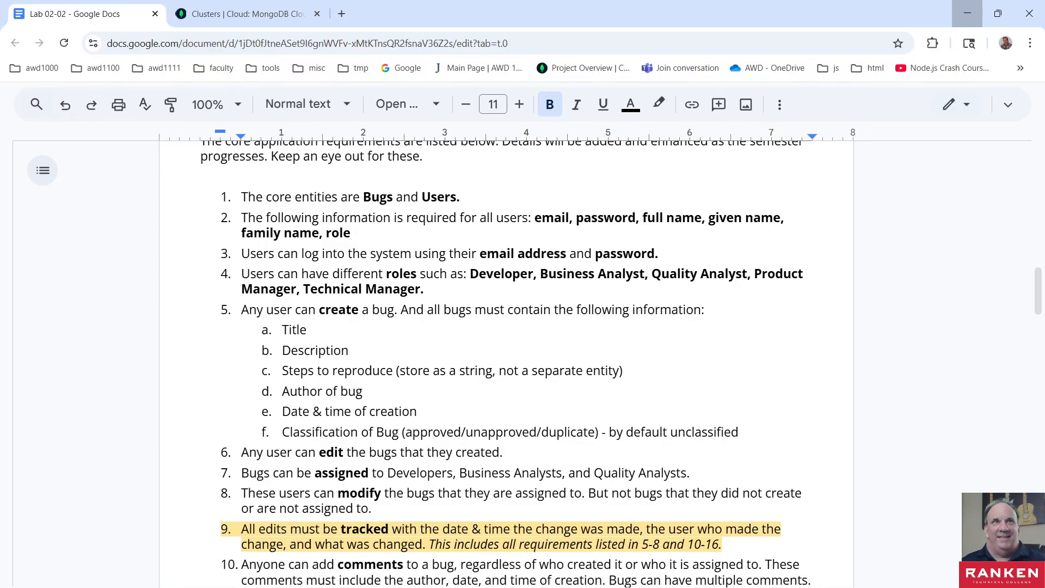
pyautogui.scroll(-6, 381, 397)
pyautogui.scroll(2, 400, 385)
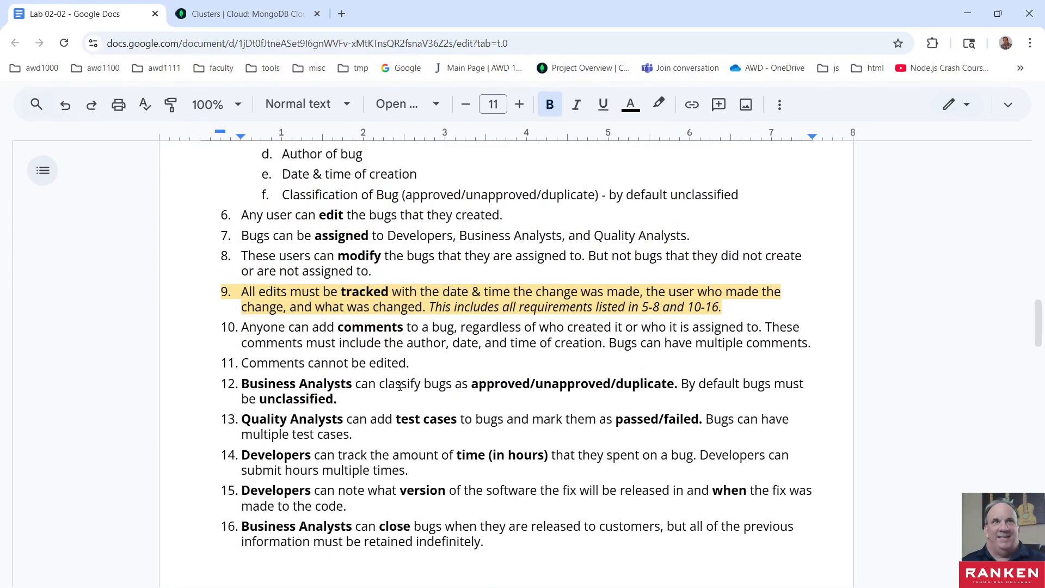
pyautogui.scroll(5, 400, 386)
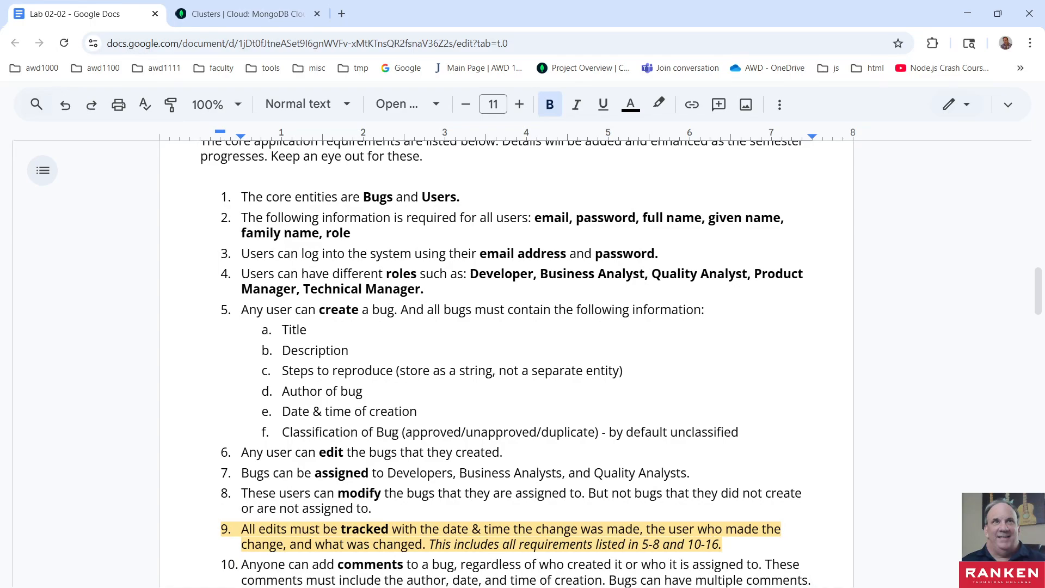
pyautogui.moveTo(257, 330); pyautogui.dragTo(732, 416)
pyautogui.click(725, 148)
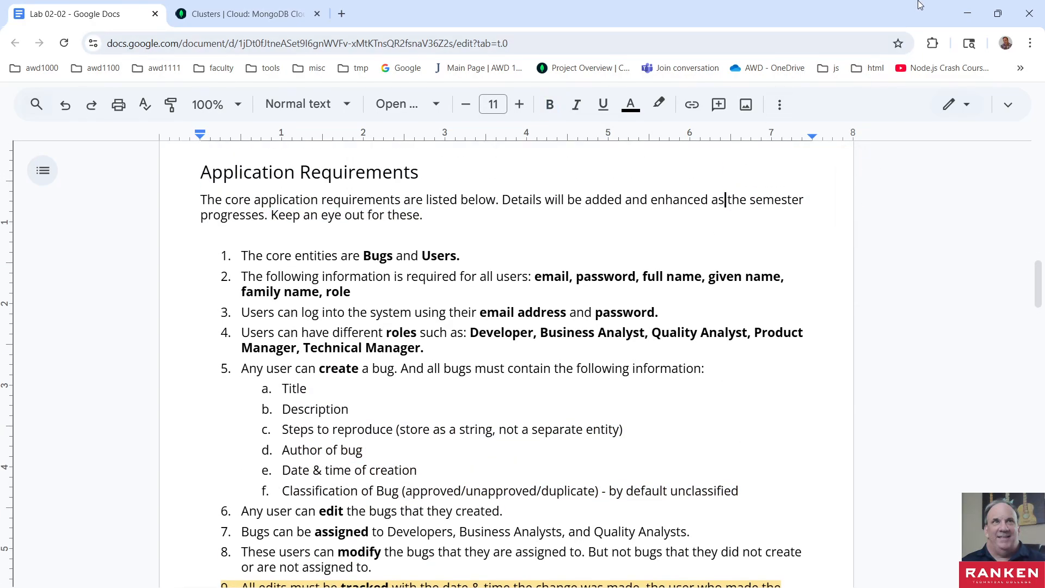
pyautogui.click(967, 12)
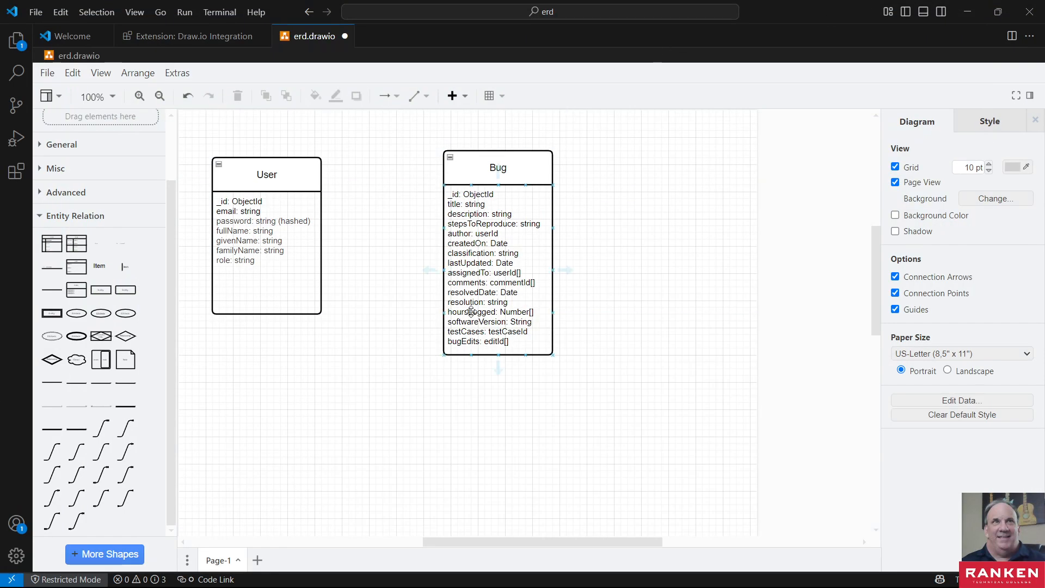
pyautogui.click(469, 200)
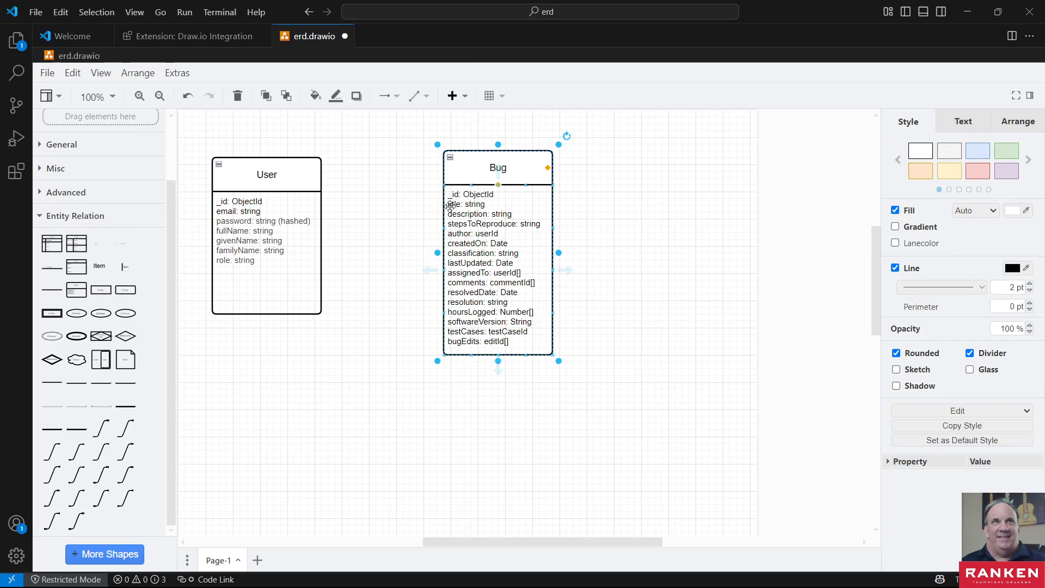
pyautogui.click(413, 218)
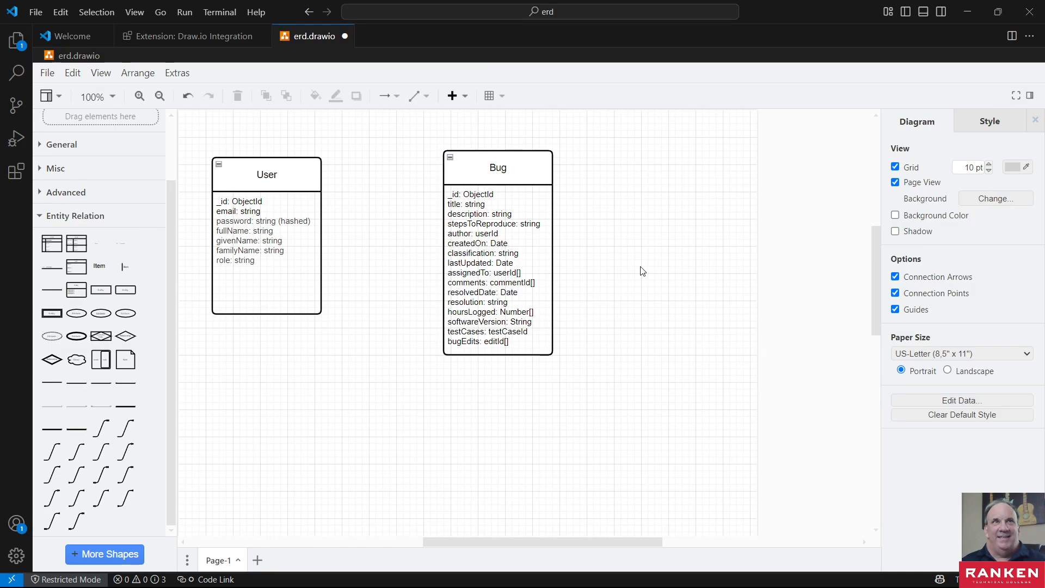
pyautogui.click(473, 225)
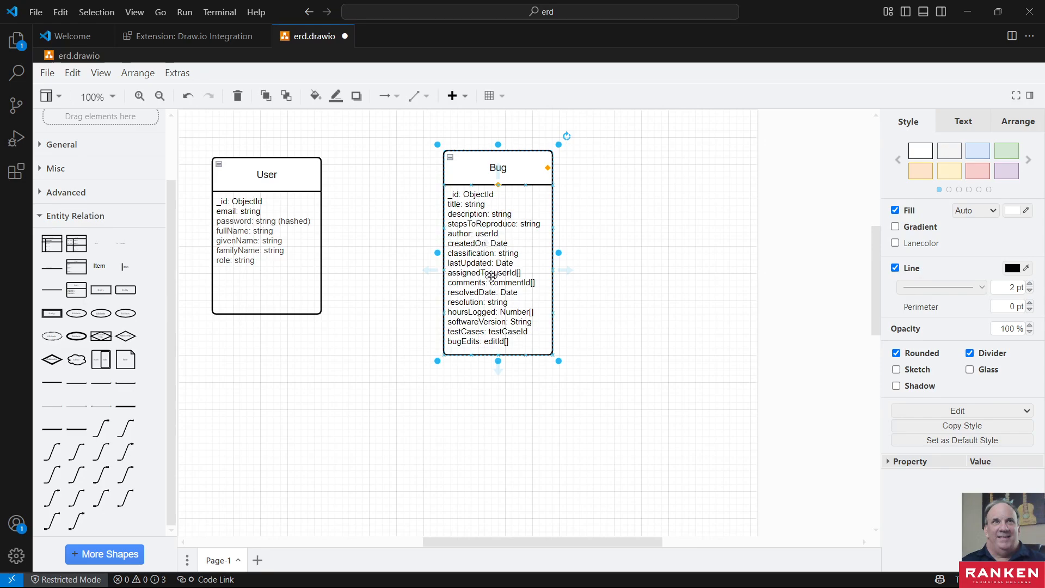
pyautogui.click(491, 237)
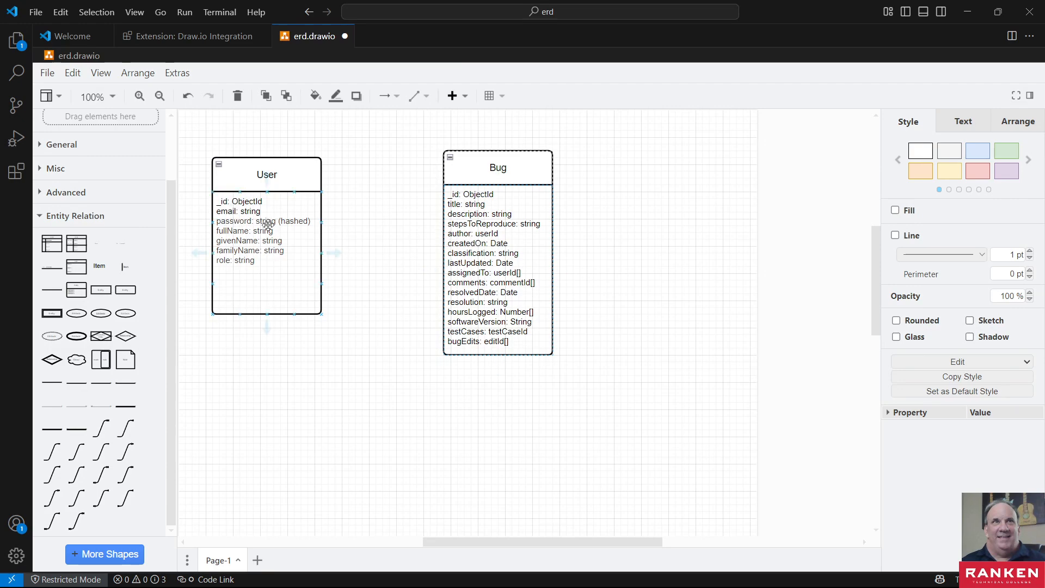
pyautogui.click(486, 248)
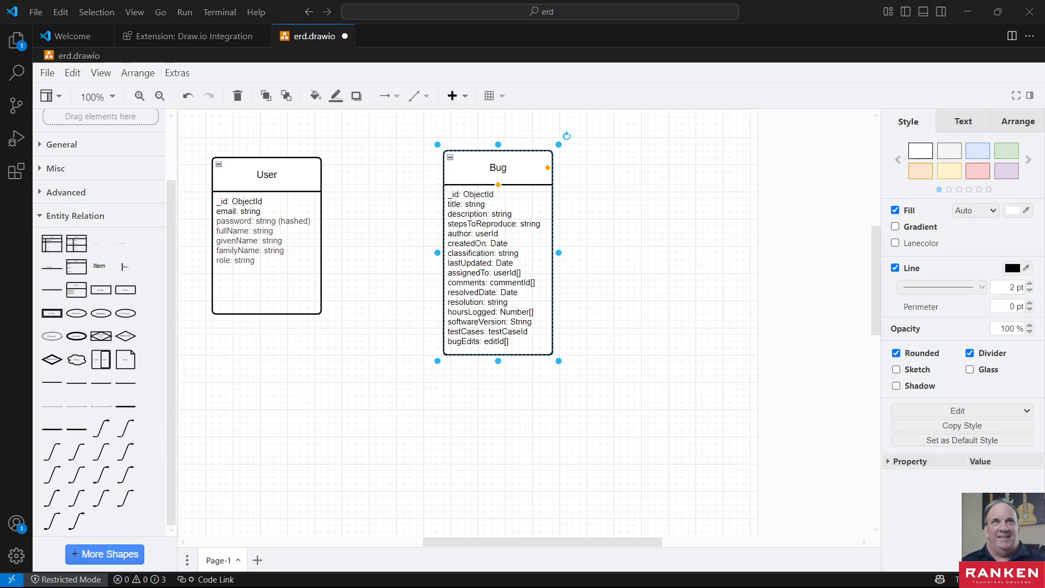
# - Check the bug classification requirement and its unclassified default in the Lab 02-02 Google Docs document, then return to the diagram in Visual Studio Code
pyautogui.click(967, 11)
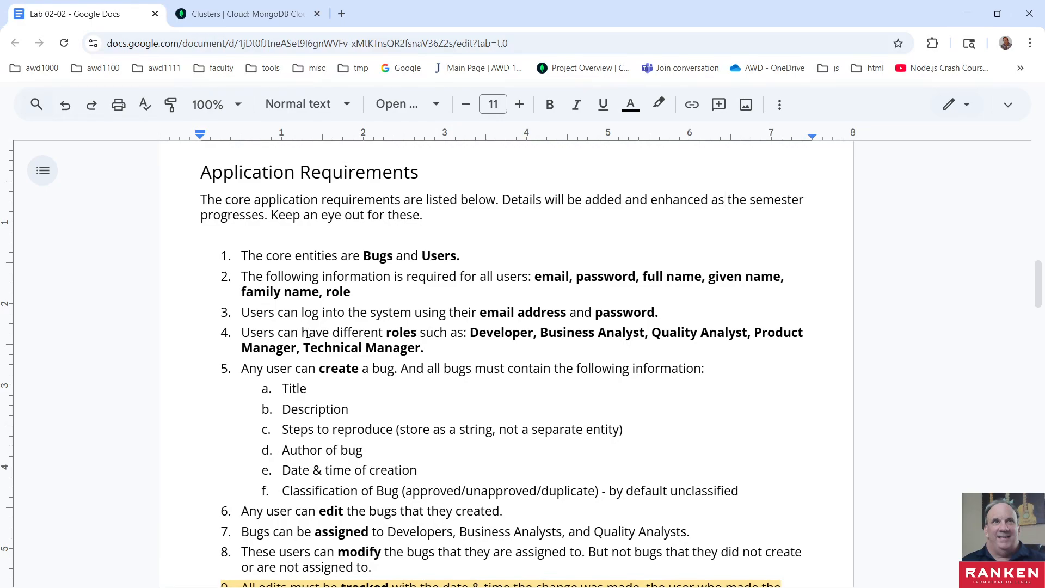
pyautogui.scroll(-1, 307, 332)
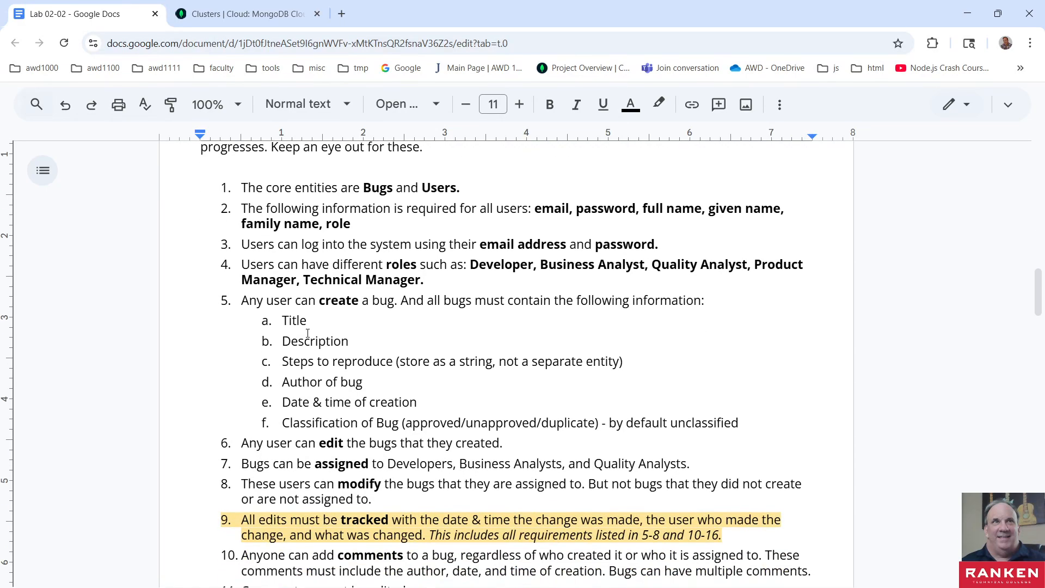
pyautogui.scroll(-6, 308, 333)
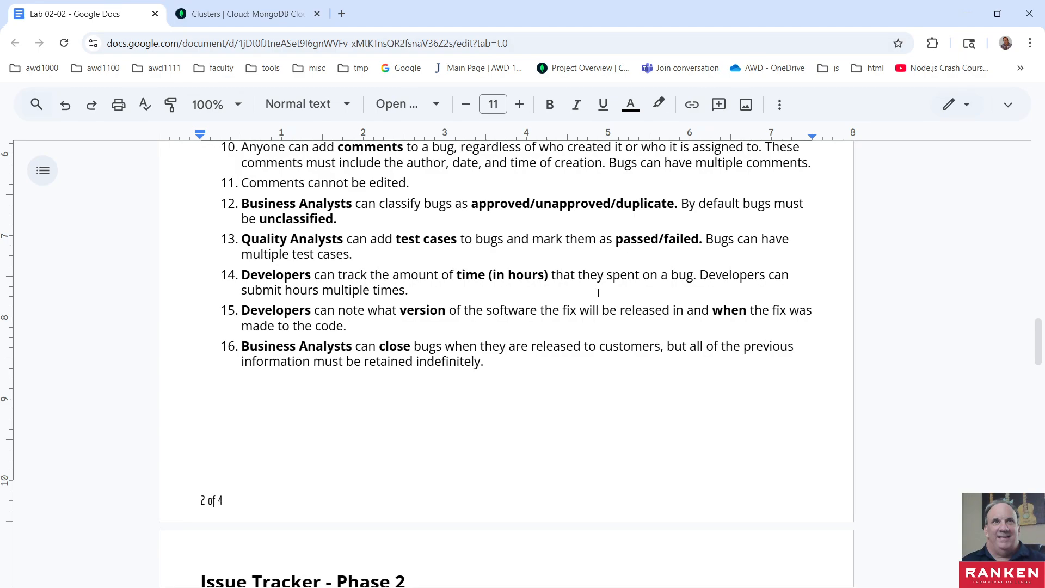
pyautogui.scroll(1, 503, 325)
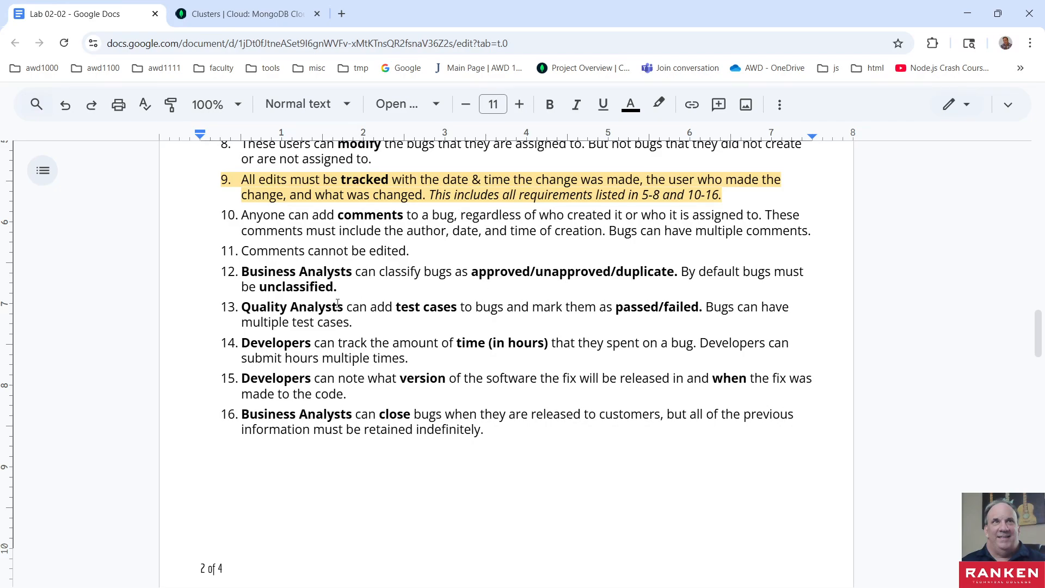
pyautogui.click(307, 288)
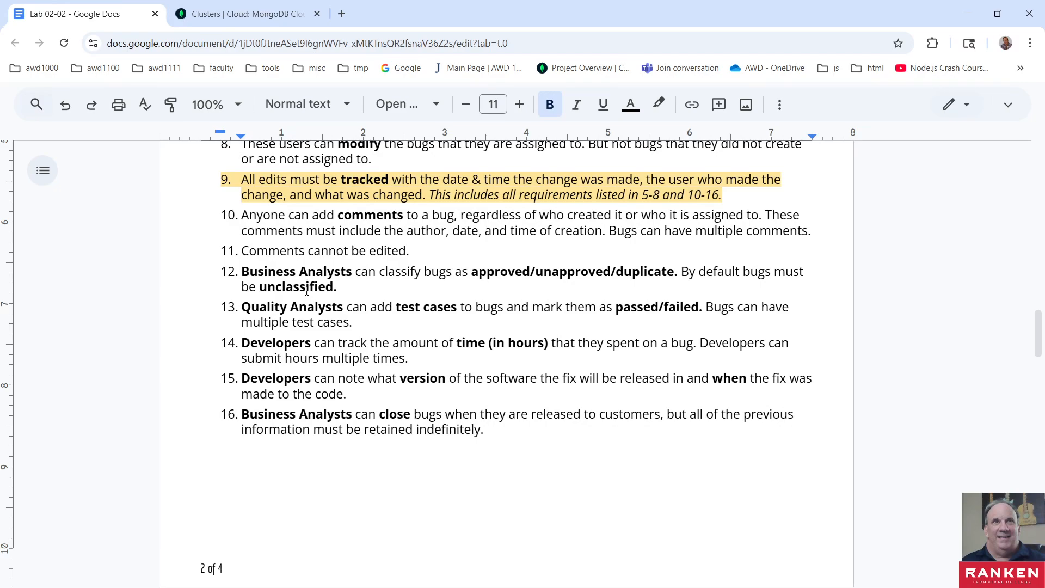
pyautogui.doubleClick(306, 288)
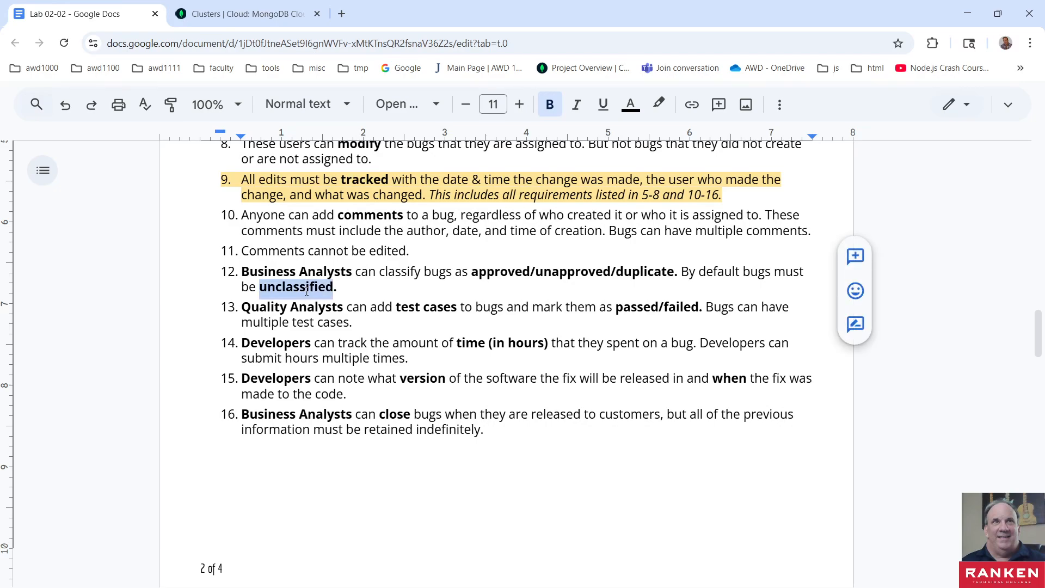
pyautogui.click(396, 278)
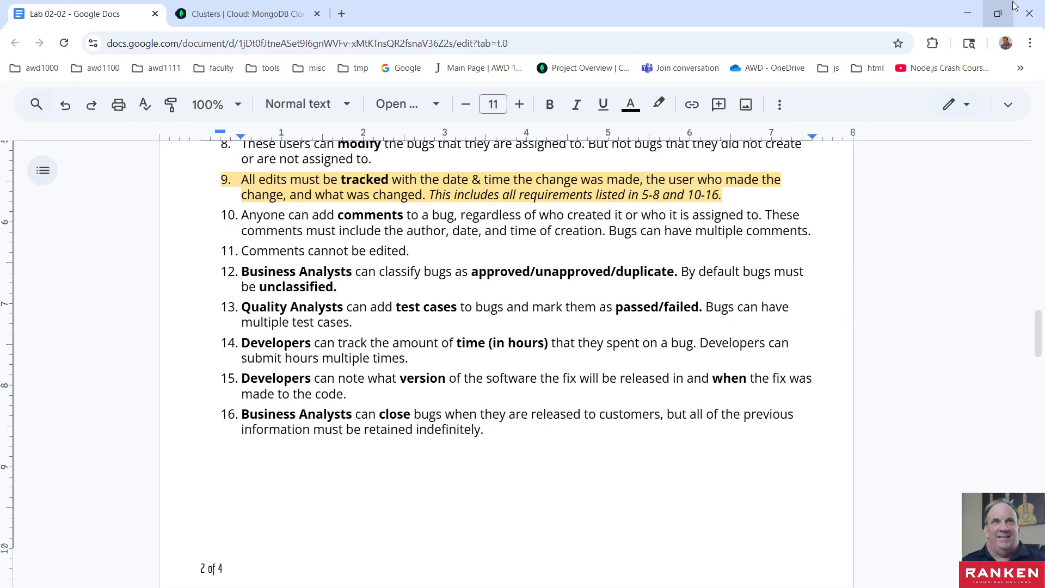
pyautogui.click(969, 18)
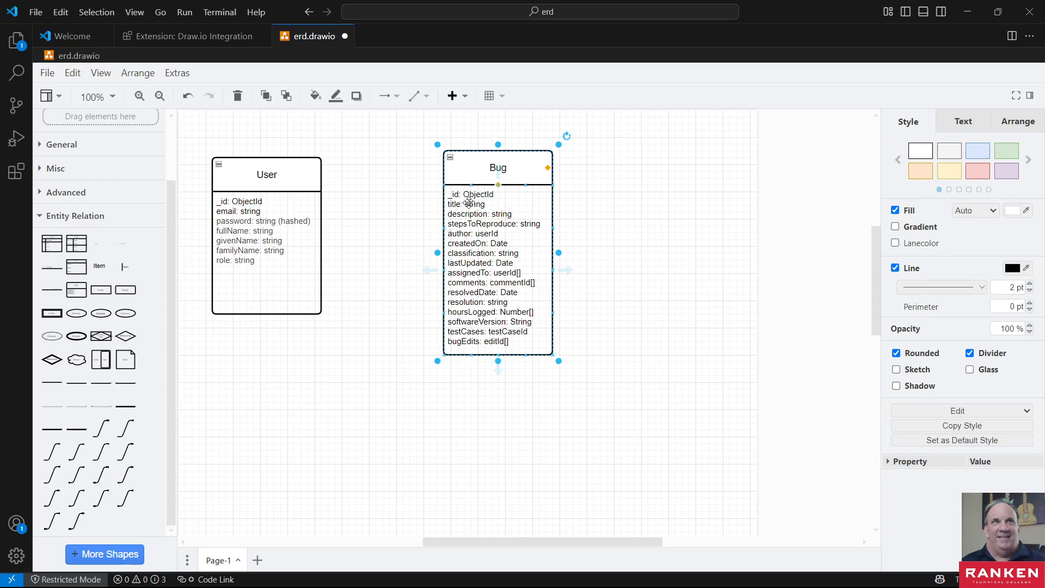
# - Examine the Bug entity's remaining attributes and data types, from classification to bugEdits
pyautogui.click(463, 254)
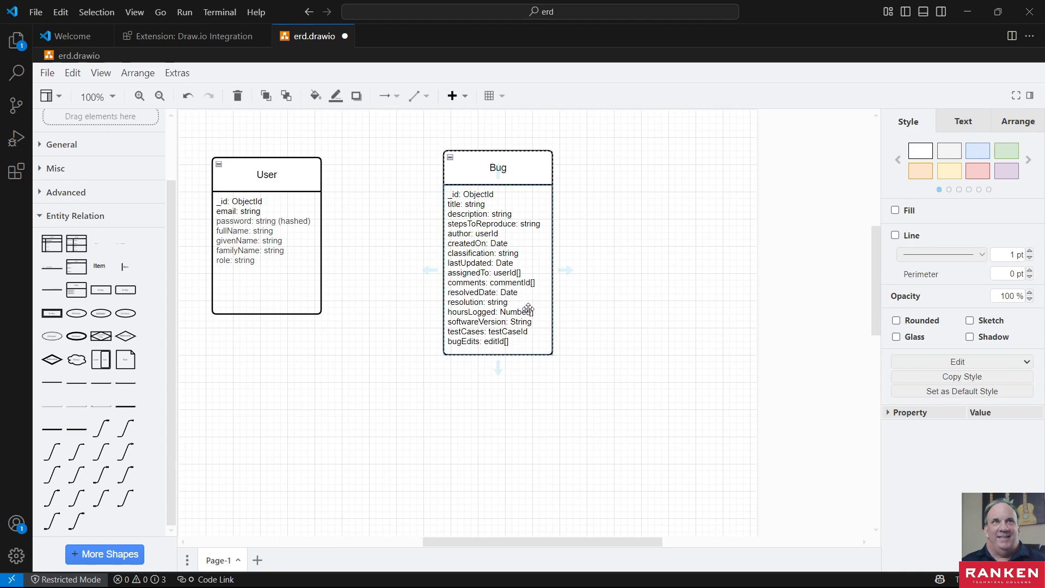
pyautogui.click(469, 273)
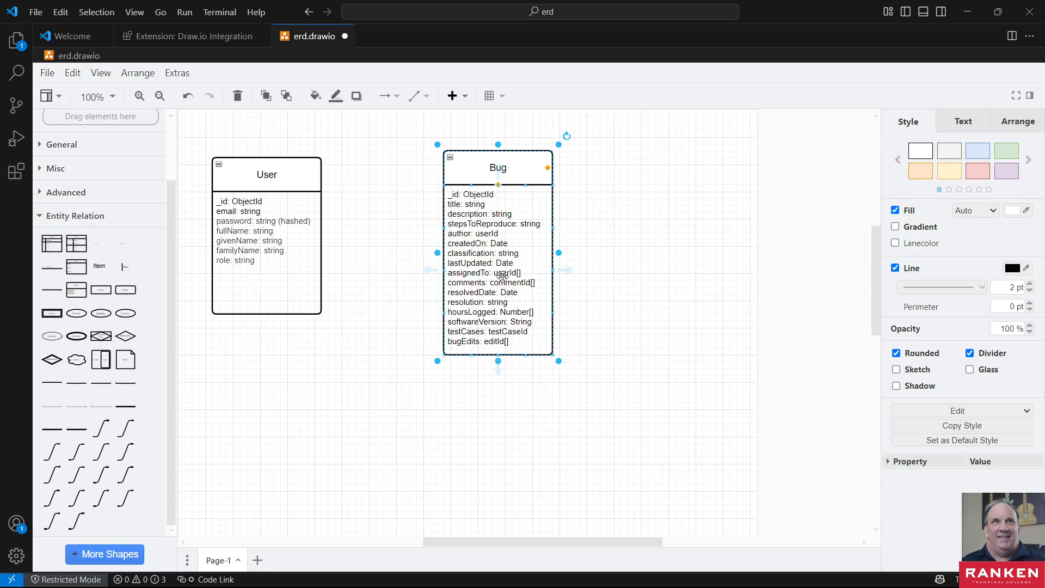
pyautogui.click(473, 283)
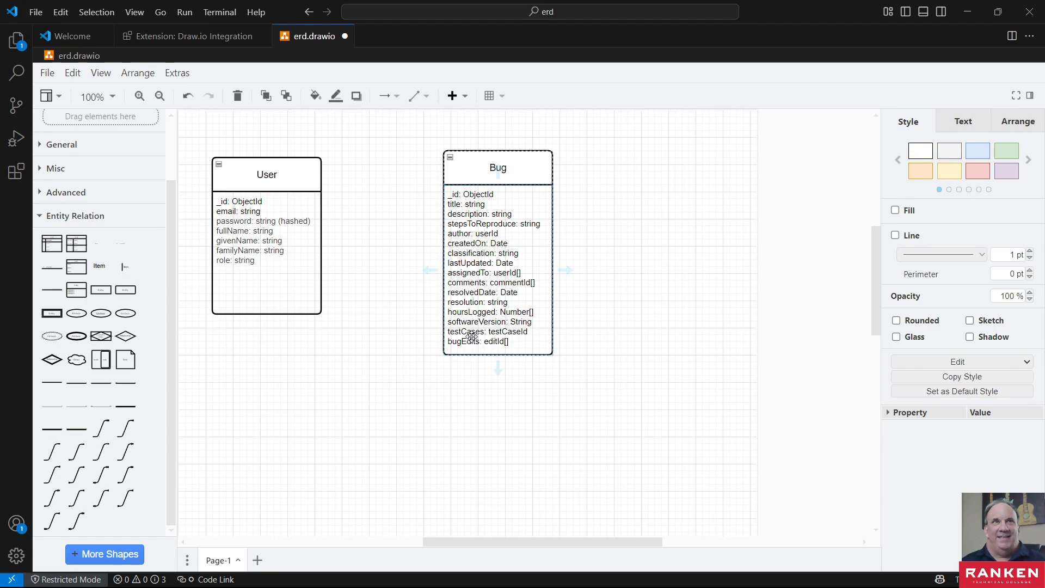
pyautogui.moveTo(498, 368)
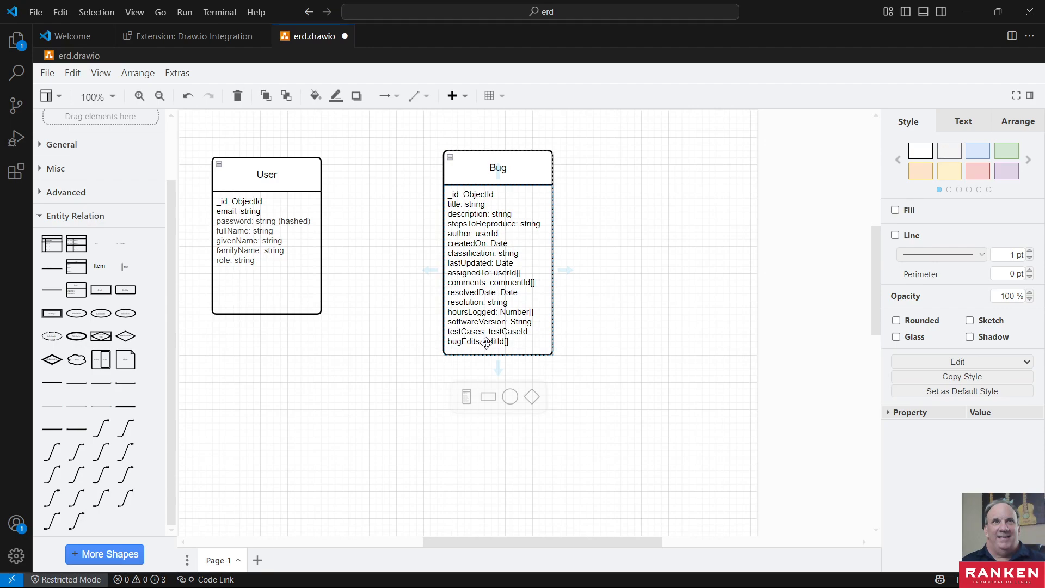
pyautogui.click(461, 343)
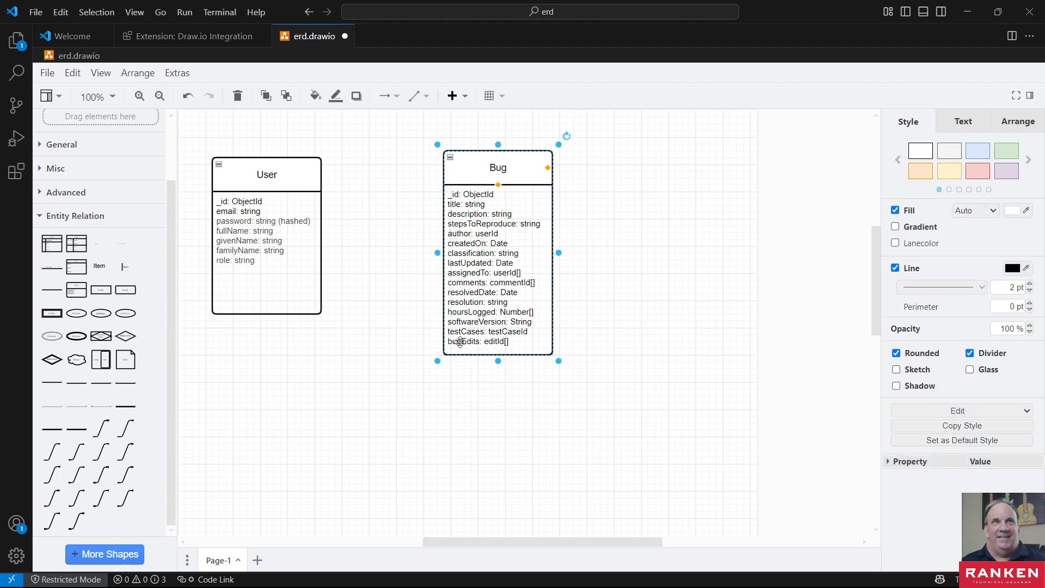
pyautogui.click(469, 343)
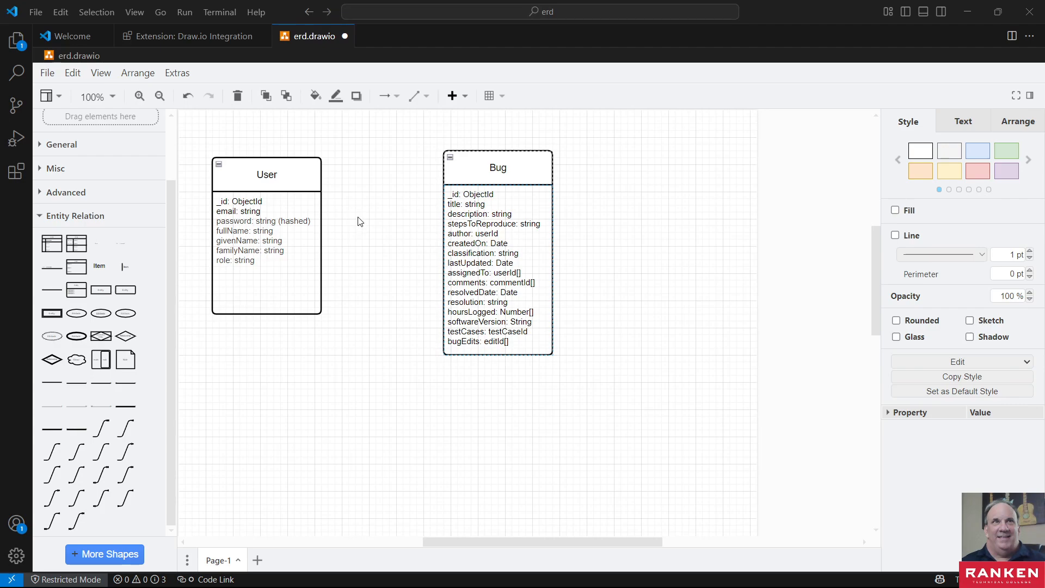
# - Connect the User entity's side to the Bug entity's facing side with a 1 Optional to Many Optional relationship line, the many end at Bug
pyautogui.moveTo(107, 450)
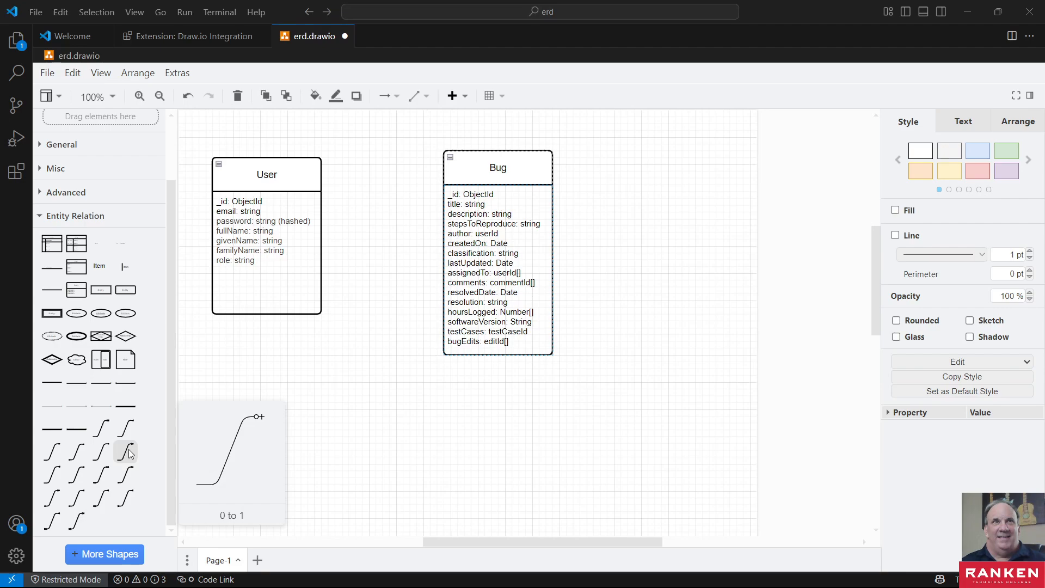
pyautogui.moveTo(103, 481)
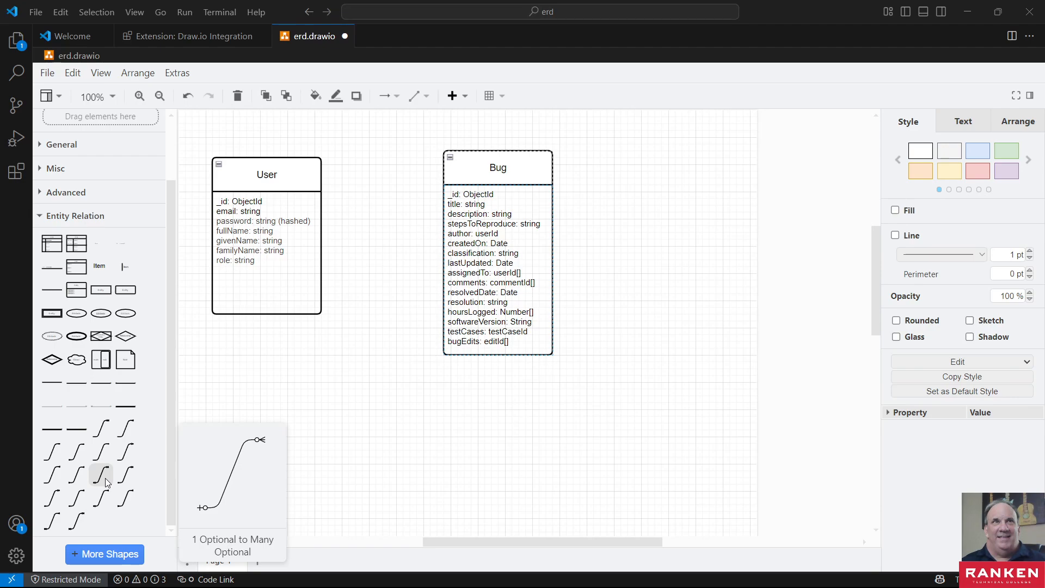
pyautogui.click(106, 478)
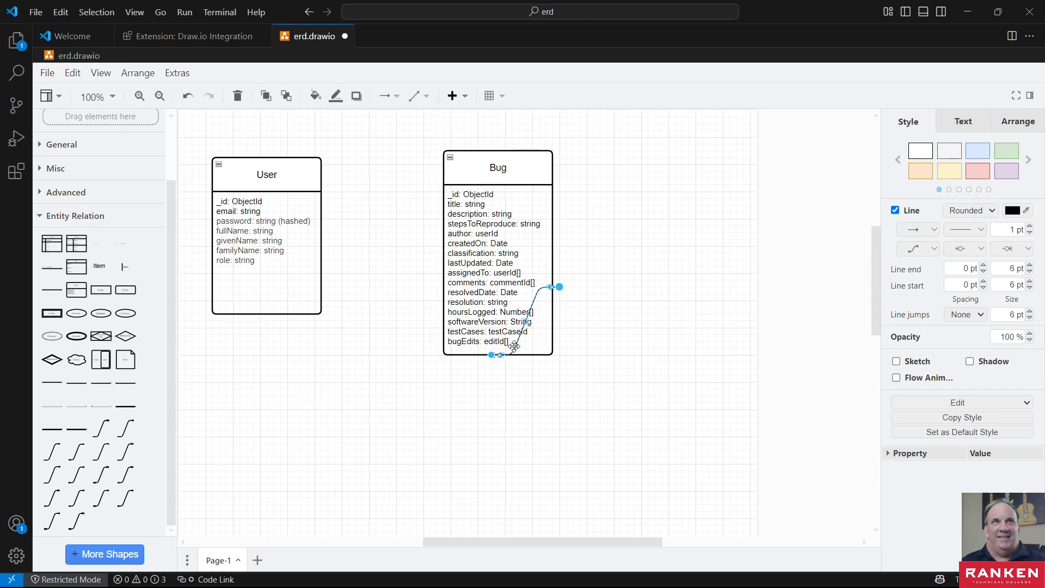
pyautogui.moveTo(515, 348); pyautogui.dragTo(375, 279)
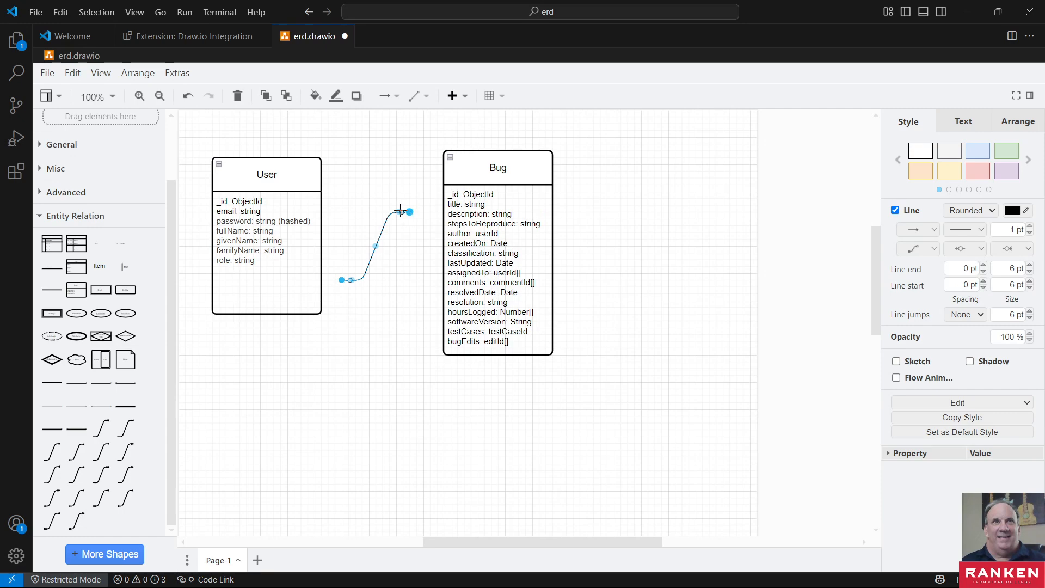
pyautogui.moveTo(342, 279); pyautogui.dragTo(324, 236)
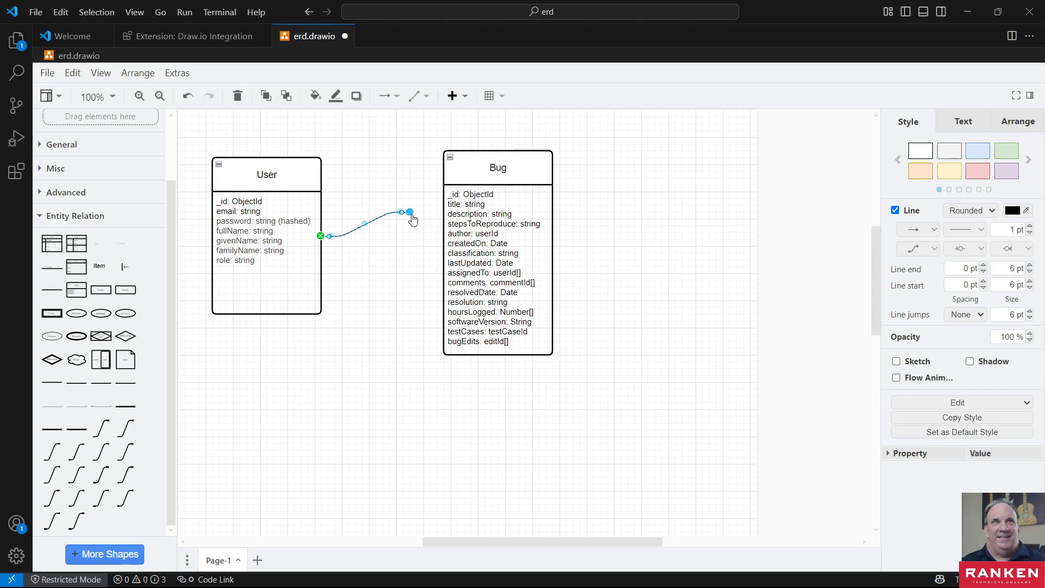
pyautogui.moveTo(410, 212); pyautogui.dragTo(438, 239)
pyautogui.click(405, 290)
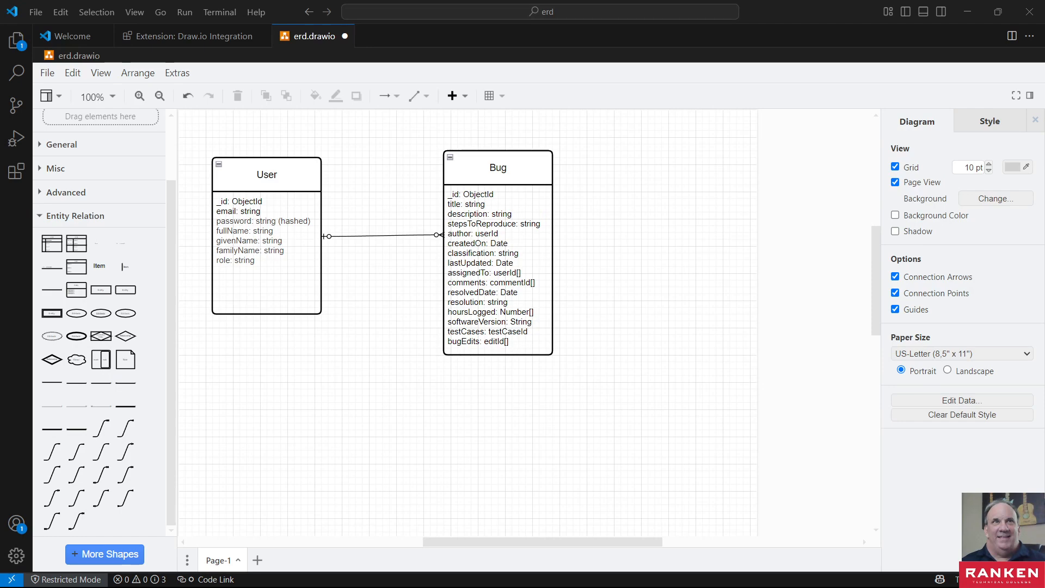
# - Switch to Chrome and search Google for "Crow's Foot Notation" in a new tab
pyautogui.press('super+d')
pyautogui.hotkey('alt', 'Tab')
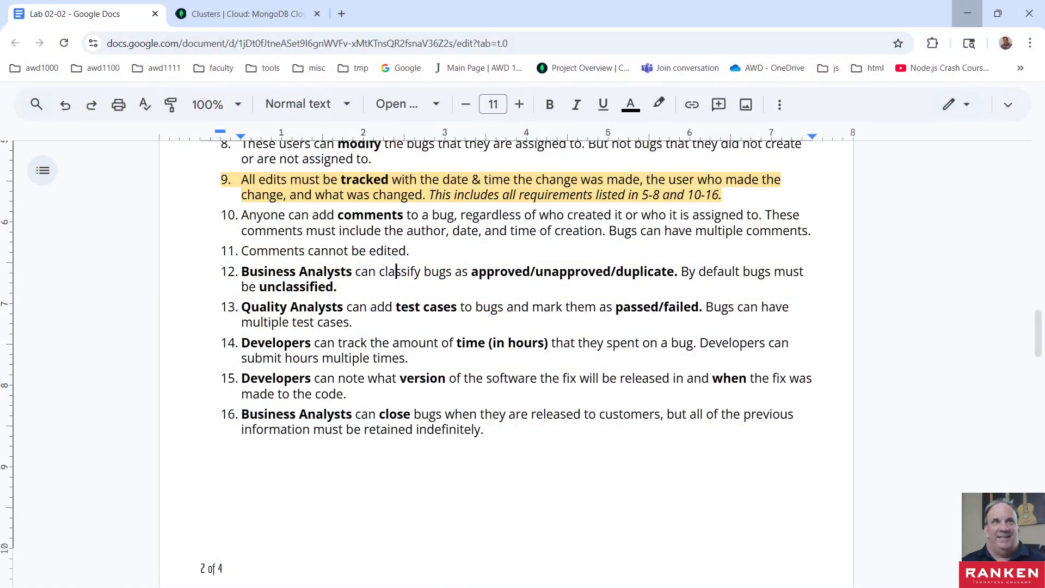
pyautogui.doubleClick(515, 24)
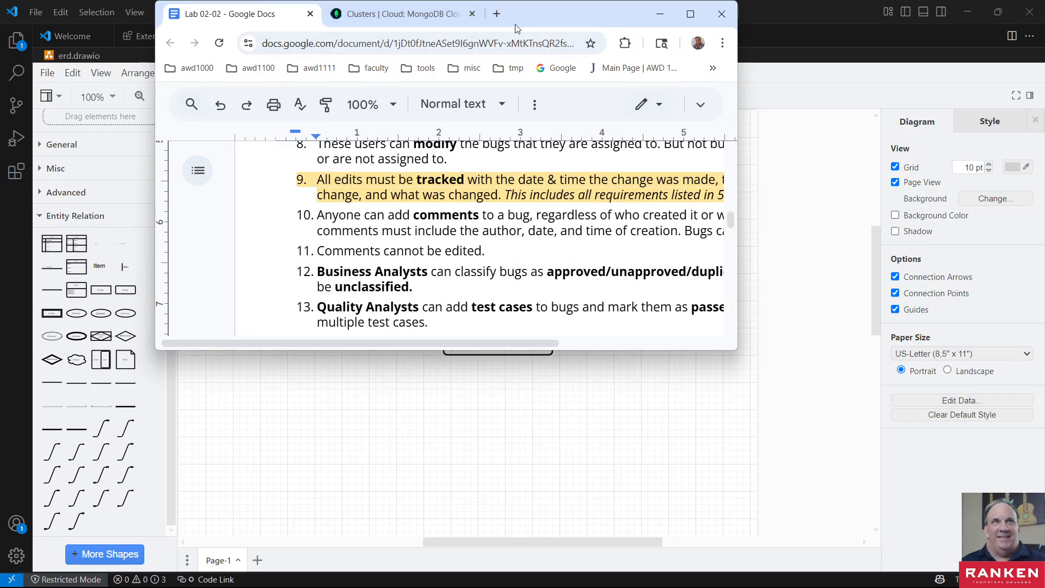
pyautogui.click(690, 14)
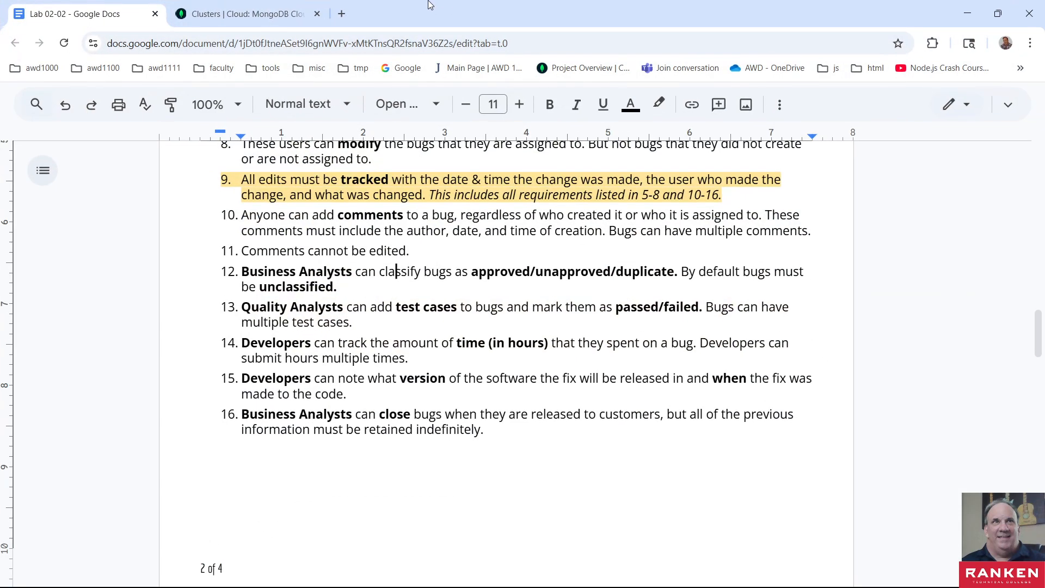
pyautogui.click(342, 14)
pyautogui.click(215, 44)
pyautogui.write("•\tCrow's Foot Notation")
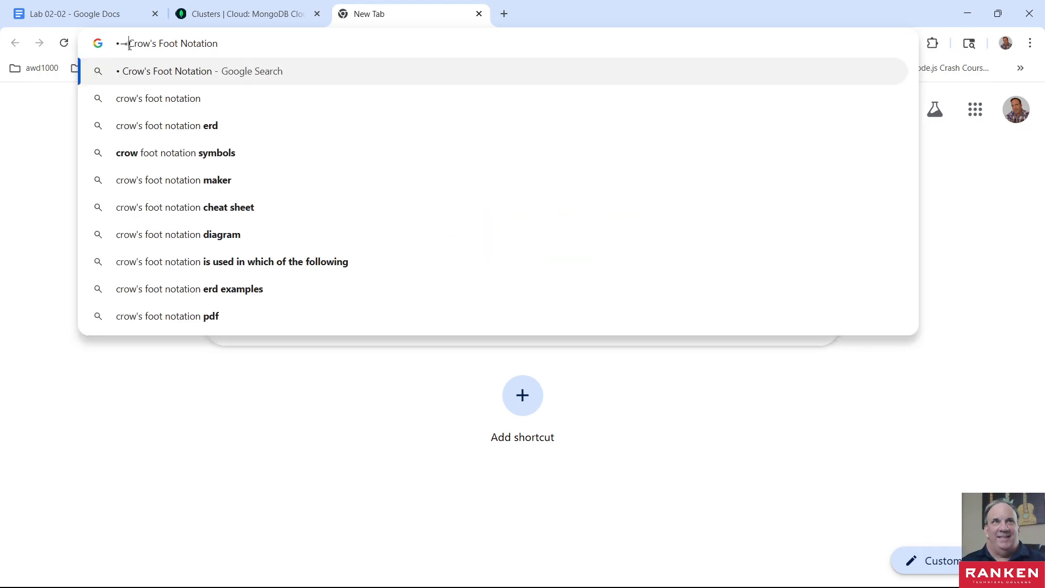
pyautogui.moveTo(129, 46); pyautogui.dragTo(74, 49)
pyautogui.press('BackSpace')
pyautogui.press('Return')
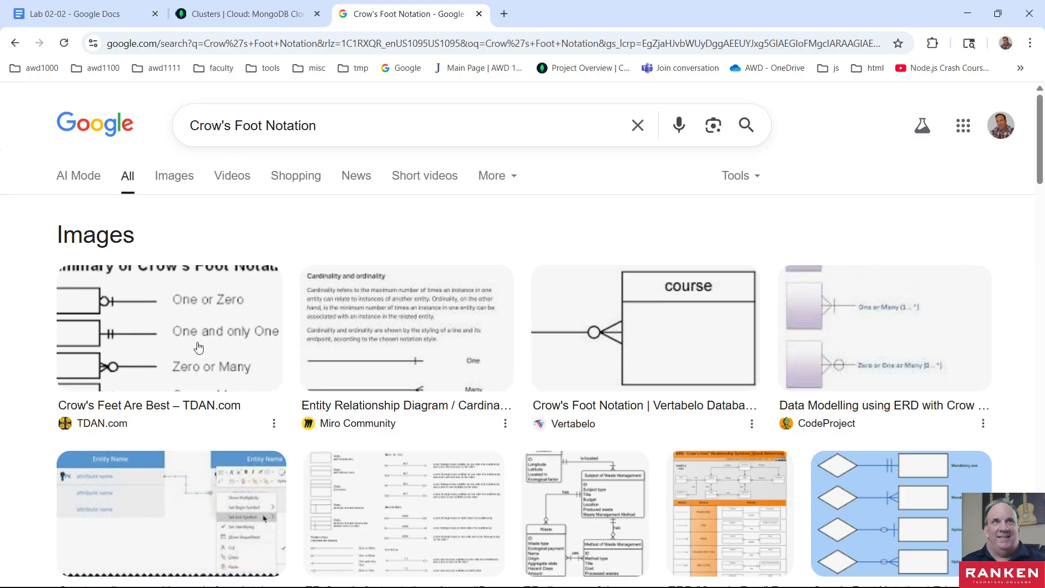
# - Open Vertabelo's Crow's Foot Notation article from the search results and examine its relationship multiplicity and optionality indicators
pyautogui.scroll(-5, 198, 353)
pyautogui.scroll(-1, 199, 353)
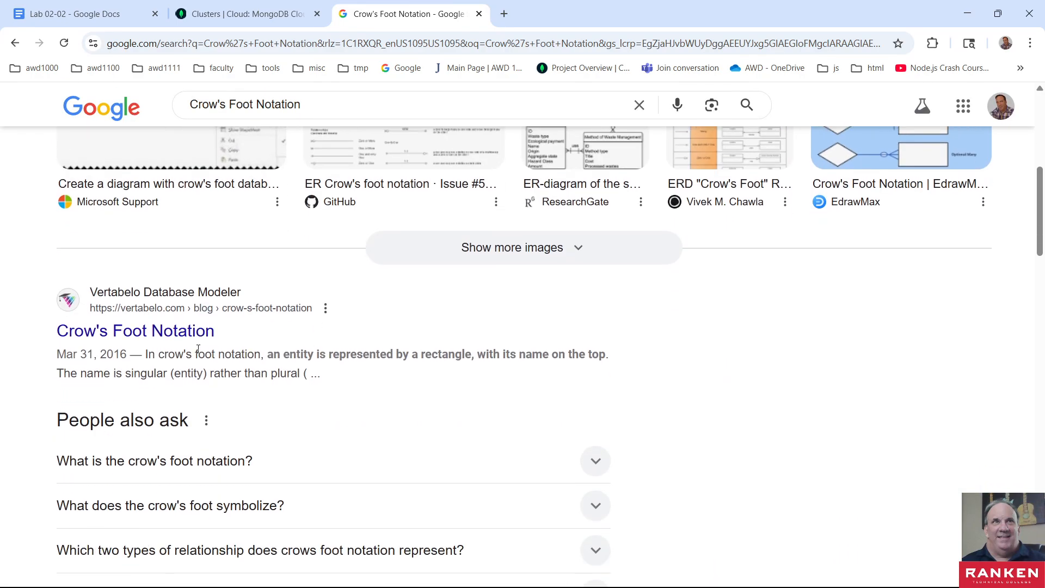
pyautogui.click(163, 333)
pyautogui.scroll(-20, 308, 390)
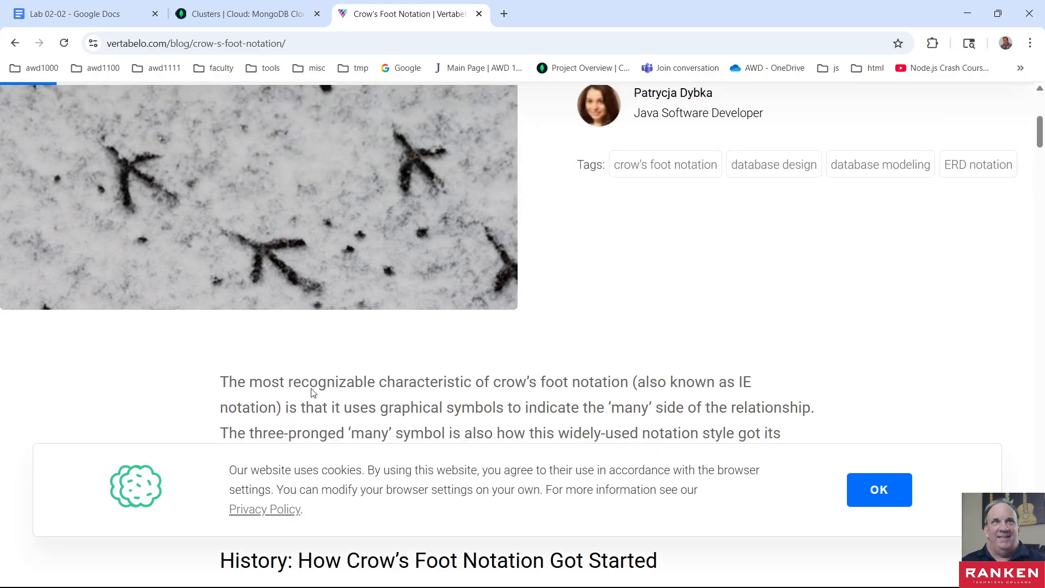
pyautogui.scroll(-15, 309, 390)
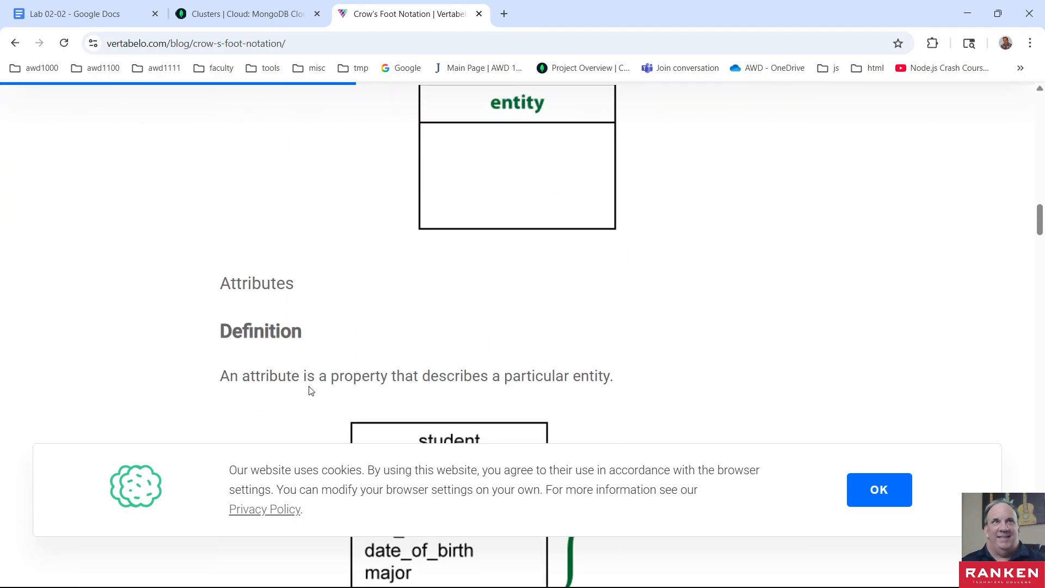
pyautogui.scroll(-12, 308, 390)
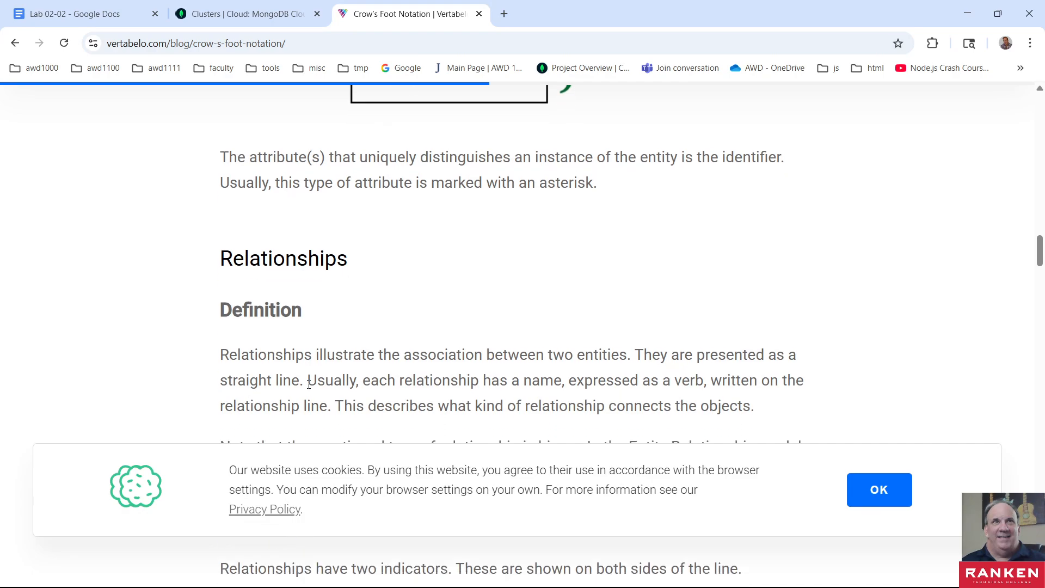
pyautogui.scroll(-4, 309, 383)
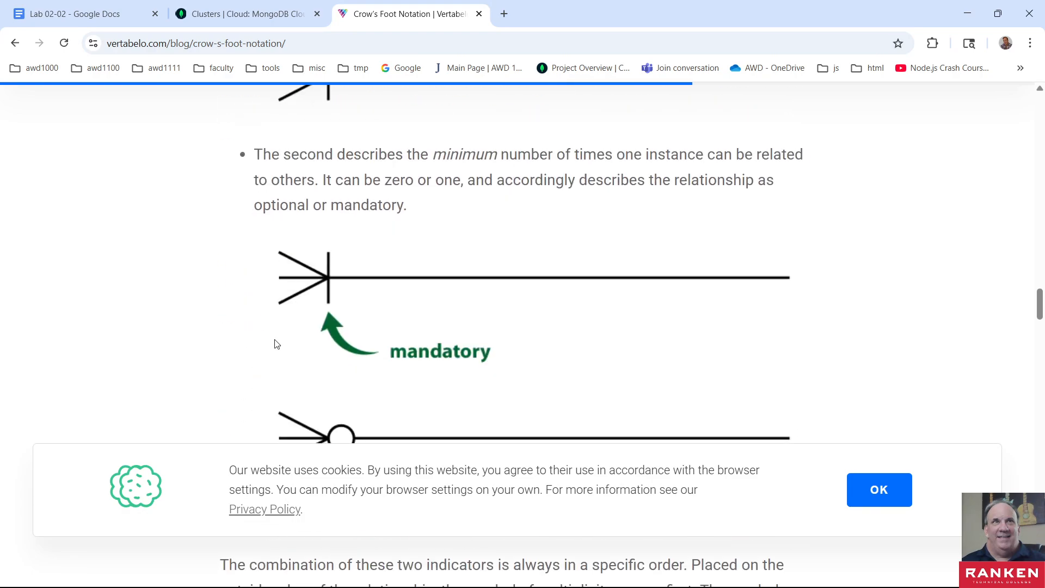
pyautogui.scroll(4, 276, 343)
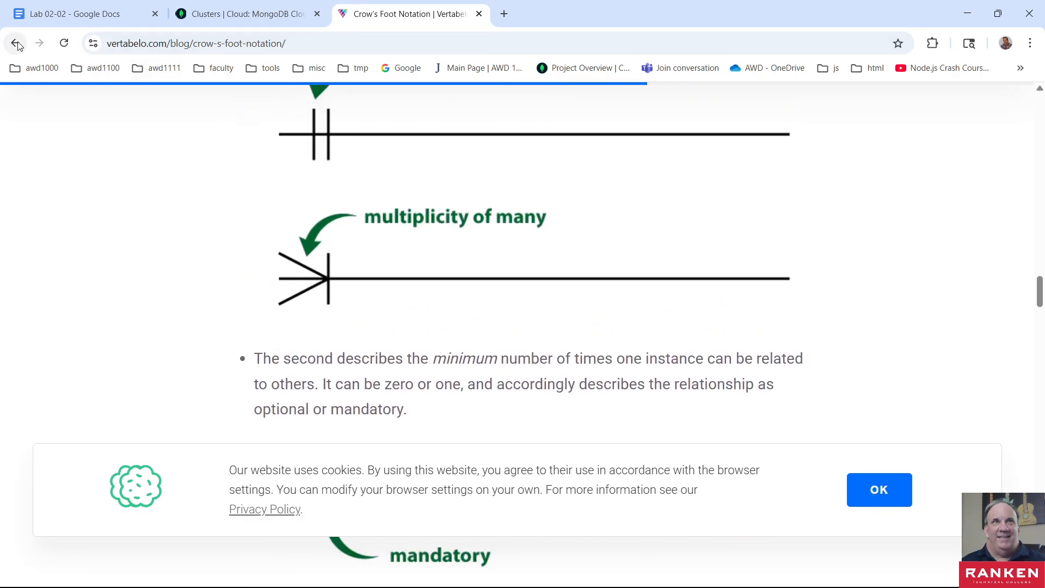
# - Return to the search results and preview TDAN.com's Summary of Crow's Foot Notation image along with the related symbol charts
pyautogui.click(16, 43)
pyautogui.scroll(6, 287, 359)
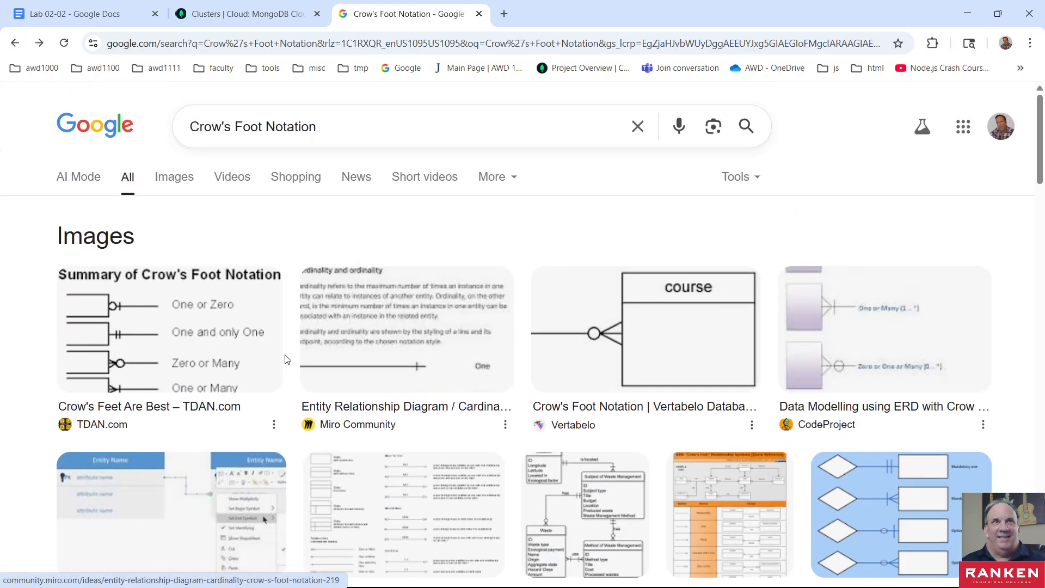
pyautogui.click(135, 309)
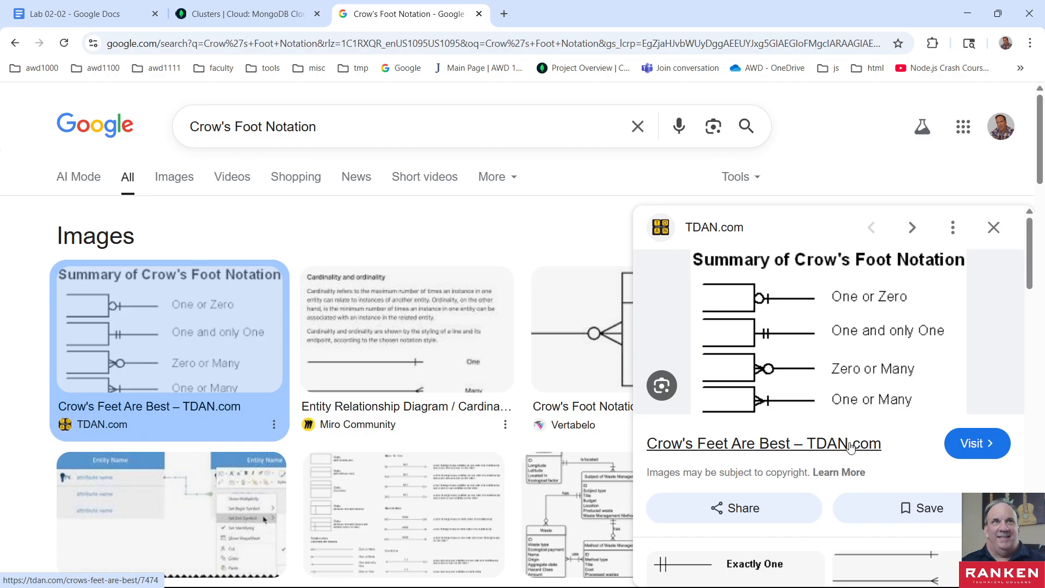
pyautogui.scroll(-3, 832, 445)
pyautogui.scroll(2, 831, 445)
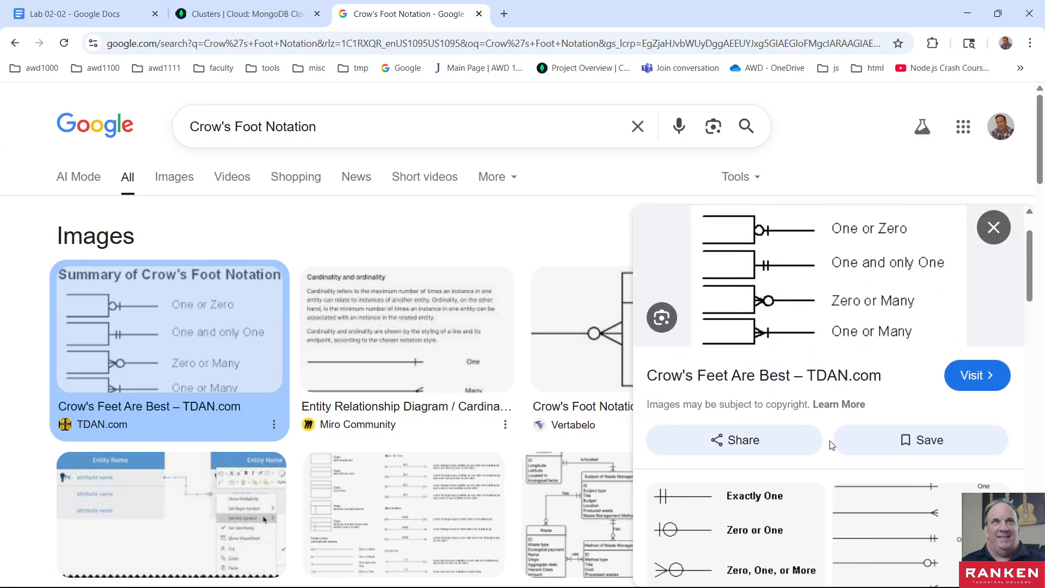
pyautogui.scroll(-2, 832, 445)
pyautogui.scroll(4, 789, 305)
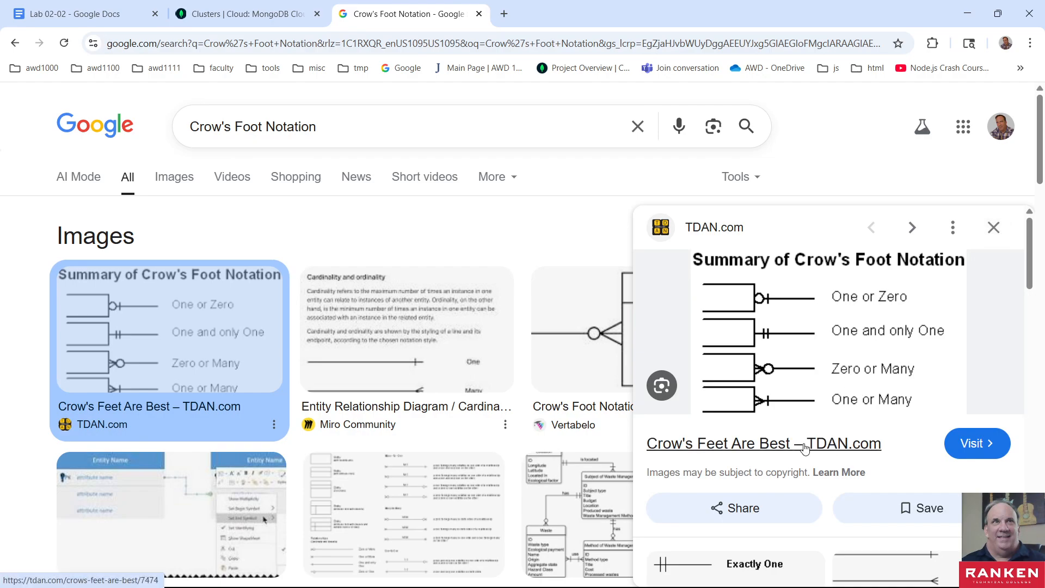
pyautogui.scroll(-3, 804, 447)
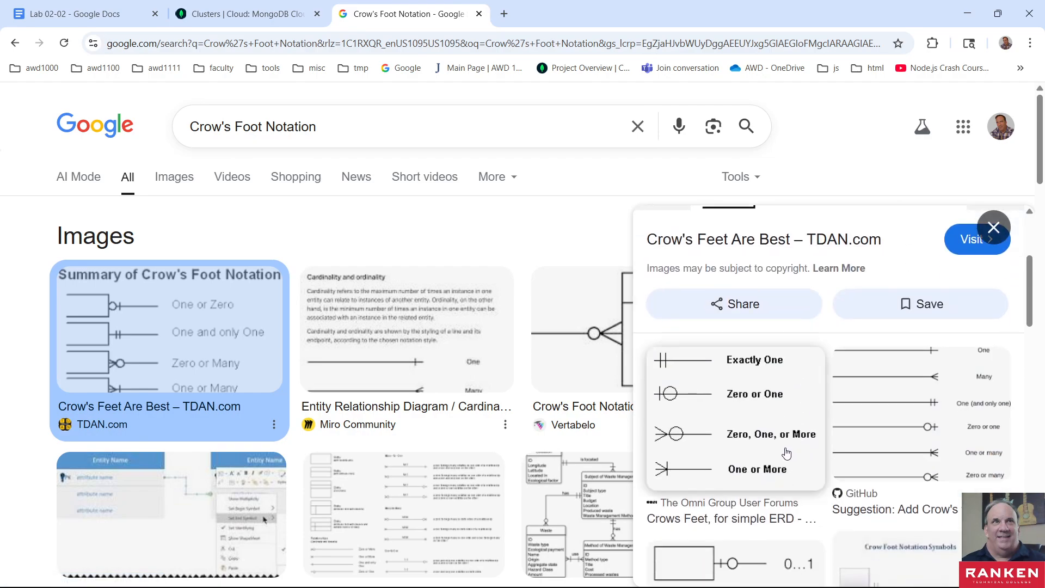
# - Open TDAN.com's Crow's Feet Are Best article, review its crow's foot summary and alternative notations figures, and return to the diagram in Visual Studio Code
pyautogui.click(970, 245)
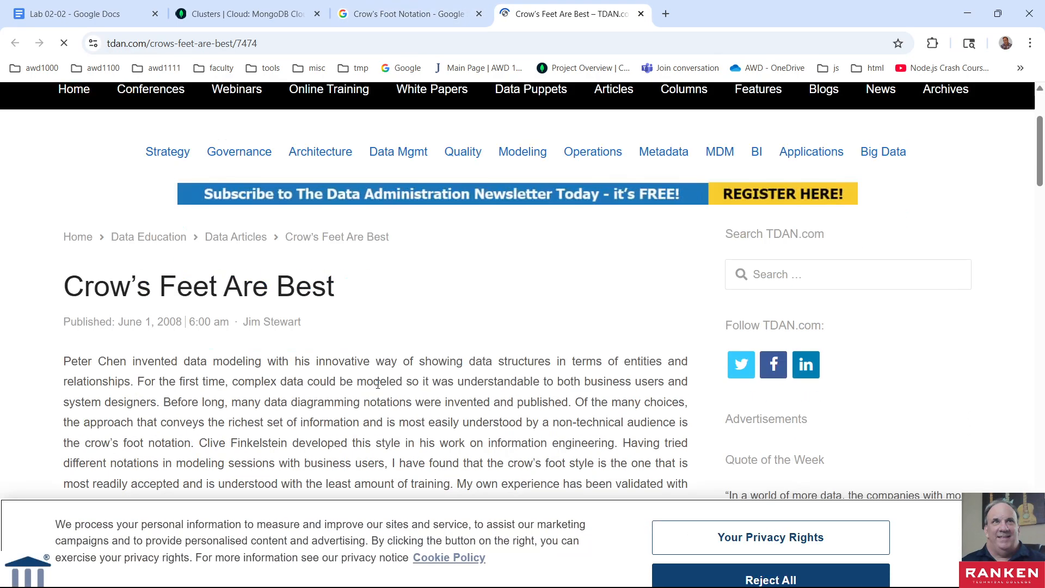
pyautogui.scroll(-15, 377, 384)
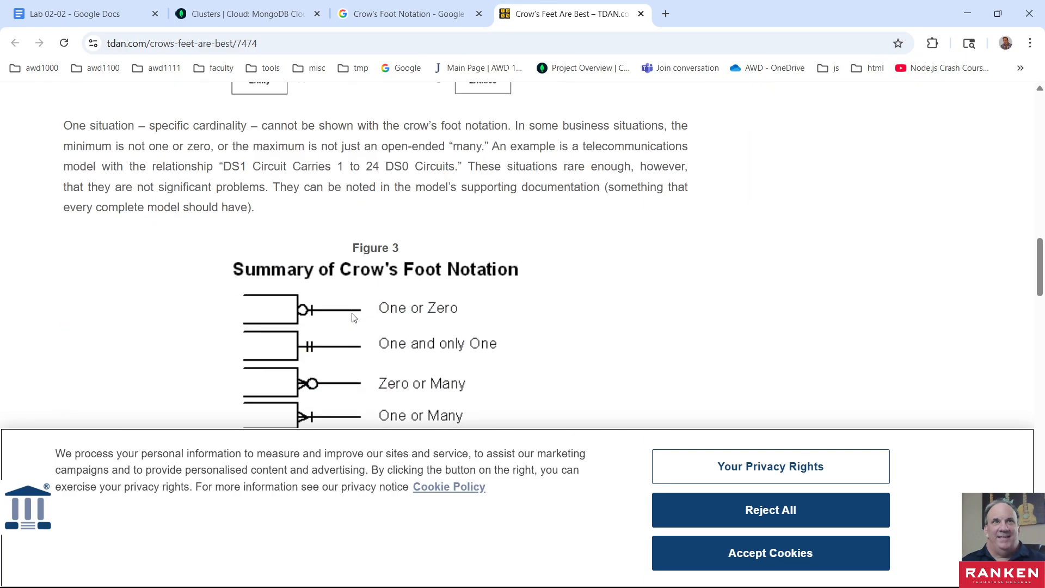
pyautogui.scroll(-2, 353, 318)
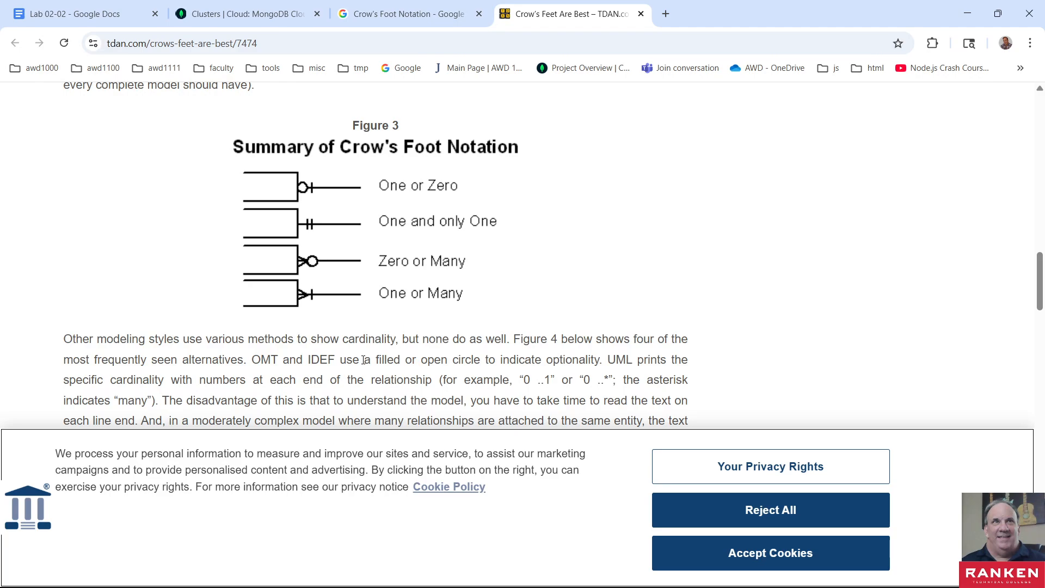
pyautogui.scroll(-10, 363, 360)
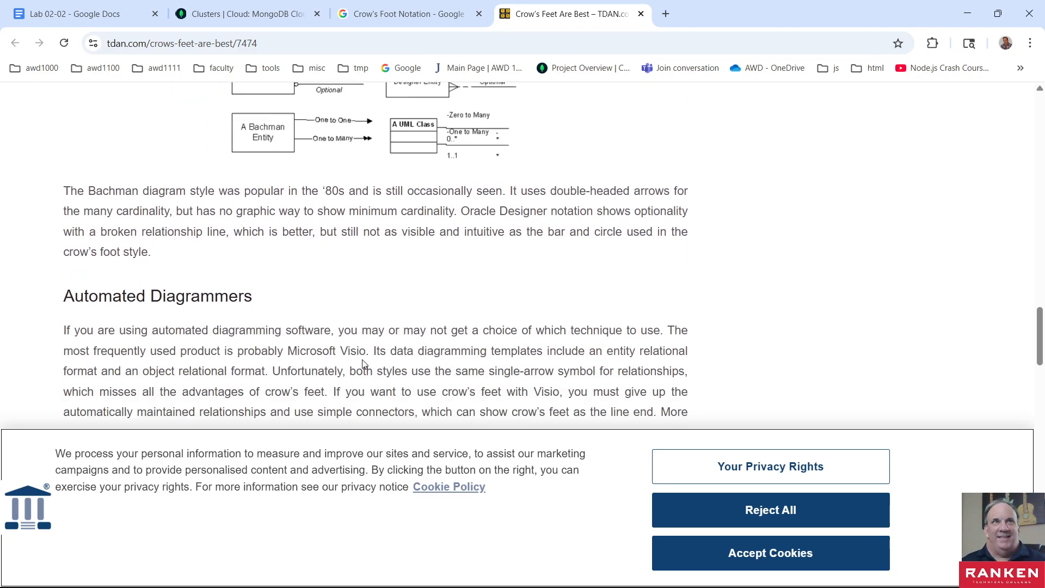
pyautogui.scroll(-12, 364, 363)
pyautogui.scroll(11, 364, 356)
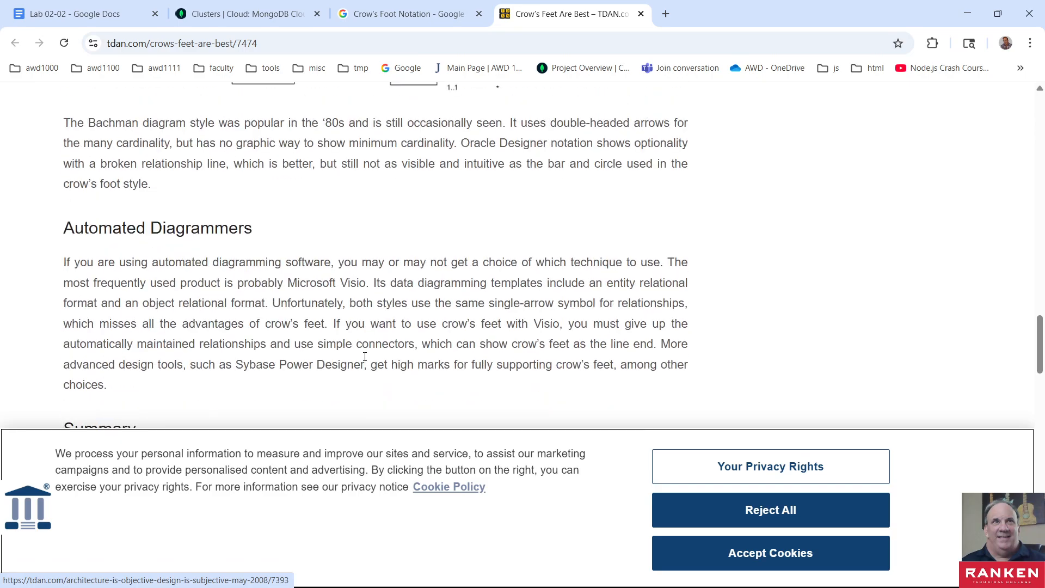
pyautogui.scroll(4, 365, 357)
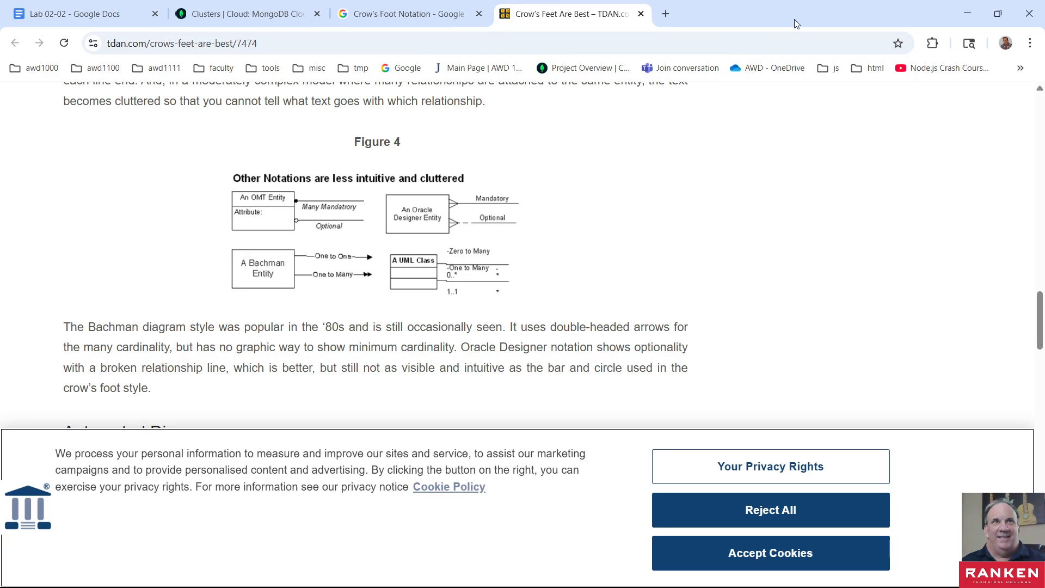
pyautogui.click(967, 17)
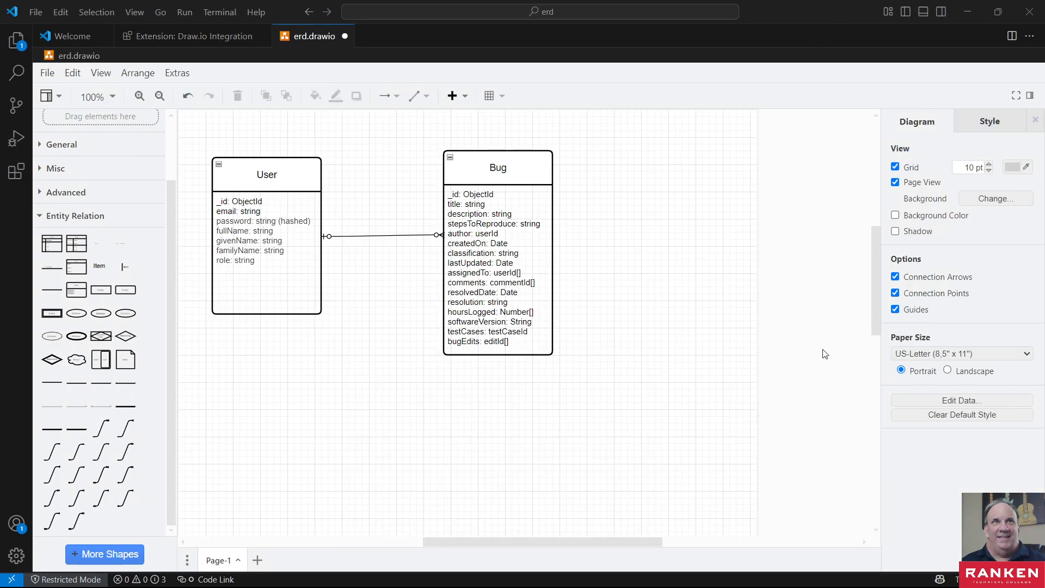
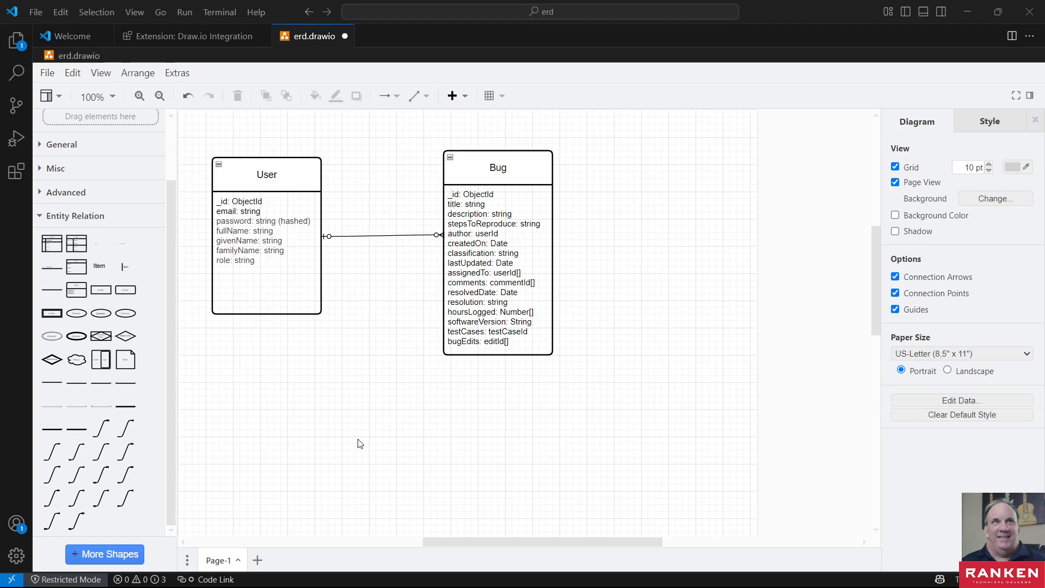
# - Add a new Entity shape with an attribute list and place it below the User entity
pyautogui.moveTo(77, 500)
pyautogui.moveTo(76, 271)
pyautogui.click(77, 289)
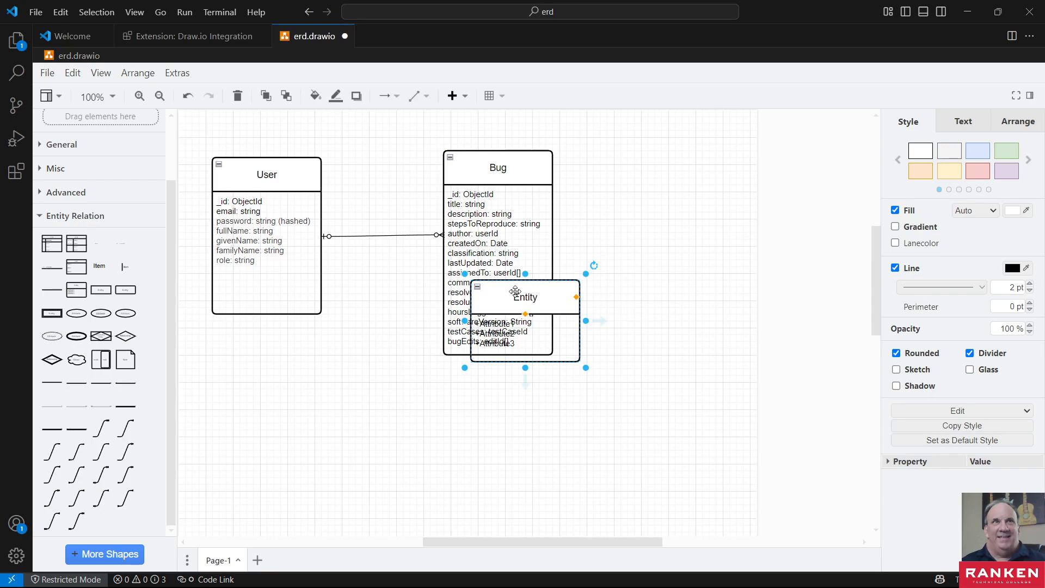
pyautogui.moveTo(517, 293); pyautogui.dragTo(295, 384)
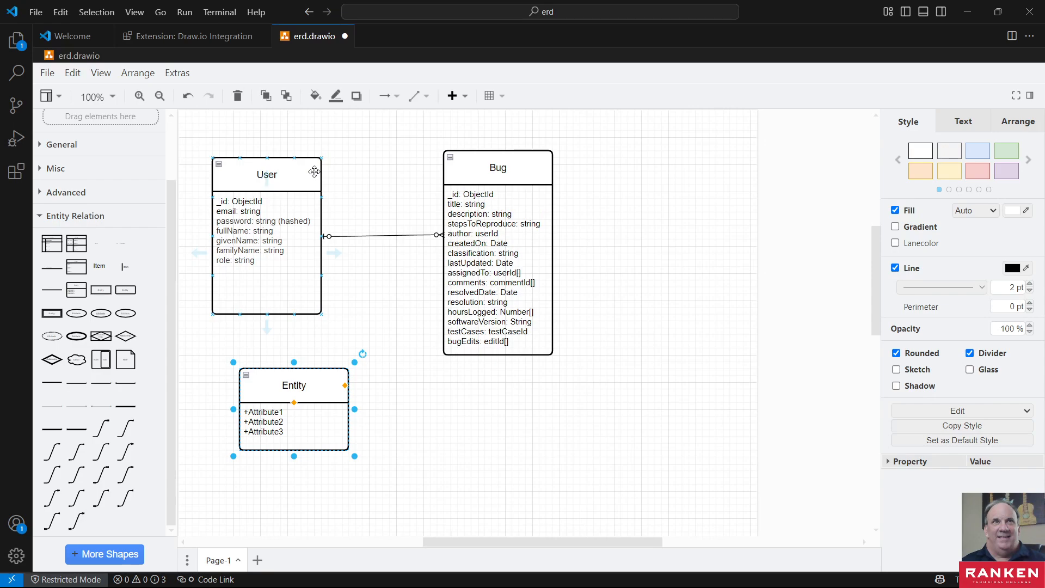
pyautogui.doubleClick(295, 385)
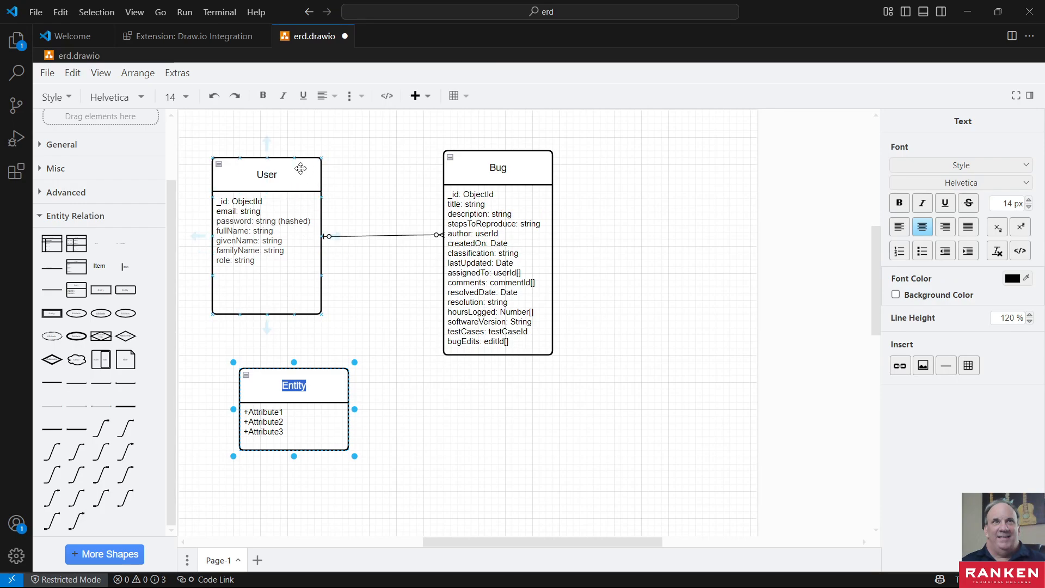
# - Try swapping the positions of the User and Bug entities, and undo the moves
pyautogui.moveTo(306, 173); pyautogui.dragTo(749, 166)
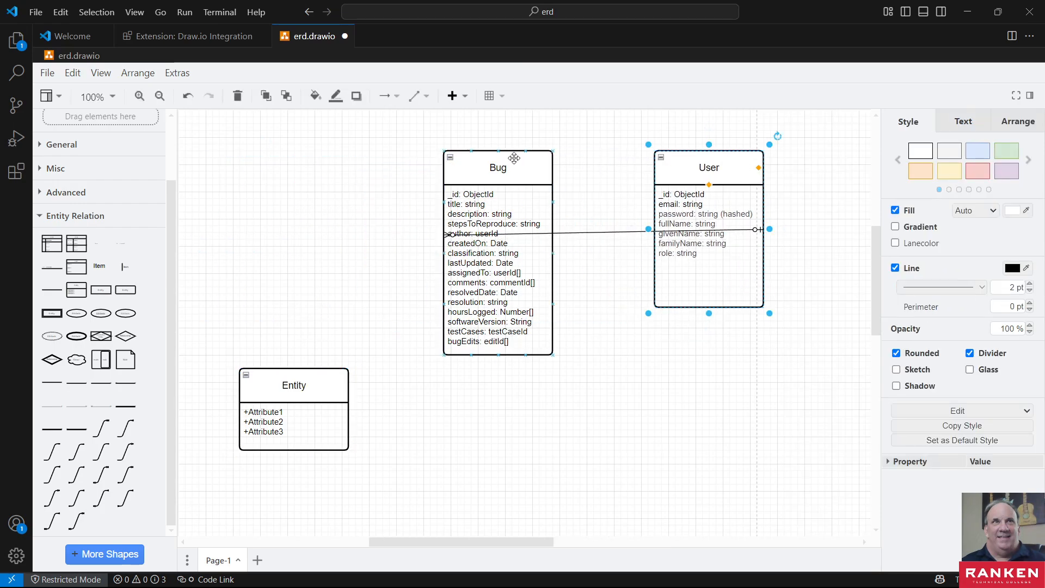
pyautogui.moveTo(517, 163); pyautogui.dragTo(329, 172)
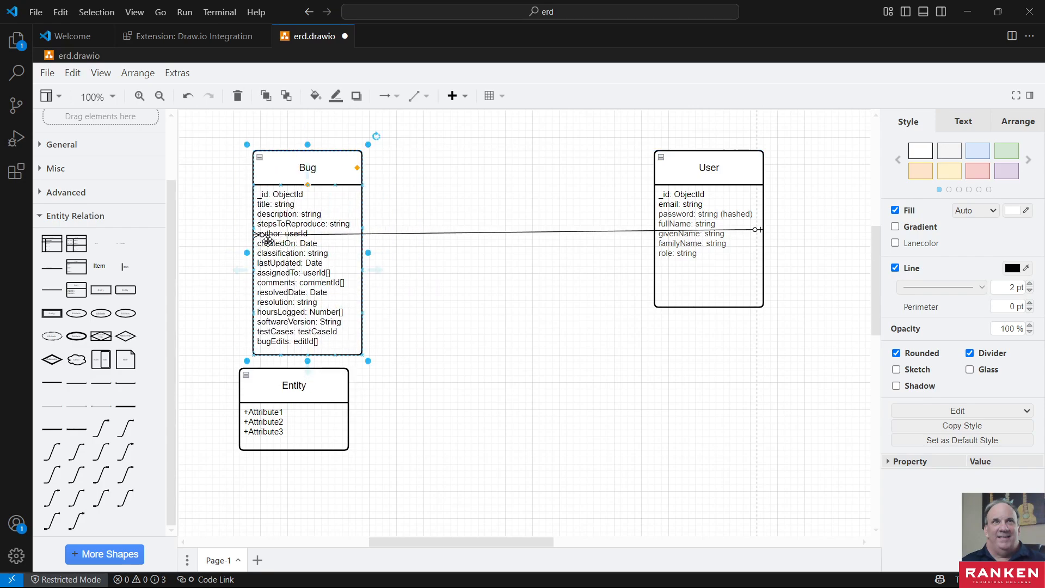
pyautogui.click(261, 235)
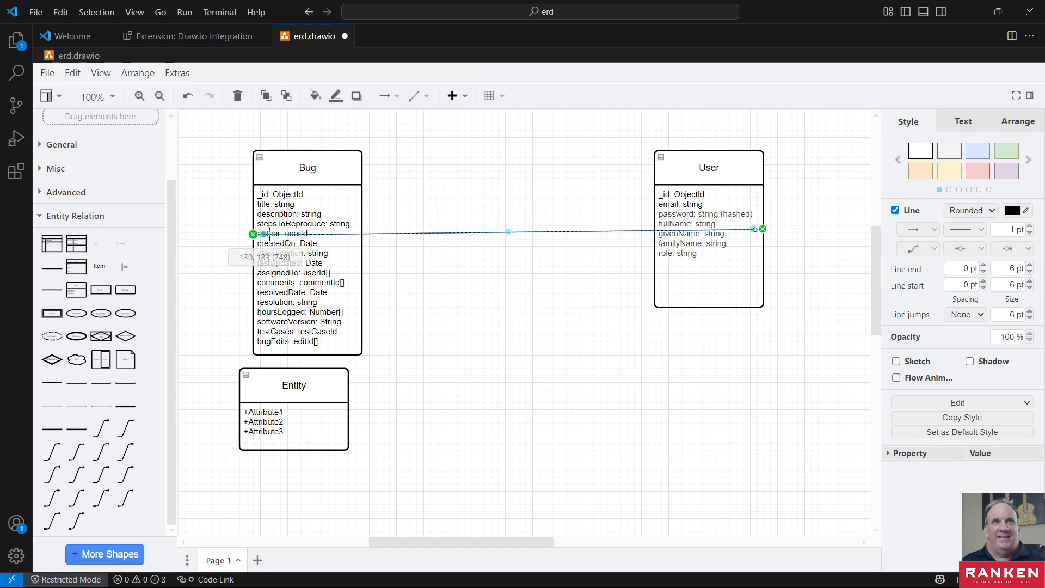
pyautogui.moveTo(348, 166); pyautogui.dragTo(341, 152)
pyautogui.click(506, 326)
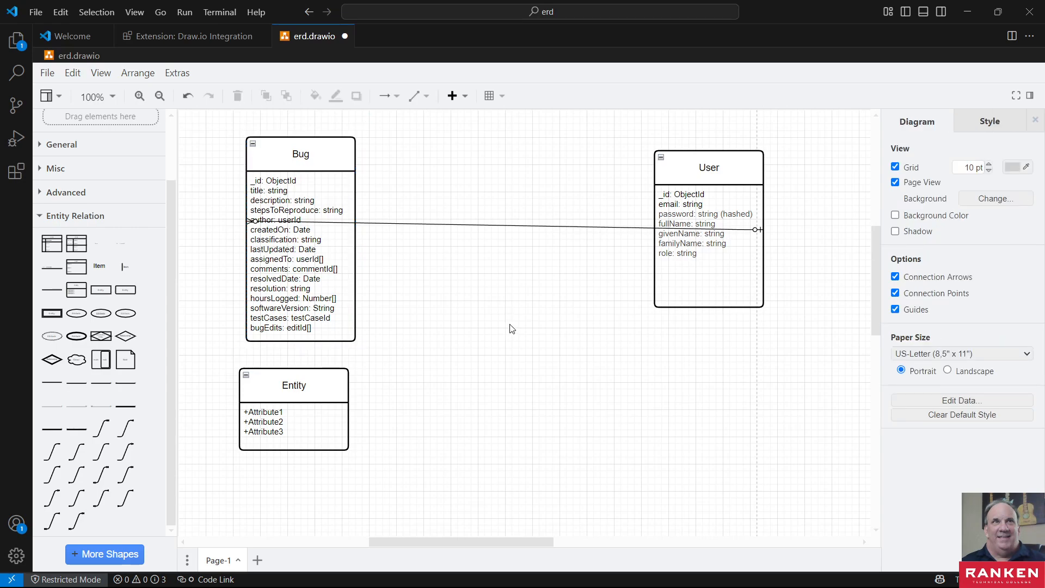
pyautogui.hotkey('ctrl', 'z')
pyautogui.hotkey('ctrl', 'z')
pyautogui.hotkey('ctrl', 'z')
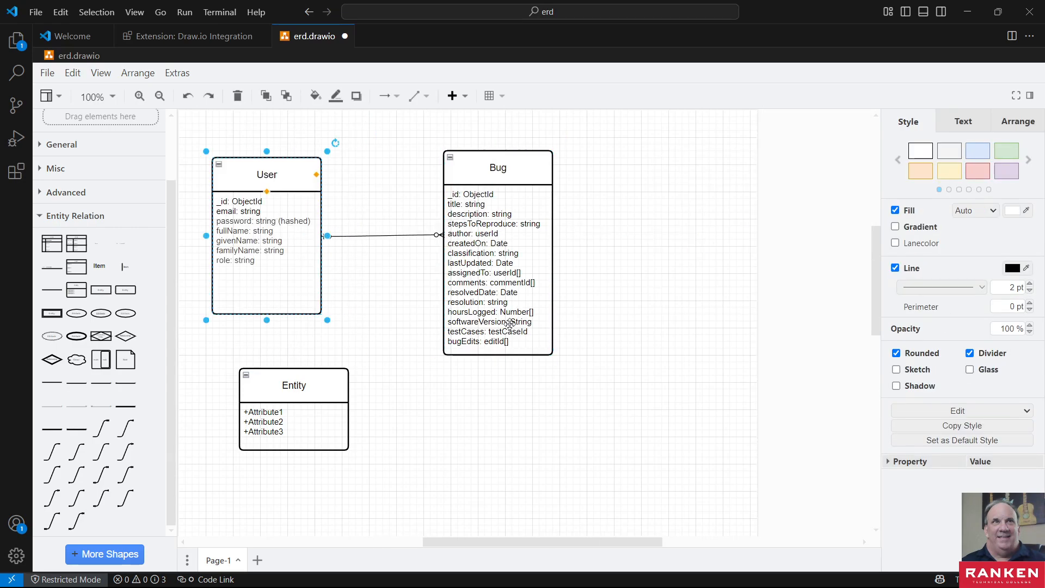
# - Move the Bug entity farther from User and place the new entity below and between the two
pyautogui.click(577, 234)
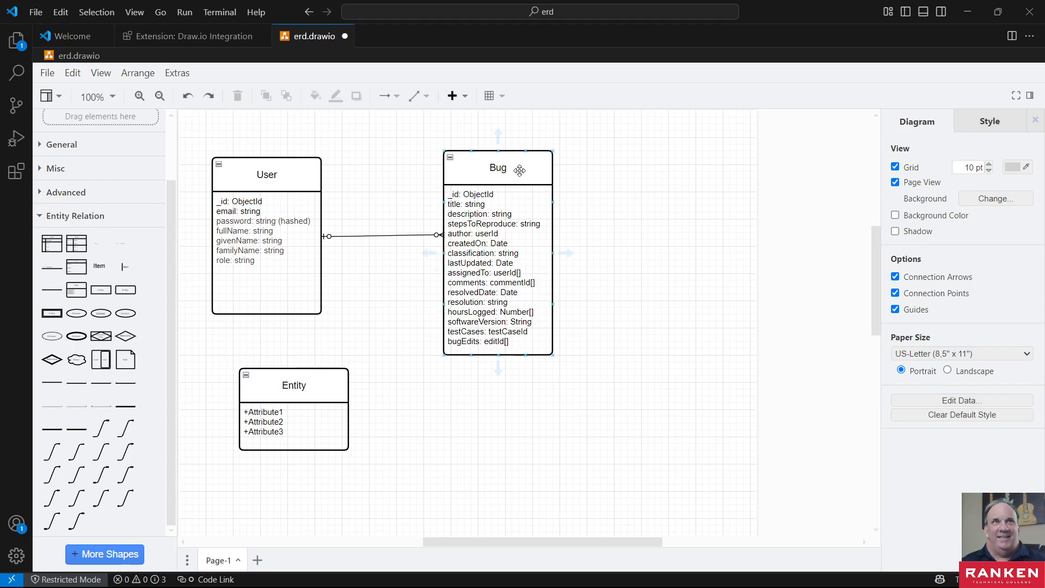
pyautogui.moveTo(519, 170); pyautogui.dragTo(697, 172)
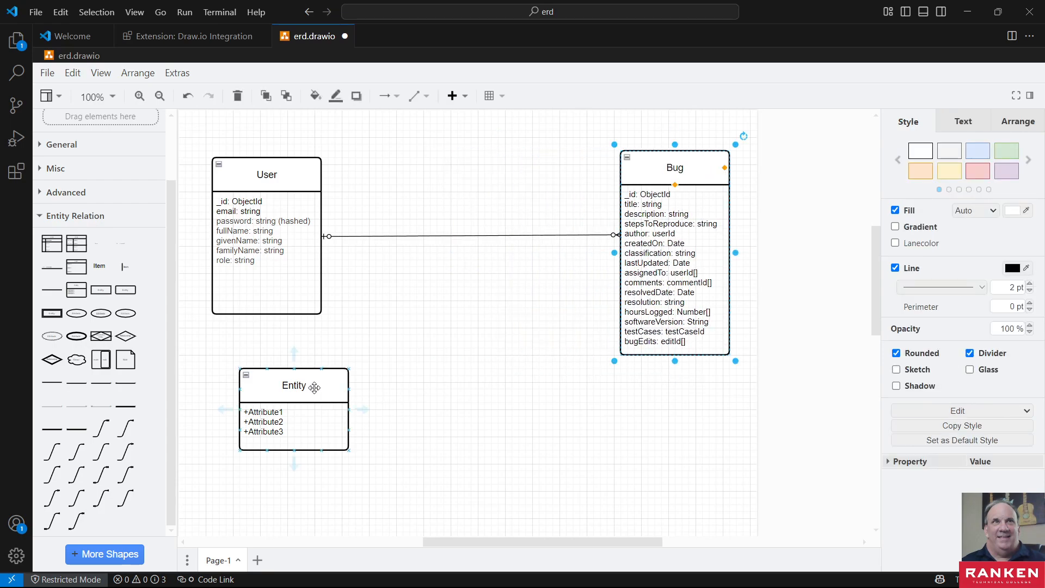
pyautogui.moveTo(280, 391); pyautogui.dragTo(411, 377)
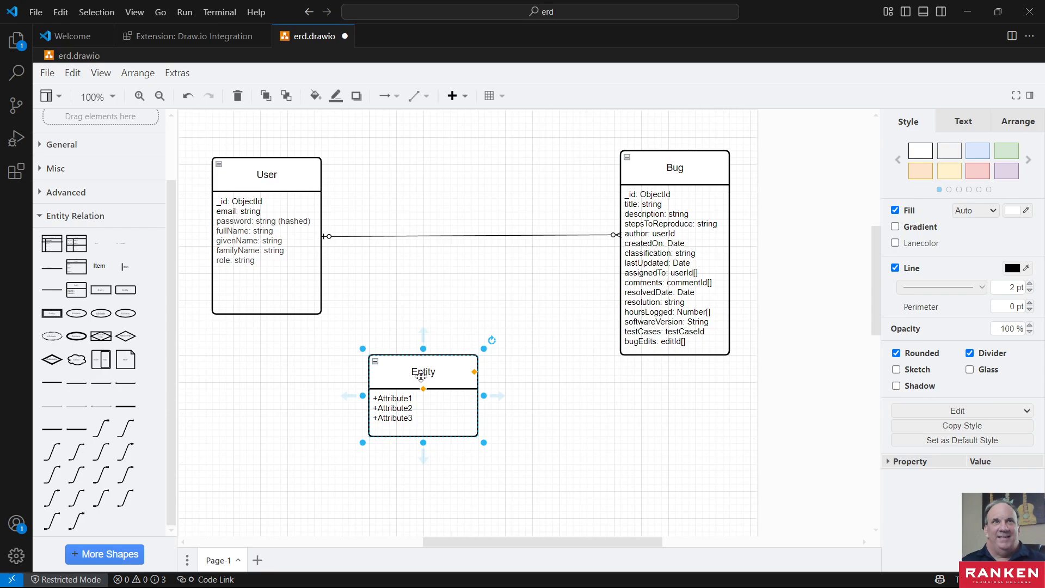
# - Rename the new entity as Comment
pyautogui.doubleClick(424, 372)
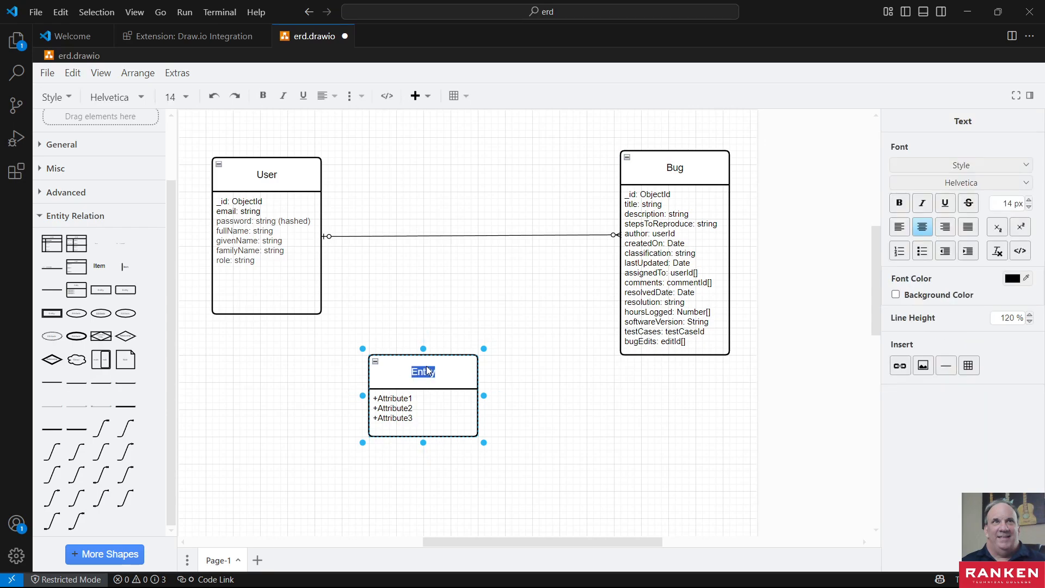
pyautogui.write('Comments')
pyautogui.press('BackSpace')
pyautogui.press('super+d')
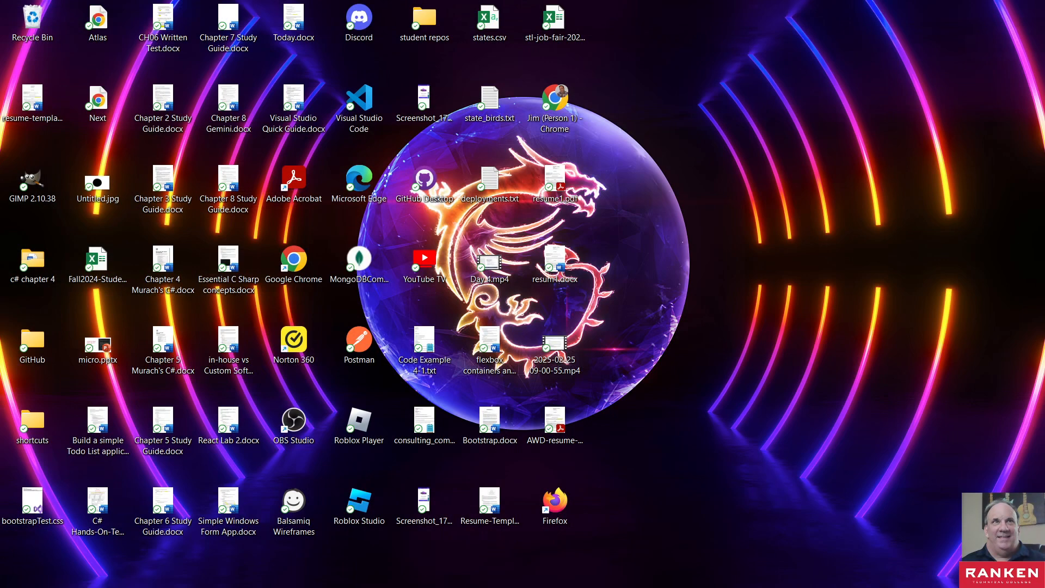
pyautogui.press('super+d')
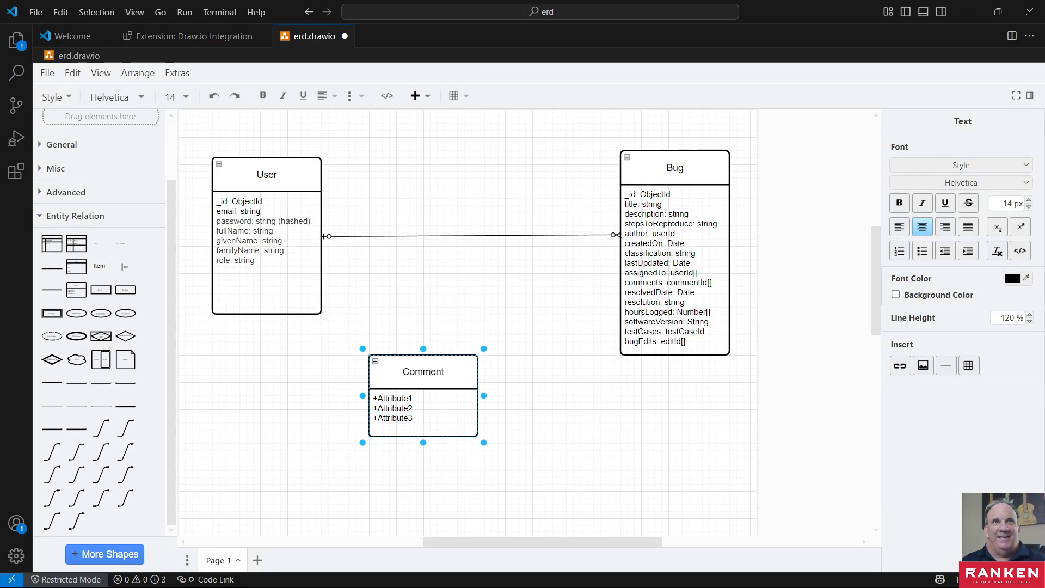
# - Switch to the Lab 02-02 document in Chrome, closing the TDAN.com tab, and examine requirement 10 on what comments must include
pyautogui.hotkey('alt', 'Tab')
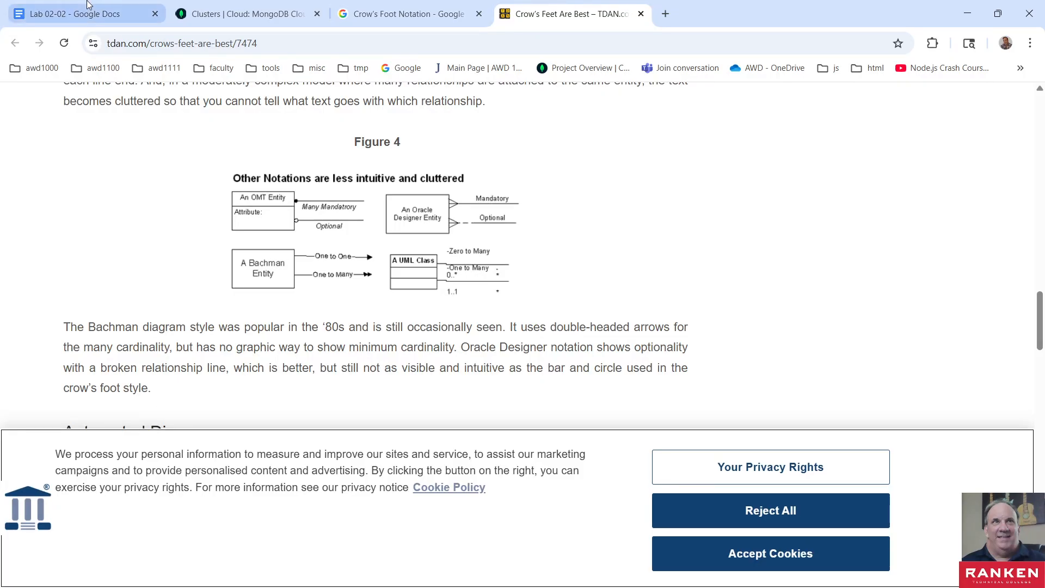
pyautogui.click(90, 13)
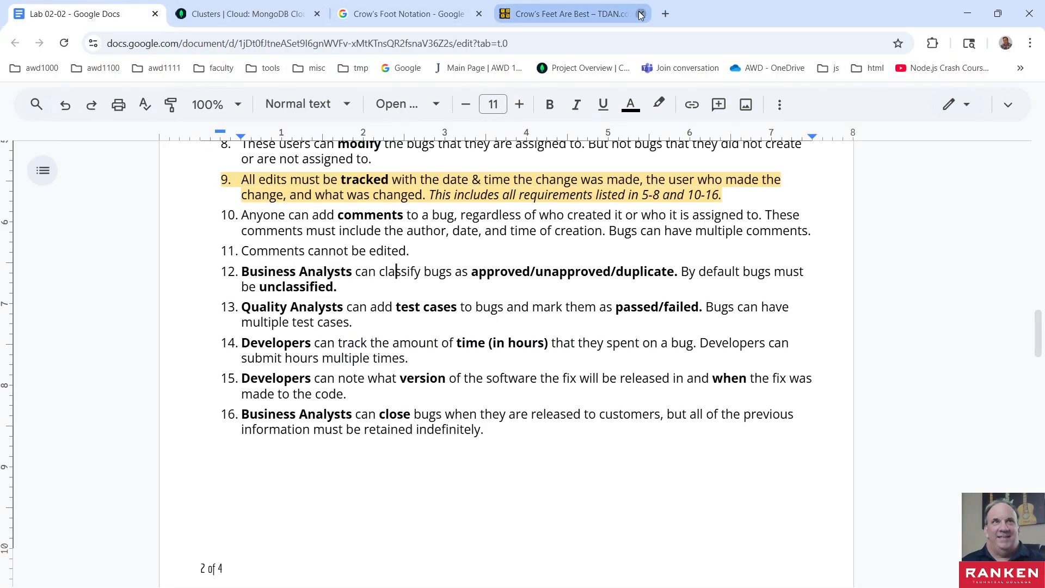
pyautogui.click(639, 14)
pyautogui.scroll(2, 375, 338)
pyautogui.scroll(15, 375, 338)
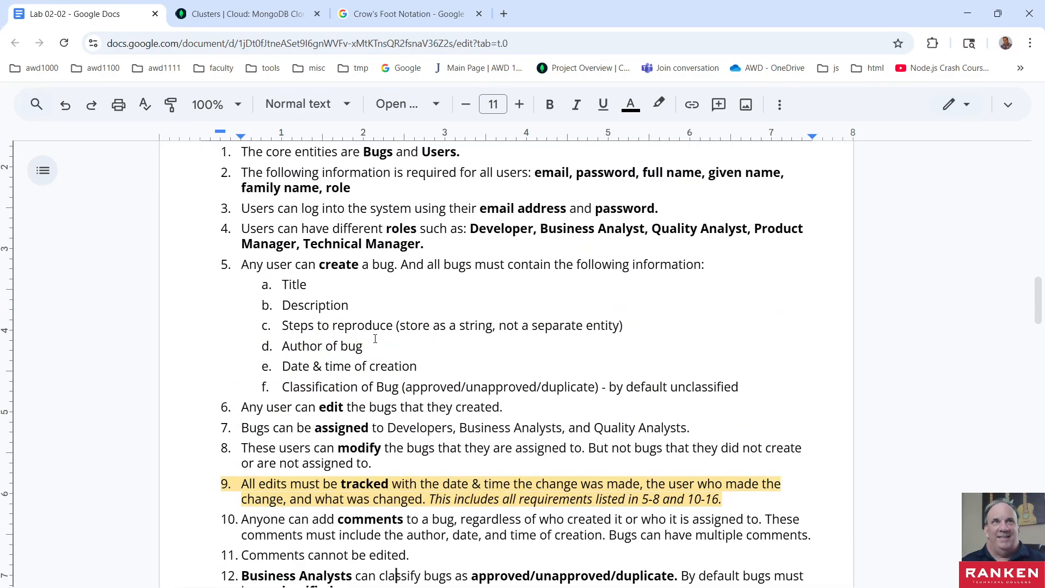
pyautogui.scroll(-20, 374, 337)
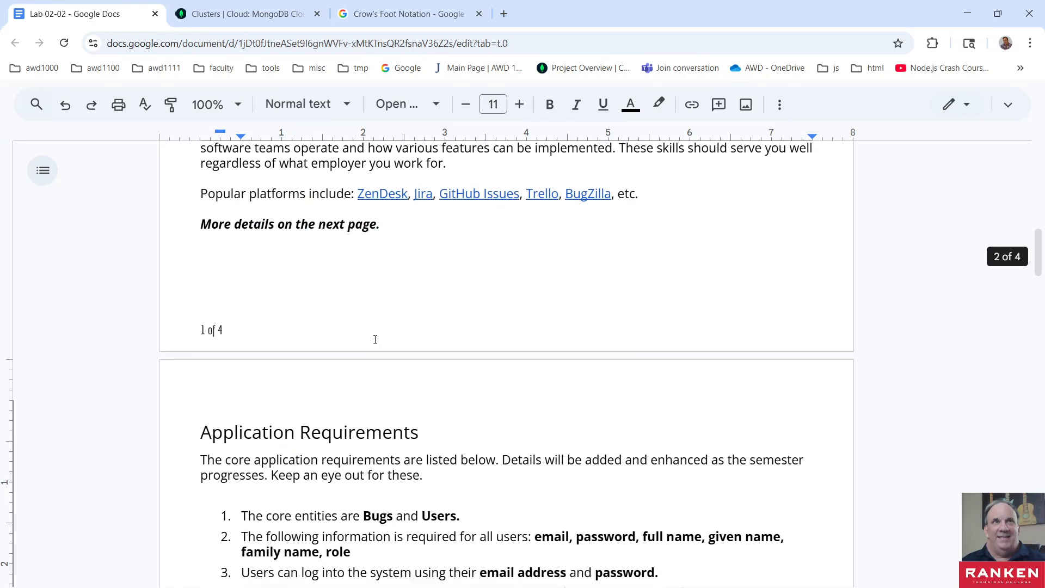
pyautogui.scroll(10, 375, 339)
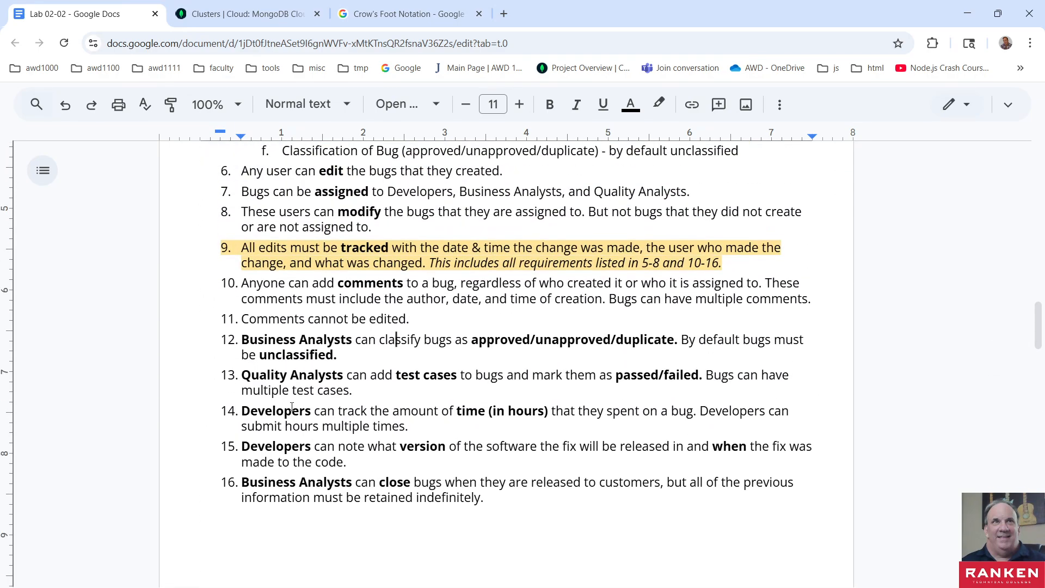
pyautogui.scroll(3, 313, 410)
pyautogui.scroll(3, 313, 411)
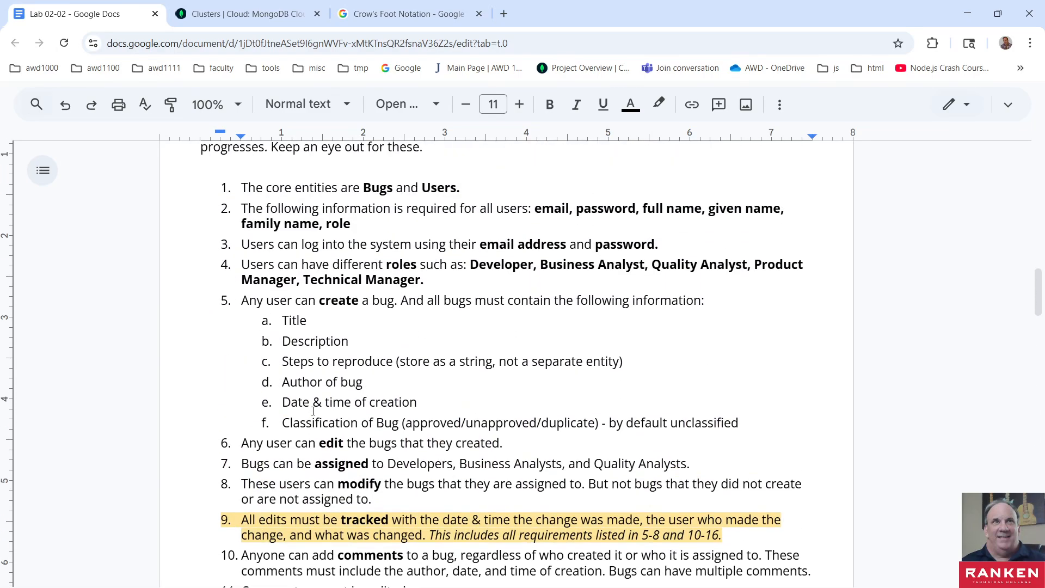
pyautogui.scroll(-1, 313, 411)
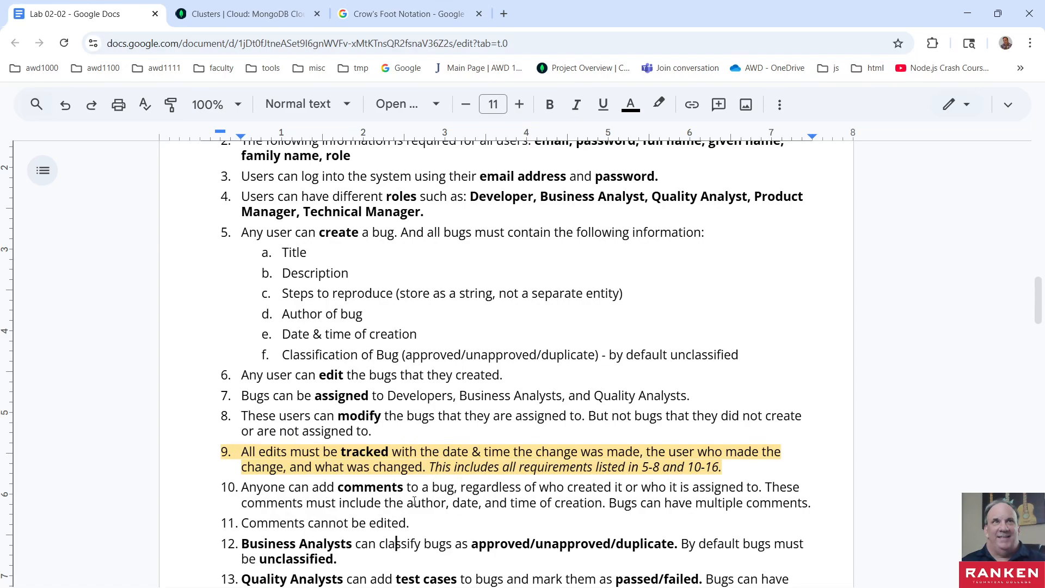
pyautogui.moveTo(407, 502); pyautogui.dragTo(605, 506)
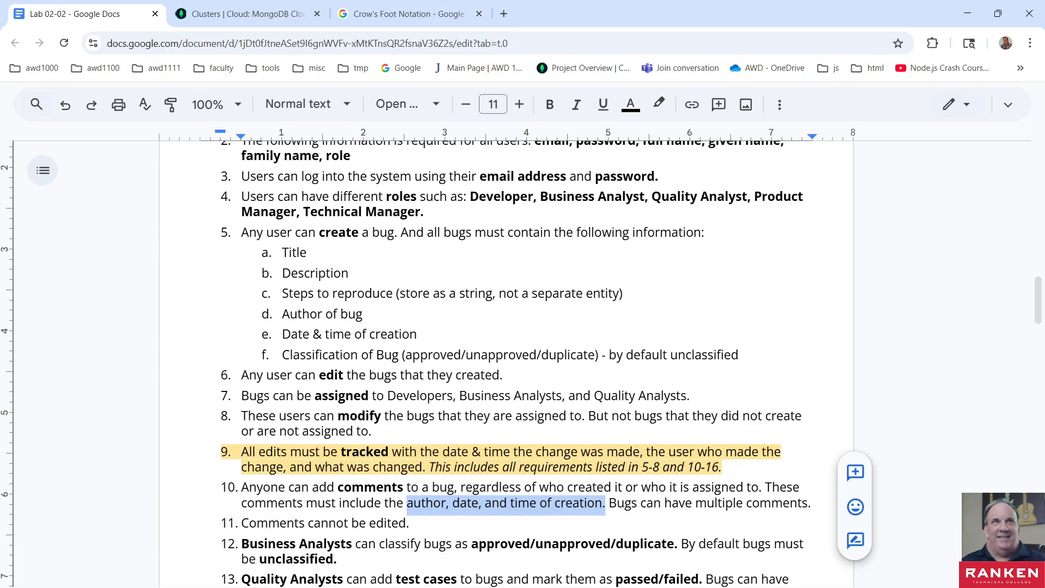
# - Return to the diagram in Visual Studio Code and replace Comment's placeholder attributes with commentId: ObjectId, content: string and createdOn: Date
pyautogui.hotkey('alt', 'Tab')
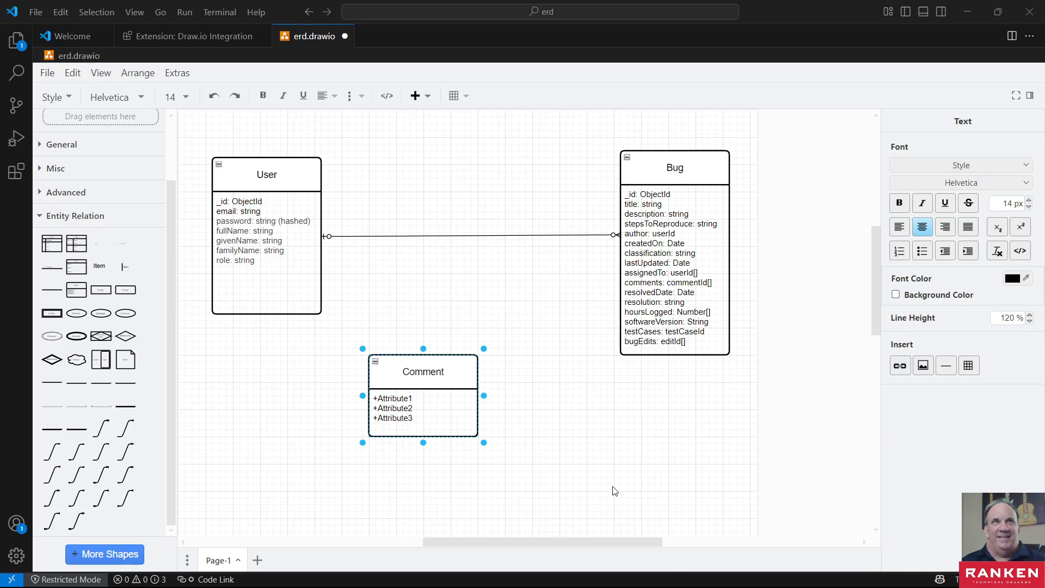
pyautogui.click(420, 396)
pyautogui.click(407, 393)
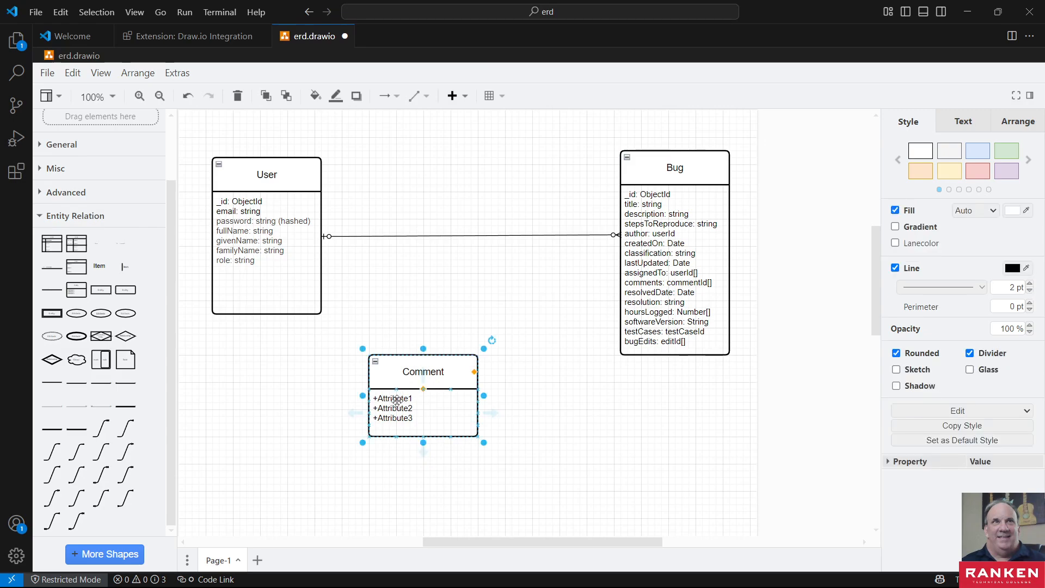
pyautogui.doubleClick(406, 394)
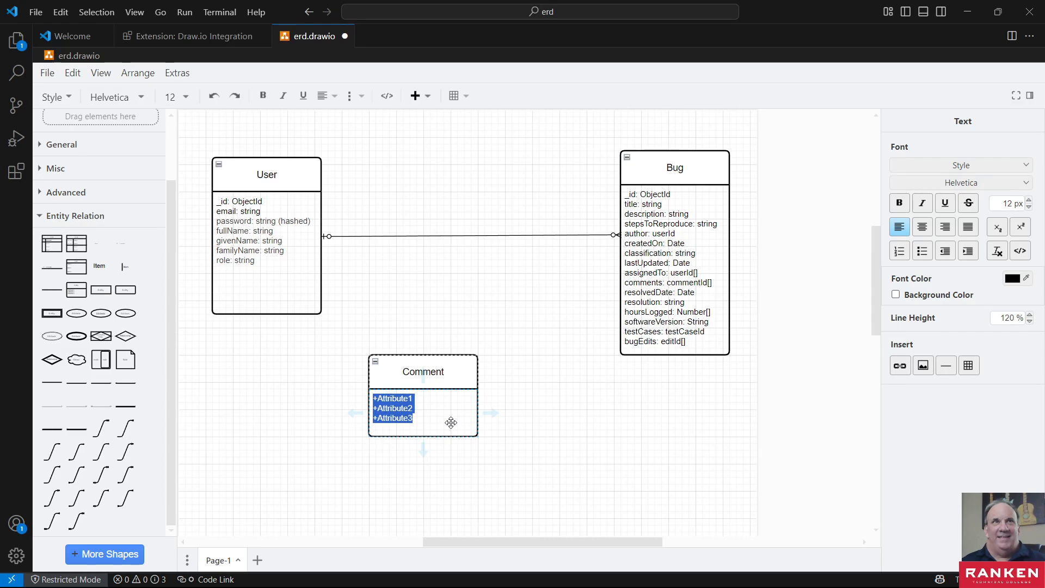
pyautogui.write('commentId: ObjectId content: string createdOn: Date')
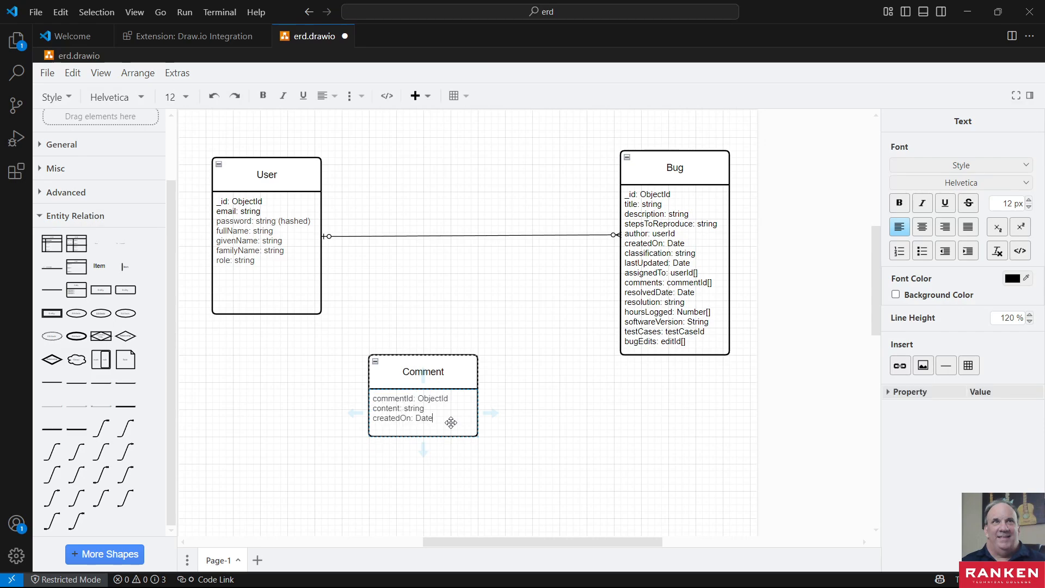
# - Rename the commentId attribute of the Comment entity to _id
pyautogui.doubleClick(404, 401)
pyautogui.click(414, 404)
pyautogui.press('BackSpace')
pyautogui.press('BackSpace')
pyautogui.press('BackSpace')
pyautogui.press('BackSpace')
pyautogui.press('BackSpace')
pyautogui.press('BackSpace')
pyautogui.write('_i')
pyautogui.click(448, 373)
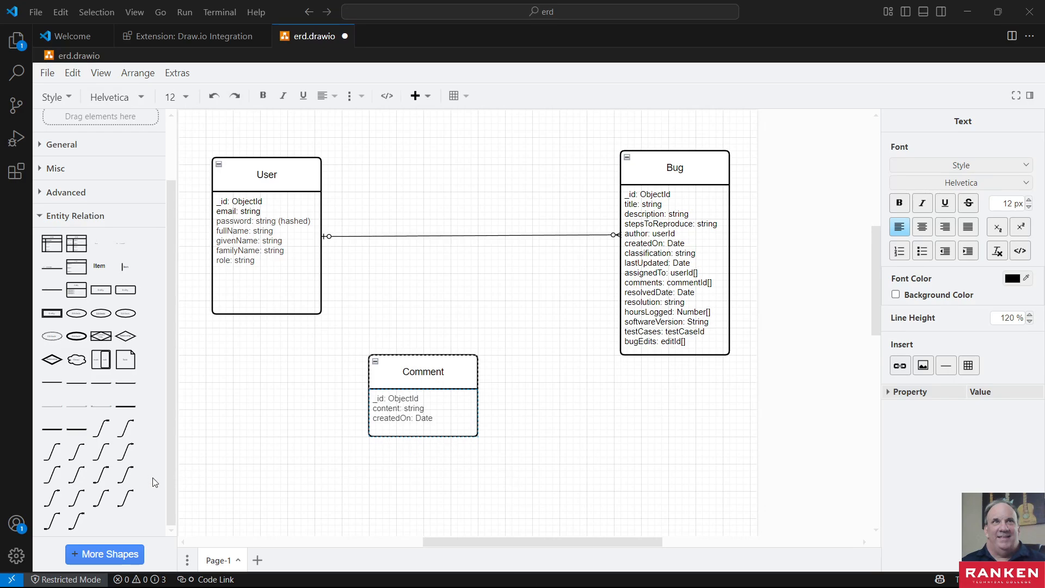
# - Add a 1 Optional to Many Optional connector and place it between the Comment and Bug entities
pyautogui.moveTo(107, 472)
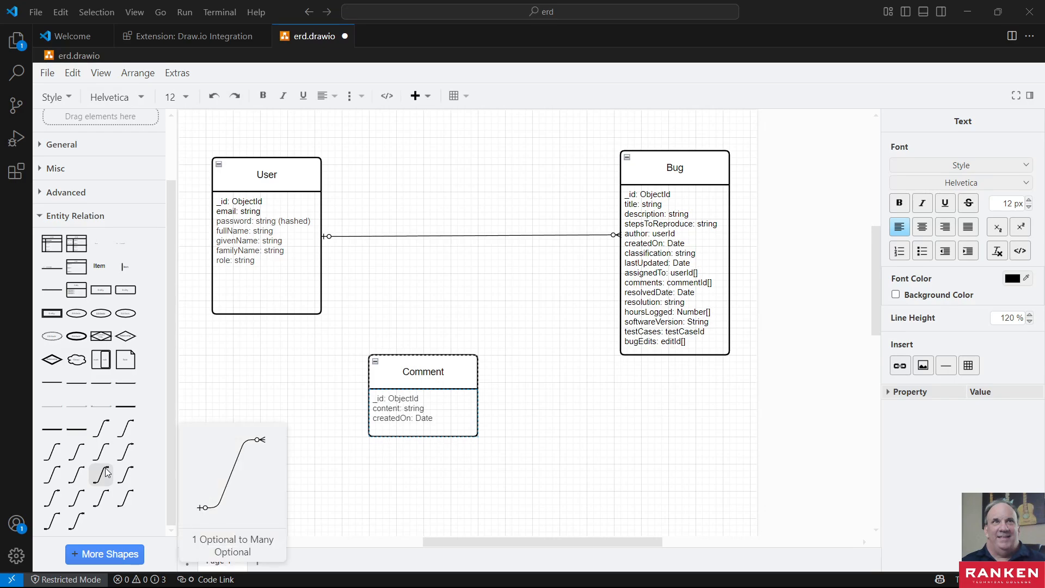
pyautogui.click(106, 471)
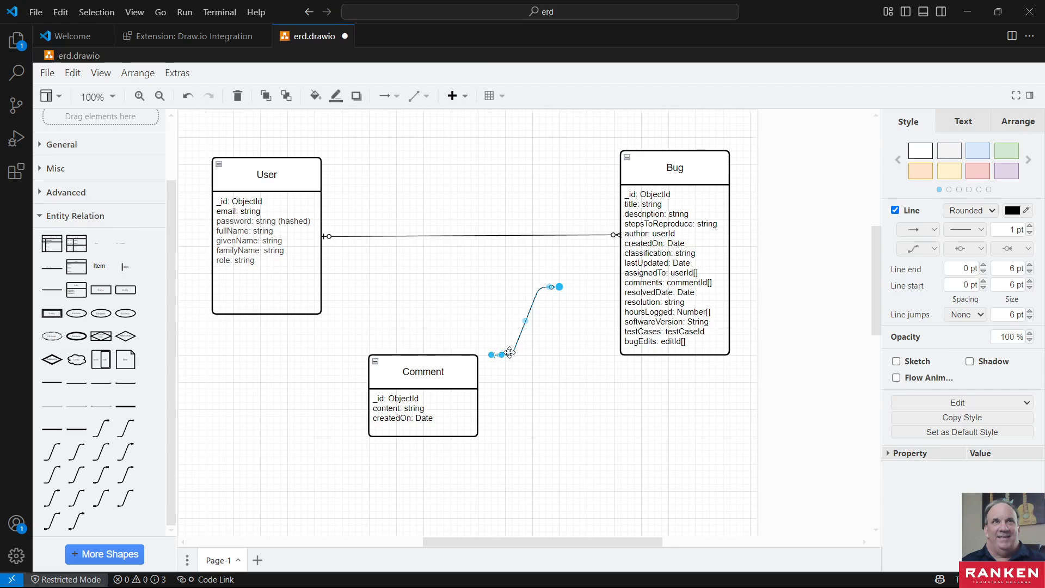
pyautogui.moveTo(510, 353); pyautogui.dragTo(509, 401)
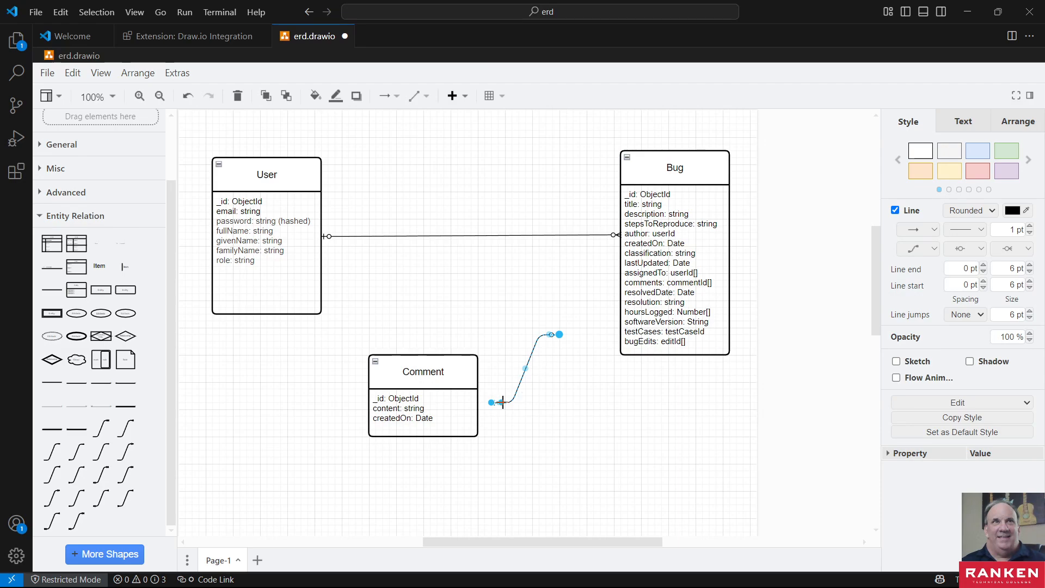
pyautogui.click(527, 447)
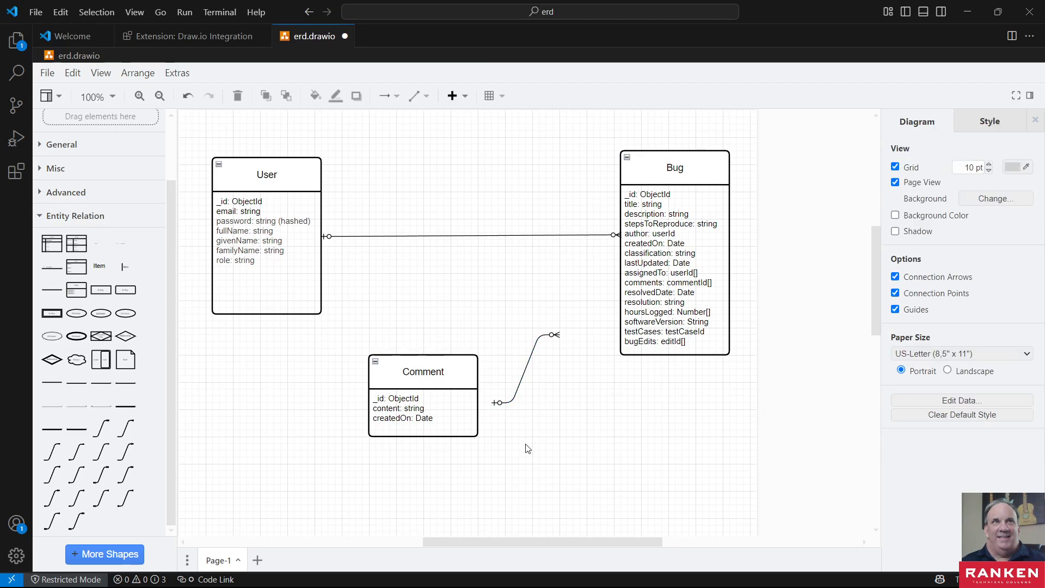
pyautogui.moveTo(507, 401); pyautogui.dragTo(699, 365)
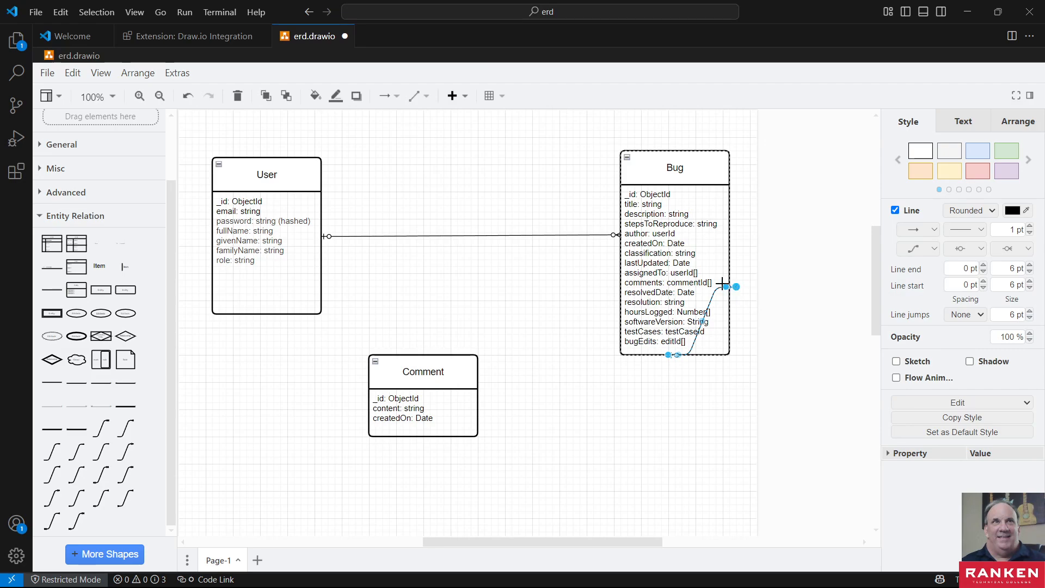
pyautogui.moveTo(726, 287); pyautogui.dragTo(476, 393)
pyautogui.click(706, 405)
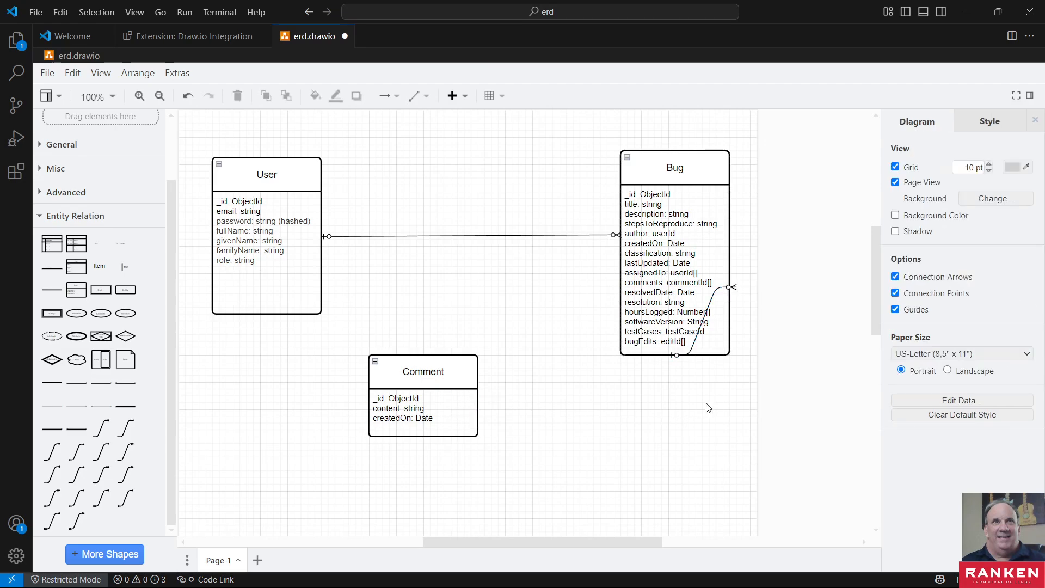
pyautogui.moveTo(734, 287); pyautogui.dragTo(731, 288)
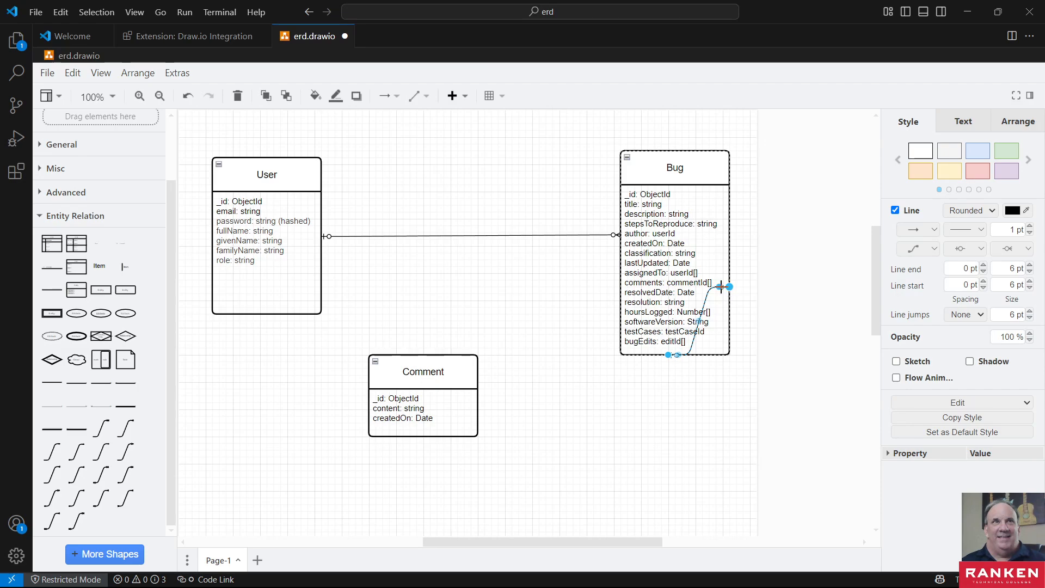
pyautogui.moveTo(721, 287); pyautogui.dragTo(725, 294)
pyautogui.click(553, 414)
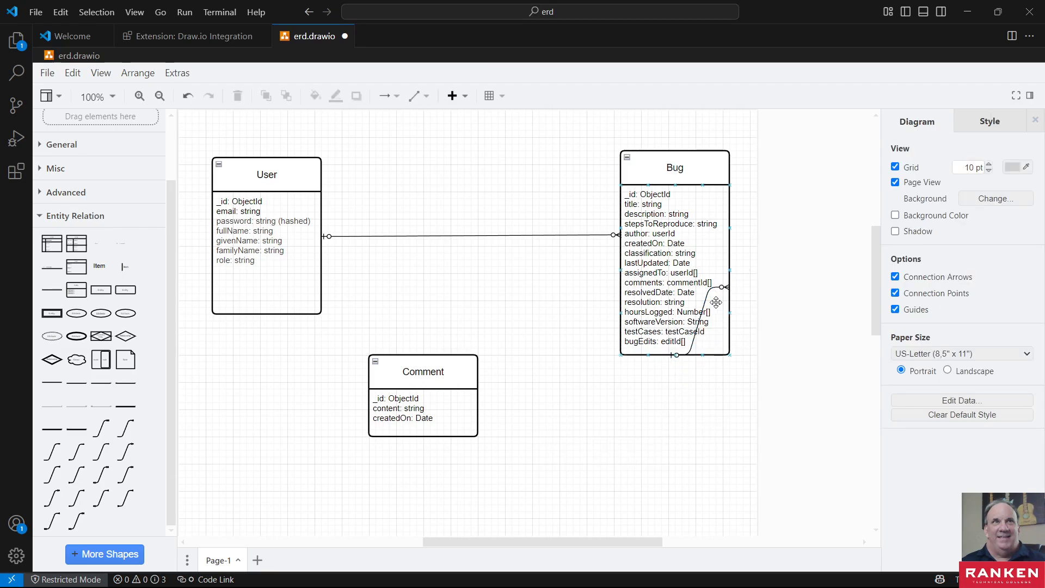
pyautogui.moveTo(714, 295); pyautogui.dragTo(700, 308)
pyautogui.click(684, 417)
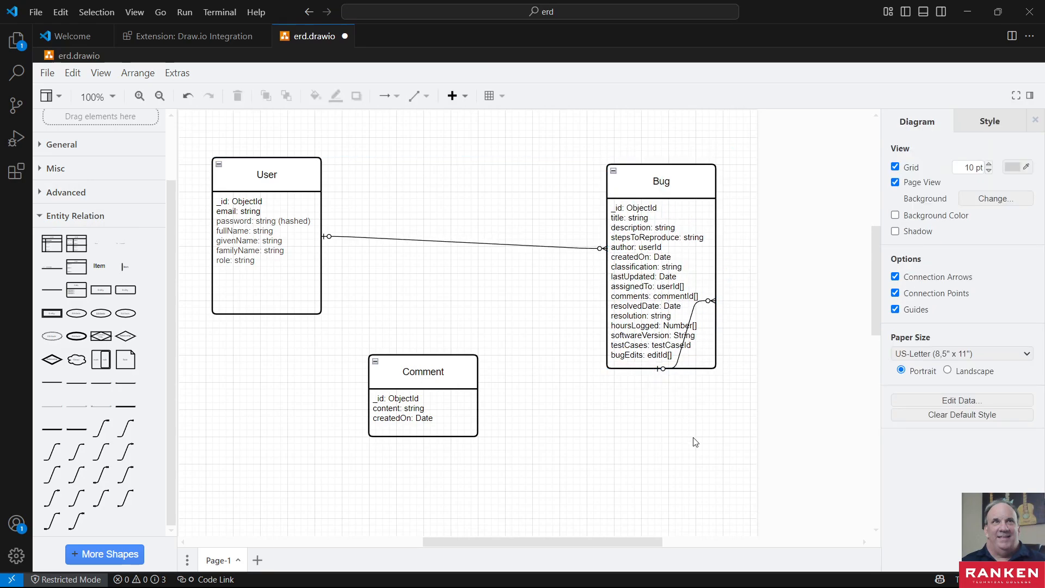
pyautogui.hotkey('ctrl', 'z')
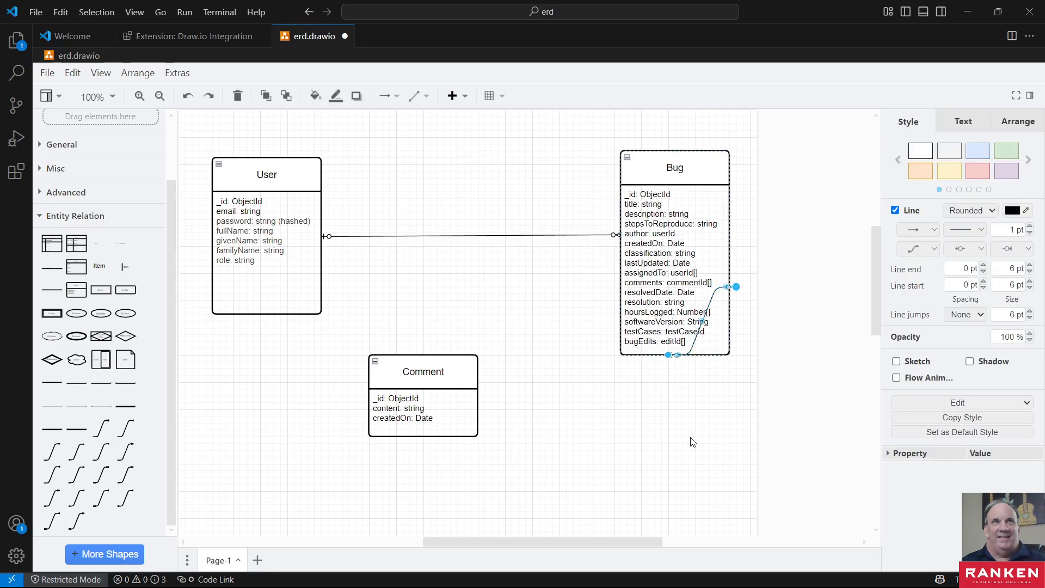
pyautogui.hotkey('ctrl', 'z')
pyautogui.click(539, 411)
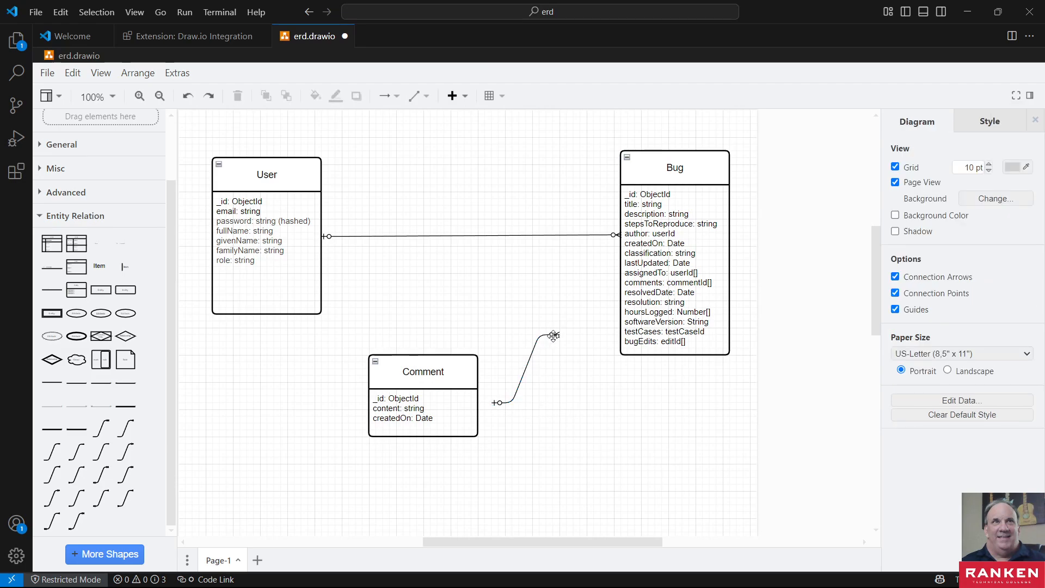
# - Swap the loose connector's direction, placing its one-optional end beside the Bug entity and its many-optional end near the Comment entity
pyautogui.click(499, 403)
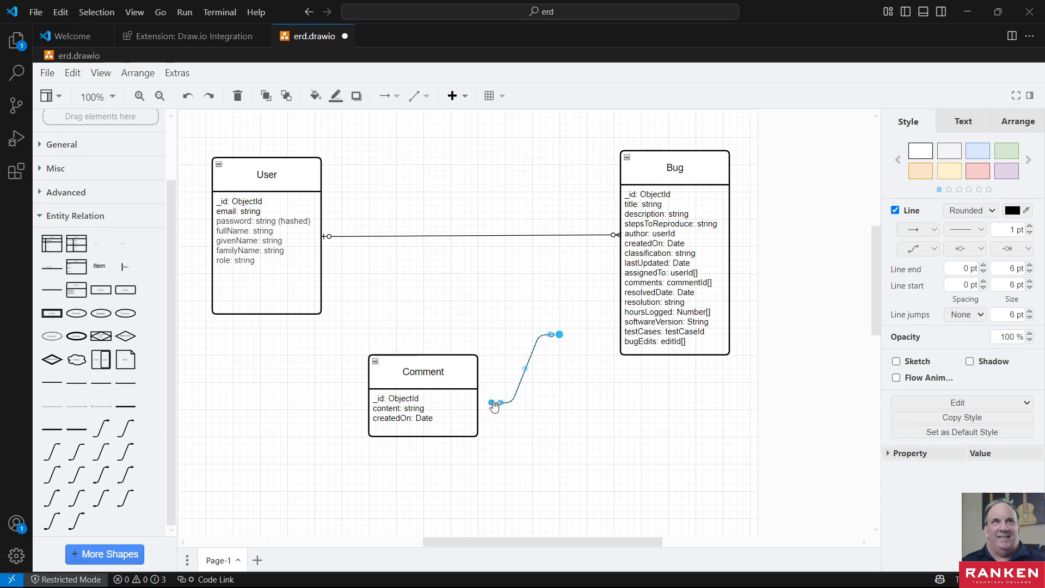
pyautogui.moveTo(490, 404); pyautogui.dragTo(604, 268)
pyautogui.click(561, 335)
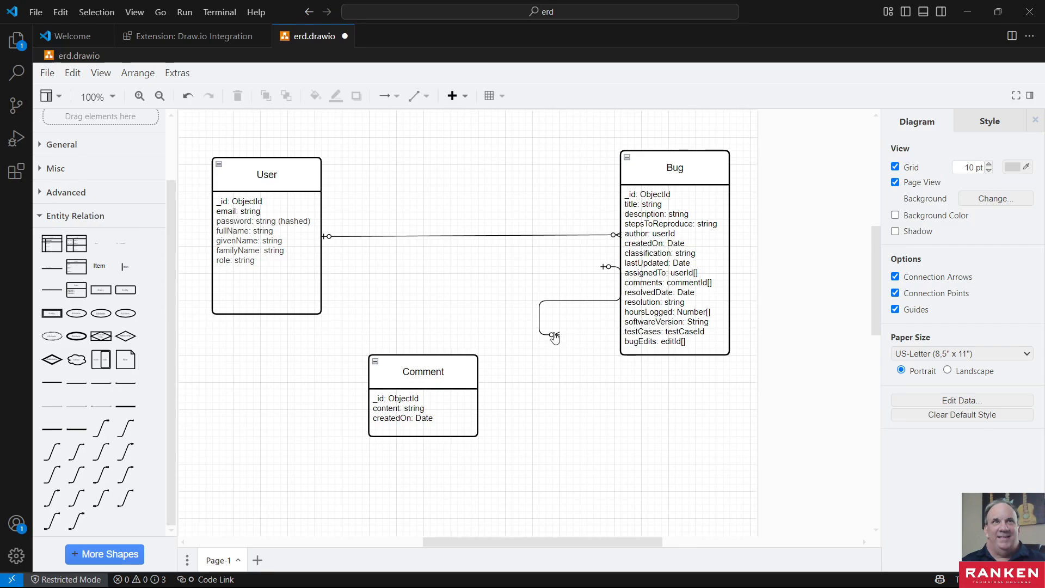
pyautogui.click(552, 335)
pyautogui.moveTo(559, 335); pyautogui.dragTo(526, 399)
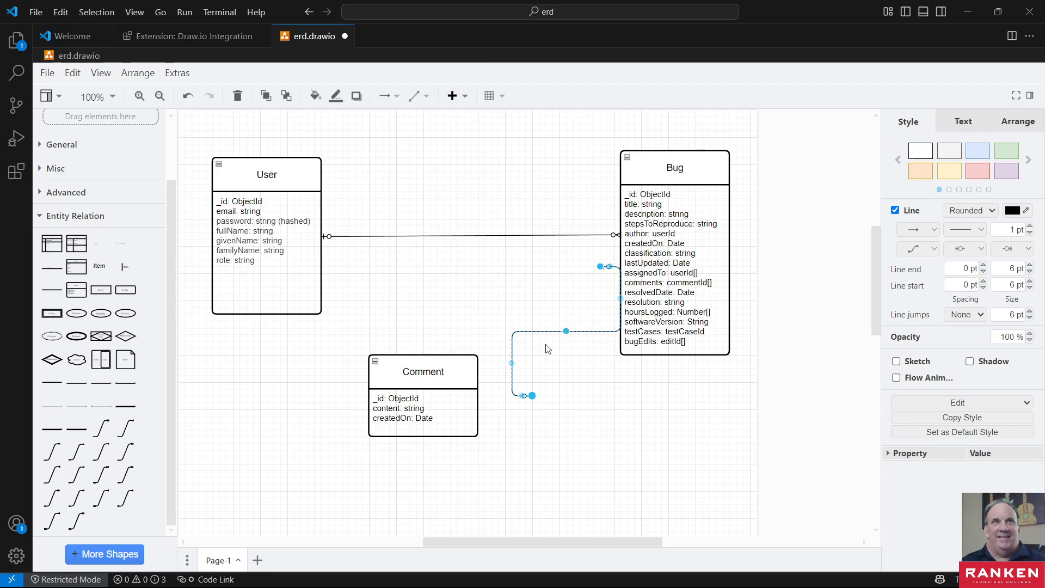
# - Move the Comment entity below Bug and run the connector from Bug's lower edge to Comment's upper edge
pyautogui.moveTo(436, 363); pyautogui.dragTo(640, 437)
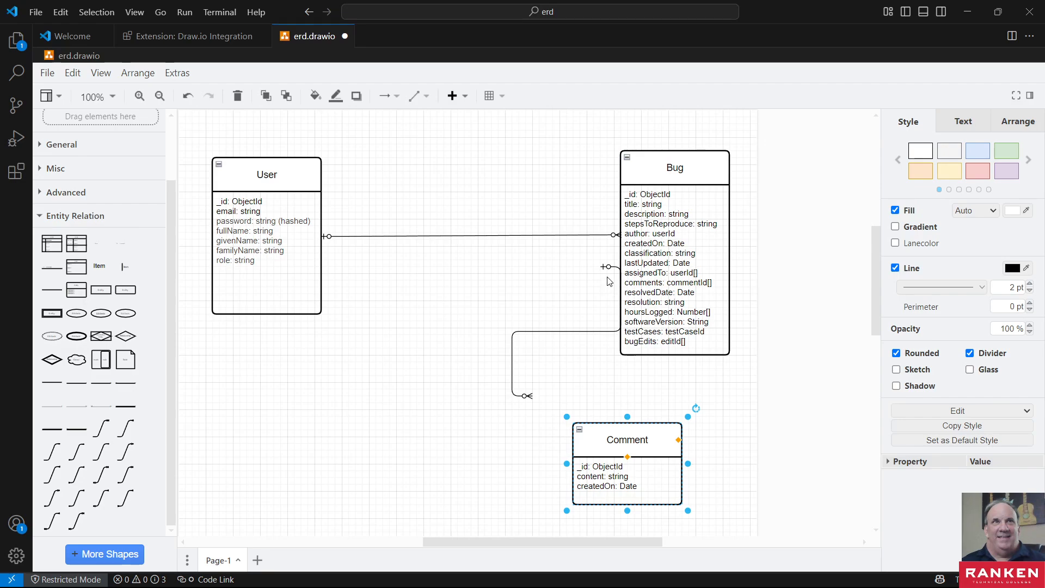
pyautogui.moveTo(607, 268); pyautogui.dragTo(562, 484)
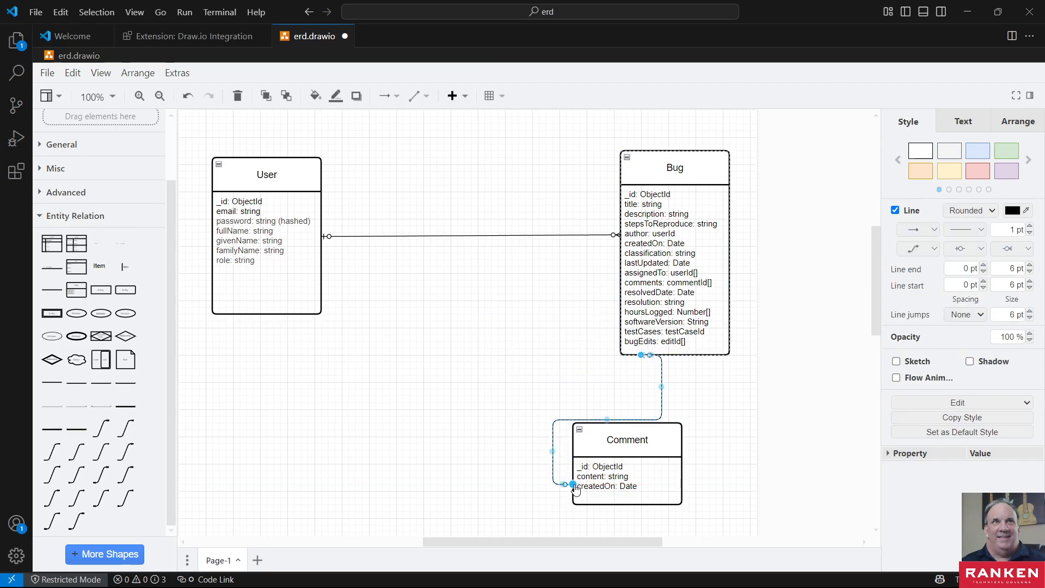
pyautogui.moveTo(573, 484); pyautogui.dragTo(615, 418)
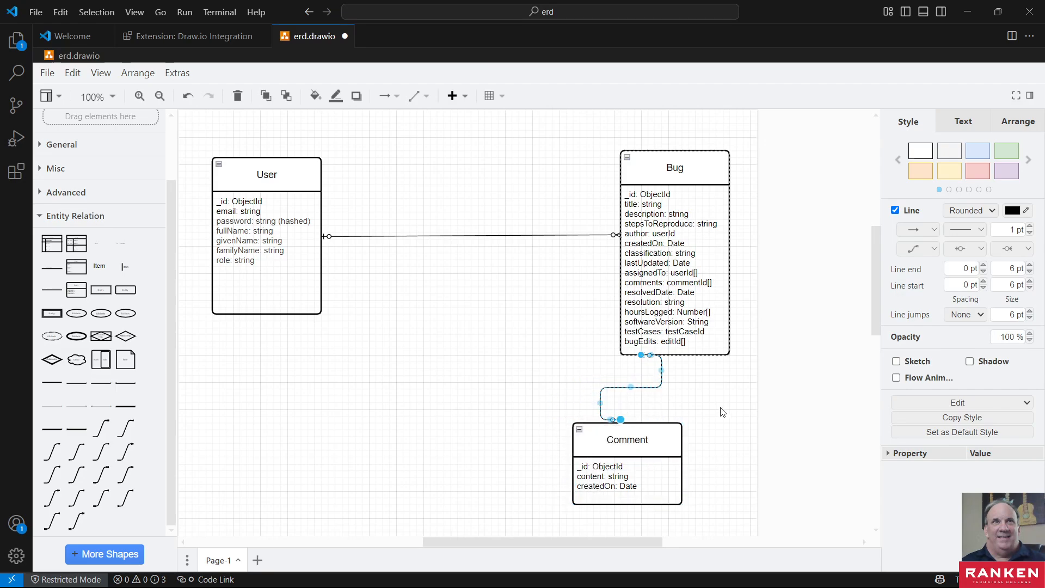
pyautogui.click(728, 425)
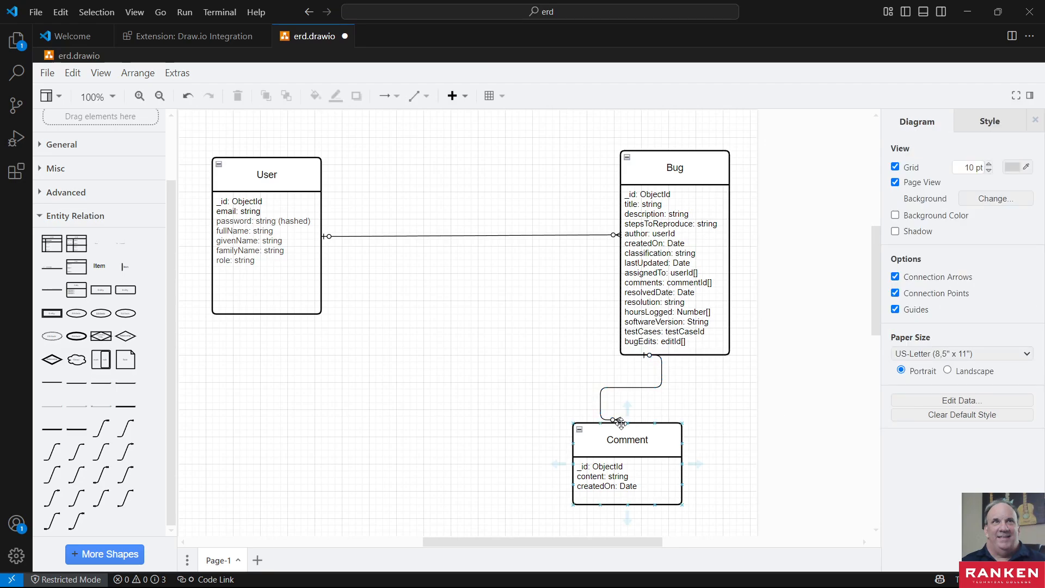
# - Move the Comment entity back between User and Bug and attach the connector's many-optional end to Comment's edge facing Bug
pyautogui.moveTo(623, 433); pyautogui.dragTo(460, 305)
pyautogui.moveTo(615, 419); pyautogui.dragTo(586, 355)
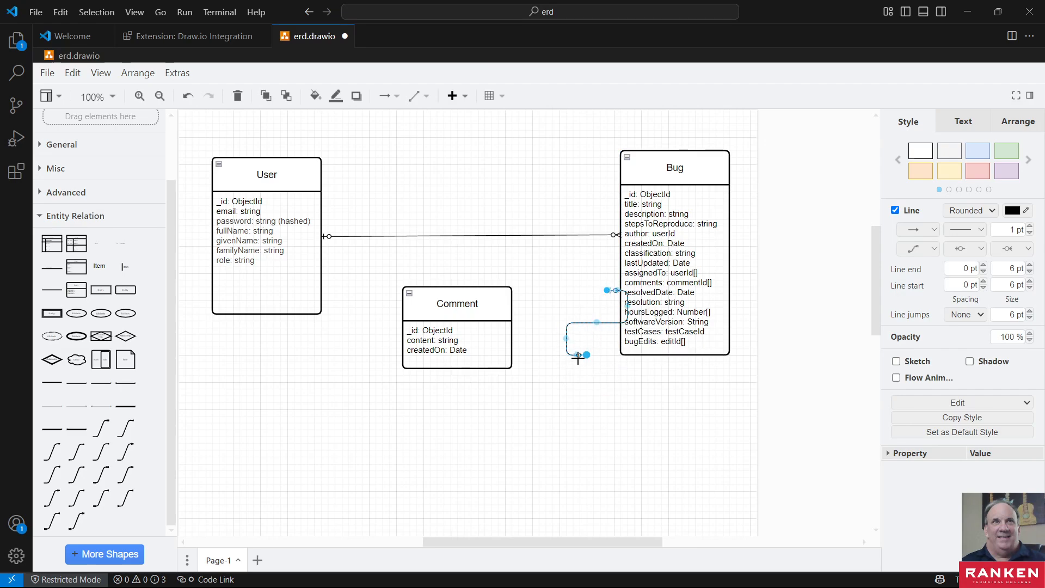
pyautogui.moveTo(586, 354); pyautogui.dragTo(512, 332)
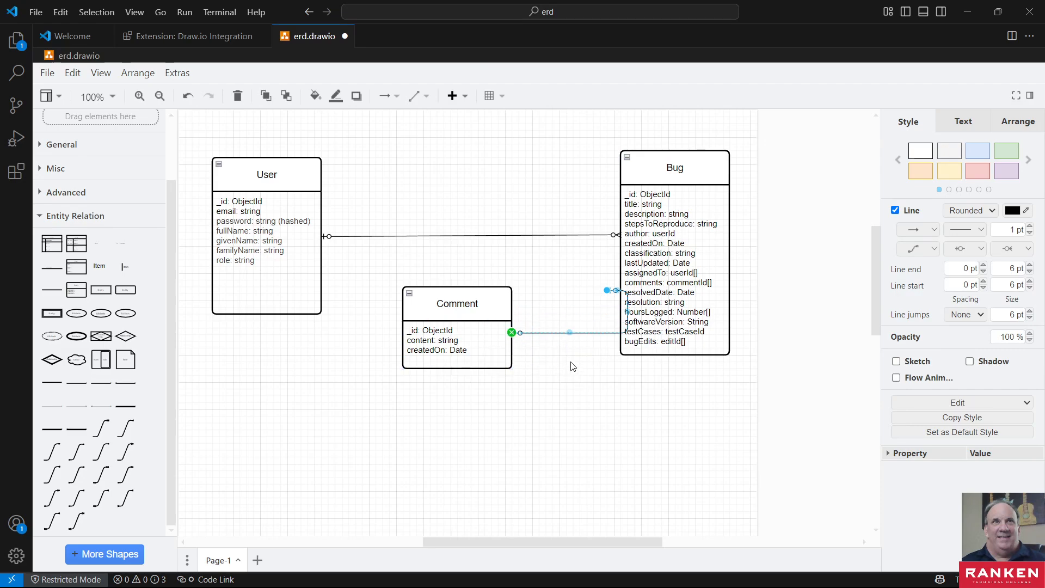
# - Try to realign the connector's ends with the facing edges of Comment and Bug, shifting the Bug entity farther from Comment
pyautogui.click(574, 380)
pyautogui.moveTo(621, 290)
pyautogui.mouseDown()
pyautogui.moveTo(656, 368)
pyautogui.moveTo(572, 303)
pyautogui.moveTo(626, 305)
pyautogui.moveTo(636, 293)
pyautogui.mouseUp()
pyautogui.click(529, 343)
pyautogui.moveTo(523, 333); pyautogui.dragTo(544, 306)
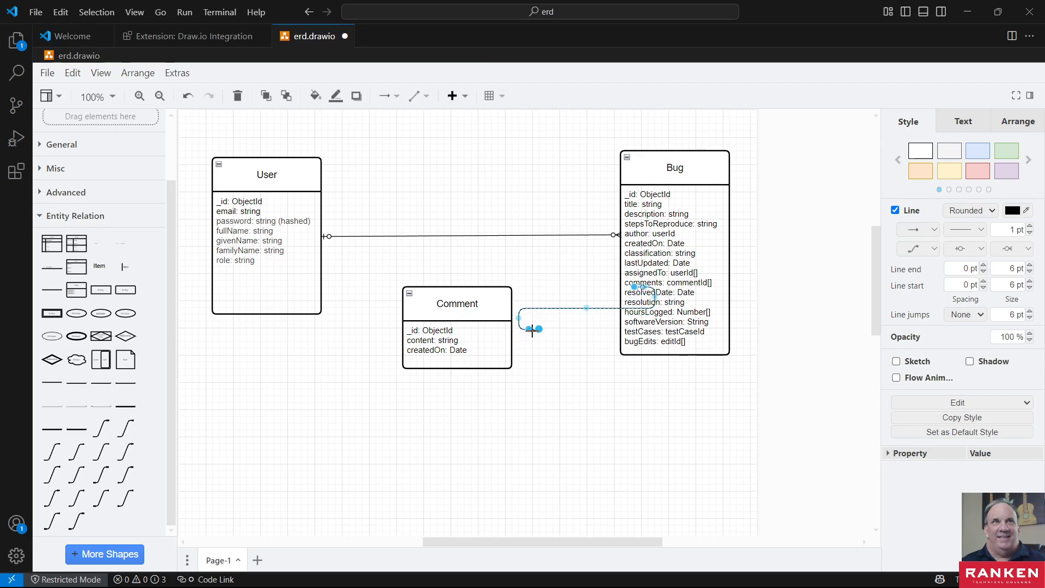
pyautogui.moveTo(533, 329); pyautogui.dragTo(522, 329)
pyautogui.click(598, 385)
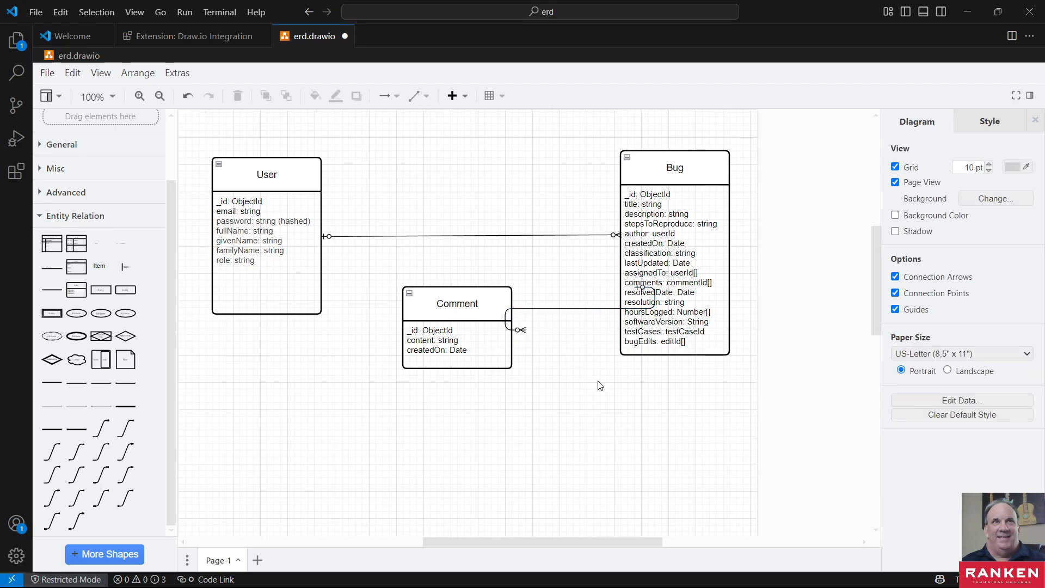
pyautogui.moveTo(643, 291); pyautogui.dragTo(668, 277)
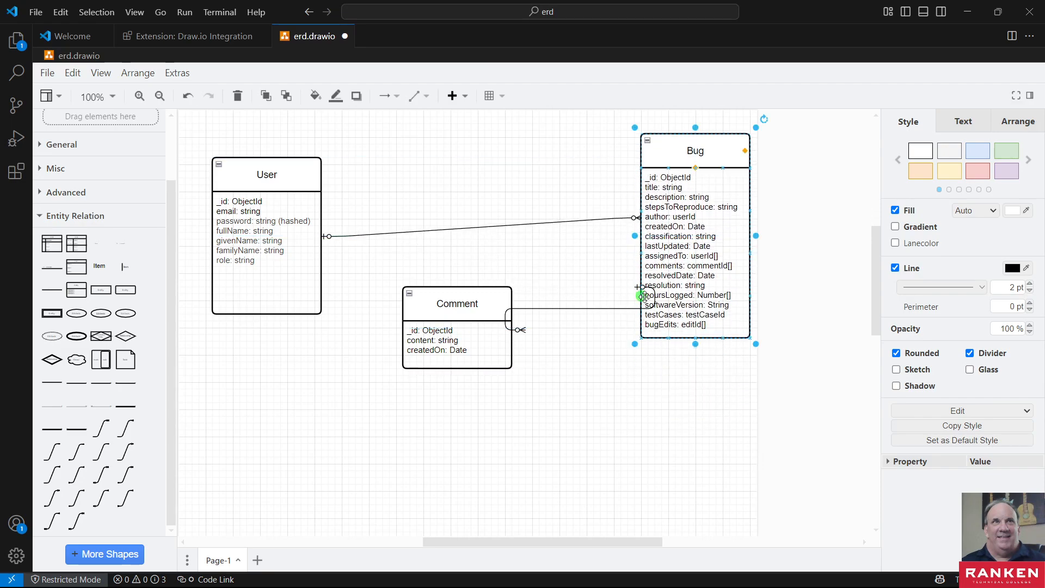
pyautogui.click(643, 295)
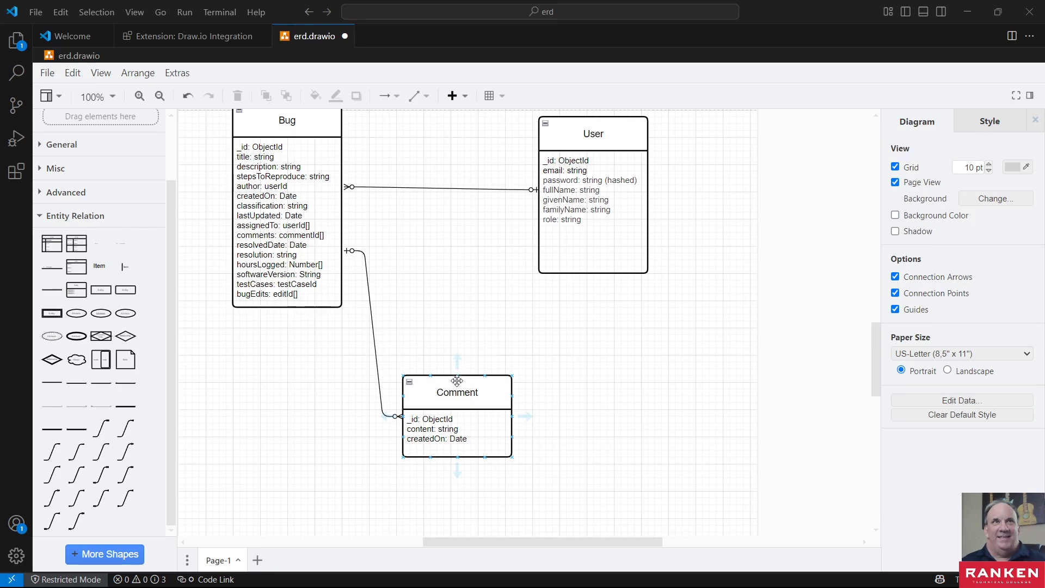
# - Move the Comment entity farther down, leaving free space between it and the Bug and User entities
pyautogui.moveTo(457, 383); pyautogui.dragTo(443, 430)
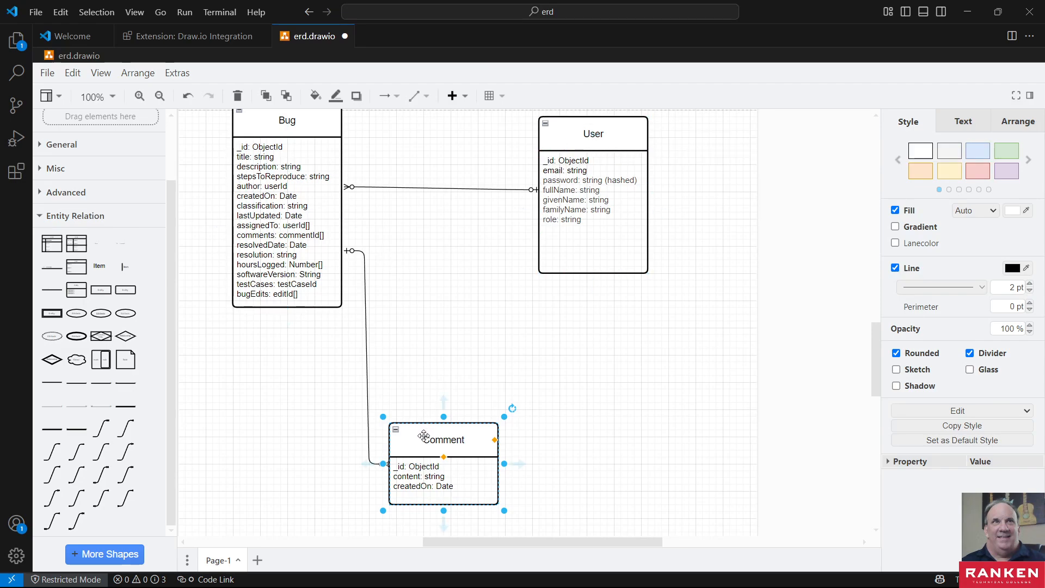
pyautogui.moveTo(435, 440)
pyautogui.mouseDown()
pyautogui.moveTo(347, 440)
pyautogui.moveTo(439, 440)
pyautogui.moveTo(397, 448)
pyautogui.moveTo(428, 448)
pyautogui.mouseUp()
pyautogui.click(700, 337)
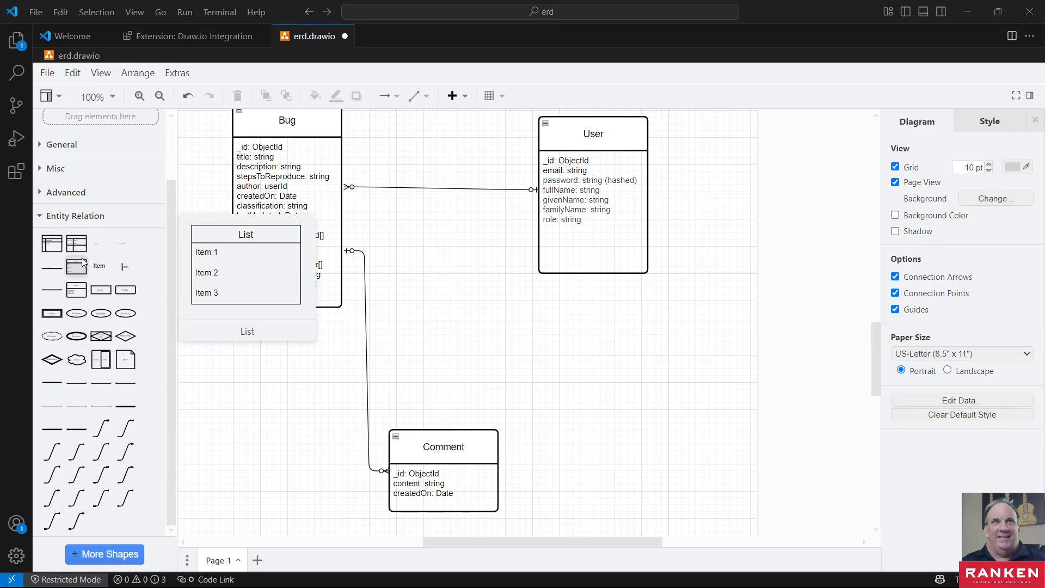
pyautogui.moveTo(104, 289)
pyautogui.moveTo(104, 289); pyautogui.dragTo(401, 264)
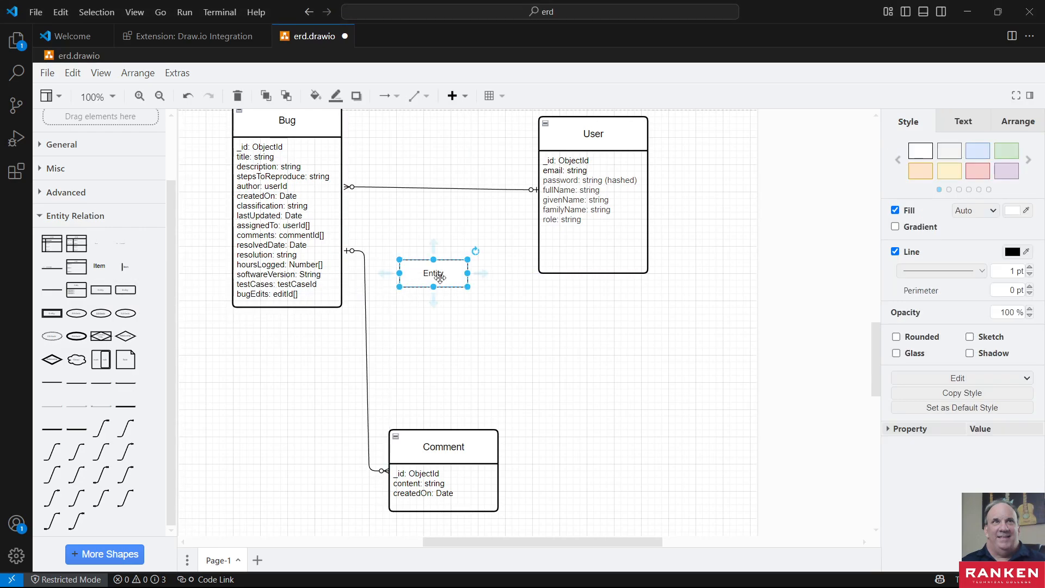
pyautogui.press('Delete')
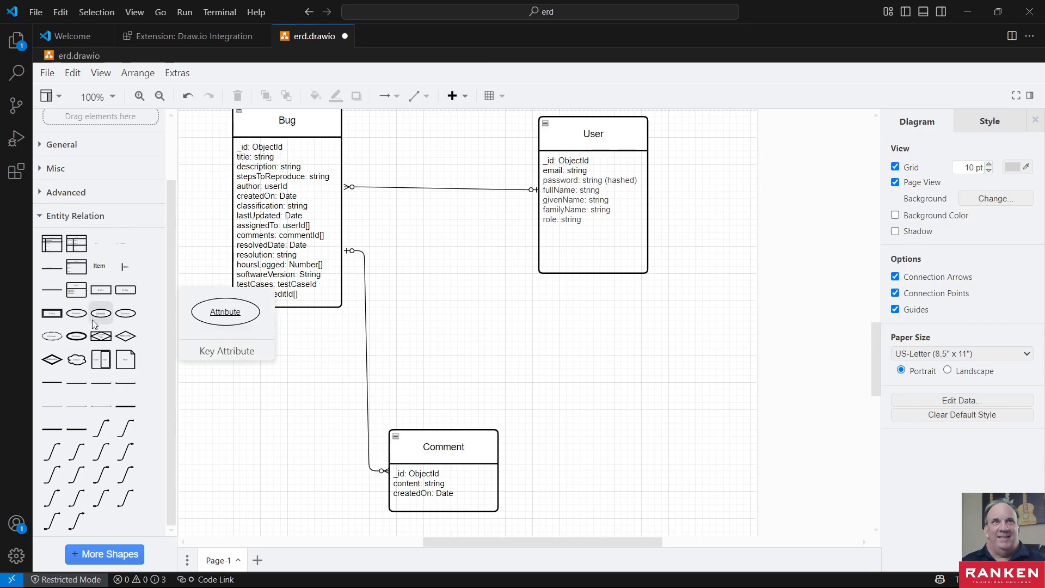
# - Add an entity shape with an attribute list above Comment, between Bug and User, and name it Edit
pyautogui.moveTo(78, 263)
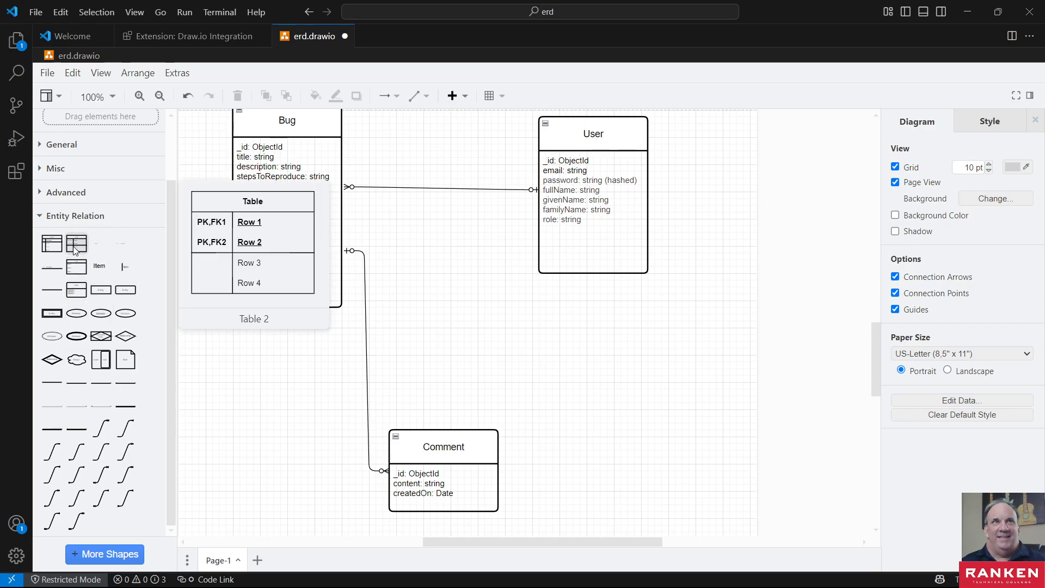
pyautogui.moveTo(78, 295)
pyautogui.moveTo(77, 296); pyautogui.dragTo(408, 281)
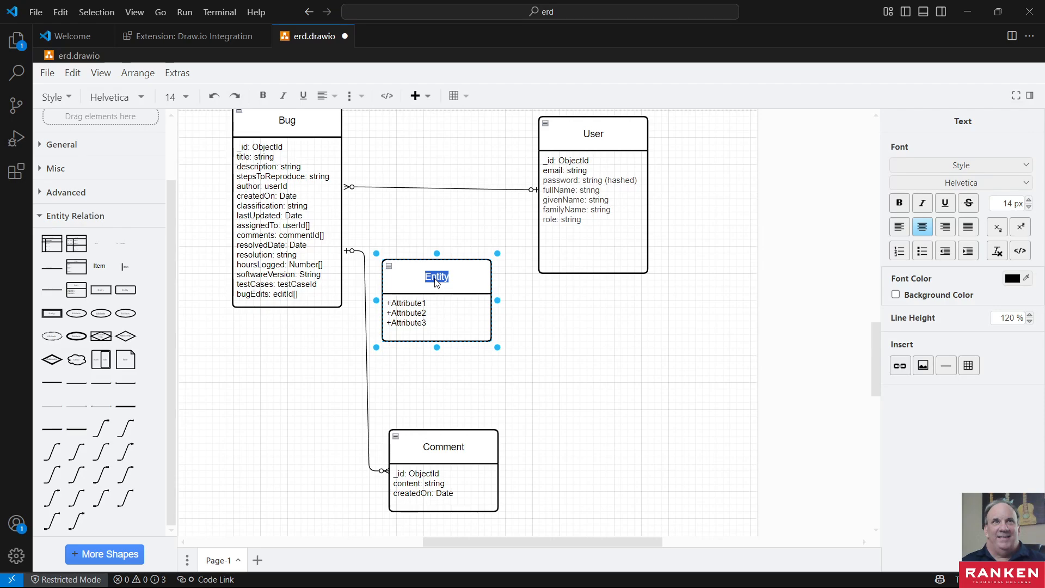
pyautogui.write('Edit')
pyautogui.click(462, 273)
# - Replace Edit's placeholder attributes with the copied list: editId: ObjectId, changeDate: Date, changes: { operation: string, editor: userId }
pyautogui.click(467, 316)
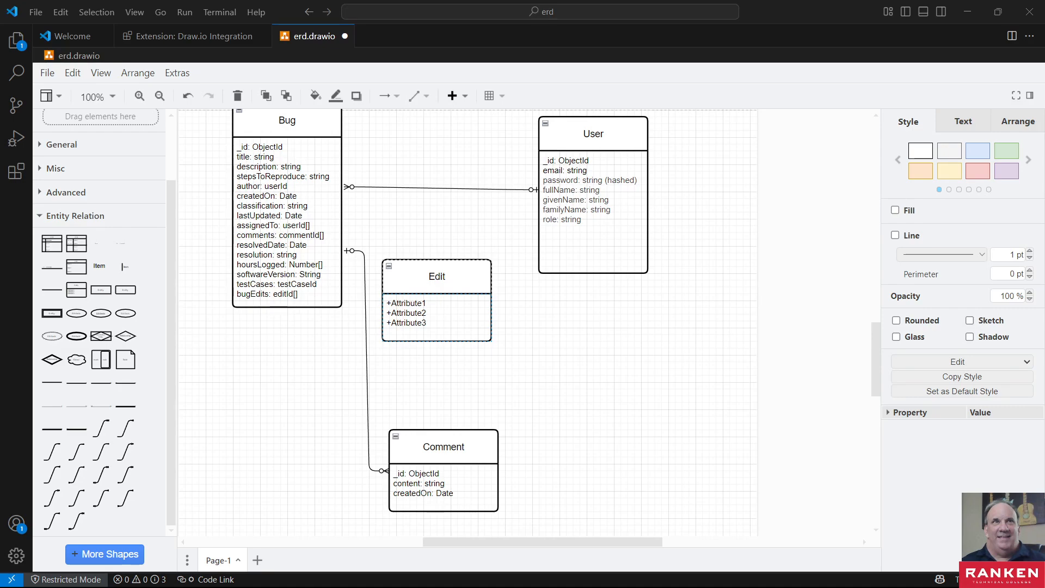
pyautogui.click(424, 317)
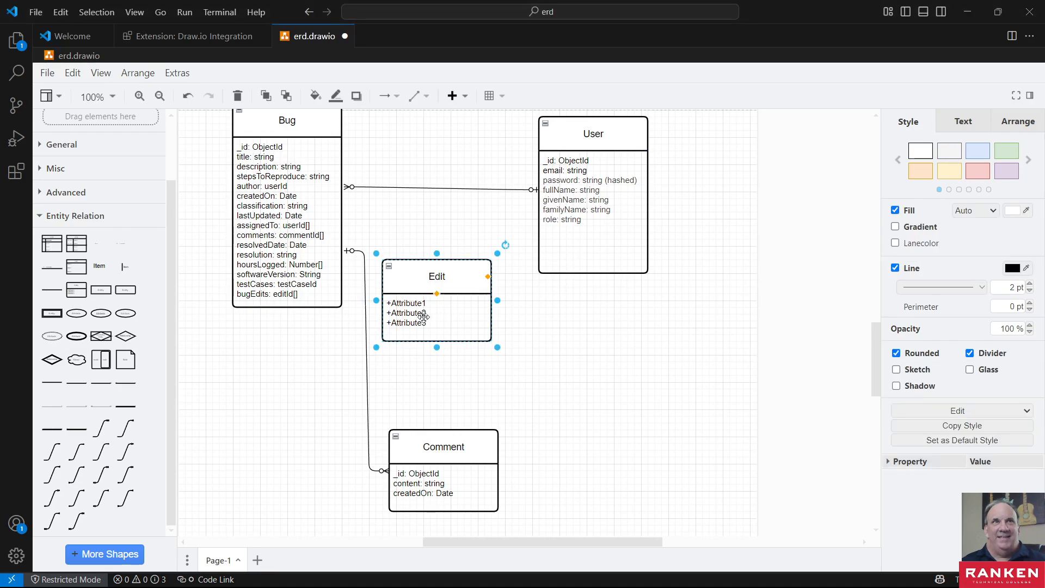
pyautogui.doubleClick(424, 316)
pyautogui.write('editId: ObjectId changeDate: Date changes: { operation: string editor: userId }')
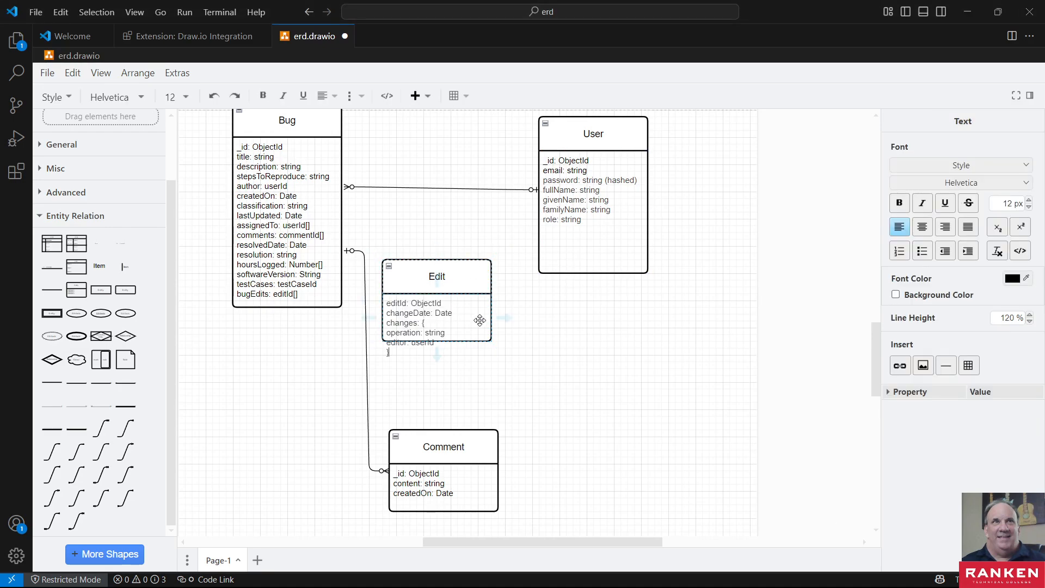
pyautogui.click(468, 335)
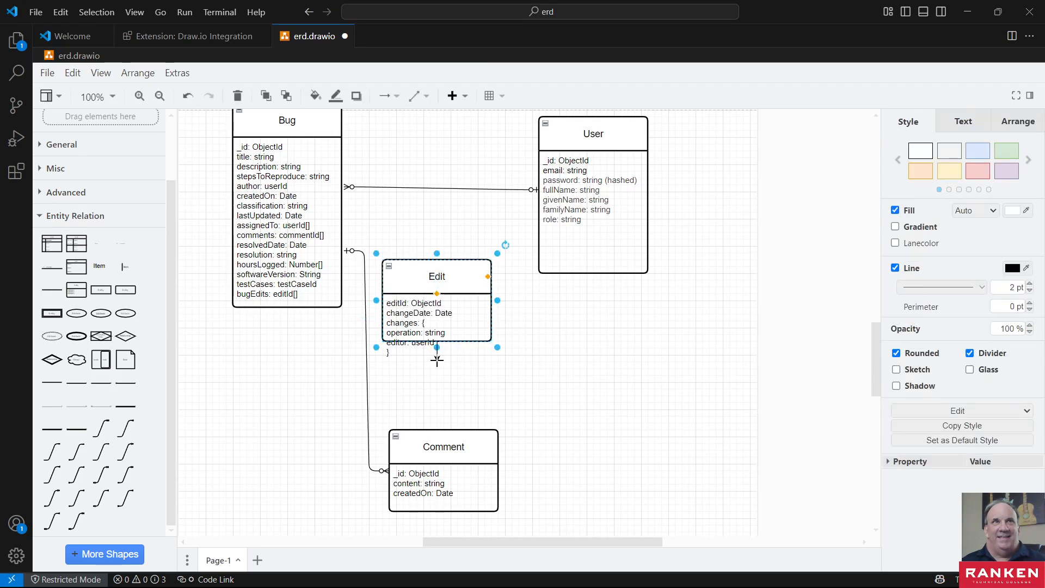
# - Extend the Edit entity's lower edge downward so that its whole attribute list fits inside the box
pyautogui.moveTo(436, 359); pyautogui.dragTo(436, 360)
pyautogui.hotkey('ctrl', 'z')
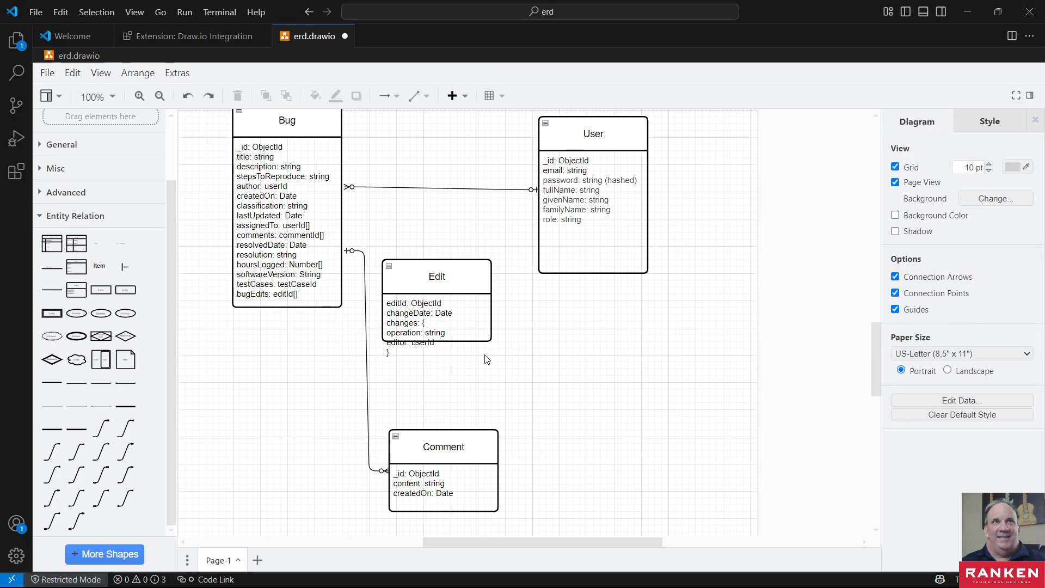
pyautogui.click(436, 341)
pyautogui.moveTo(437, 350)
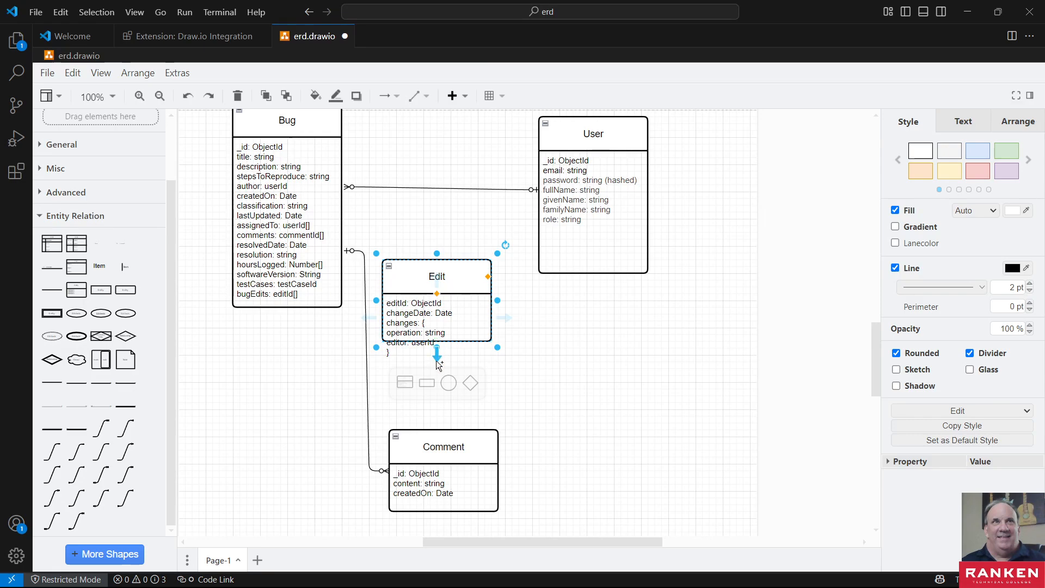
pyautogui.moveTo(433, 343); pyautogui.dragTo(434, 362)
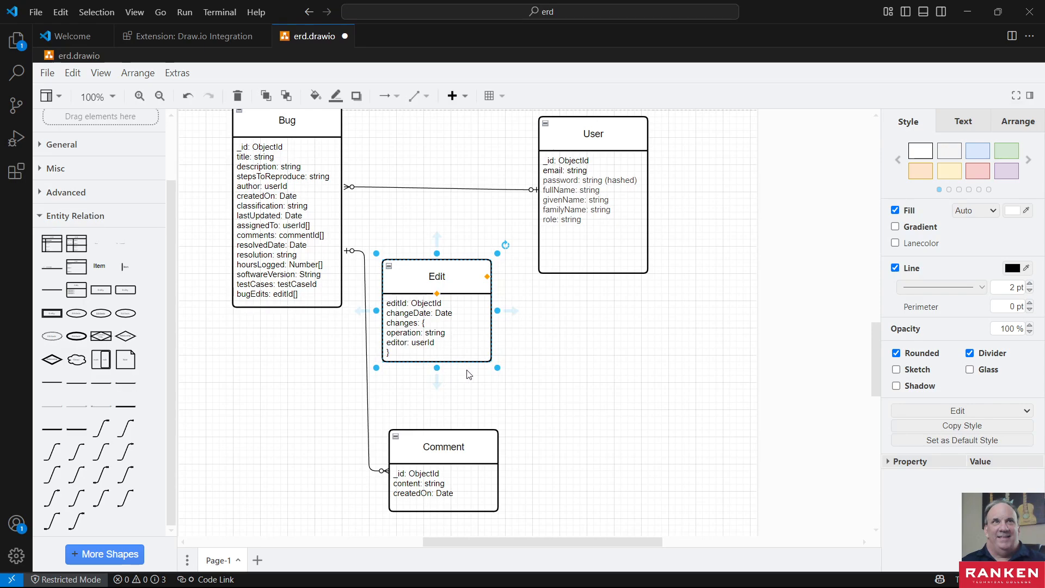
# - Rename the Edit entity's editId attribute to _id
pyautogui.click(449, 344)
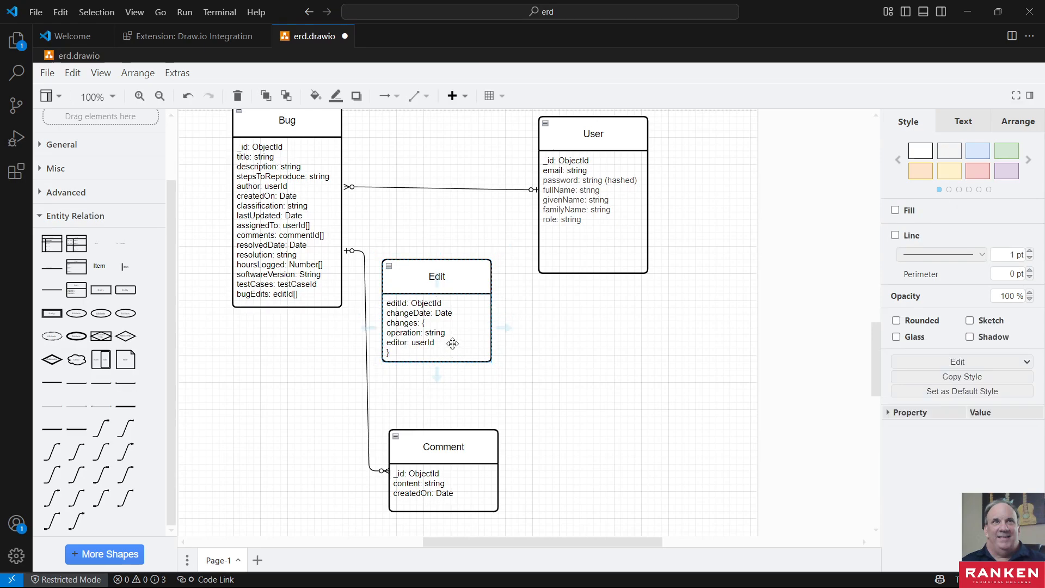
pyautogui.click(396, 305)
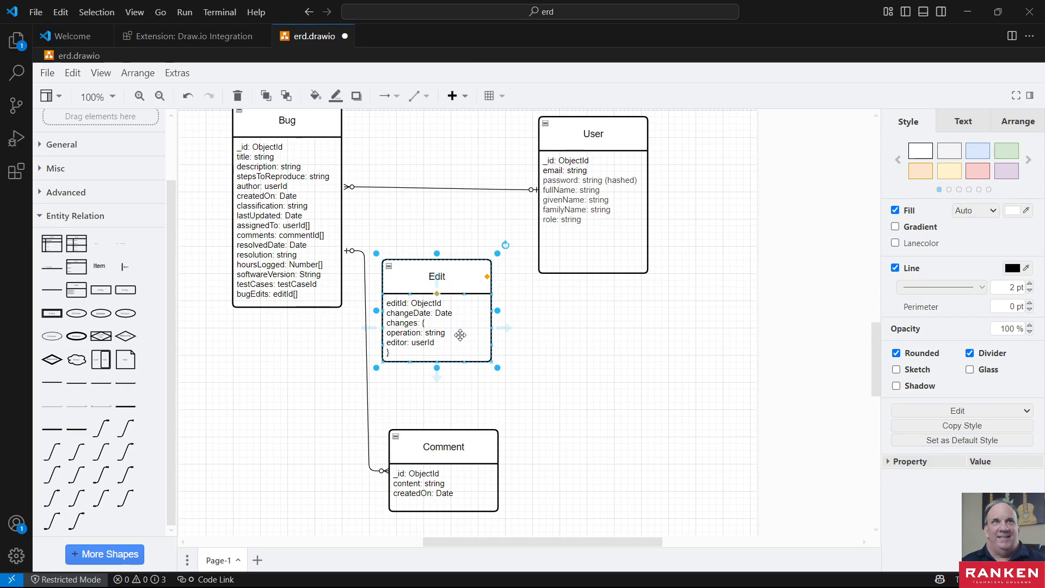
pyautogui.click(398, 303)
pyautogui.doubleClick(398, 303)
pyautogui.doubleClick(396, 304)
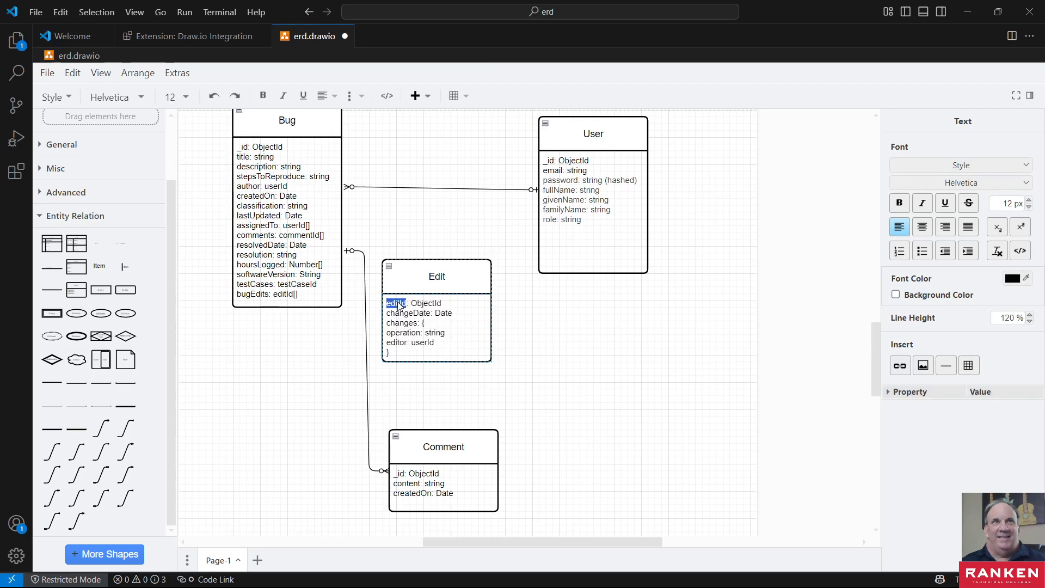
pyautogui.write('_id')
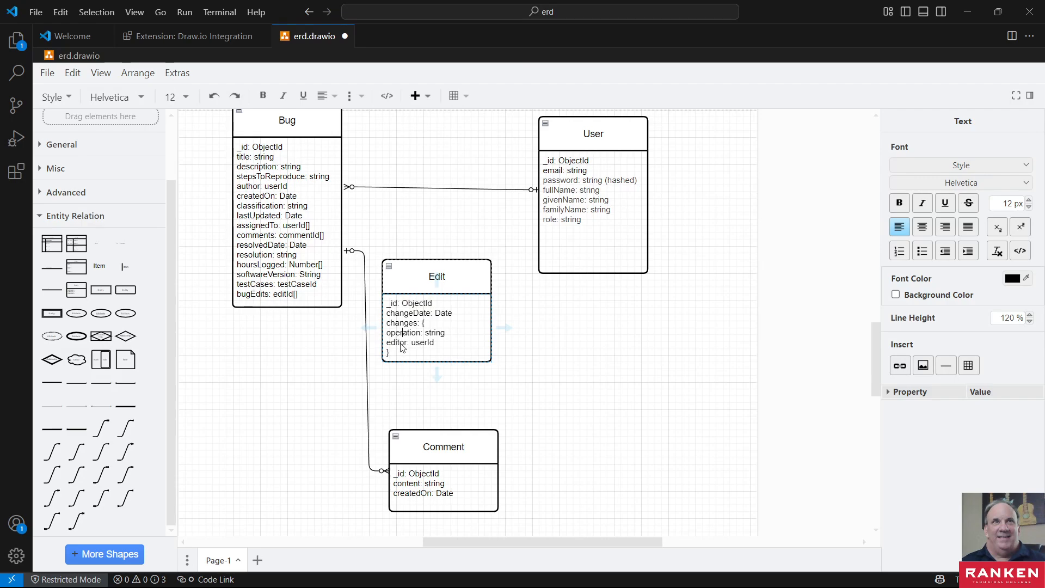
pyautogui.doubleClick(429, 343)
# - Move the Edit entity away from Bug and slightly down, clear of the Bug–Comment connector
pyautogui.click(442, 271)
pyautogui.moveTo(442, 270); pyautogui.dragTo(506, 299)
pyautogui.click(442, 243)
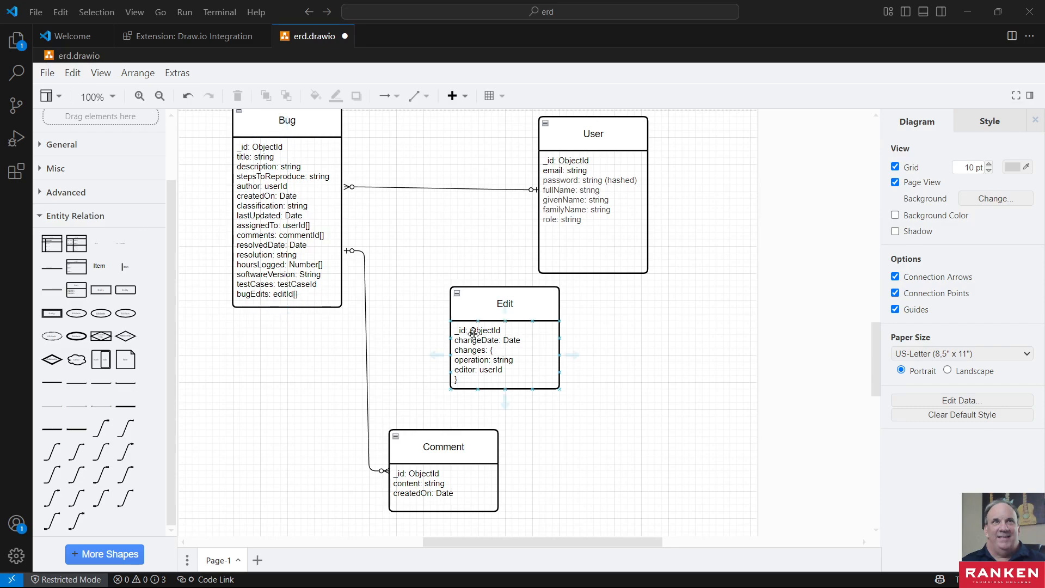
pyautogui.moveTo(499, 304); pyautogui.dragTo(493, 307)
pyautogui.click(469, 235)
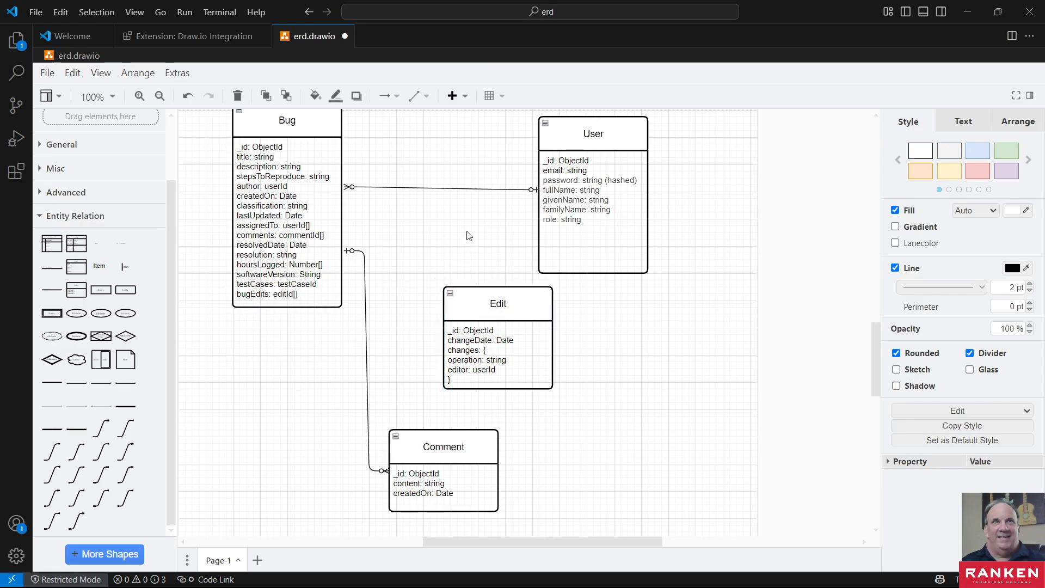
pyautogui.moveTo(107, 454)
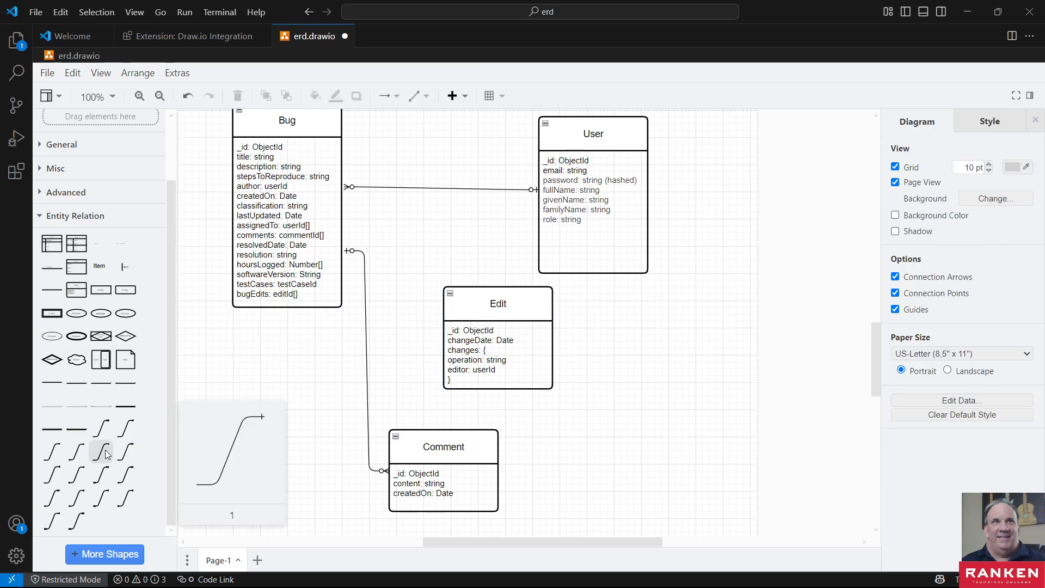
pyautogui.click(108, 477)
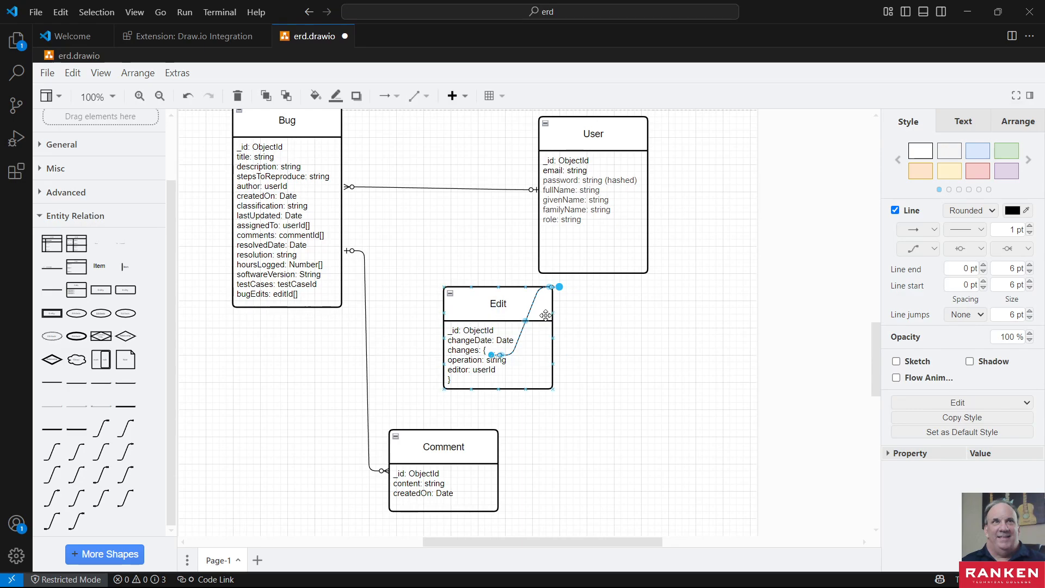
pyautogui.doubleClick(554, 291)
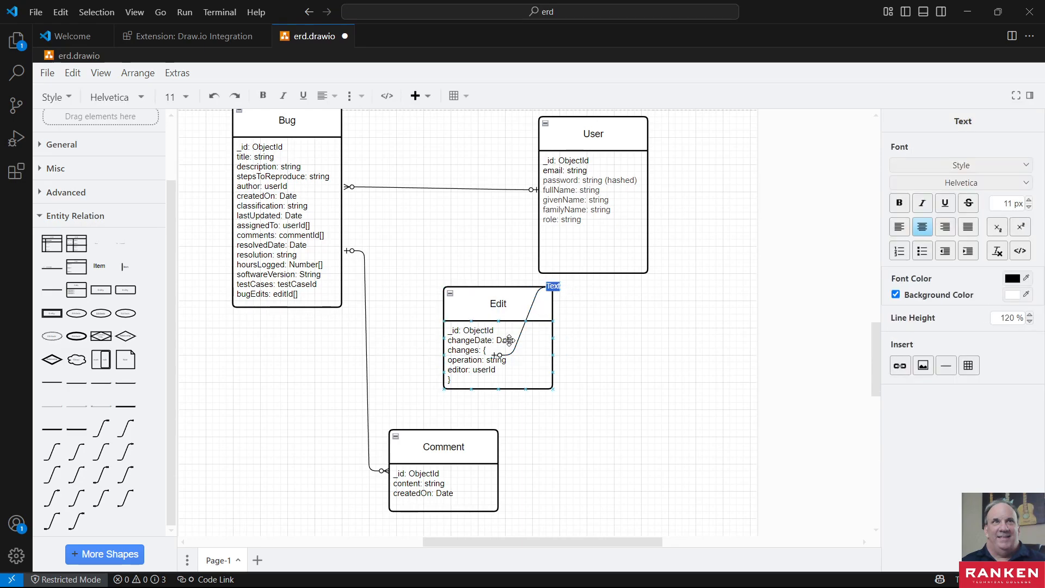
pyautogui.click(621, 347)
pyautogui.hotkey('ctrl', 'z')
pyautogui.hotkey('ctrl', 'z')
pyautogui.hotkey('ctrl', 'z')
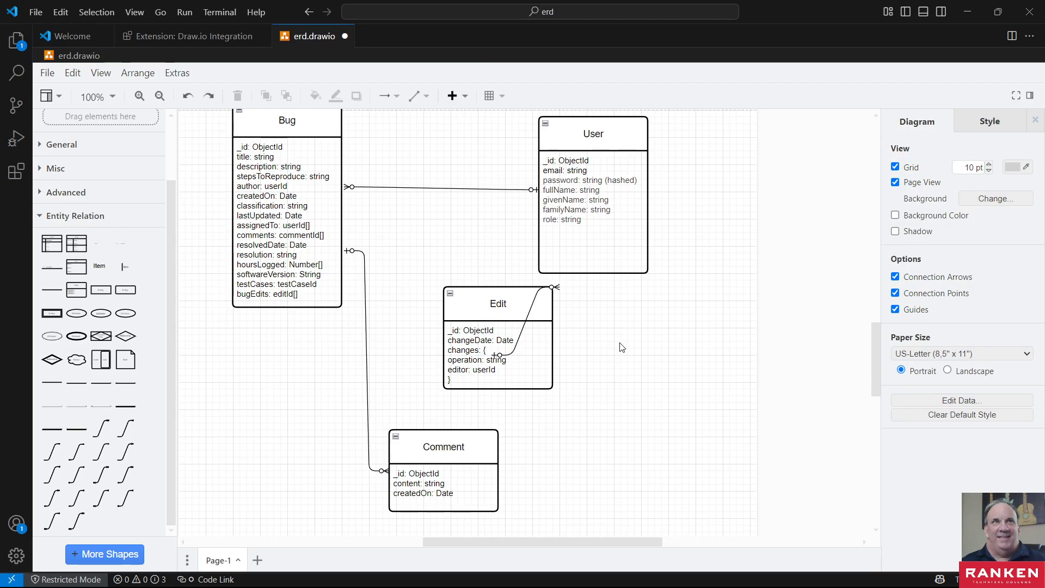
# - Move Edit below User and run a 1 Optional to Many Optional connector from Bug's edge to Edit, with the many end at Edit
pyautogui.moveTo(506, 303); pyautogui.dragTo(602, 324)
pyautogui.moveTo(100, 460)
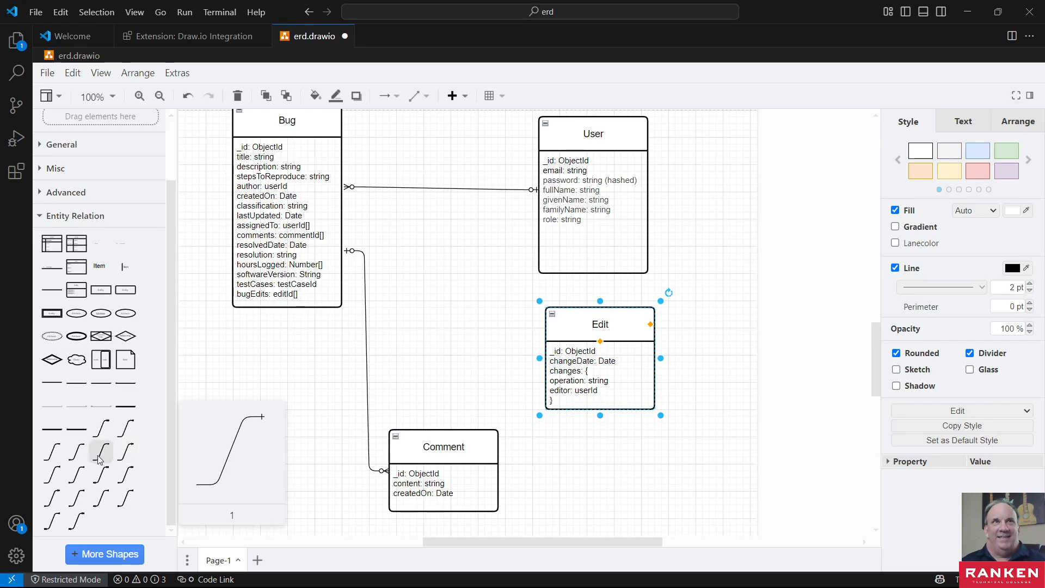
pyautogui.moveTo(96, 481)
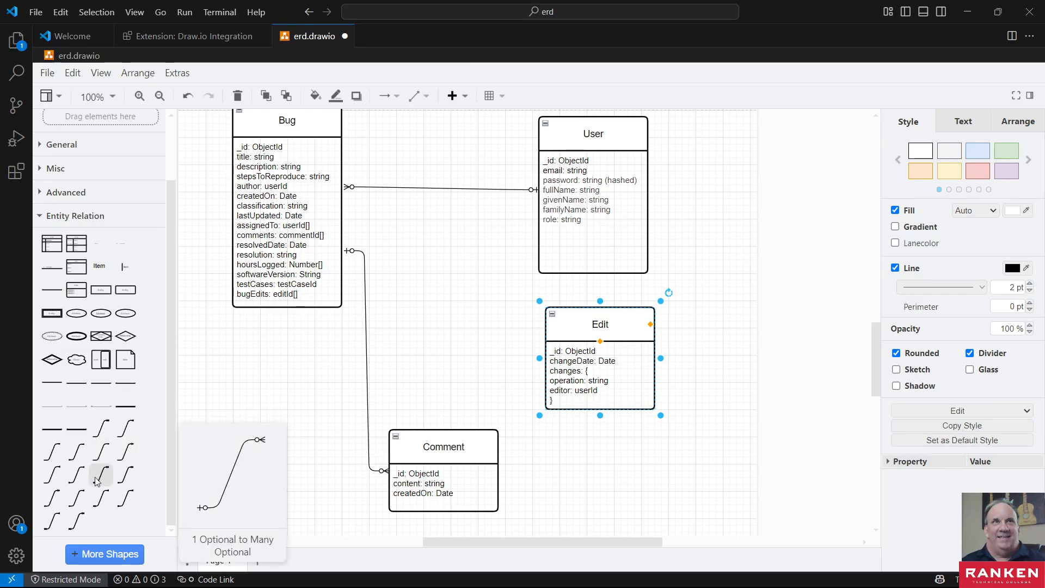
pyautogui.click(96, 481)
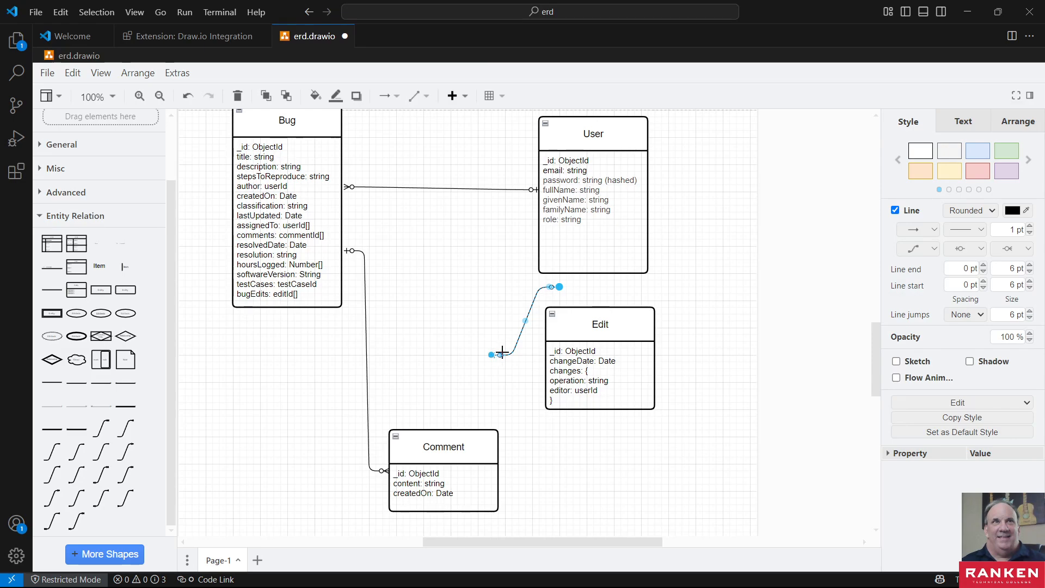
pyautogui.moveTo(499, 355); pyautogui.dragTo(341, 215)
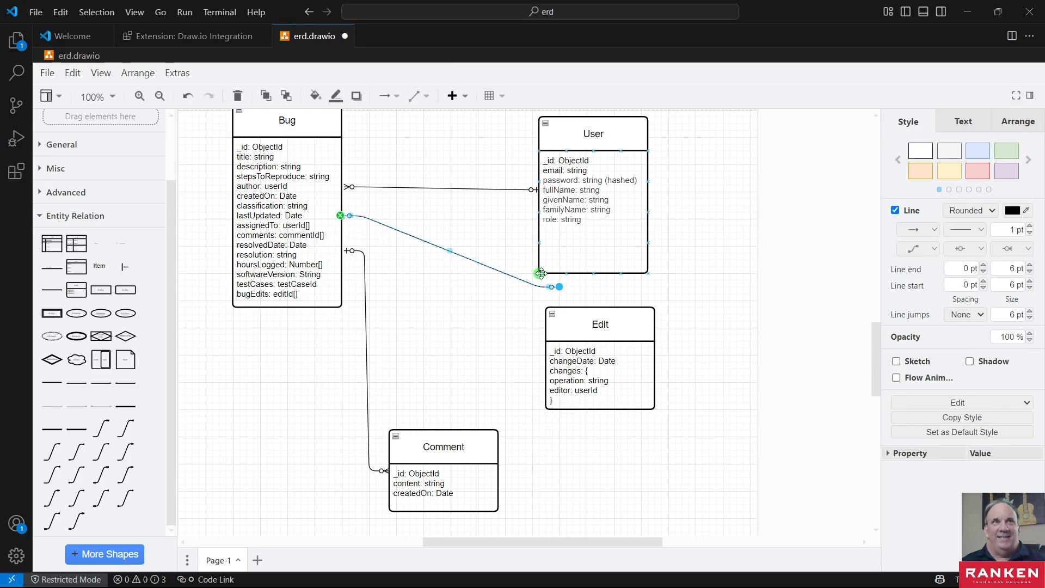
pyautogui.moveTo(559, 286); pyautogui.dragTo(538, 354)
pyautogui.click(502, 369)
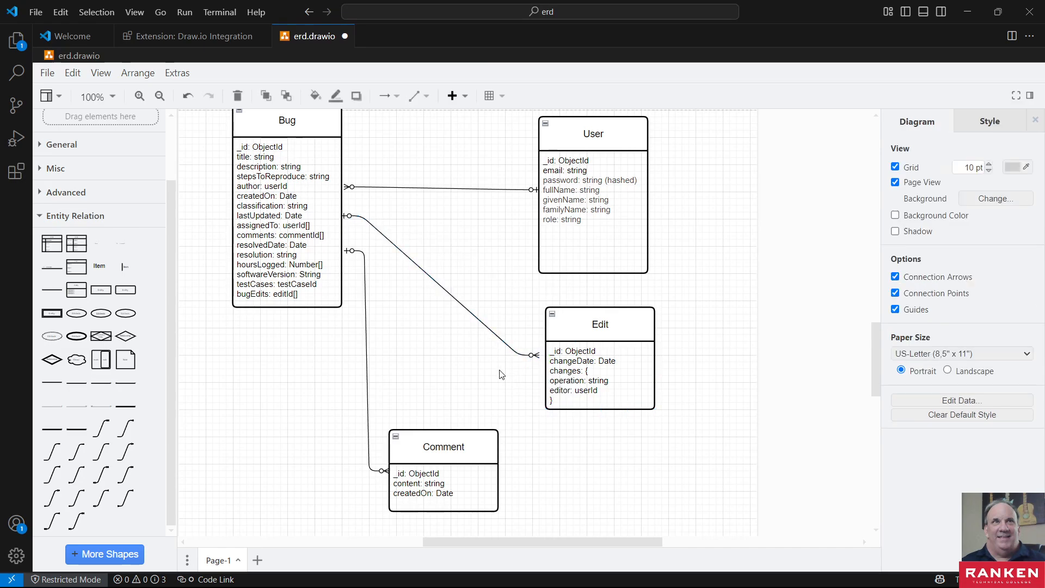
# - Adjust the Bug–Edit connector so its many end touches Edit's edge and its one end meets Bug's edge
pyautogui.click(531, 354)
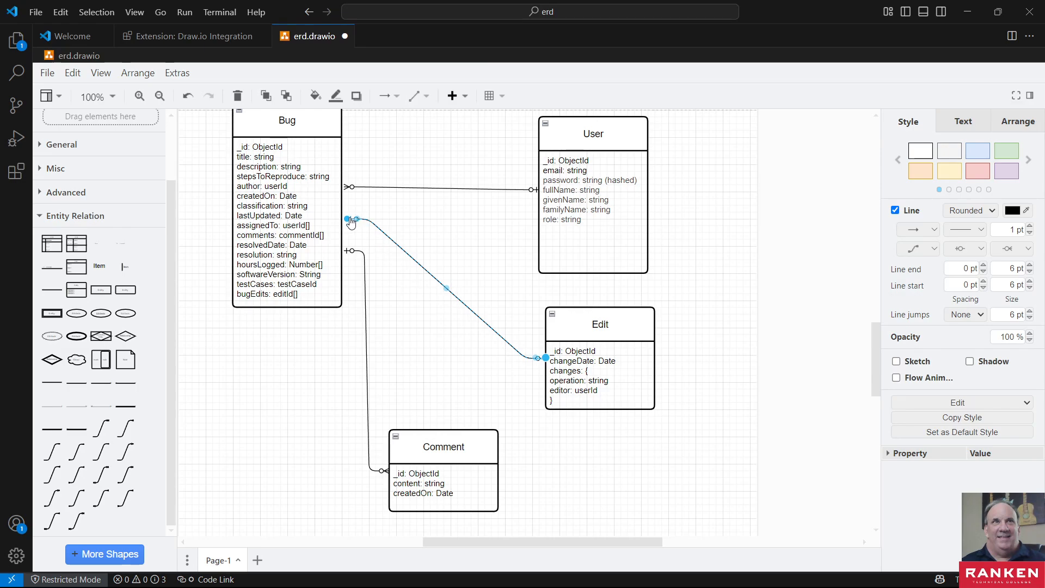
pyautogui.moveTo(349, 220); pyautogui.dragTo(346, 217)
pyautogui.click(453, 230)
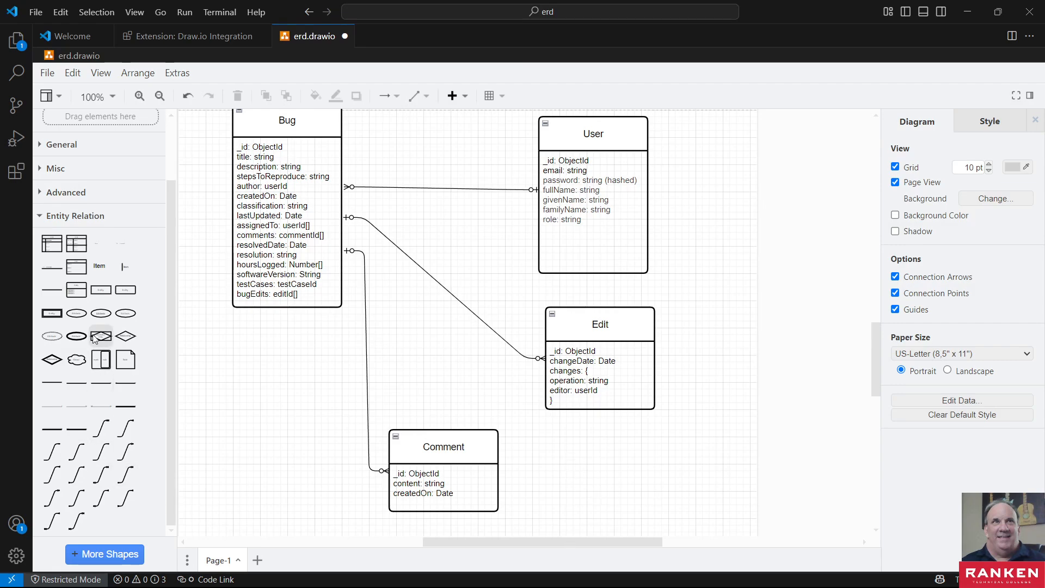
# - Add an entity shape with an attribute list and place it beside Comment, below Edit
pyautogui.moveTo(88, 301)
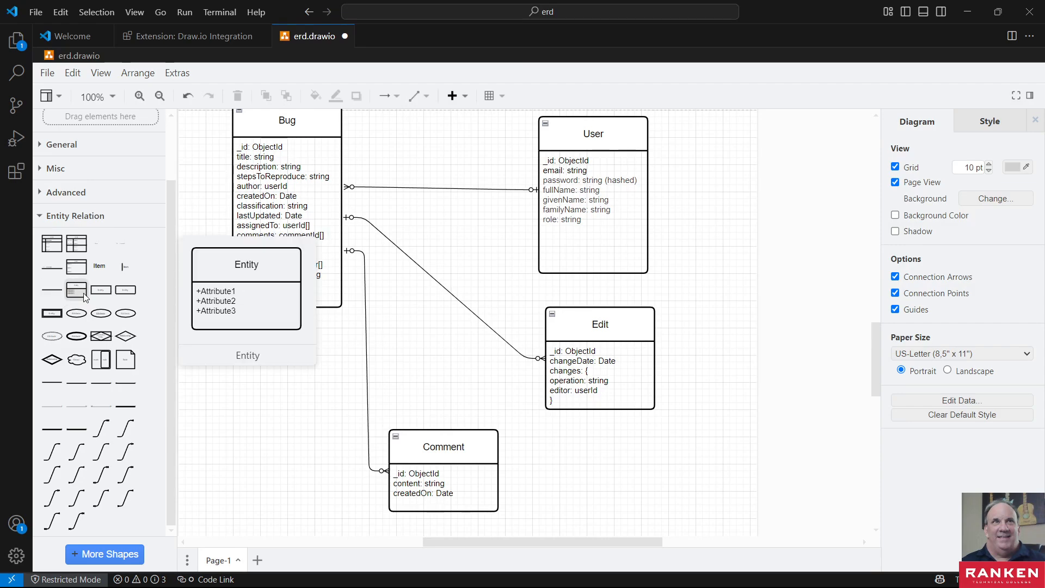
pyautogui.click(83, 292)
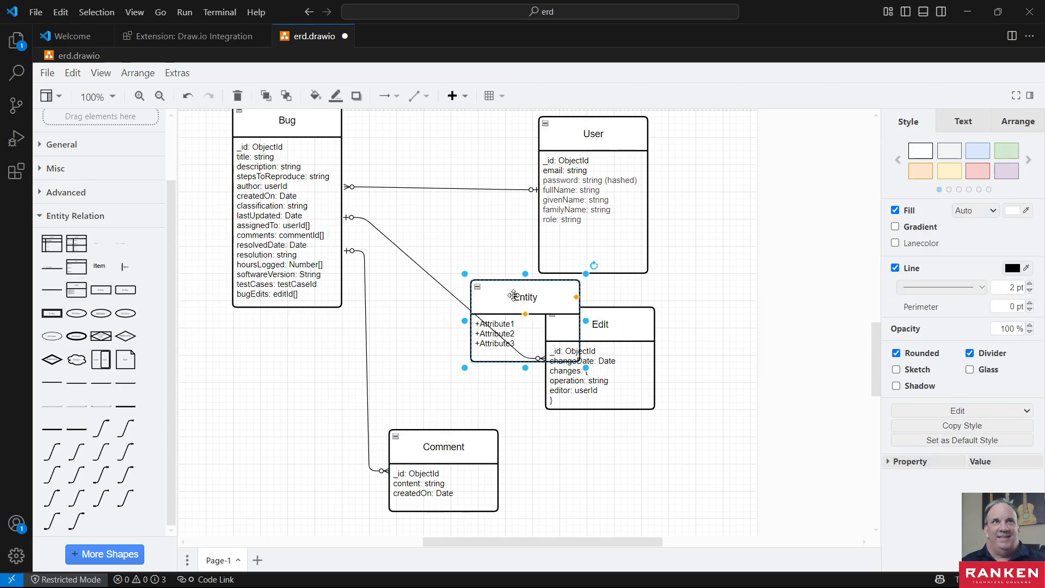
pyautogui.moveTo(513, 296); pyautogui.dragTo(575, 457)
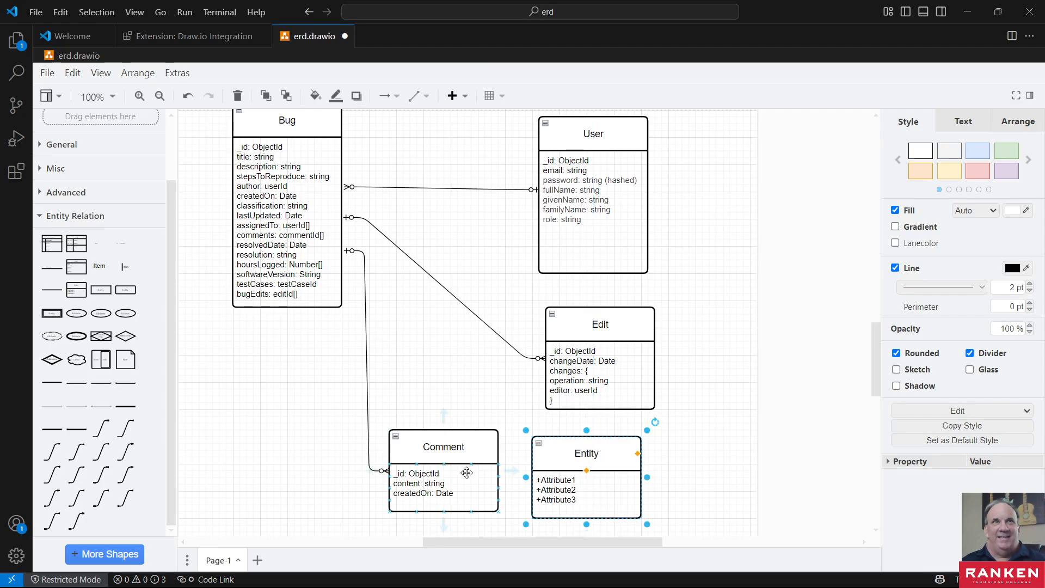
pyautogui.click(388, 475)
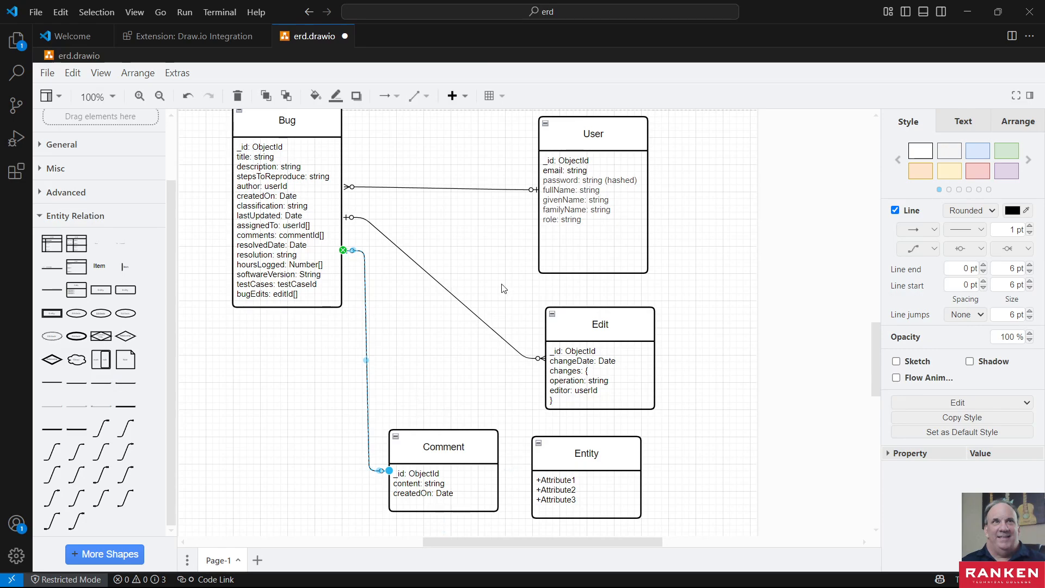
# - Rearrange the entities: Edit above the gap between Bug and User, User farther out and lower, and Bug lower at about User's height
pyautogui.moveTo(604, 144); pyautogui.dragTo(693, 143)
pyautogui.moveTo(600, 332); pyautogui.dragTo(505, 149)
pyautogui.moveTo(650, 151); pyautogui.dragTo(664, 245)
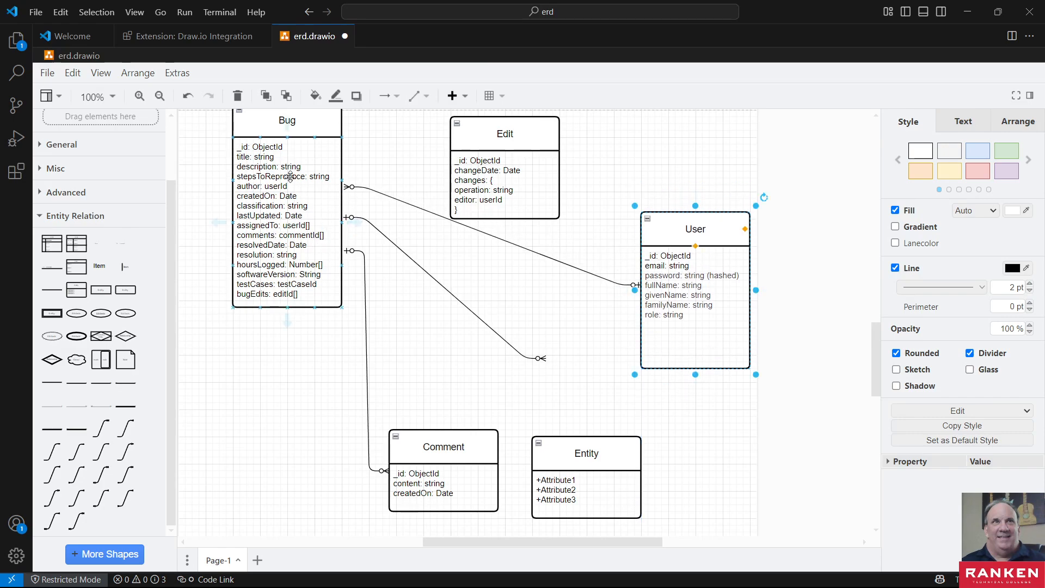
pyautogui.moveTo(298, 131); pyautogui.dragTo(287, 230)
# - Move the Bug end of the Bug–Edit connector up to the lower edge of Bug's header, above the Bug–User connector
pyautogui.click(536, 367)
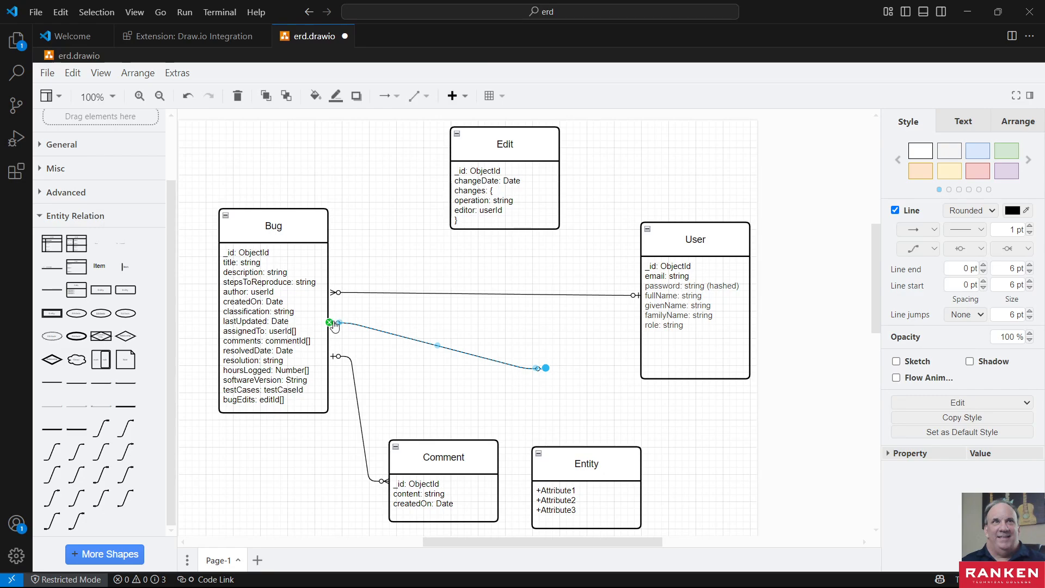
pyautogui.moveTo(333, 326); pyautogui.dragTo(332, 248)
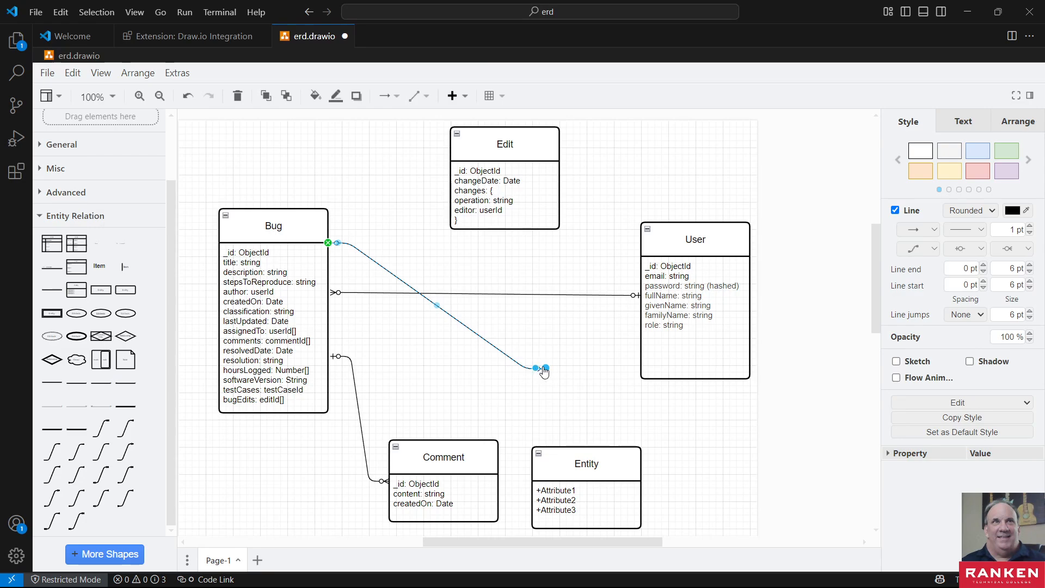
pyautogui.moveTo(544, 372); pyautogui.dragTo(496, 228)
pyautogui.click(544, 372)
pyautogui.click(538, 368)
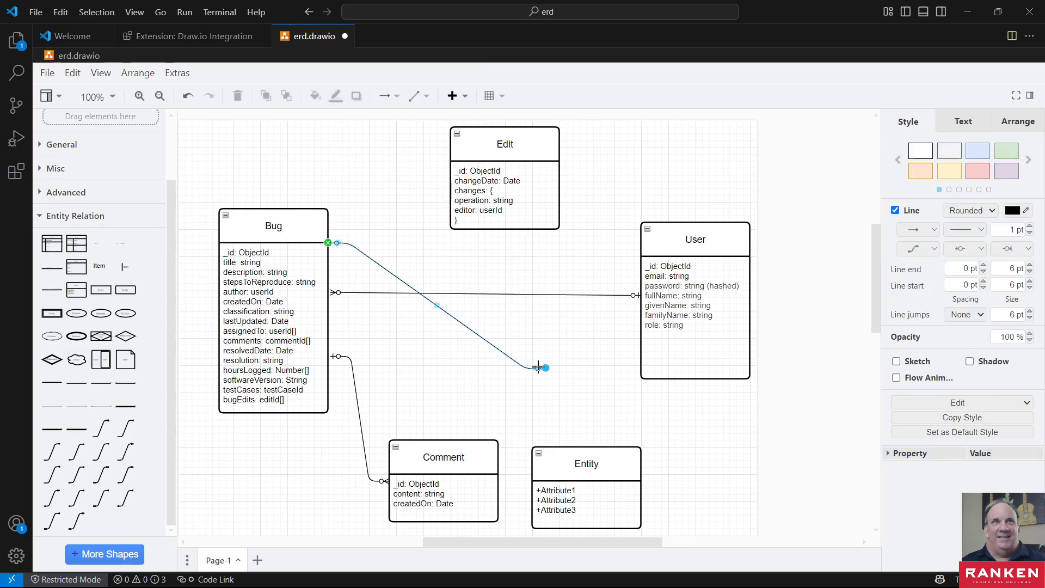
pyautogui.moveTo(538, 367); pyautogui.dragTo(533, 316)
pyautogui.moveTo(537, 368); pyautogui.dragTo(553, 342)
pyautogui.doubleClick(539, 369)
pyautogui.click(559, 374)
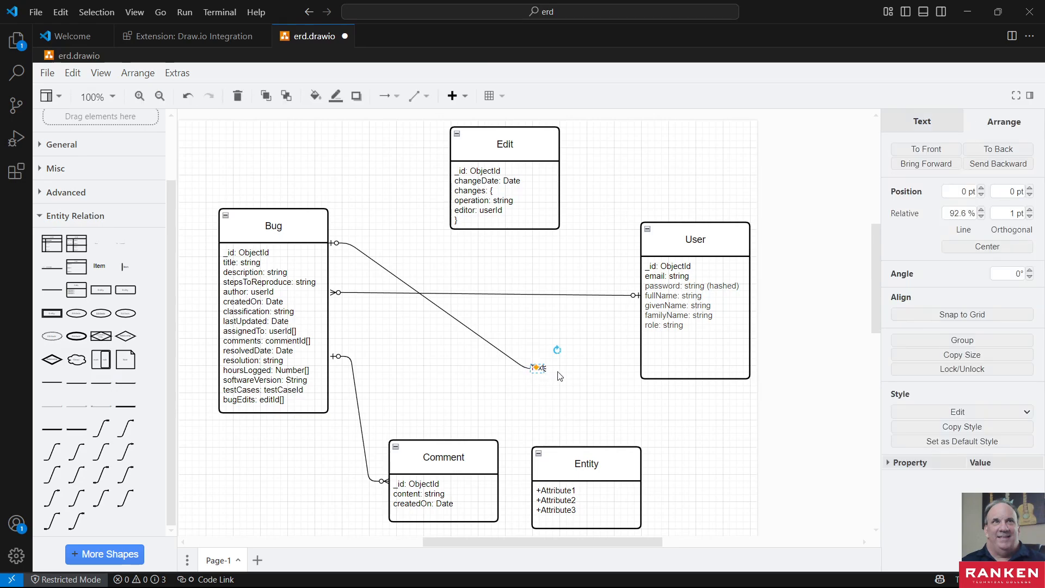
pyautogui.click(548, 370)
pyautogui.click(582, 384)
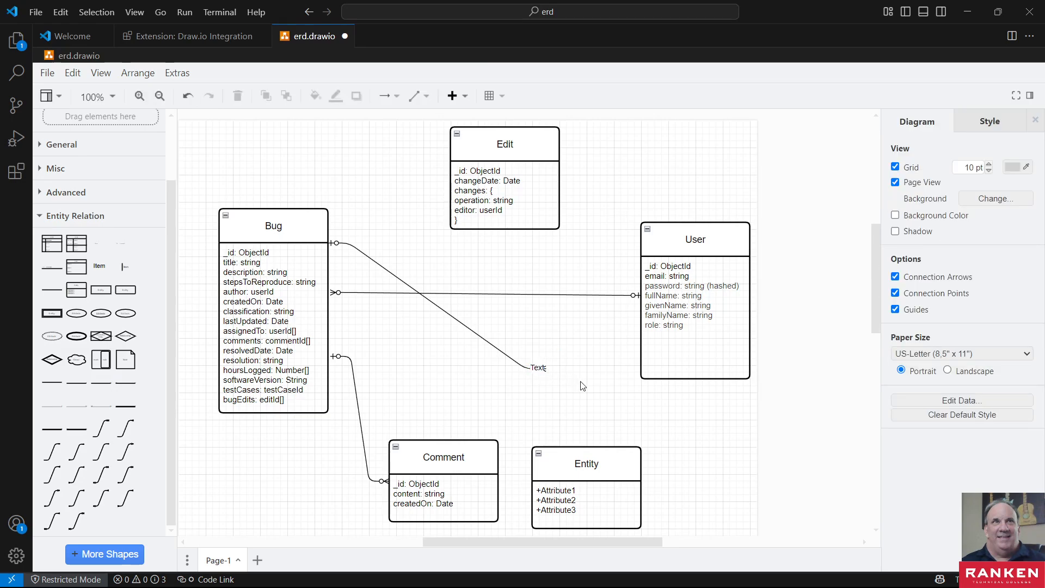
pyautogui.hotkey('ctrl', 'z')
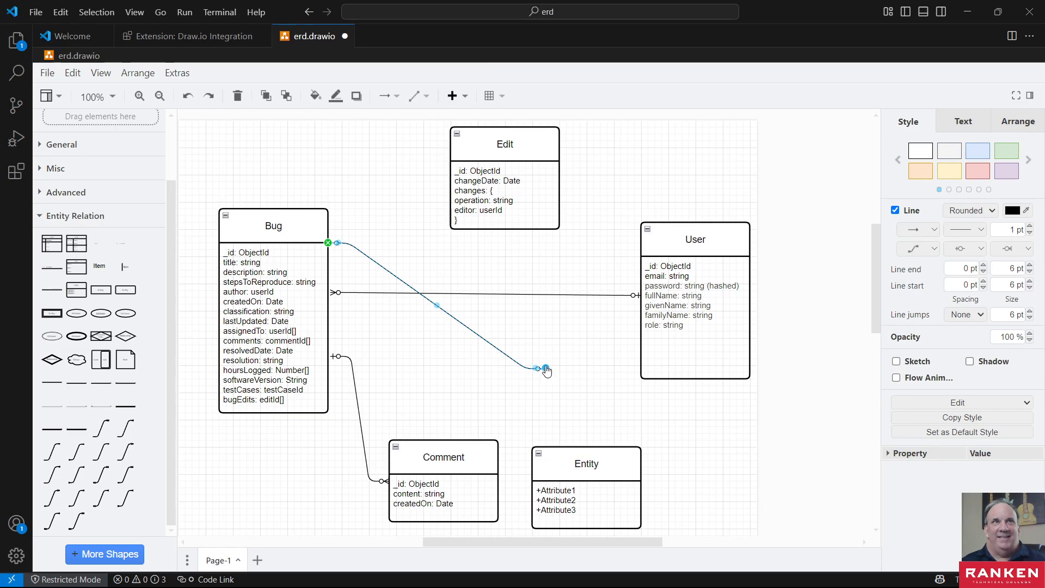
# - Attach the loose many end of the Bug–Edit connector to the side of Edit facing Bug
pyautogui.moveTo(546, 369); pyautogui.dragTo(448, 210)
pyautogui.click(494, 256)
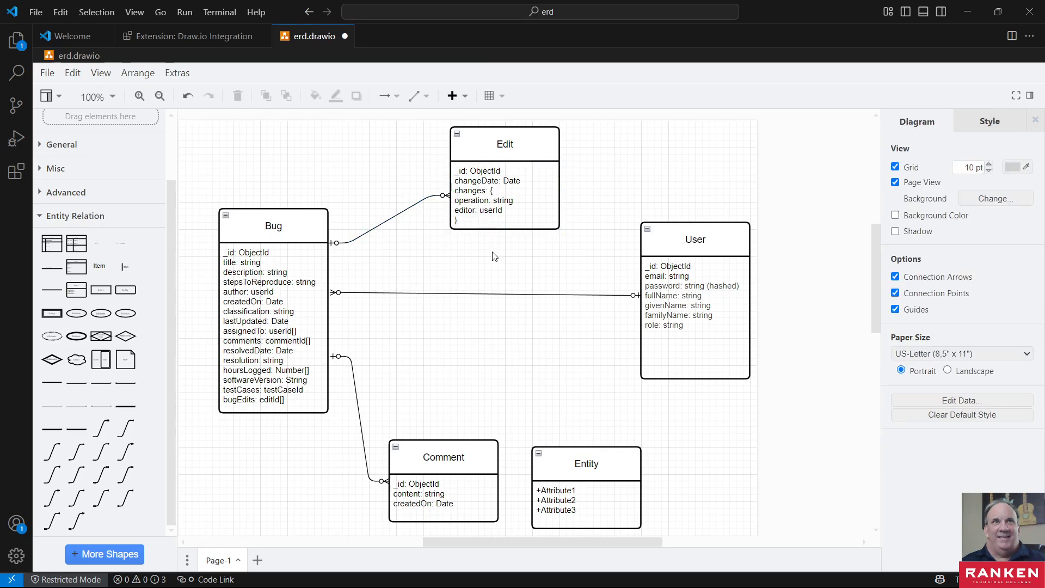
# - Add another entity shape with an attribute list between Bug and User, above Comment, and name it Testcase
pyautogui.moveTo(586, 456)
pyautogui.moveTo(79, 276)
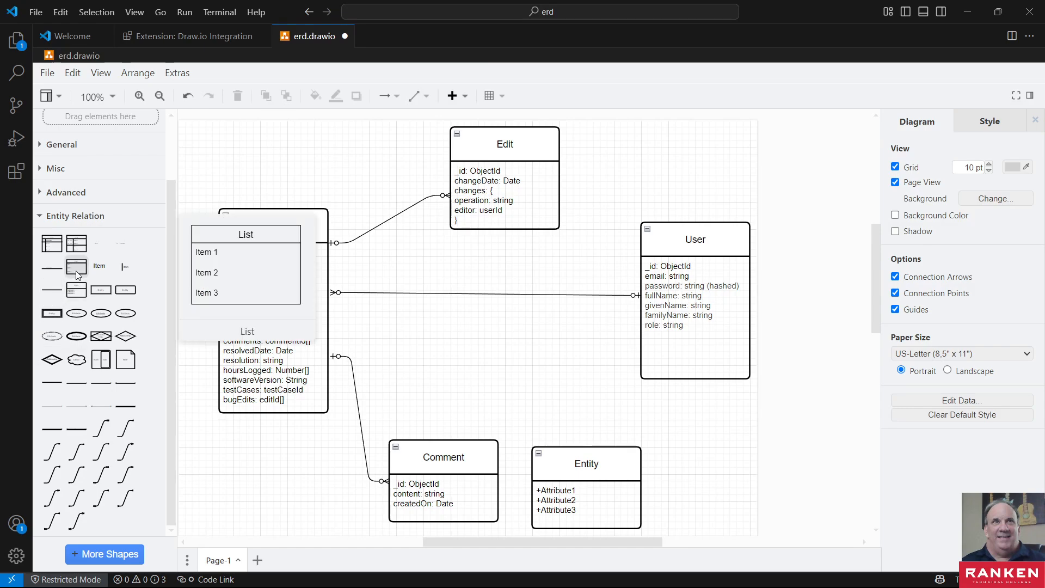
pyautogui.click(79, 299)
pyautogui.moveTo(519, 307); pyautogui.dragTo(492, 328)
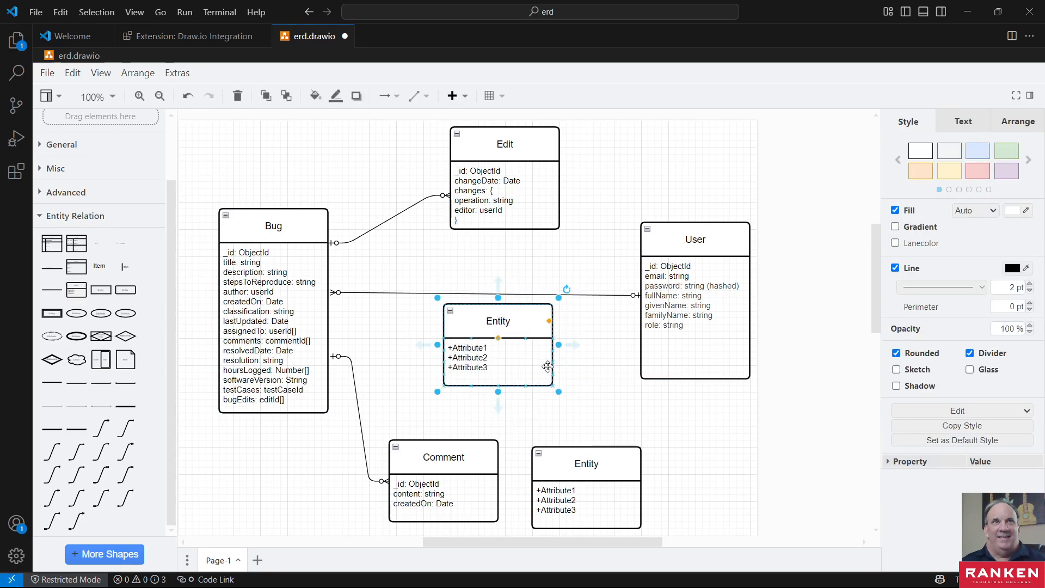
pyautogui.doubleClick(494, 323)
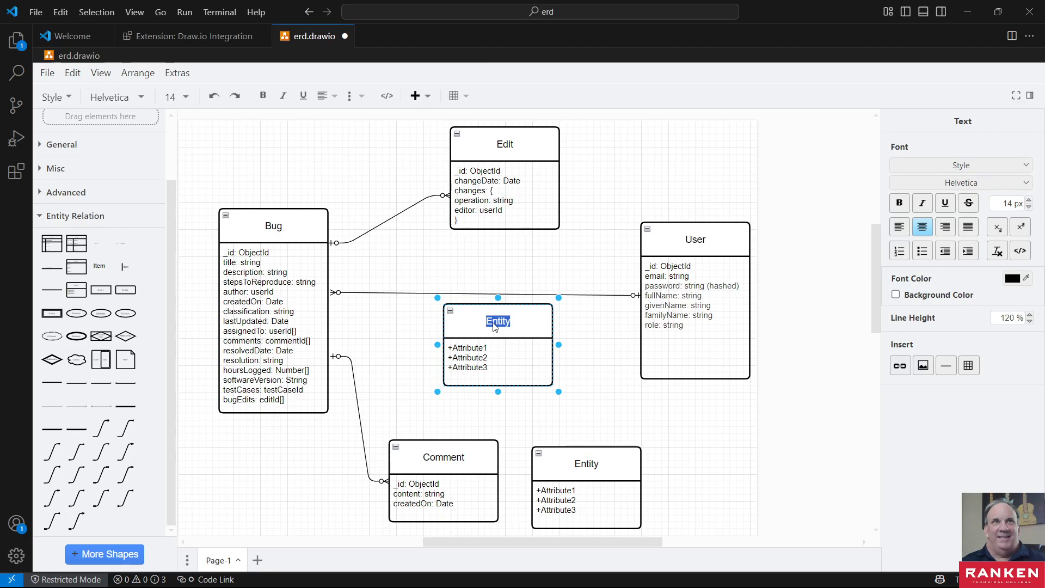
pyautogui.write('Testcase')
# - Correct the capitalization of the Testcase entity's name so that it reads TestCase
pyautogui.press('Insert')
pyautogui.press('Insert')
pyautogui.press('Insert')
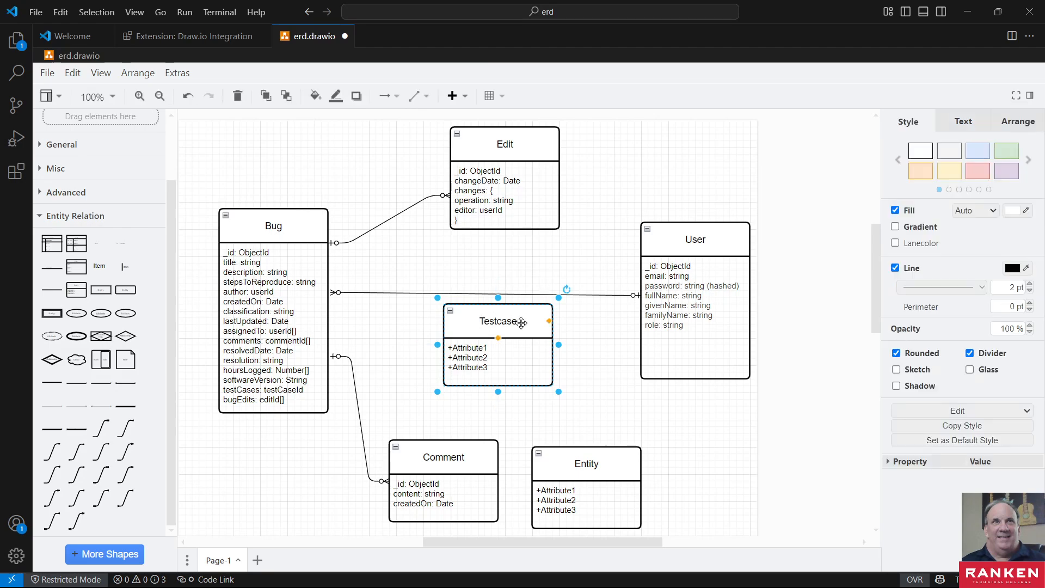
pyautogui.click(517, 320)
pyautogui.doubleClick(521, 322)
pyautogui.click(521, 322)
pyautogui.doubleClick(500, 324)
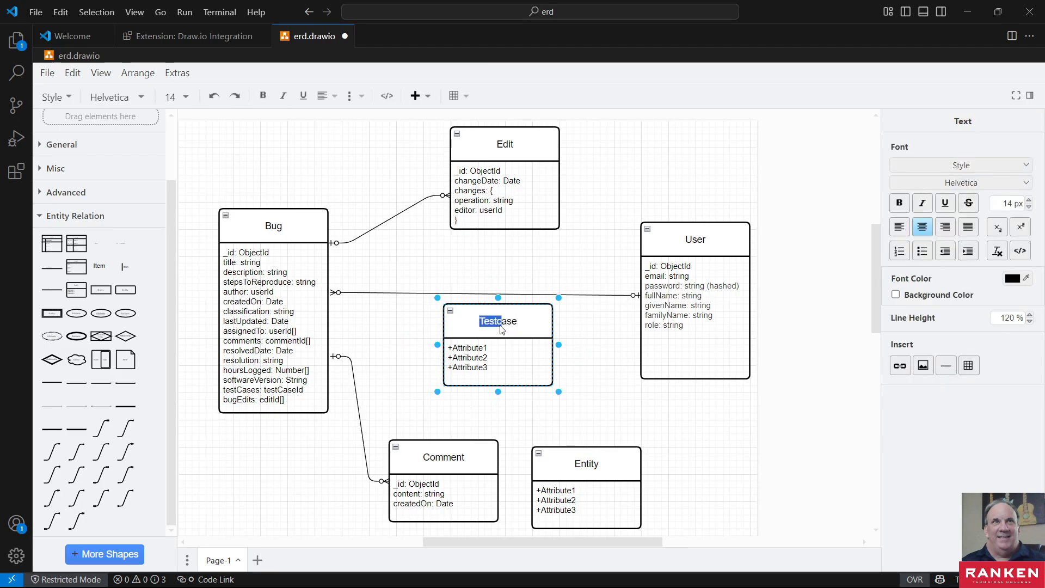
pyautogui.click(501, 322)
pyautogui.press('Delete')
pyautogui.write('C')
pyautogui.click(530, 349)
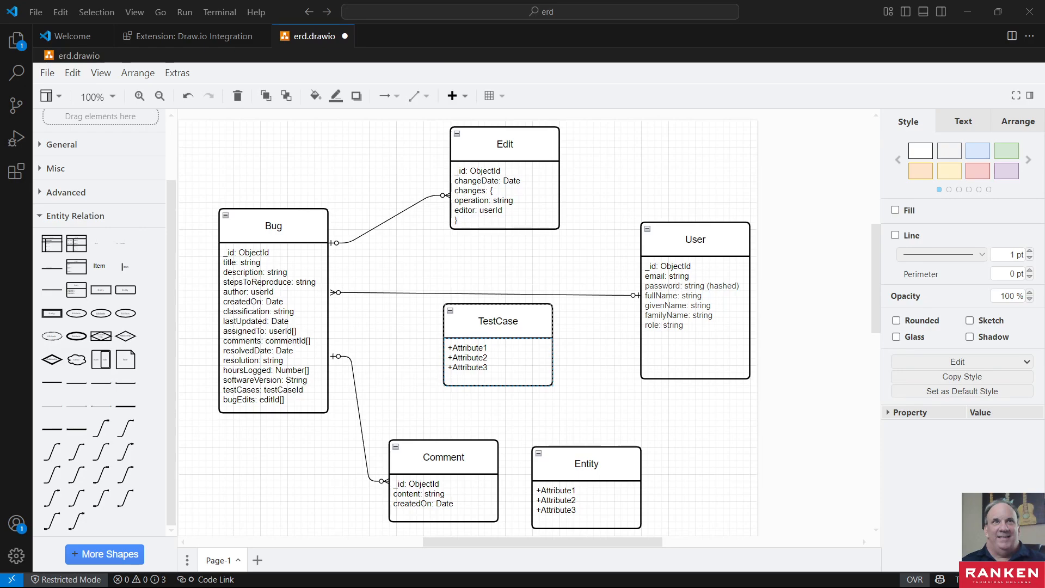
# - Replace TestCase's placeholder attributes with the copied fields testCaseId: ObjectId, status: string and addedBy: userId
pyautogui.click(480, 328)
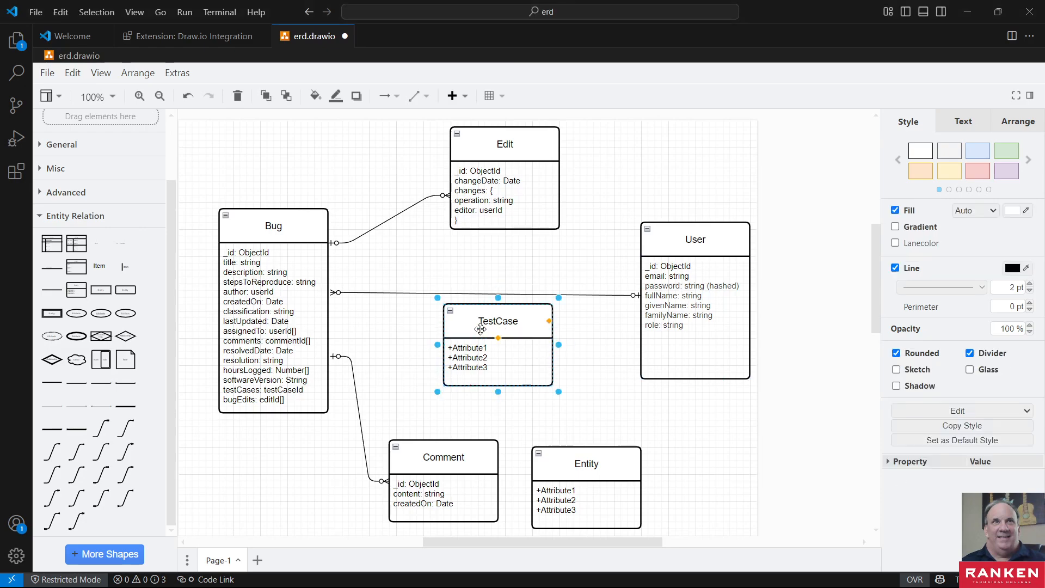
pyautogui.click(468, 360)
pyautogui.tripleClick(467, 360)
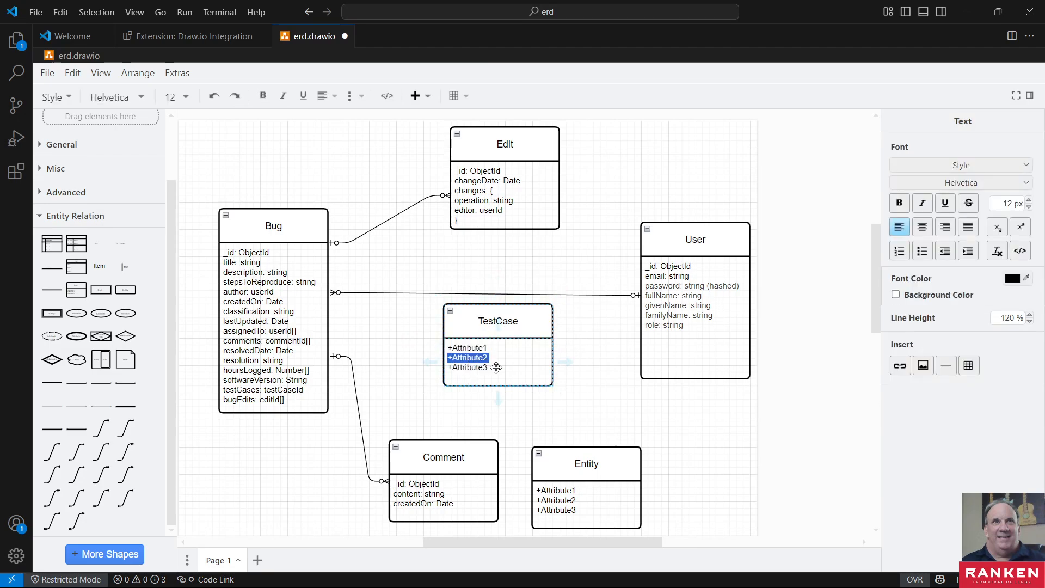
pyautogui.click(496, 367)
pyautogui.tripleClick(486, 369)
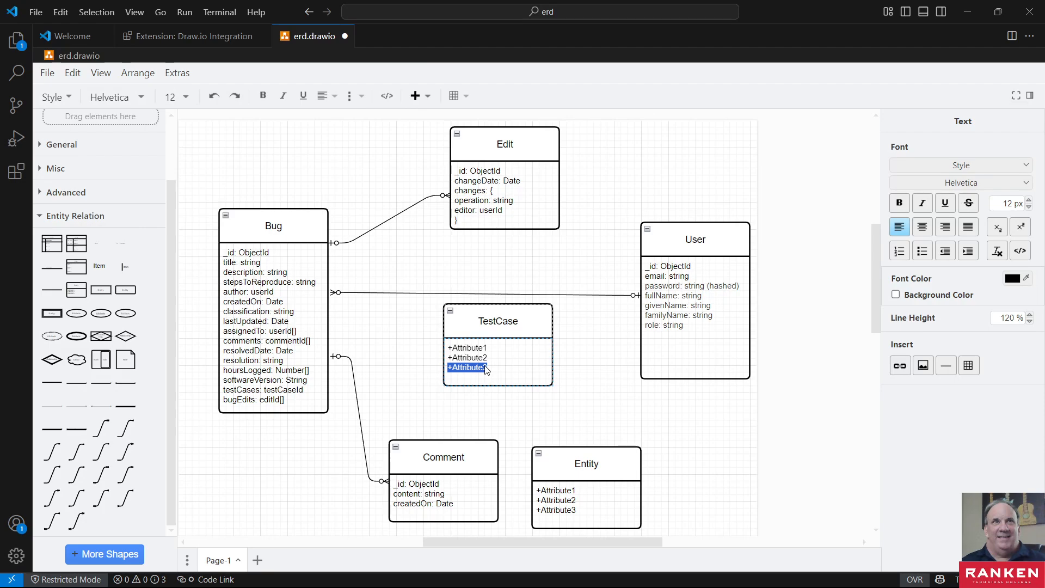
pyautogui.tripleClick(479, 358)
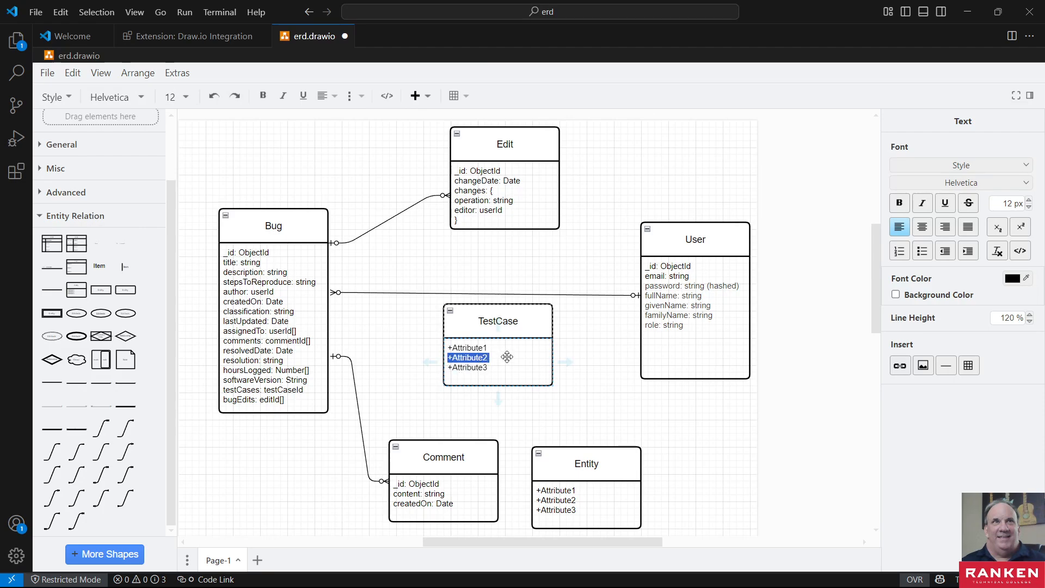
pyautogui.tripleClick(457, 348)
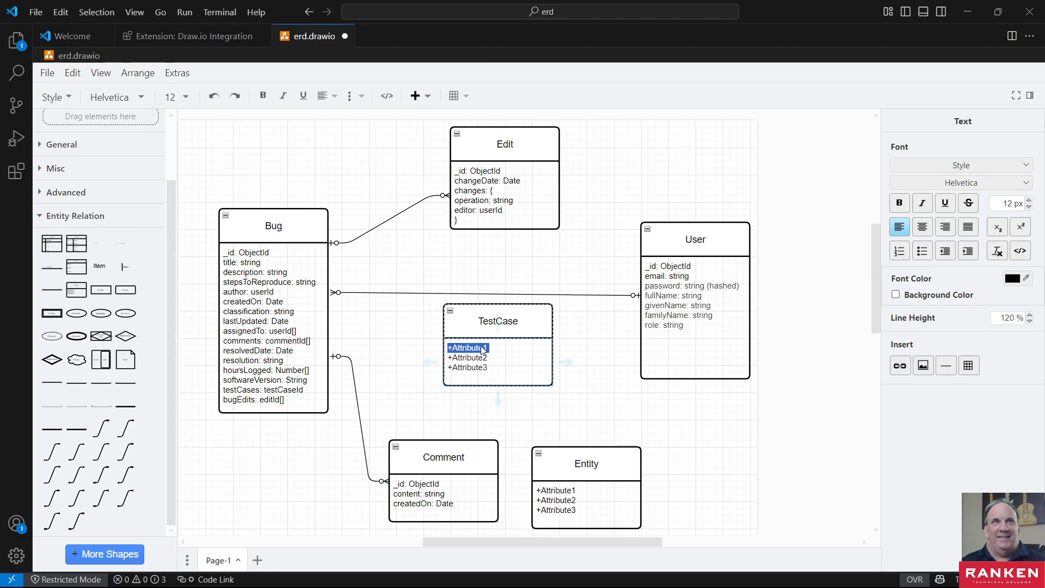
pyautogui.press('Delete')
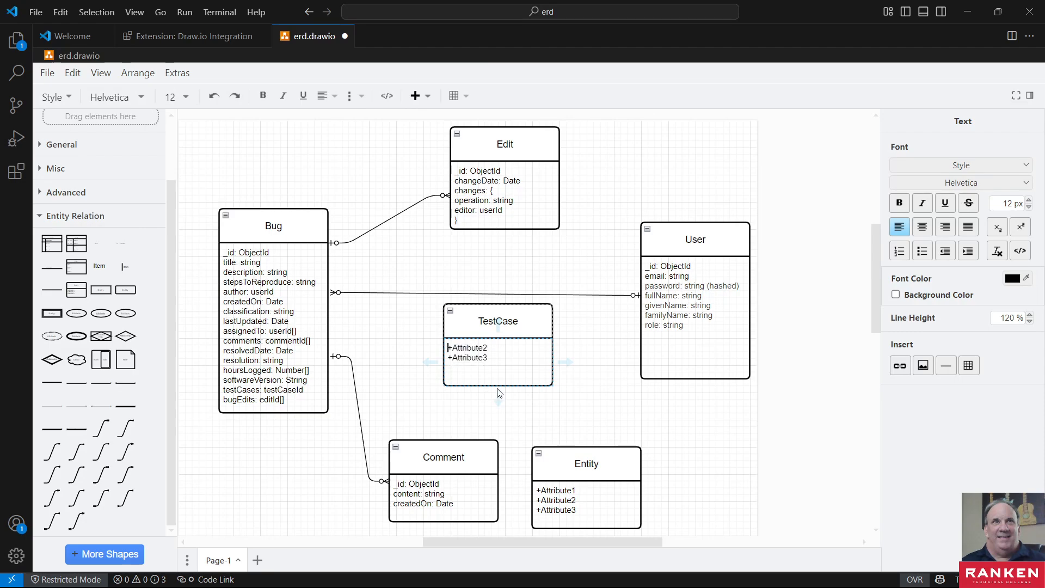
pyautogui.click(501, 362)
pyautogui.click(490, 356)
pyautogui.doubleClick(490, 356)
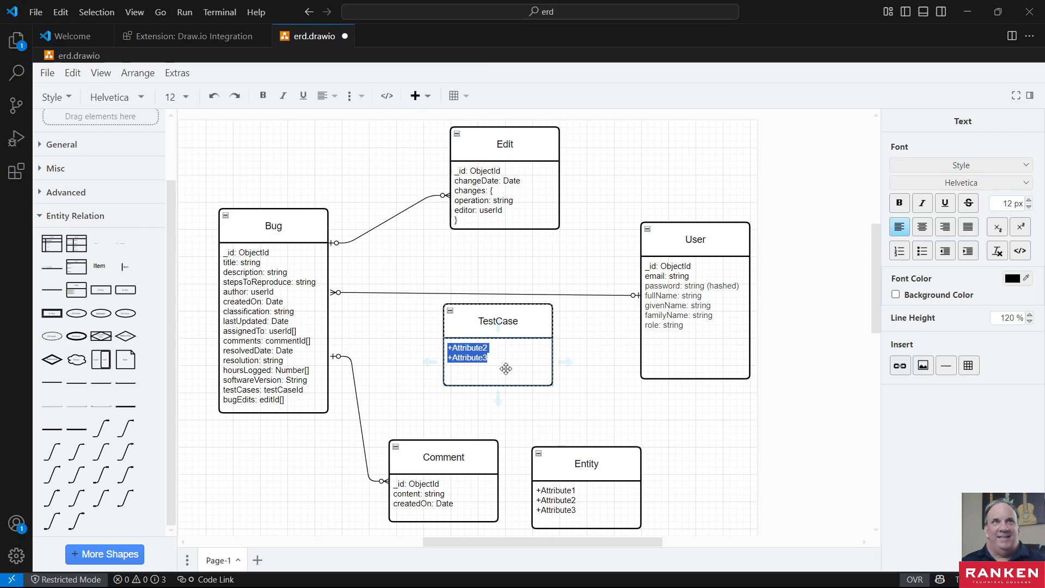
pyautogui.write('testCaseId: ObjectId status: string addedBy: userId')
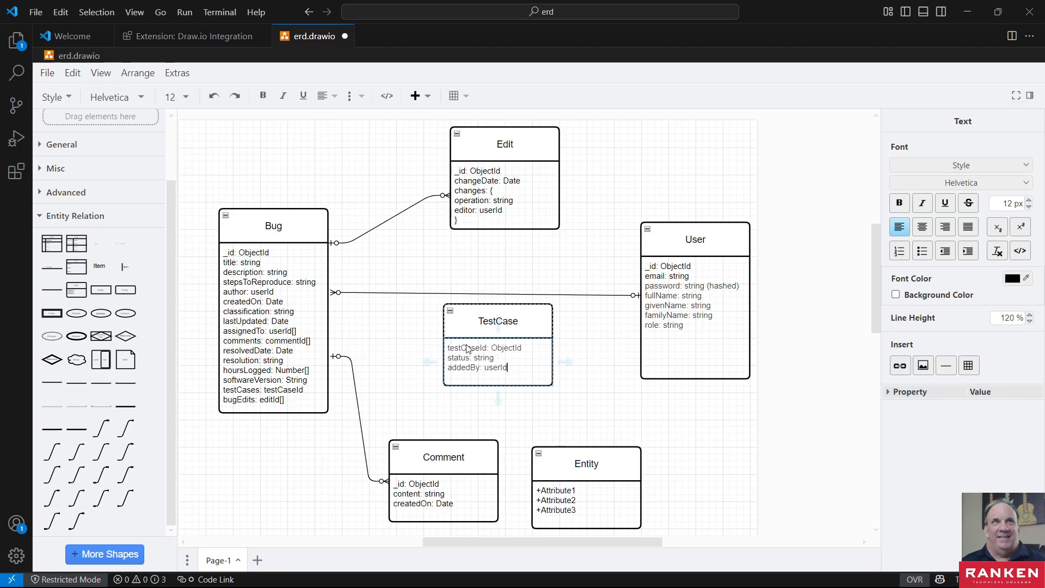
# - Rename the testCaseId attribute in TestCase to _id, keeping its ObjectId type
pyautogui.doubleClick(467, 348)
pyautogui.write('_id')
pyautogui.click(515, 364)
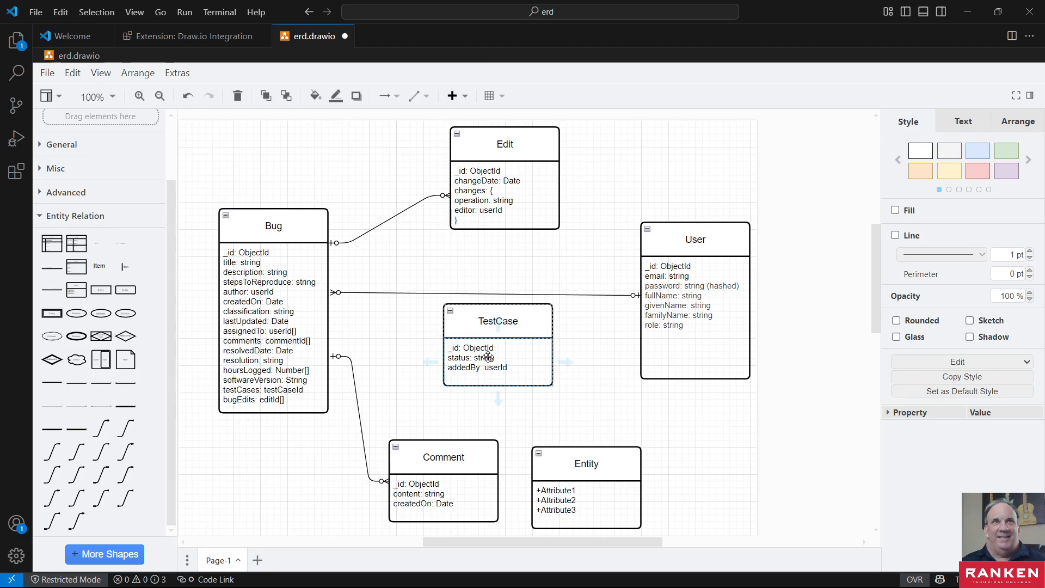
pyautogui.click(462, 326)
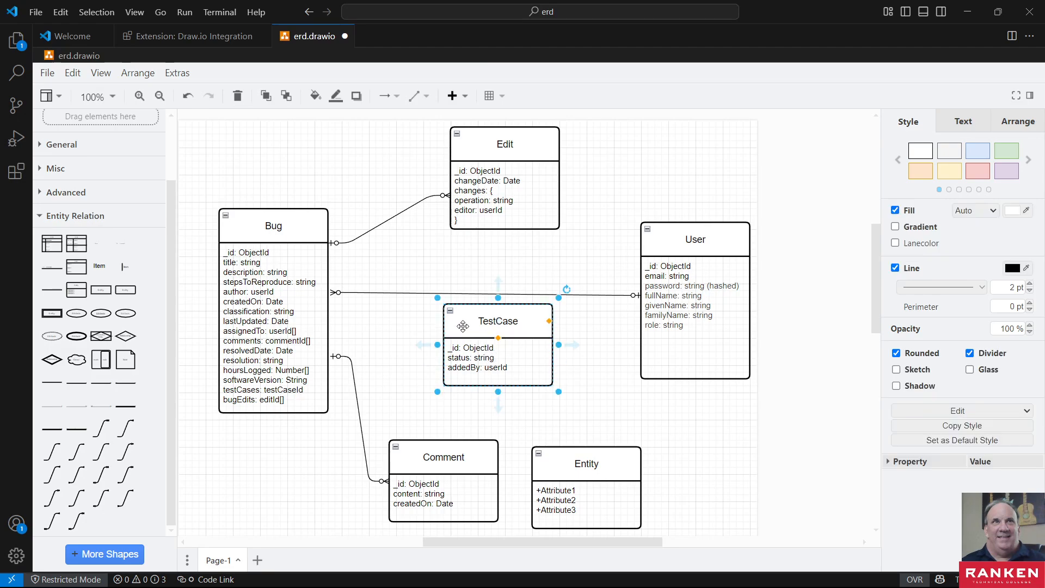
pyautogui.click(568, 395)
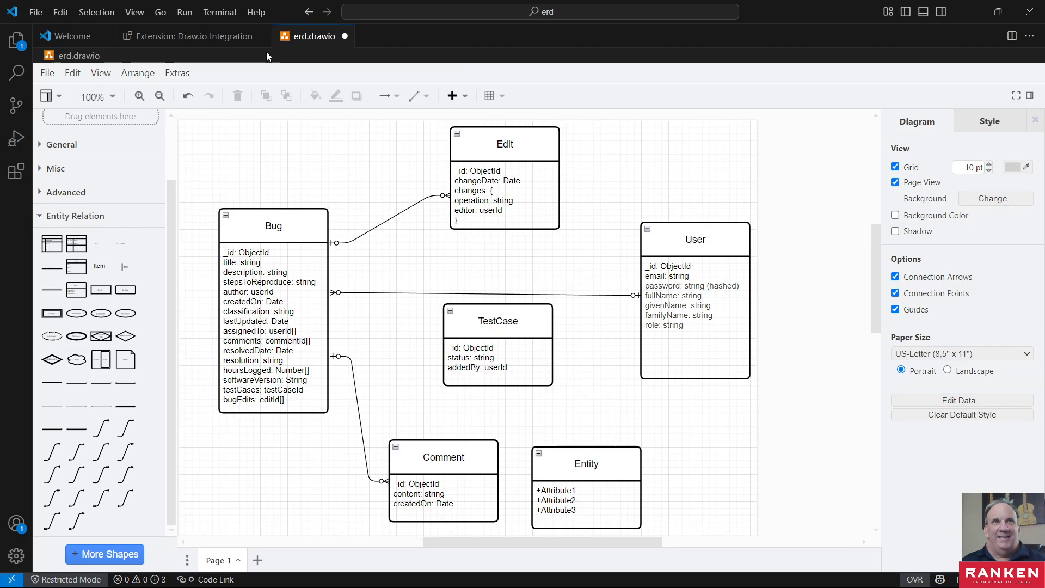
pyautogui.click(487, 330)
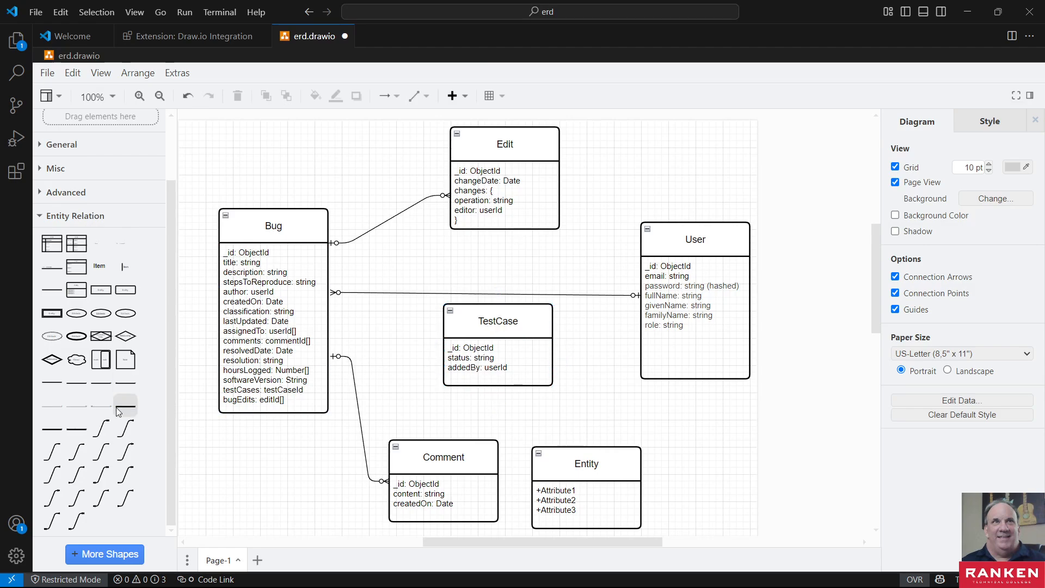
pyautogui.moveTo(98, 474)
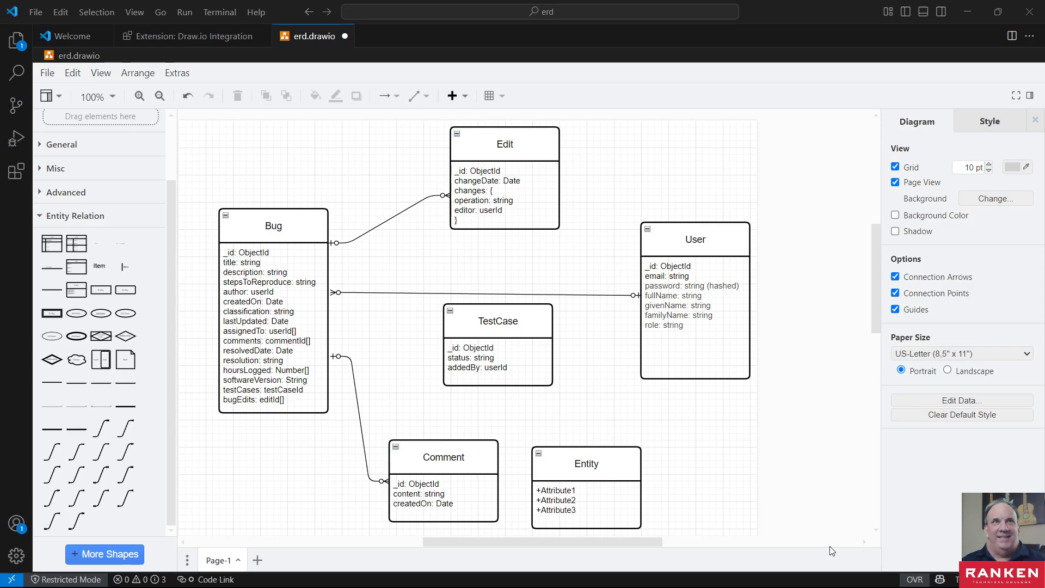
pyautogui.click(537, 337)
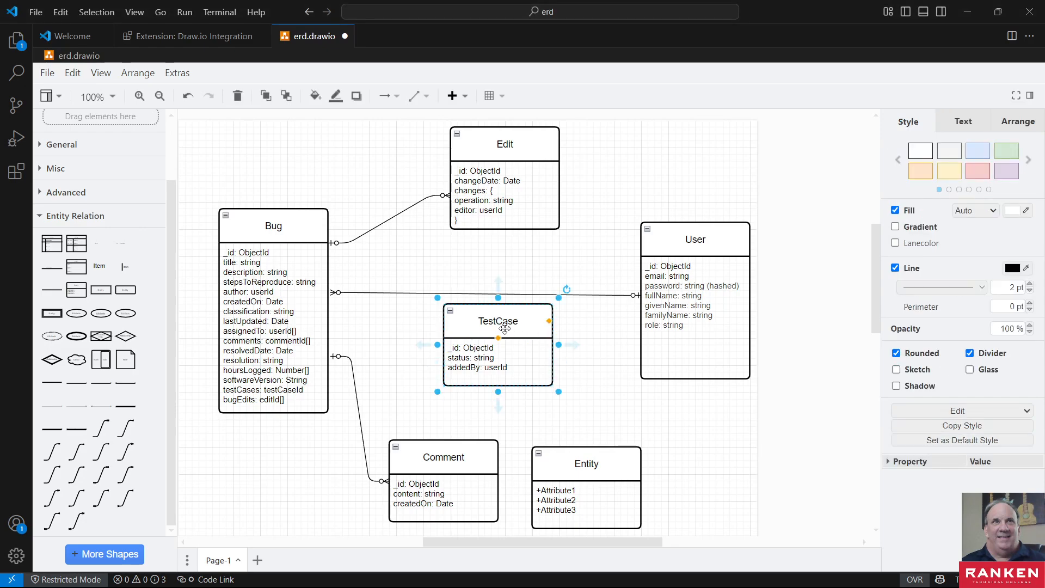
pyautogui.click(393, 330)
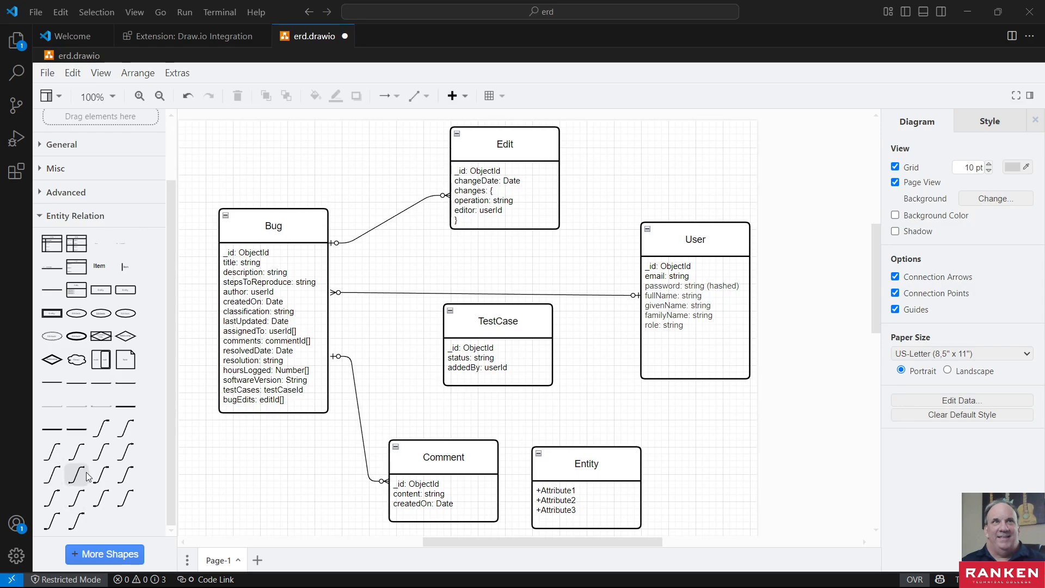
# - Add a 1 Optional to Many Optional connector from Bug, between its User and Comment connectors, with the many end on TestCase
pyautogui.moveTo(101, 479)
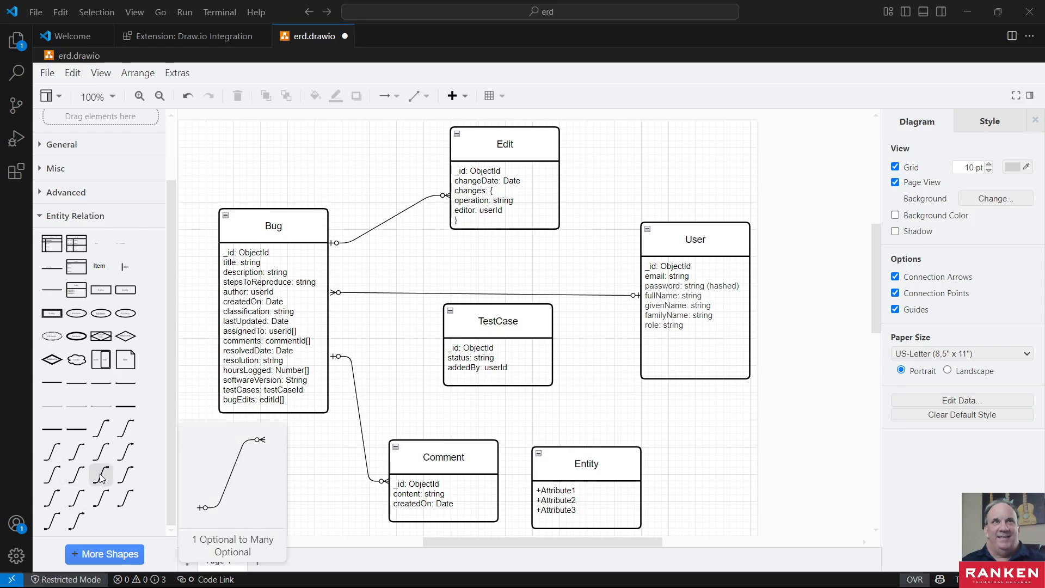
pyautogui.click(101, 478)
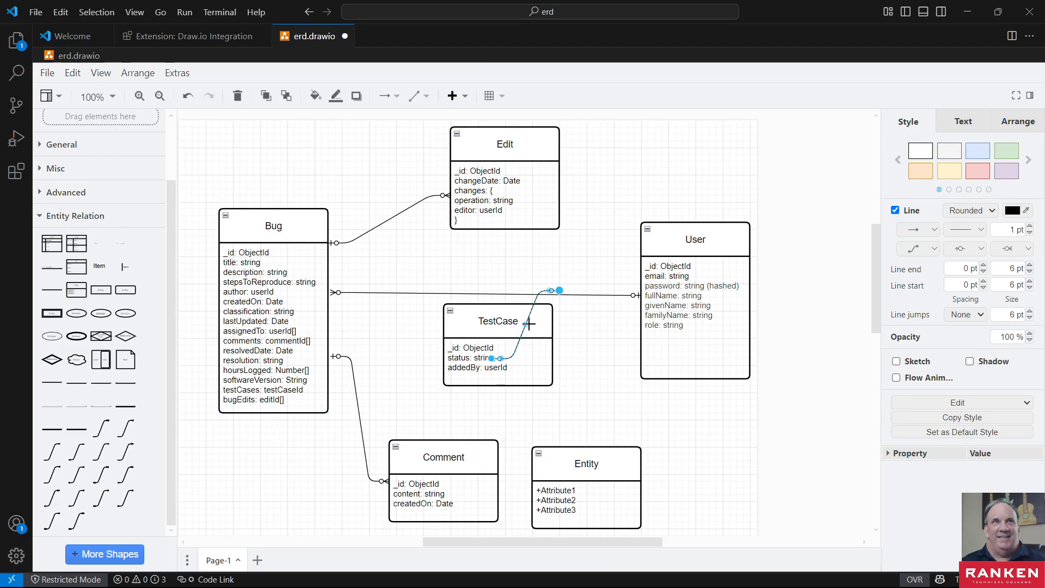
pyautogui.moveTo(538, 298); pyautogui.dragTo(396, 316)
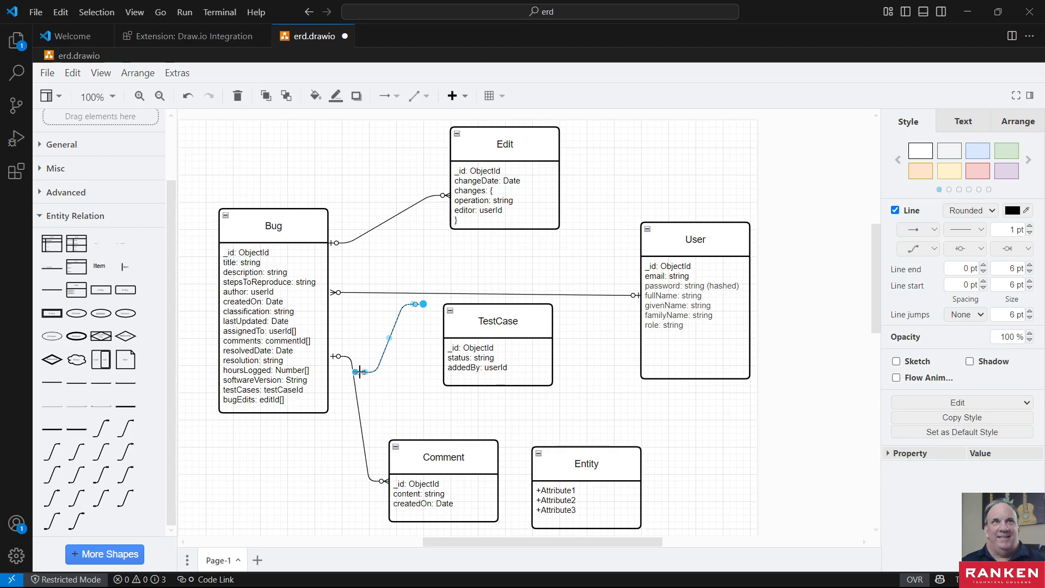
pyautogui.moveTo(356, 372); pyautogui.dragTo(315, 315)
pyautogui.moveTo(423, 304); pyautogui.dragTo(444, 331)
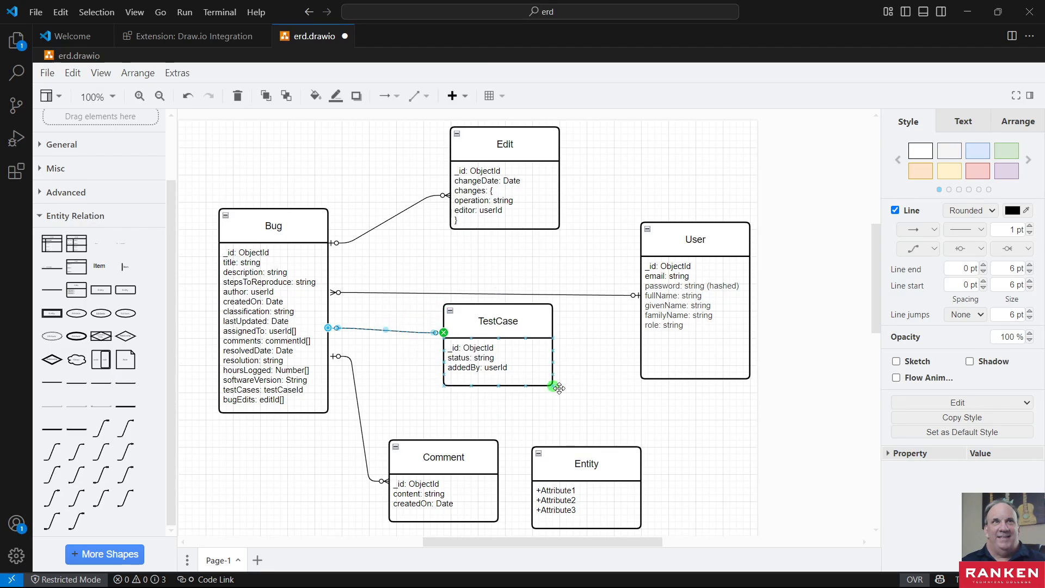
pyautogui.click(566, 388)
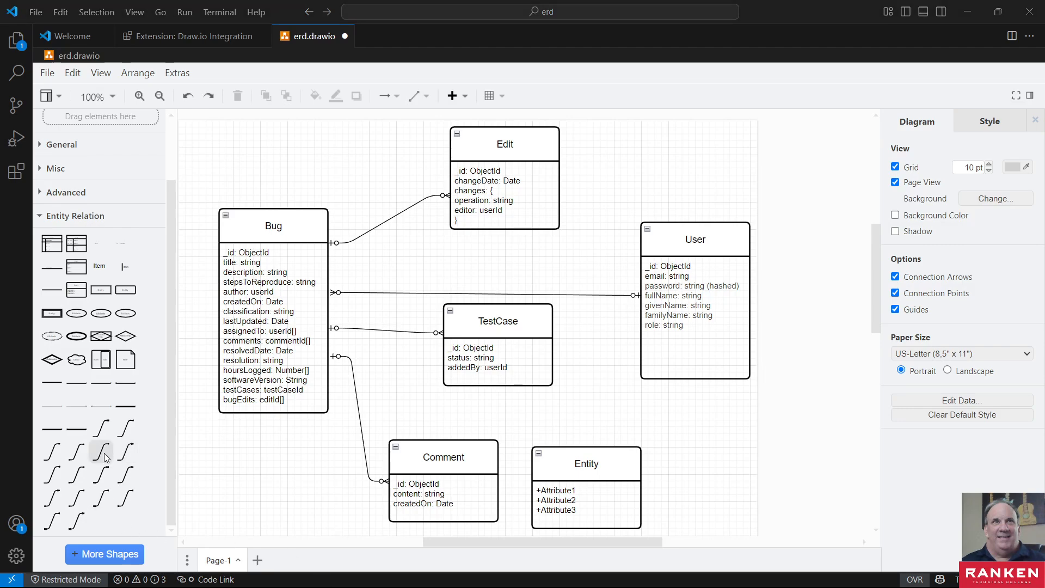
# - Add a 1 to 1 connector between the facing sides of TestCase and User, below the Bug–User connector
pyautogui.moveTo(106, 457)
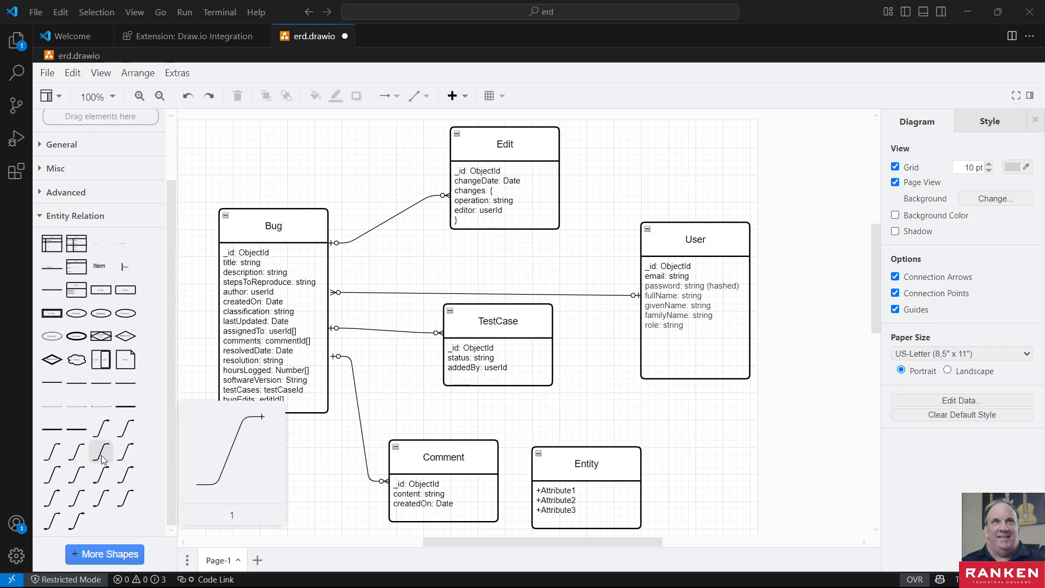
pyautogui.moveTo(53, 479)
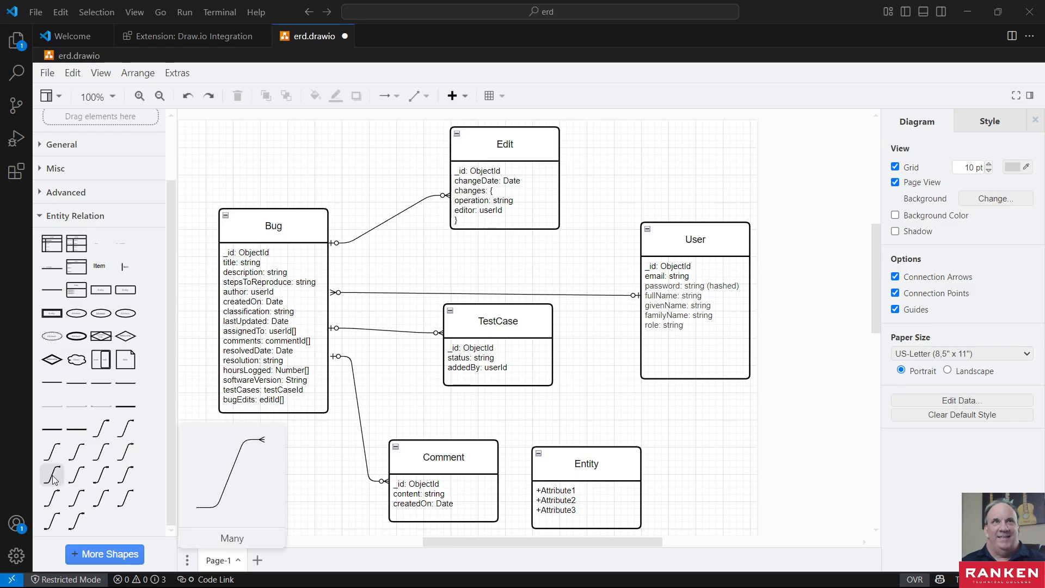
pyautogui.click(83, 455)
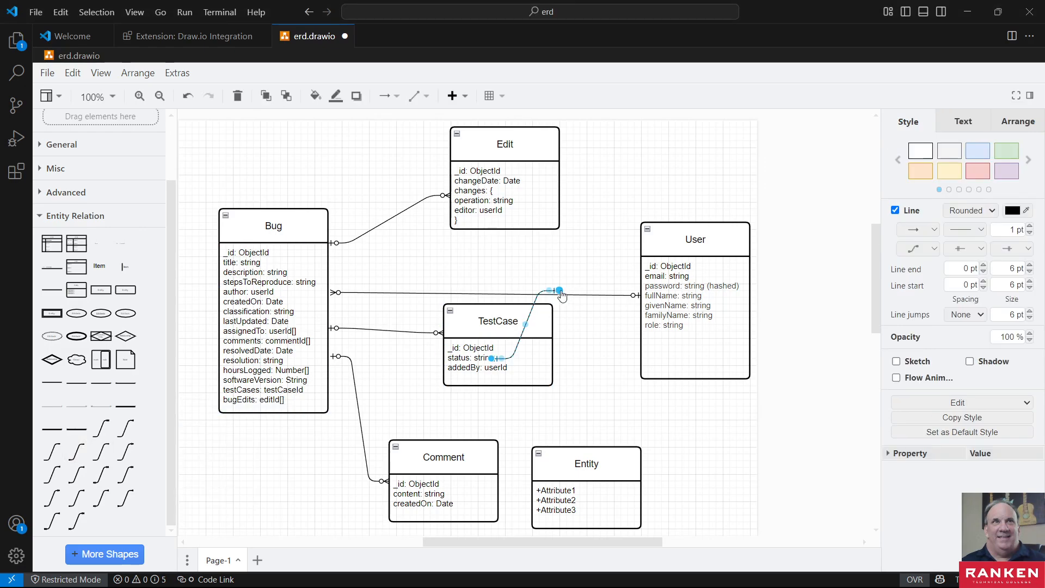
pyautogui.moveTo(558, 293); pyautogui.dragTo(638, 332)
pyautogui.click(587, 384)
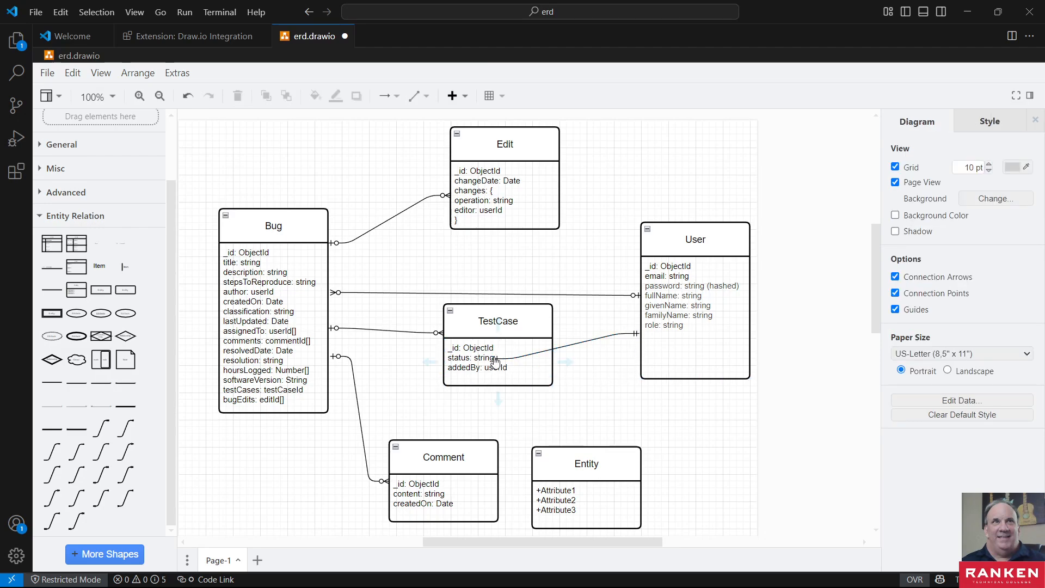
pyautogui.click(494, 358)
pyautogui.moveTo(495, 361); pyautogui.dragTo(553, 356)
pyautogui.click(585, 392)
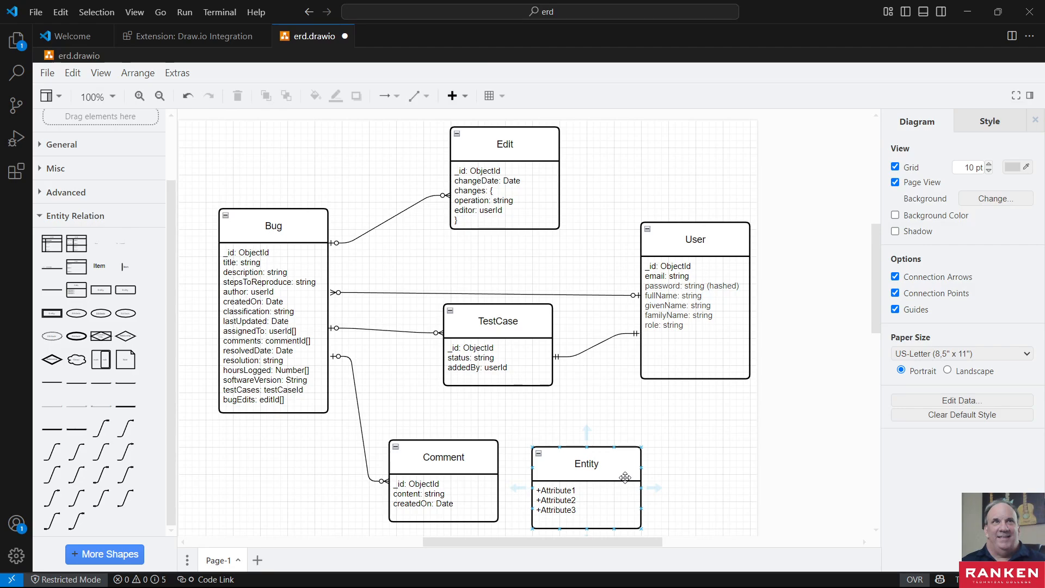
# - Delete the unused placeholder Entity beside Comment and save the erd.drawio diagram
pyautogui.click(586, 461)
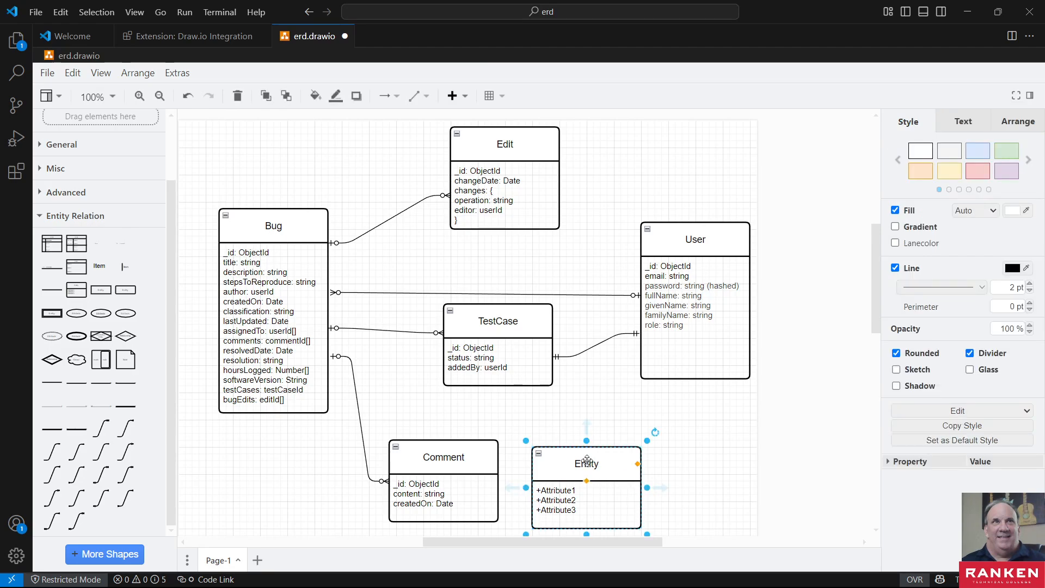
pyautogui.press('Delete')
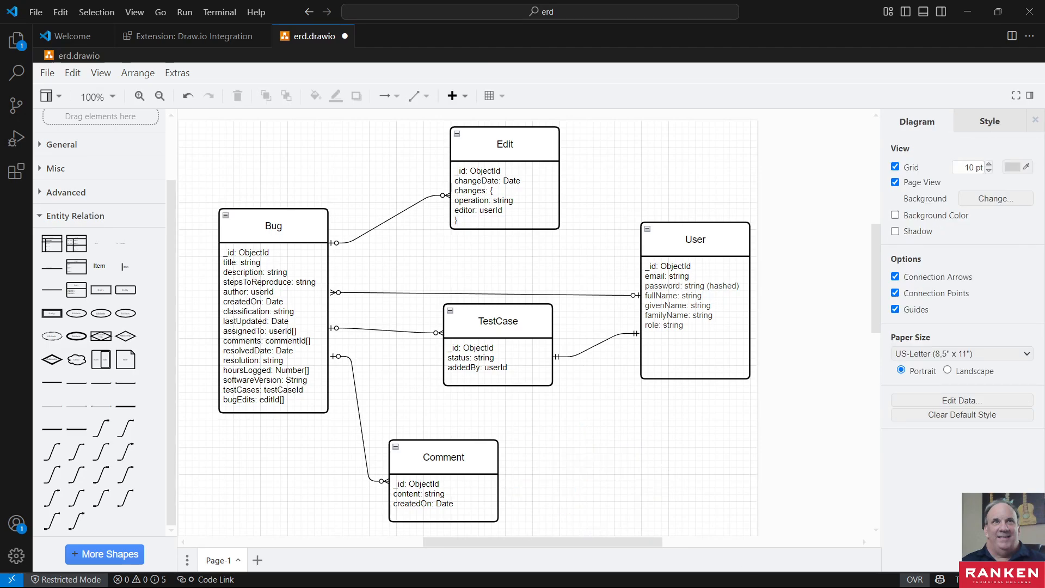
pyautogui.click(48, 73)
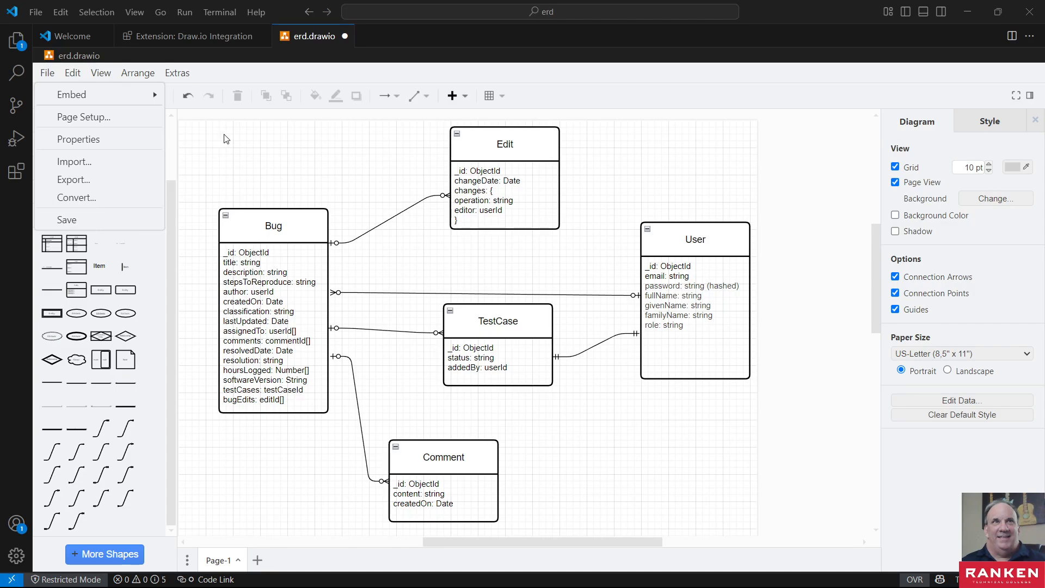
pyautogui.click(46, 73)
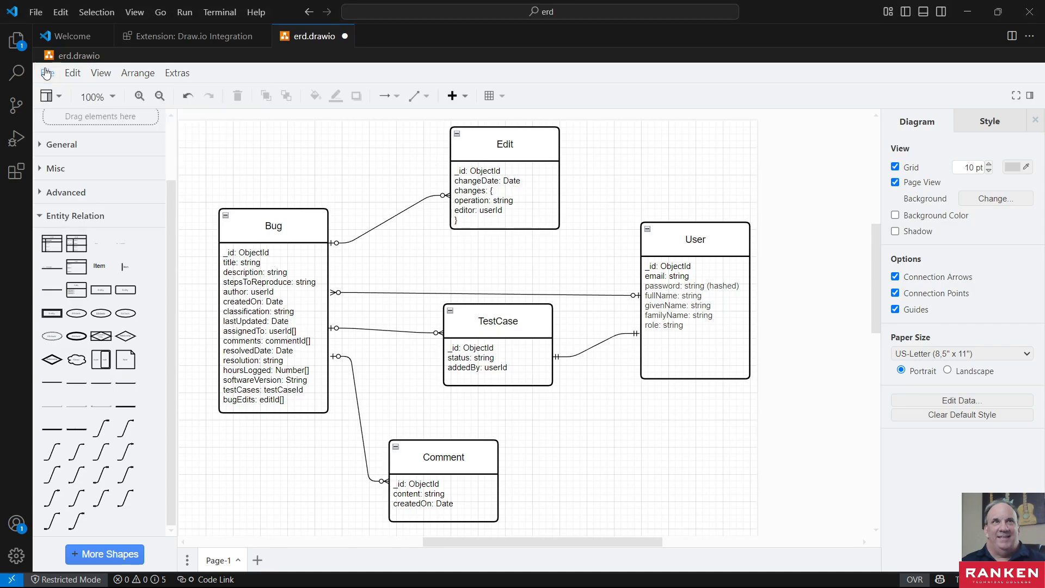
pyautogui.click(48, 75)
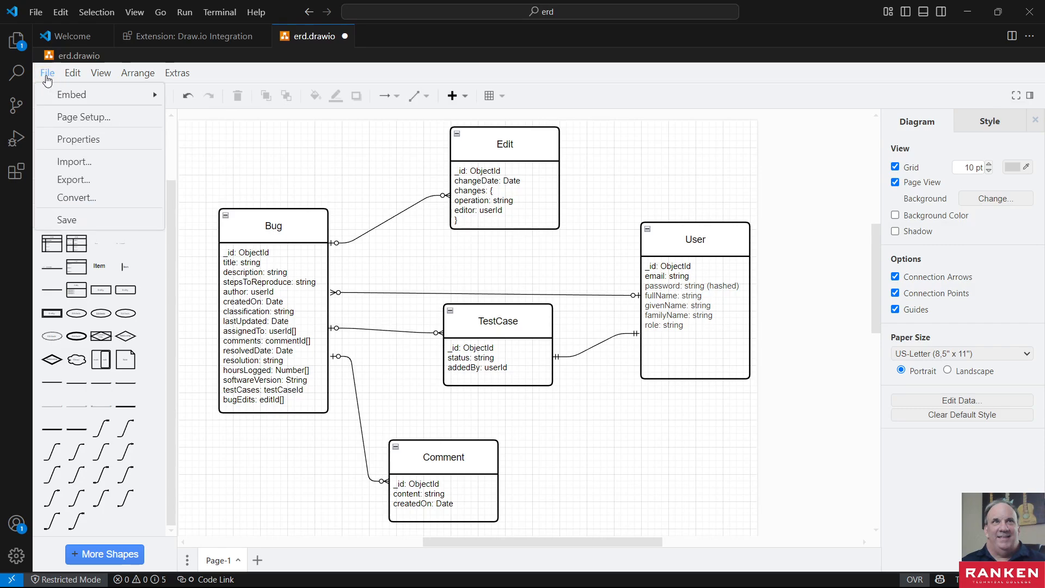
pyautogui.click(80, 219)
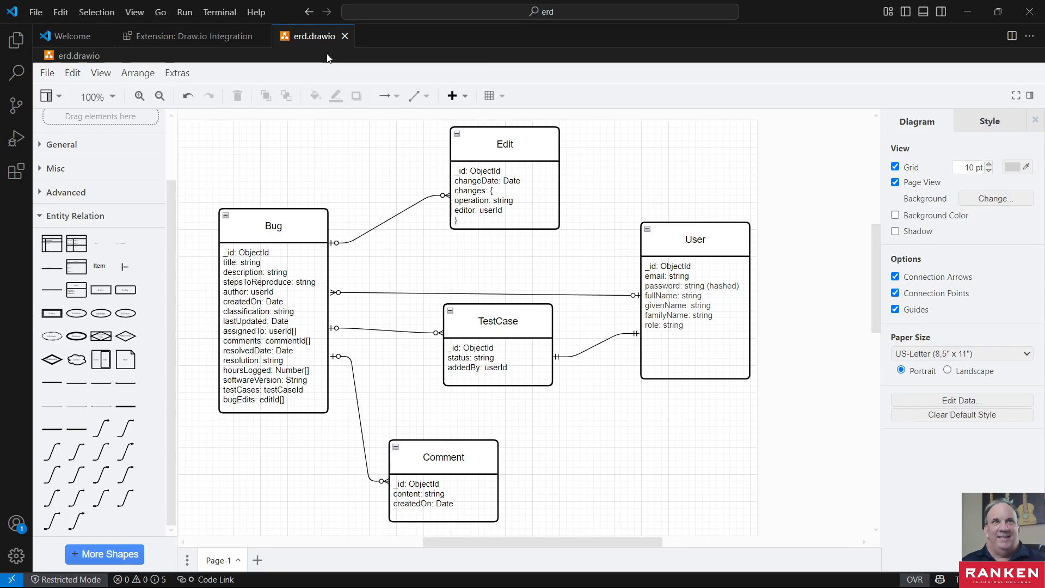
# - Export the ERD as an SVG file named erd.svg into the Lab02_02 erd folder
pyautogui.click(49, 75)
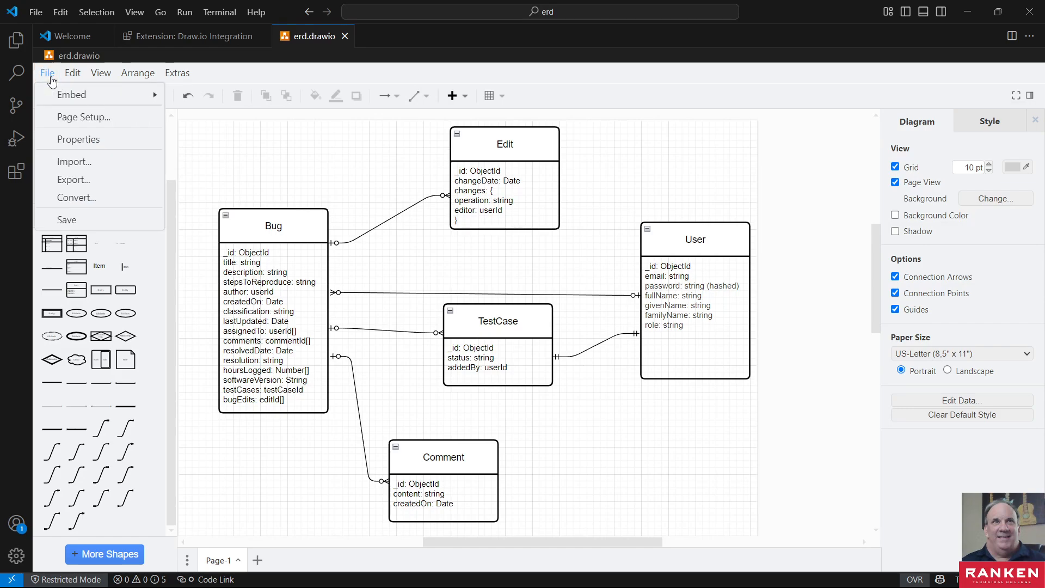
pyautogui.click(104, 182)
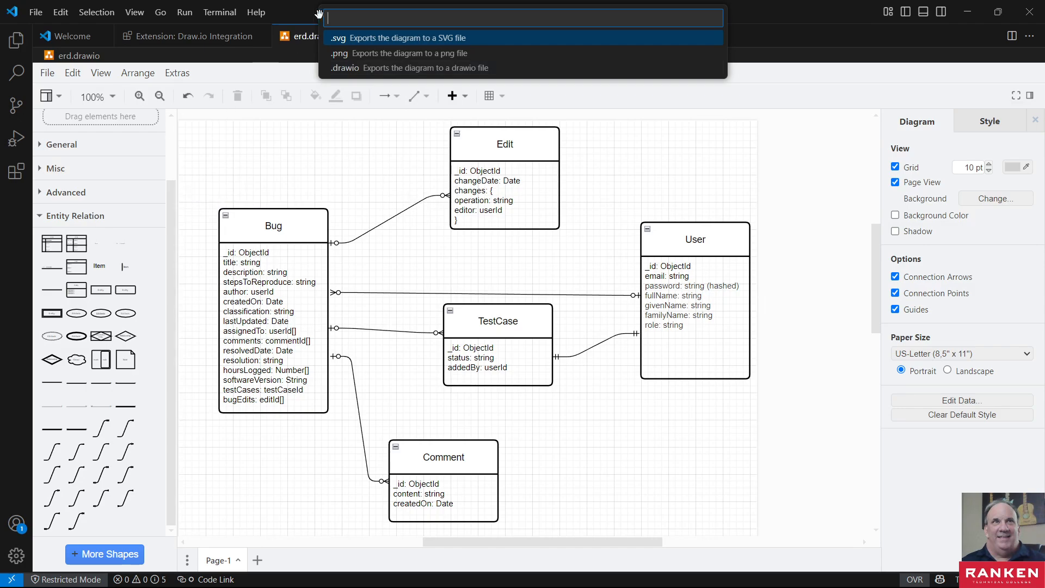
pyautogui.click(341, 42)
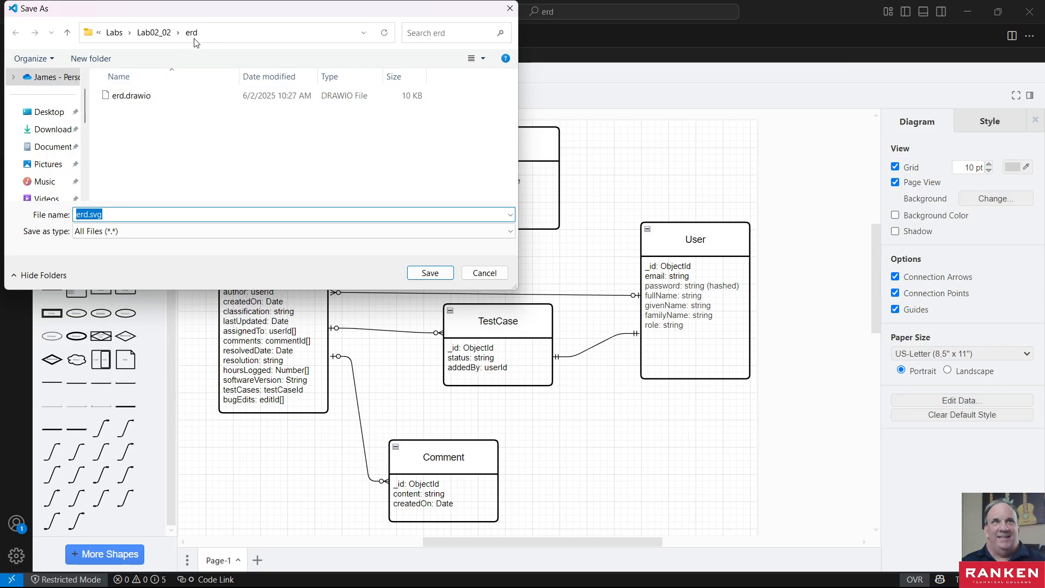
pyautogui.click(428, 273)
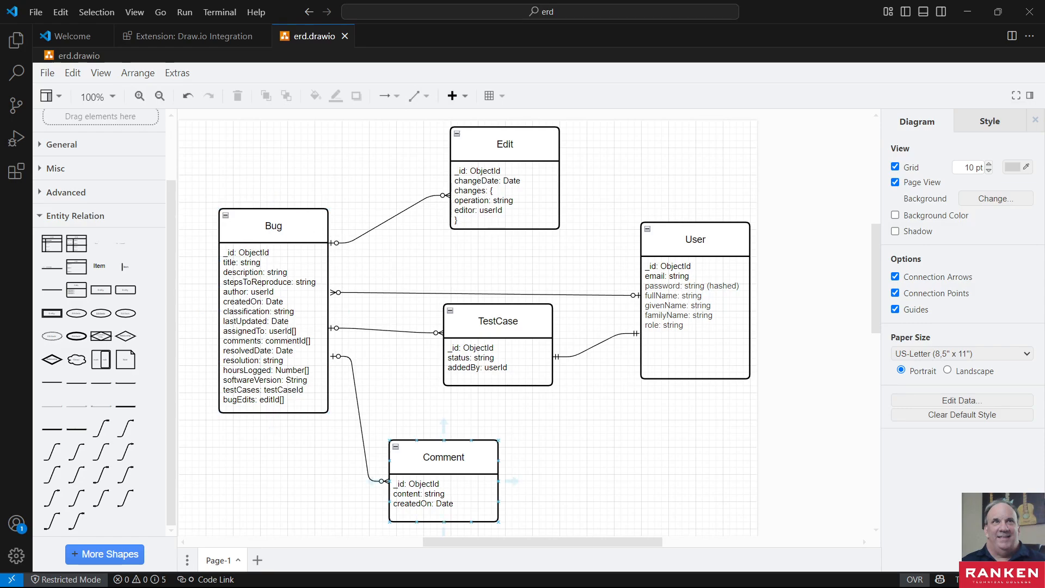
# - Open the exported erd.svg from the erd folder in Microsoft Edge, always using Edge for SVG files, check the diagram and close the windows
pyautogui.hotkey('alt', 'Tab')
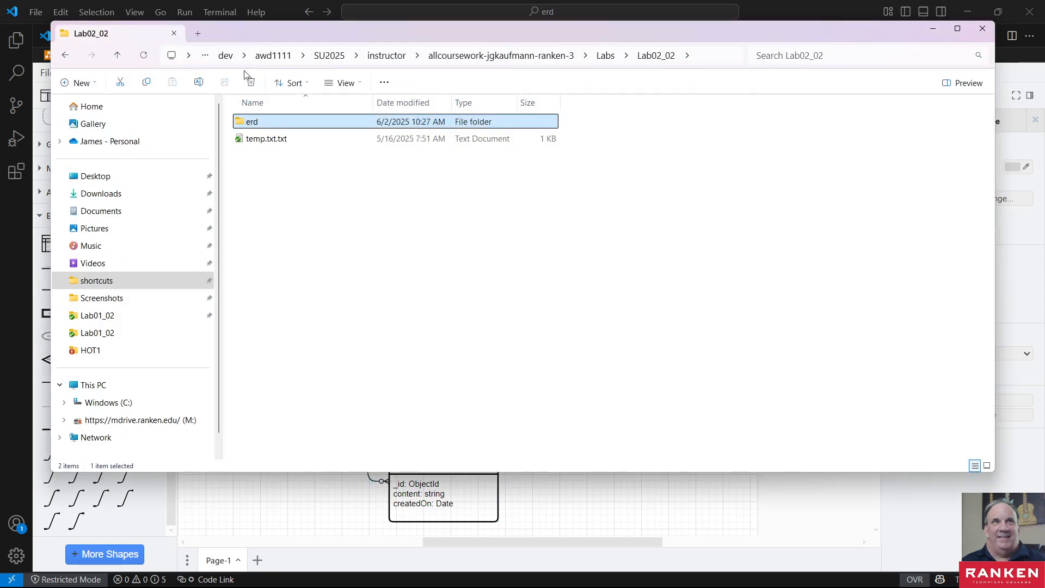
pyautogui.doubleClick(253, 122)
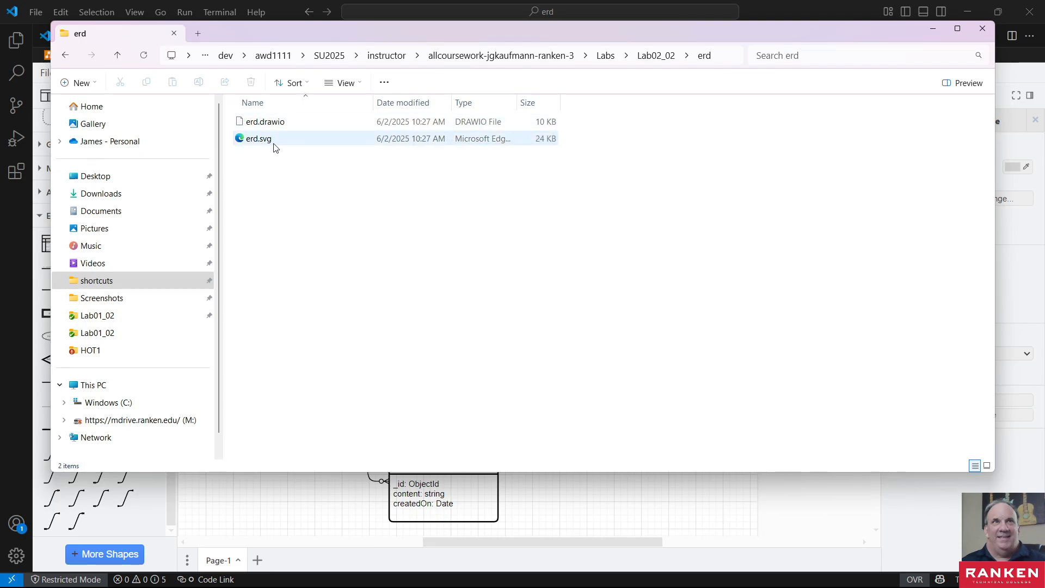
pyautogui.doubleClick(256, 140)
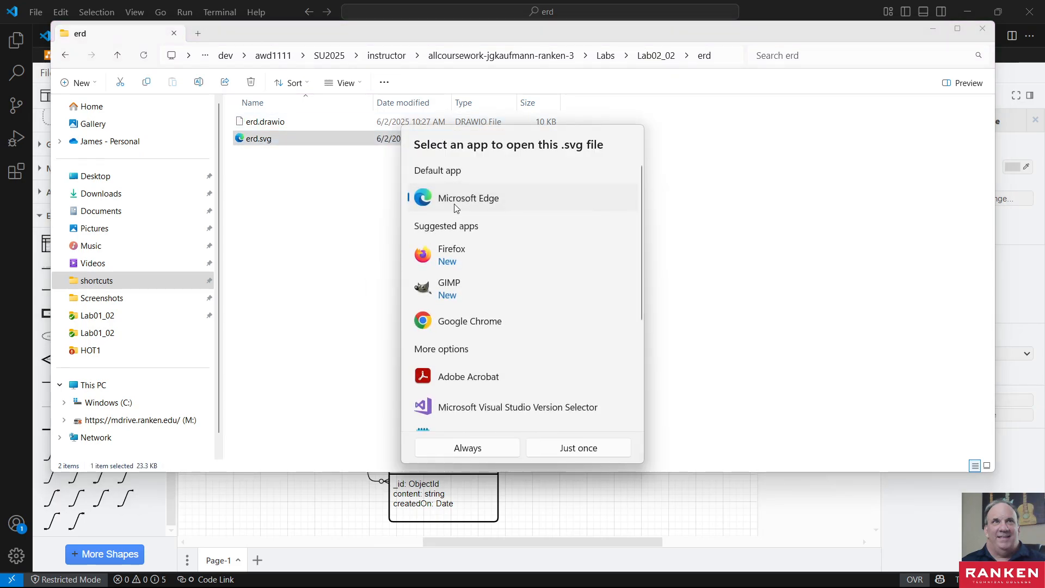
pyautogui.click(481, 446)
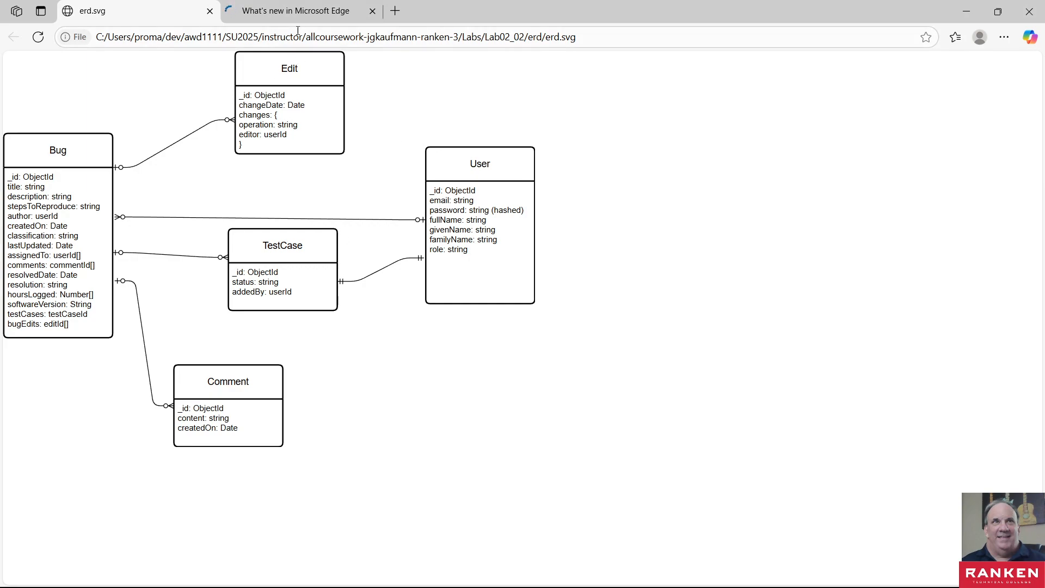
pyautogui.click(373, 12)
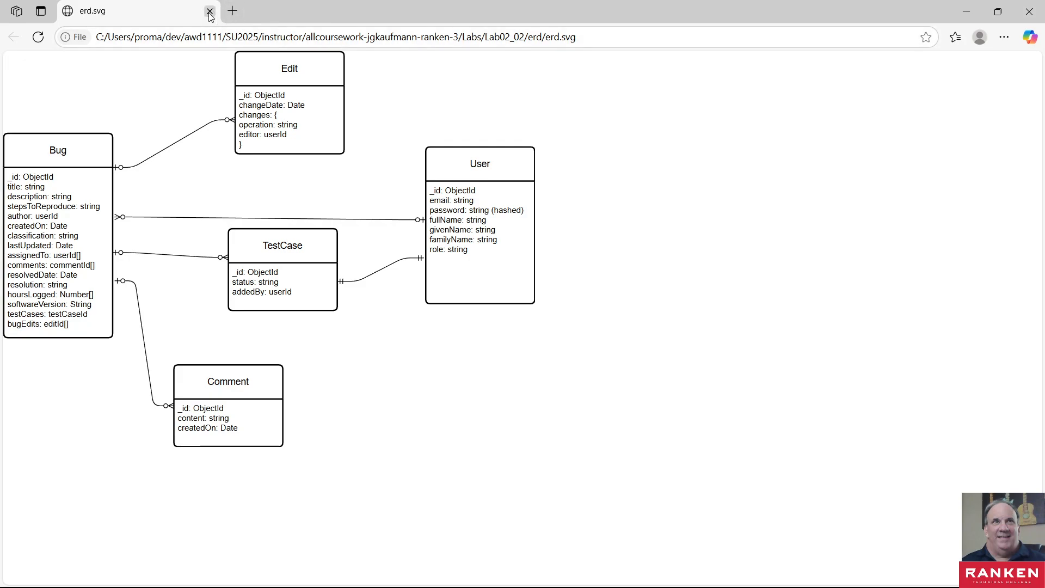
pyautogui.click(209, 11)
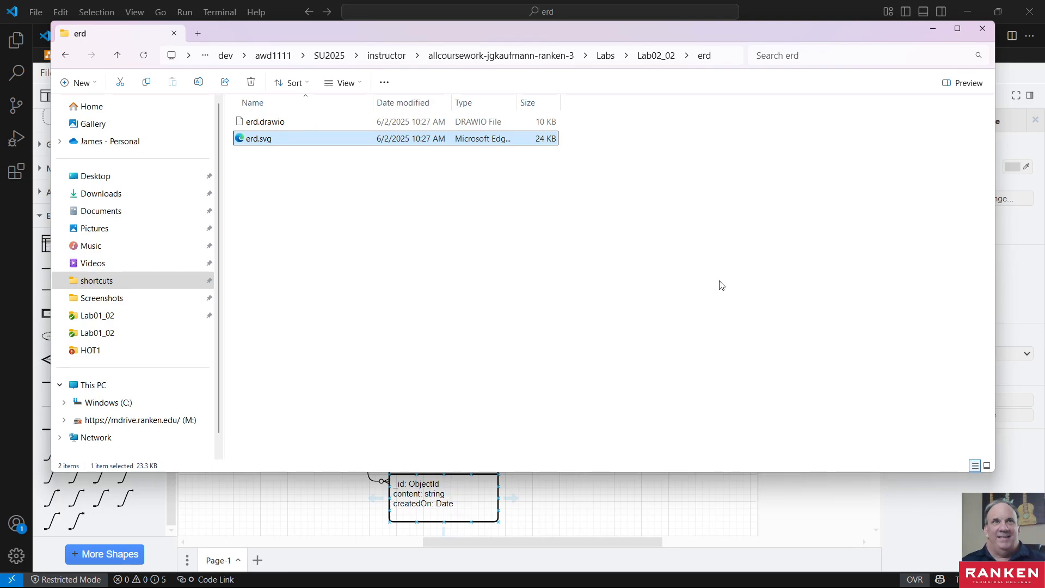
pyautogui.click(982, 28)
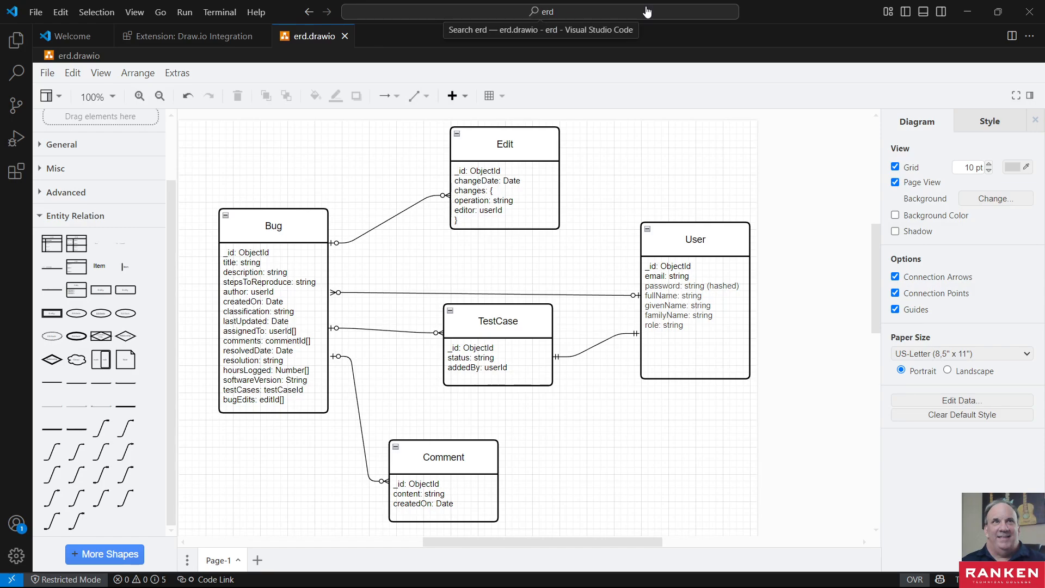
# - Close the diagram editor and review the Phase 2 exercises in the Lab 02-02 document, highlighting the schema.txt script name in Exercise 2
pyautogui.click(1027, 21)
pyautogui.scroll(-15, 368, 387)
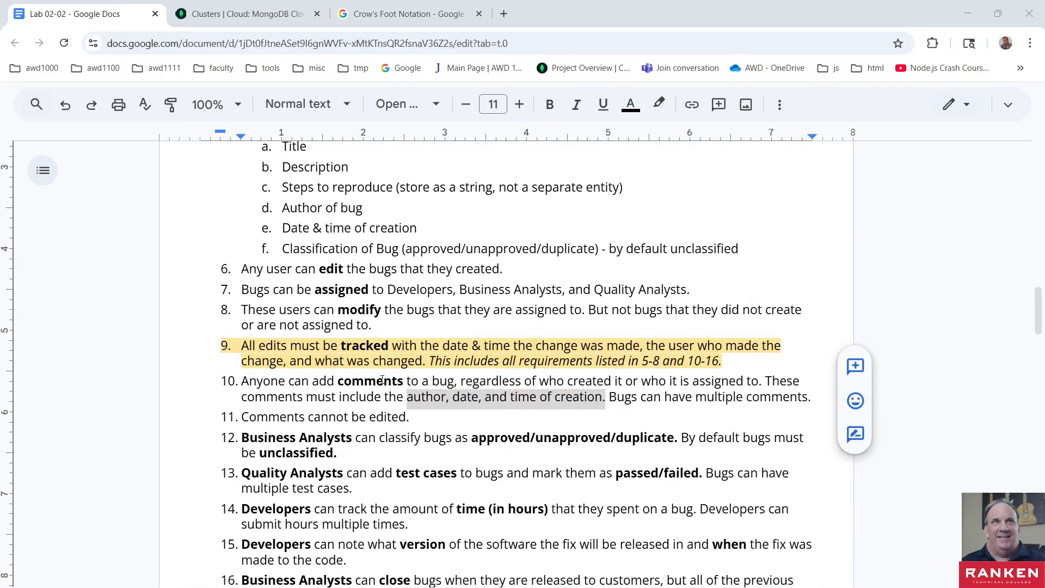
pyautogui.scroll(3, 382, 381)
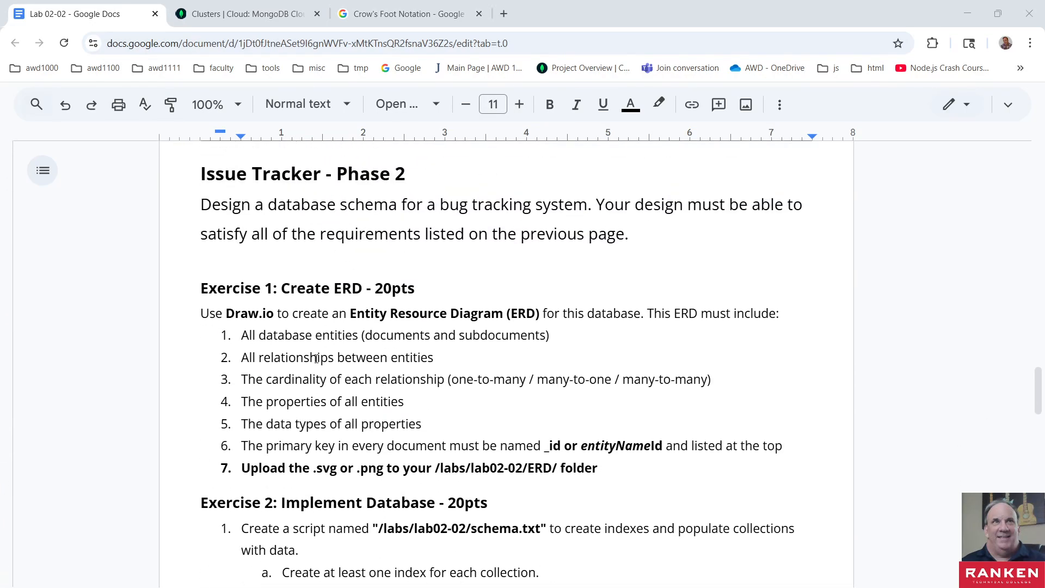
pyautogui.scroll(-5, 399, 388)
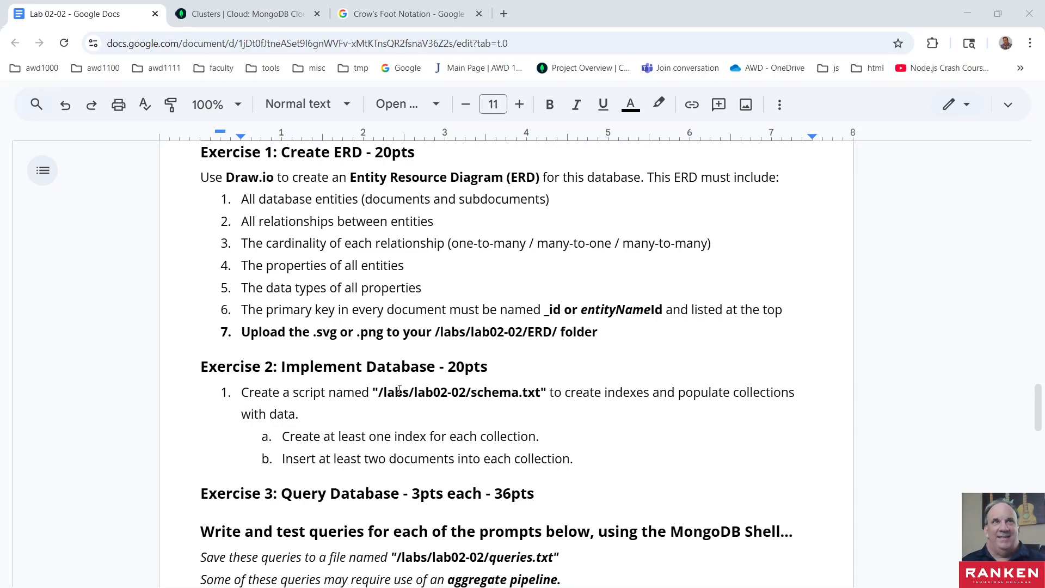
pyautogui.scroll(-3, 399, 389)
pyautogui.scroll(-3, 399, 389)
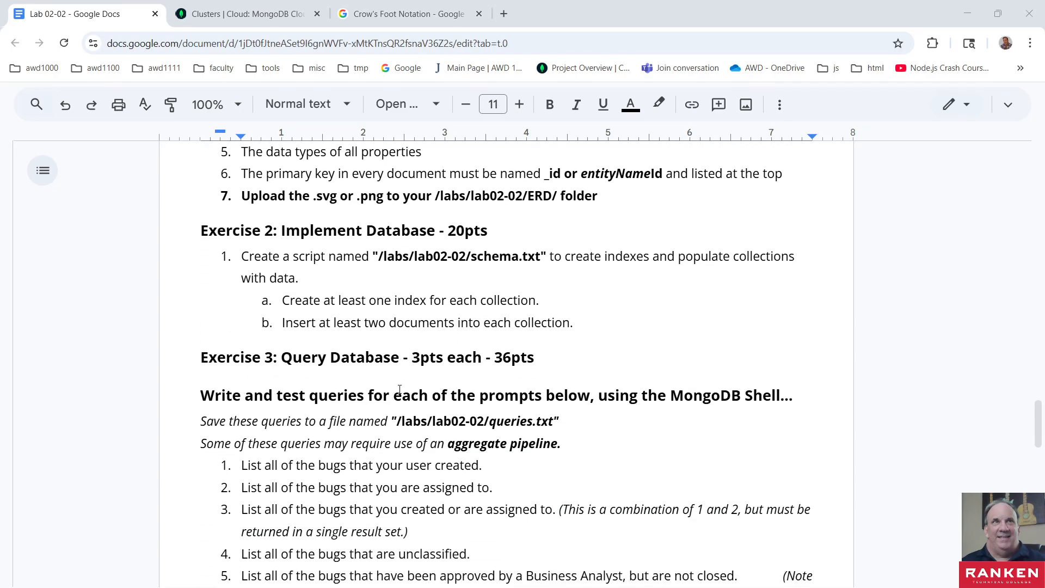
pyautogui.scroll(3, 400, 388)
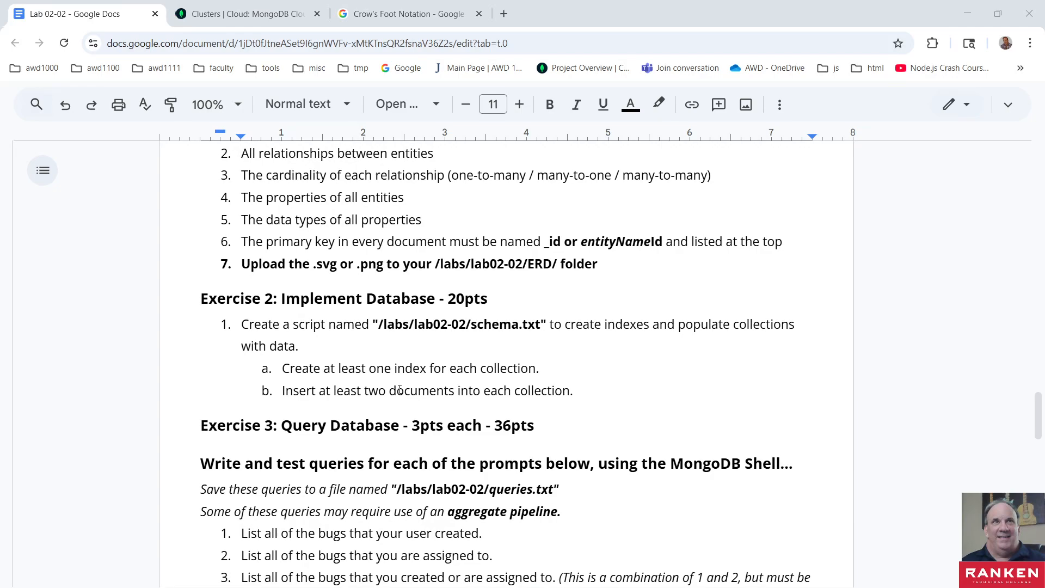
pyautogui.scroll(-15, 399, 388)
pyautogui.scroll(-20, 399, 389)
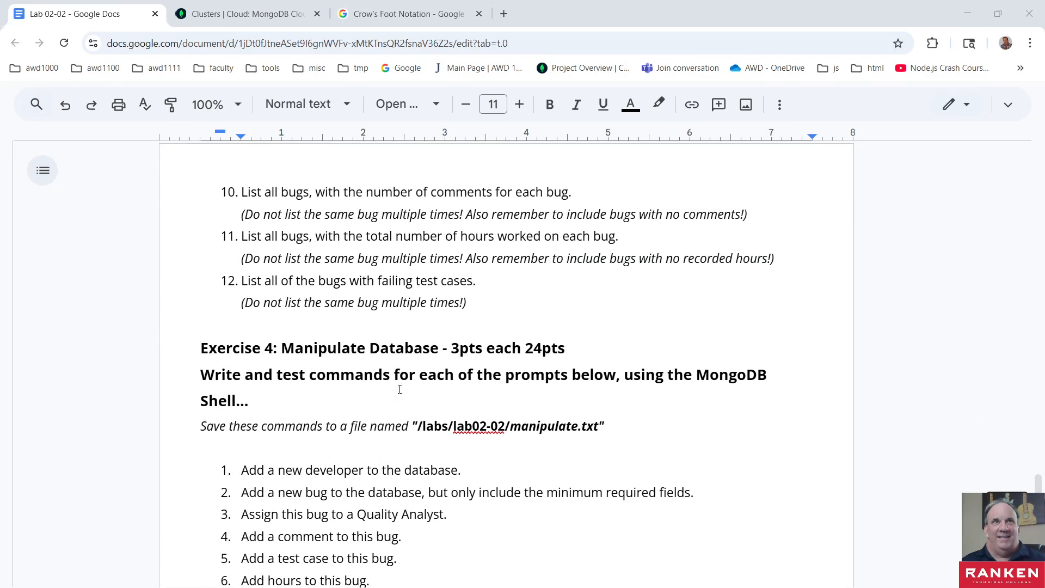
pyautogui.scroll(20, 399, 388)
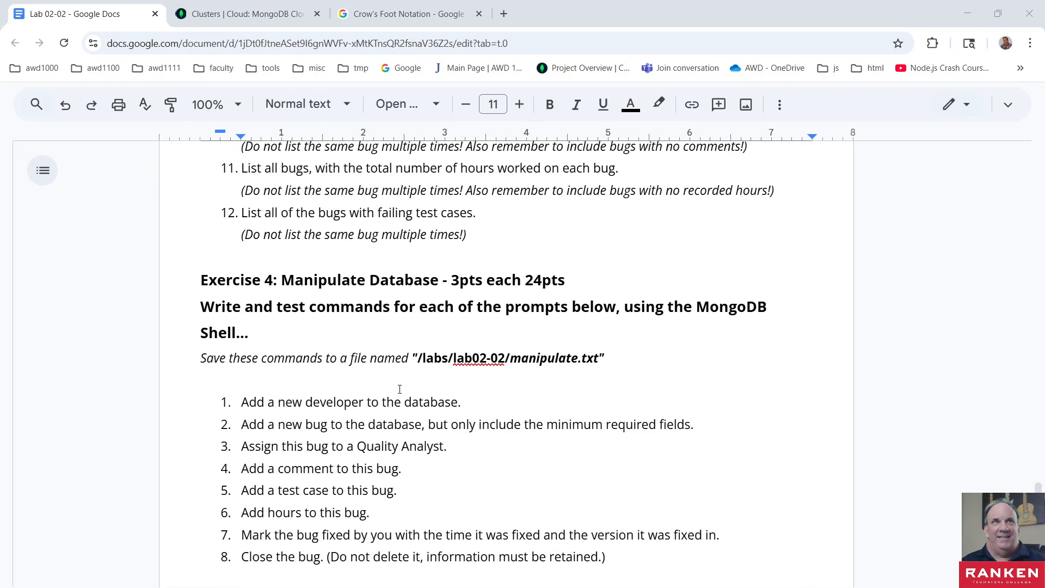
pyautogui.scroll(3, 399, 389)
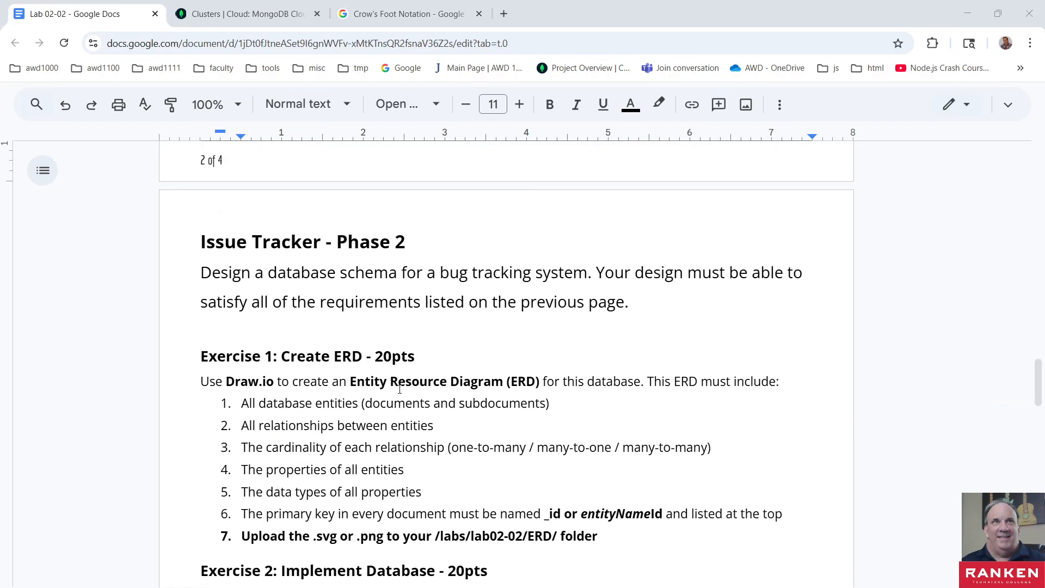
pyautogui.scroll(-10, 399, 388)
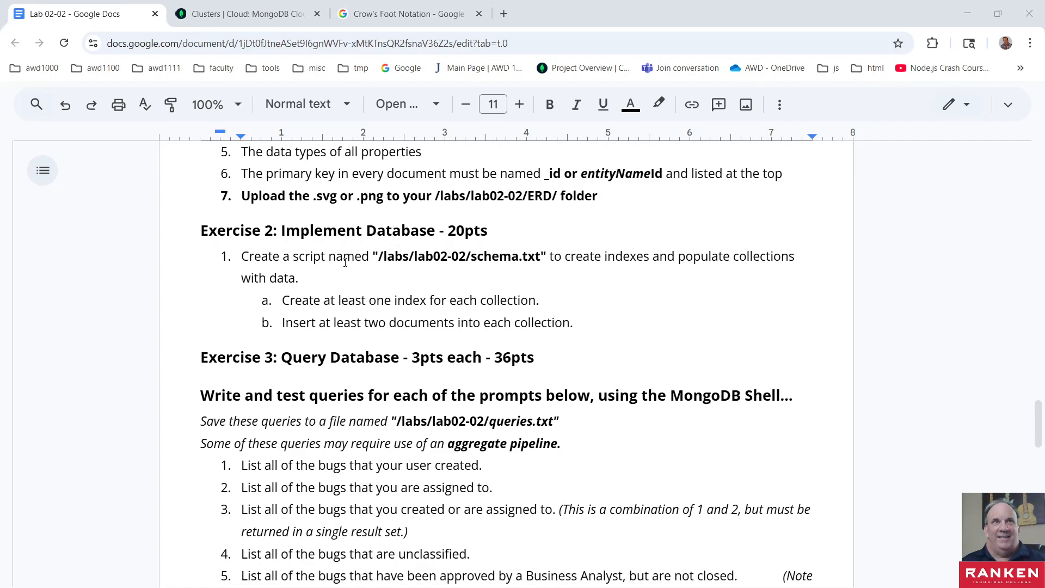
pyautogui.scroll(-1, 342, 437)
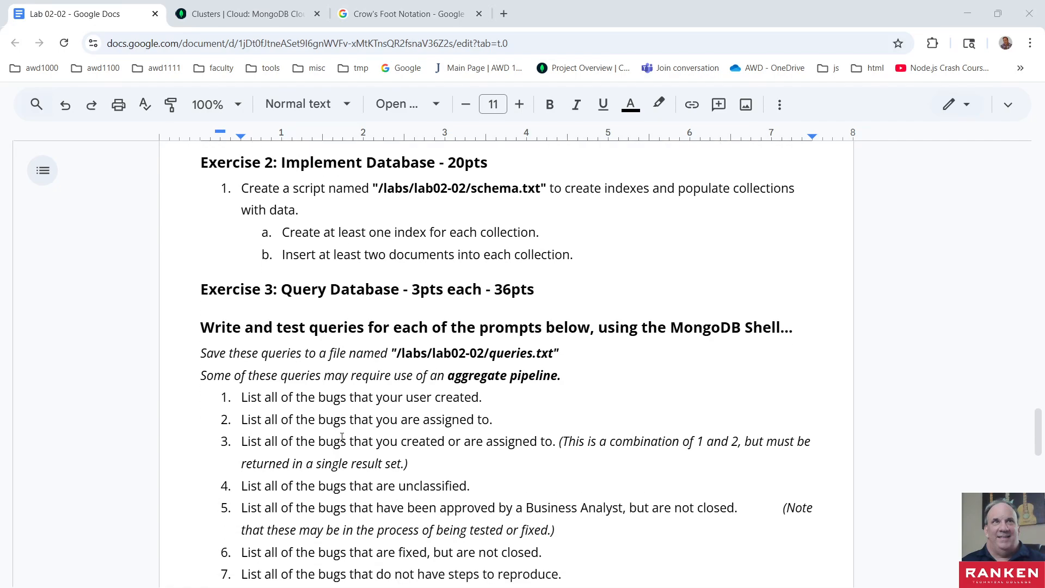
pyautogui.scroll(1, 342, 437)
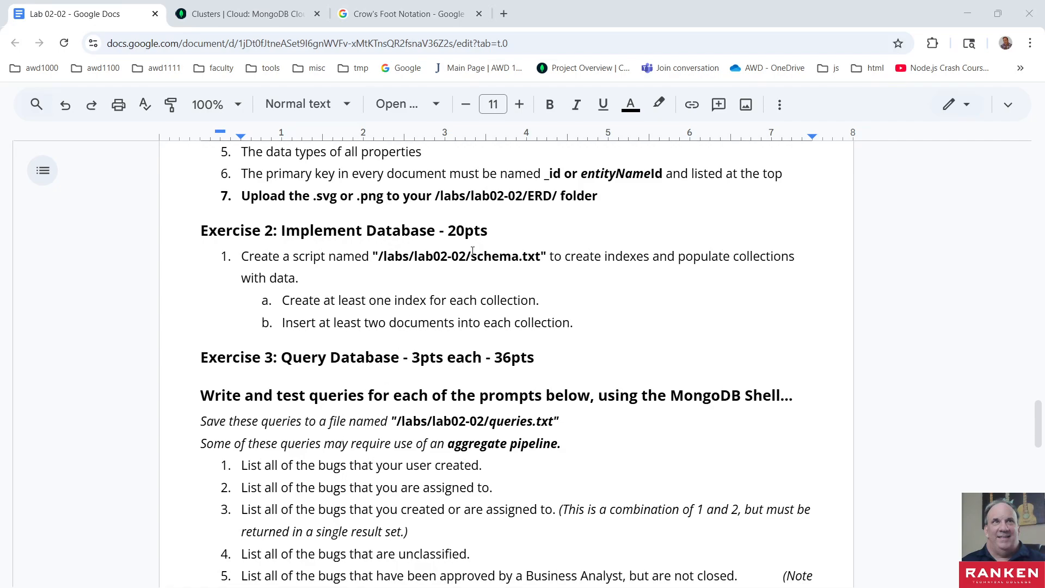
pyautogui.moveTo(472, 254); pyautogui.dragTo(542, 255)
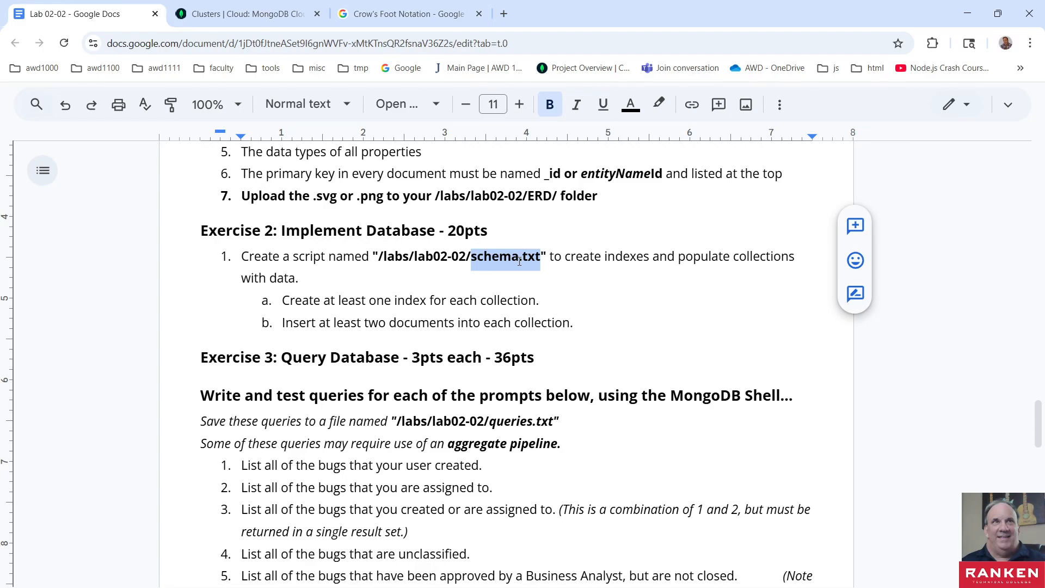
# - Bring up the Lab02_02 folder in File Explorer and place its window over the lab document
pyautogui.press('super+e')
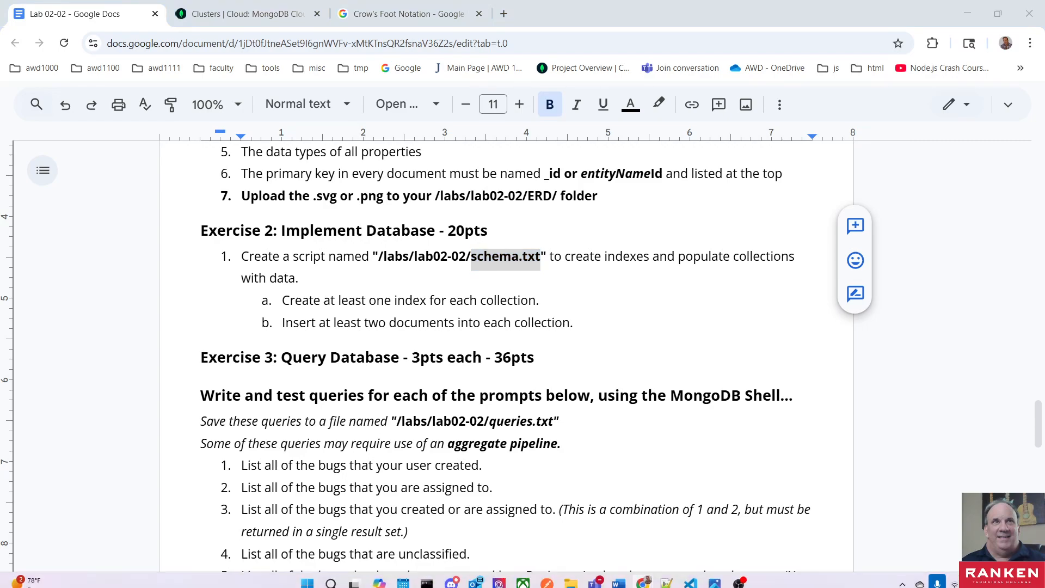
pyautogui.moveTo(449, 31); pyautogui.dragTo(1044, 381)
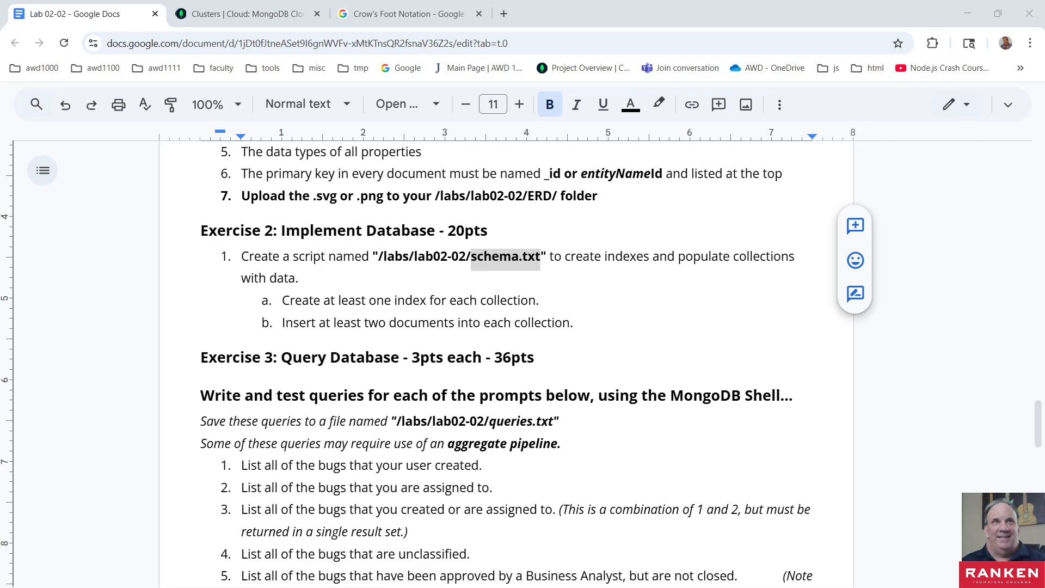
pyautogui.moveTo(1044, 460); pyautogui.dragTo(763, 342)
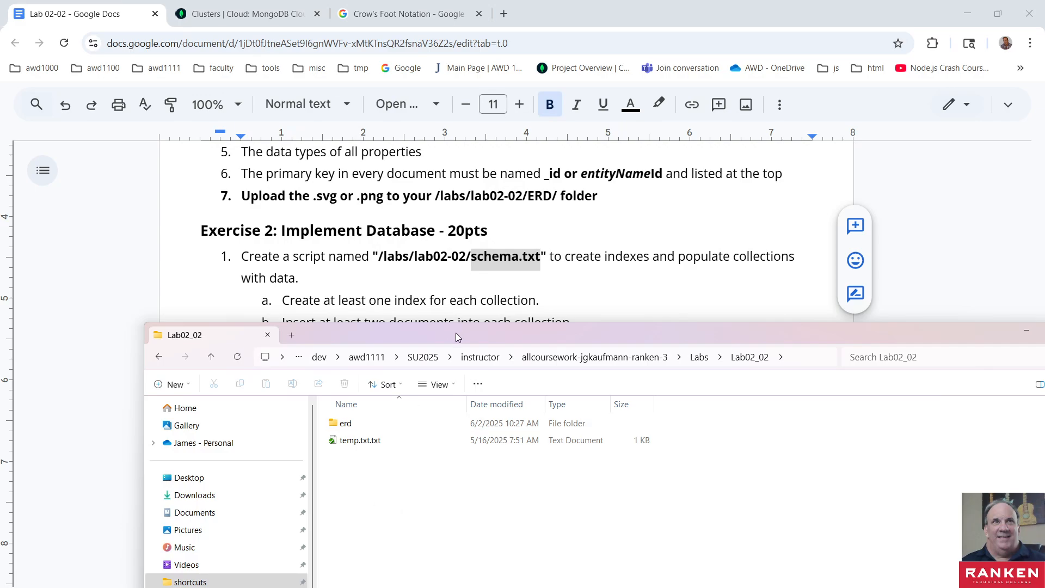
pyautogui.moveTo(455, 332); pyautogui.dragTo(454, 203)
pyautogui.rightClick(342, 372)
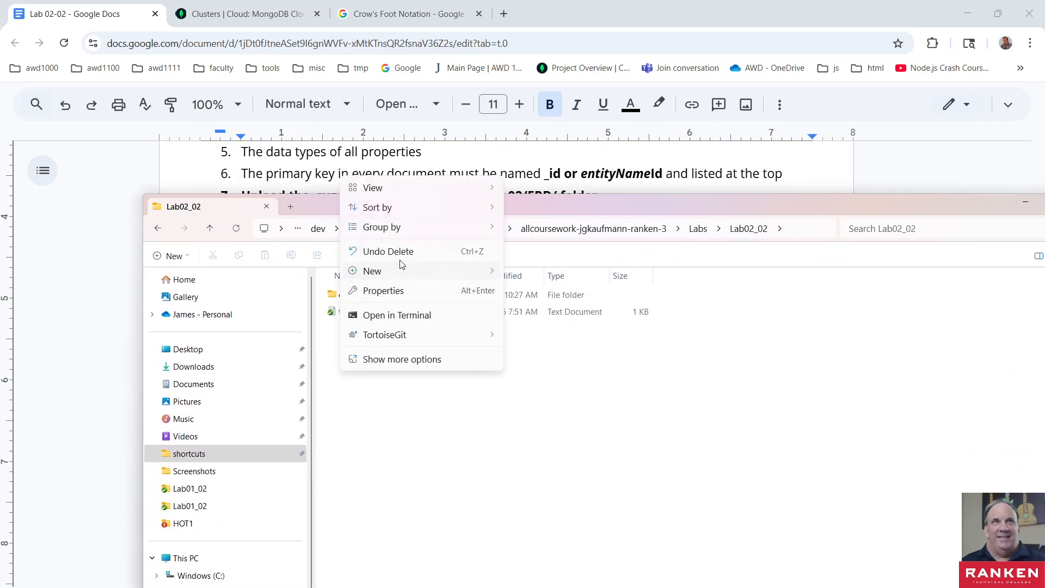
pyautogui.moveTo(397, 273)
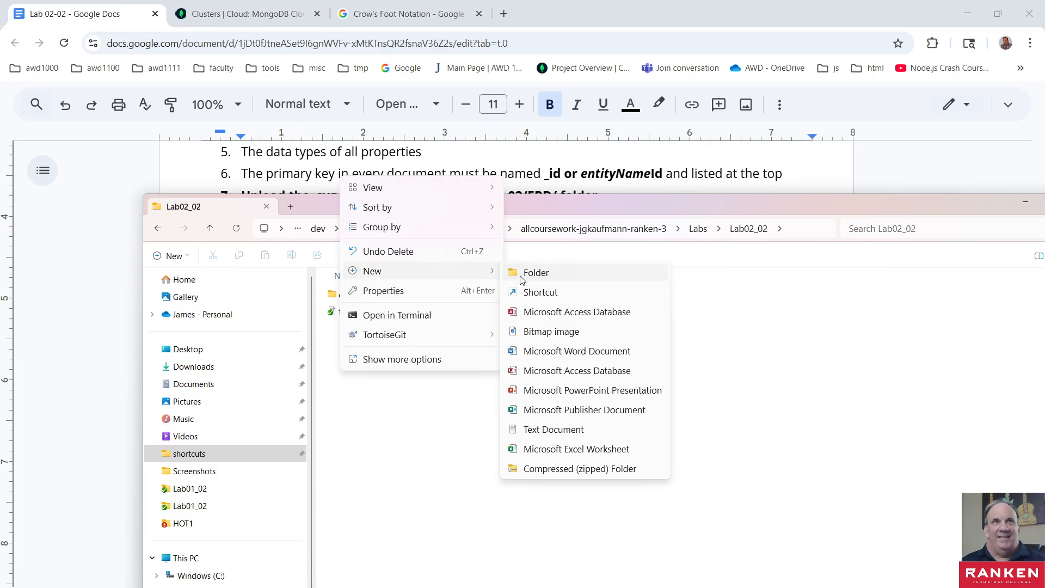
pyautogui.click(404, 442)
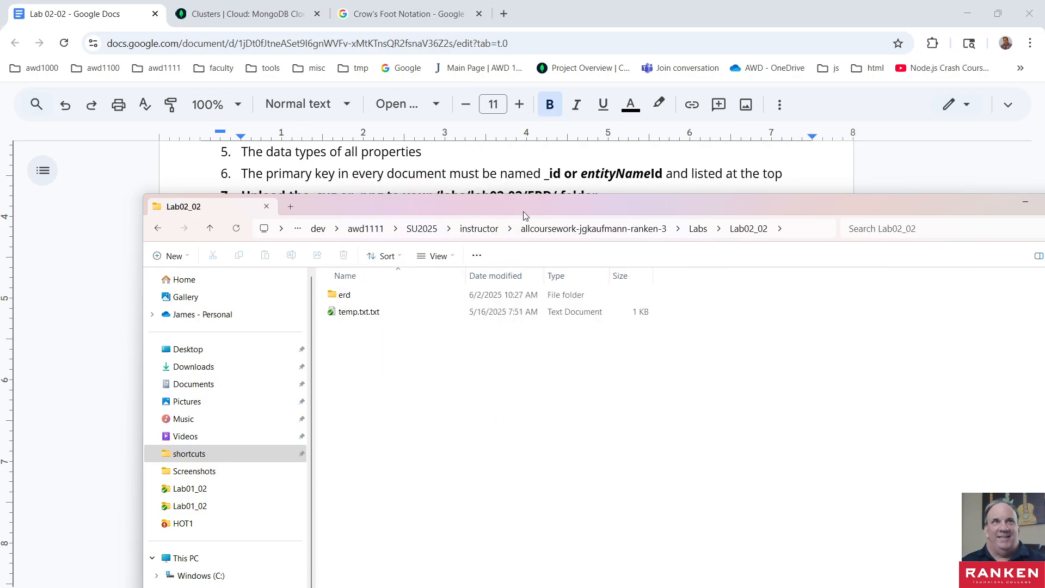
# - Create a text document named schema..txt in the Lab02_02 folder and move the window clear of the Exercise 2 file name
pyautogui.moveTo(524, 211); pyautogui.dragTo(540, 238)
pyautogui.rightClick(428, 415)
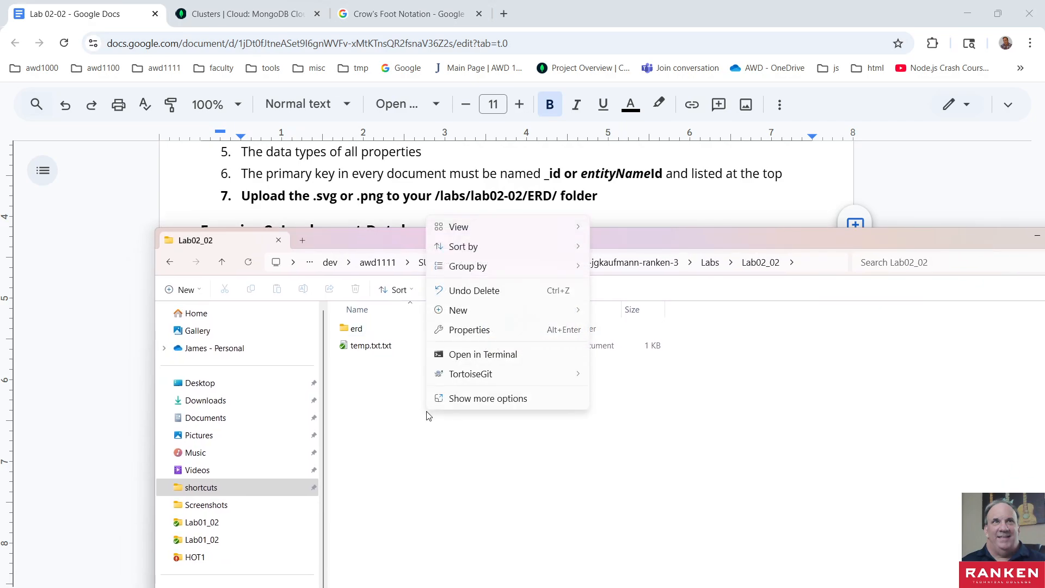
pyautogui.moveTo(505, 311)
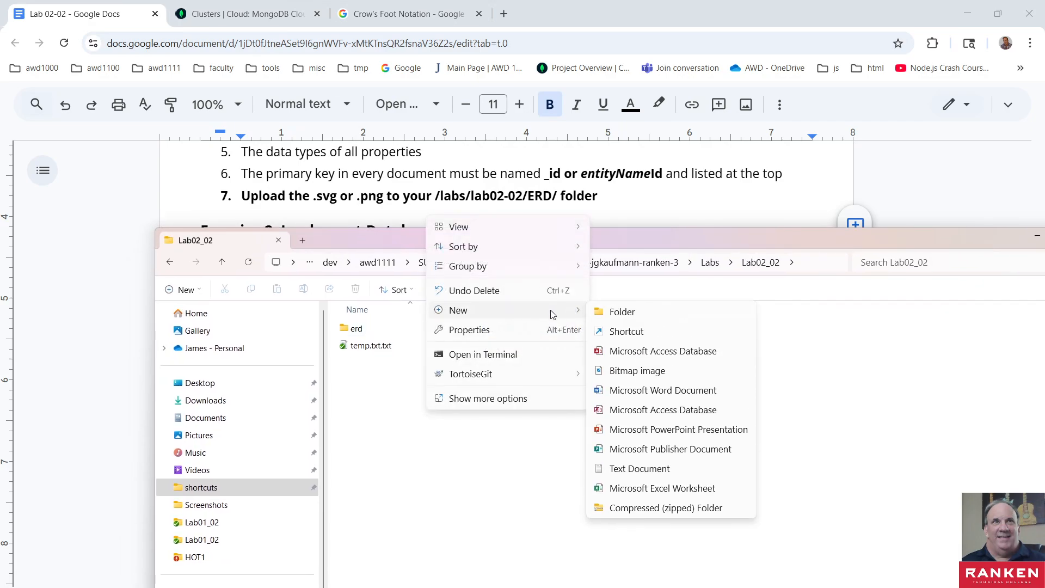
pyautogui.click(645, 469)
pyautogui.write('schema.txt')
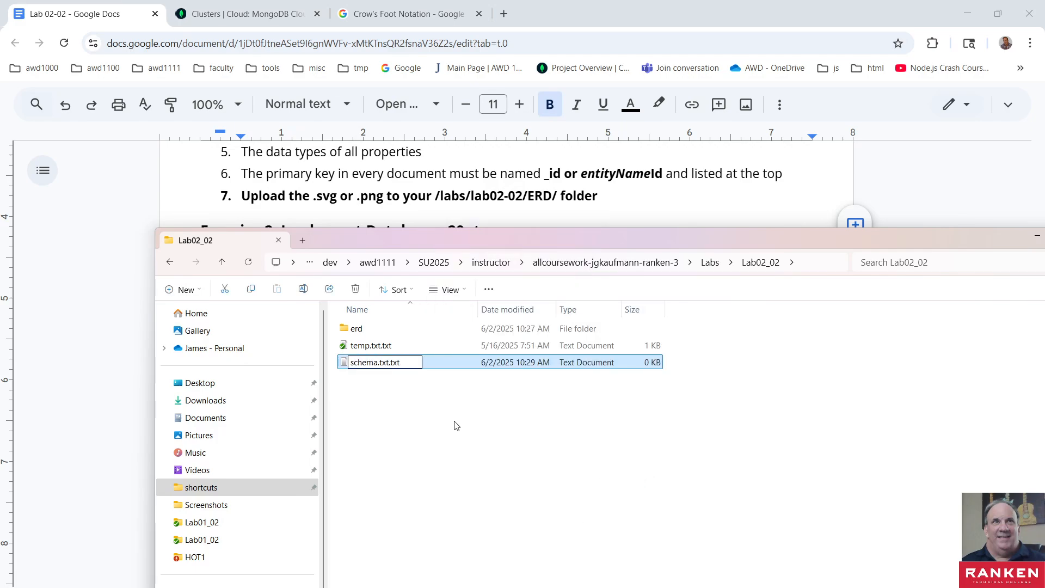
pyautogui.press('BackSpace')
pyautogui.press('BackSpace')
pyautogui.press('BackSpace')
pyautogui.press('BackSpace')
pyautogui.click(460, 423)
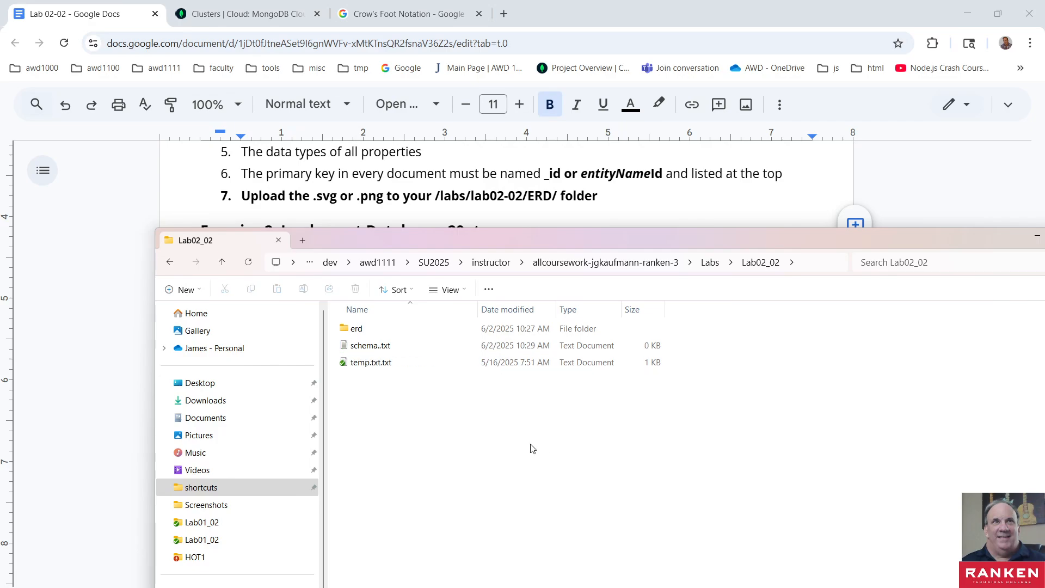
pyautogui.click(377, 349)
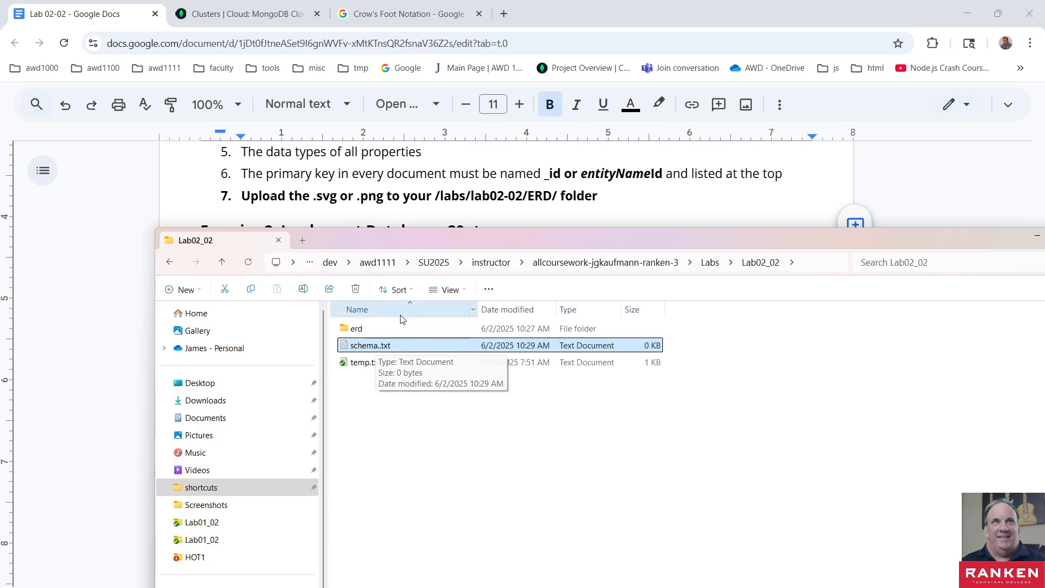
pyautogui.moveTo(432, 240); pyautogui.dragTo(409, 315)
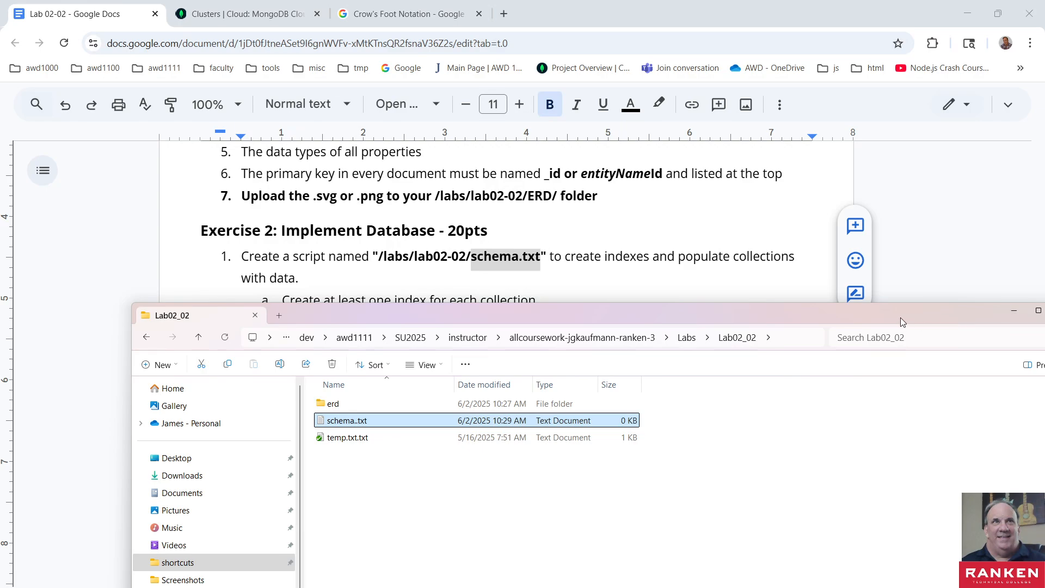
# - Open schema..txt from the Lab02_02 folder in Notepad, and minimise both the Notepad window and the folder window
pyautogui.moveTo(901, 317); pyautogui.dragTo(905, 209)
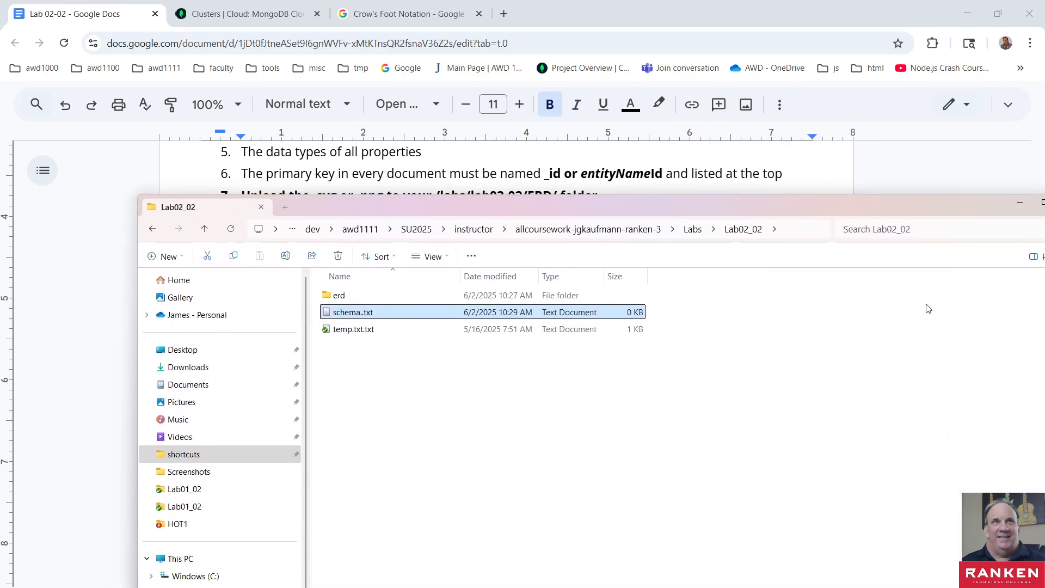
pyautogui.doubleClick(339, 315)
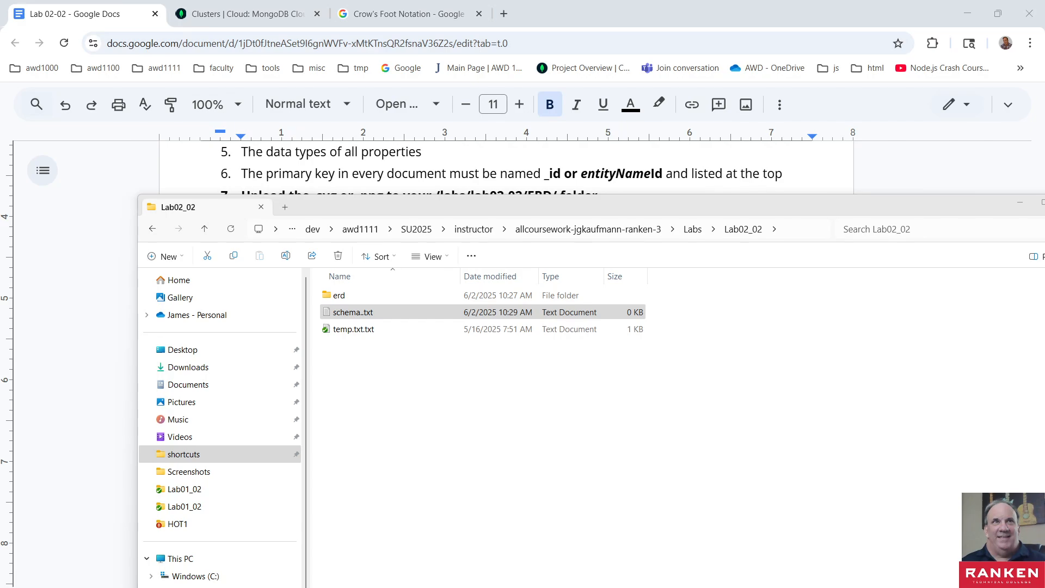
pyautogui.moveTo(1044, 492); pyautogui.dragTo(436, 182)
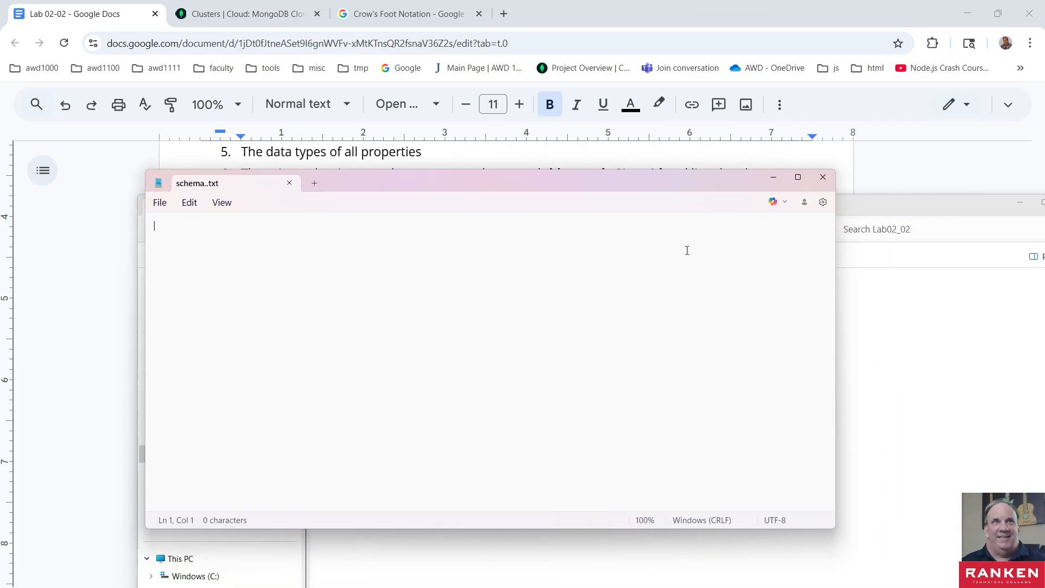
pyautogui.click(773, 177)
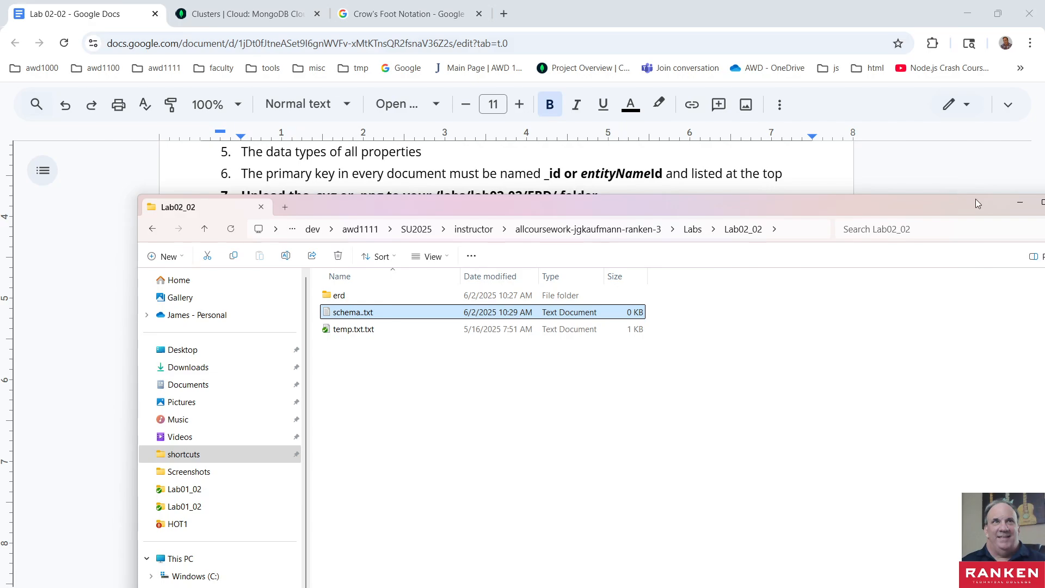
pyautogui.click(1016, 205)
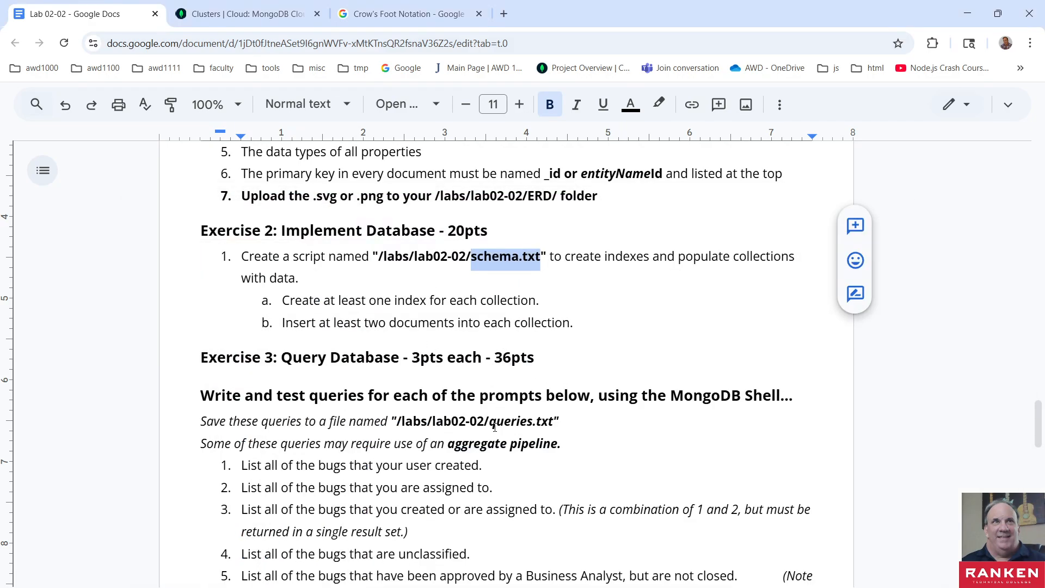
pyautogui.click(967, 14)
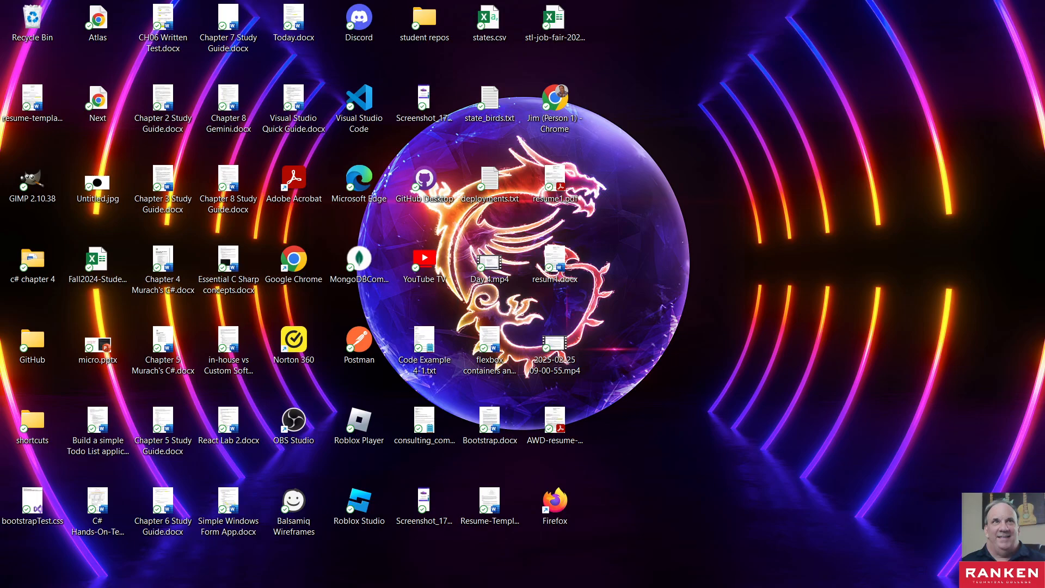
pyautogui.hotkey('alt', 'Tab')
pyautogui.hotkey('alt', 'Tab')
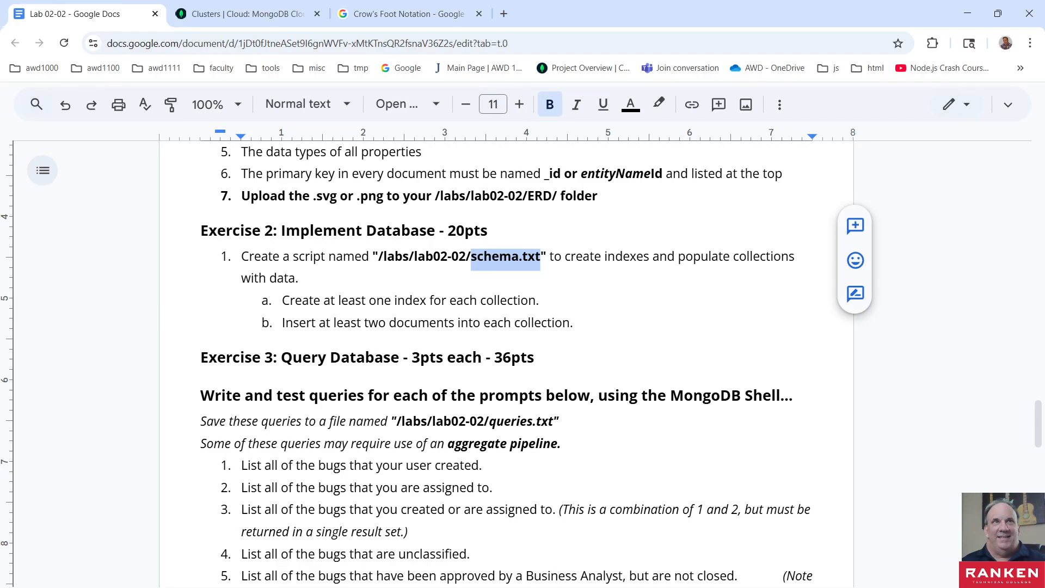
pyautogui.click(246, 14)
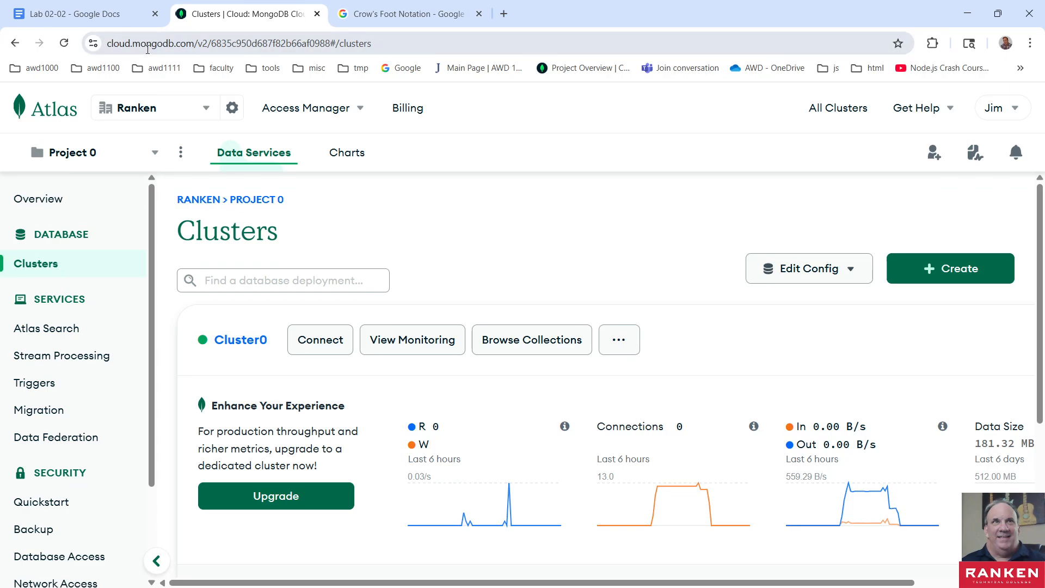
pyautogui.moveTo(195, 48); pyautogui.dragTo(541, 60)
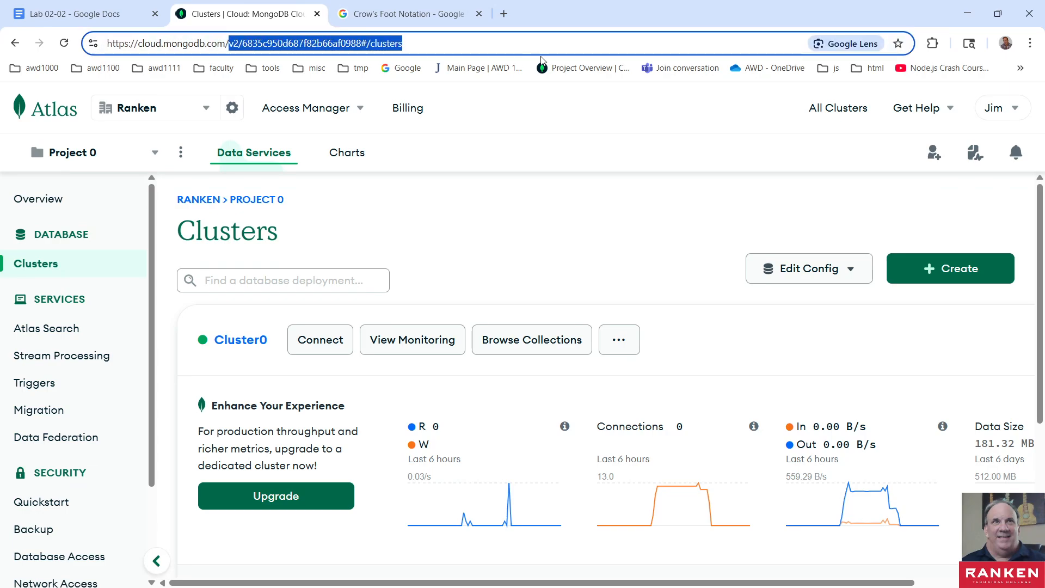
pyautogui.press('BackSpace')
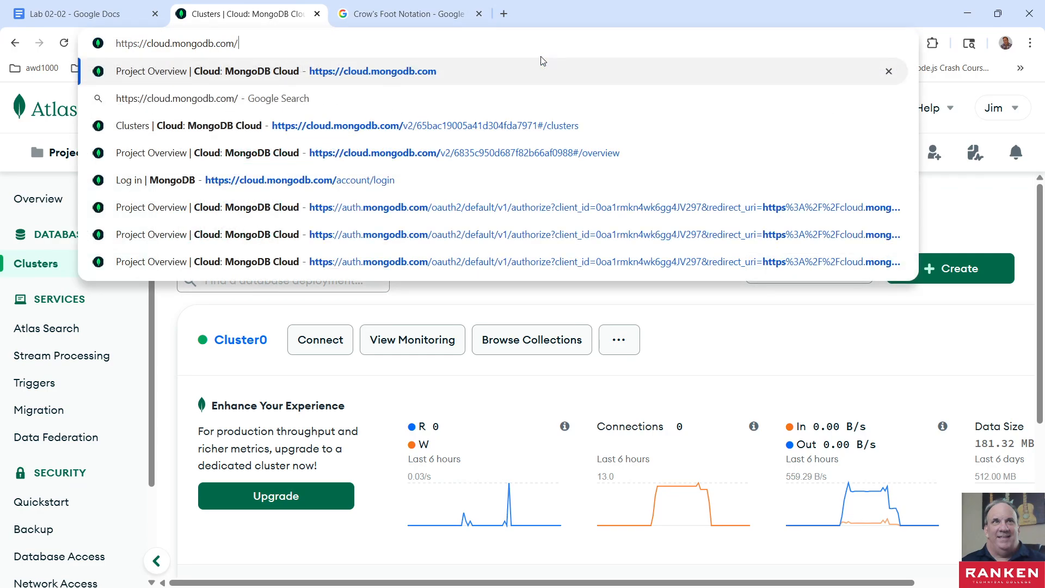
pyautogui.press('Return')
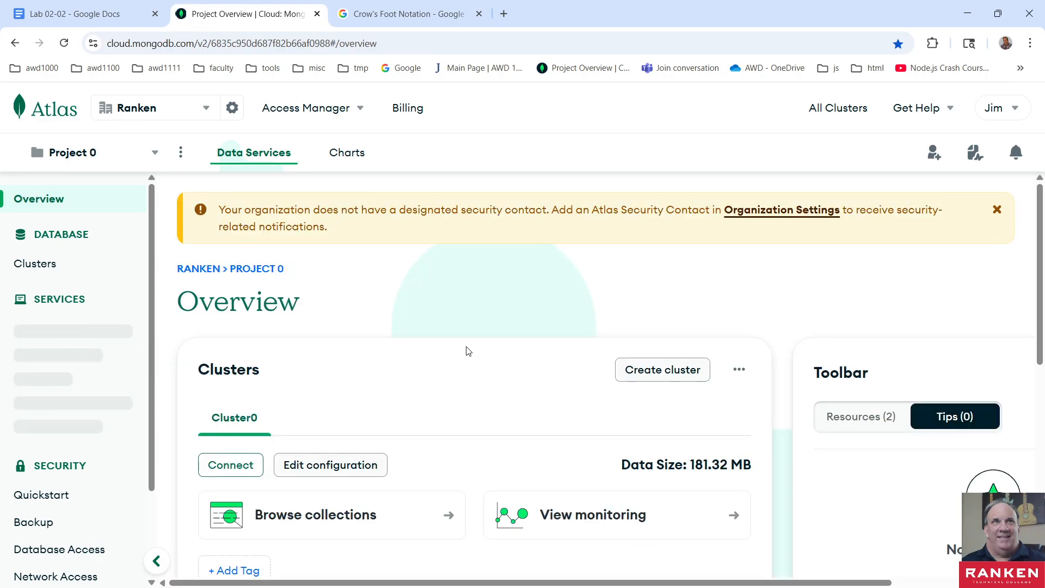
pyautogui.click(1006, 111)
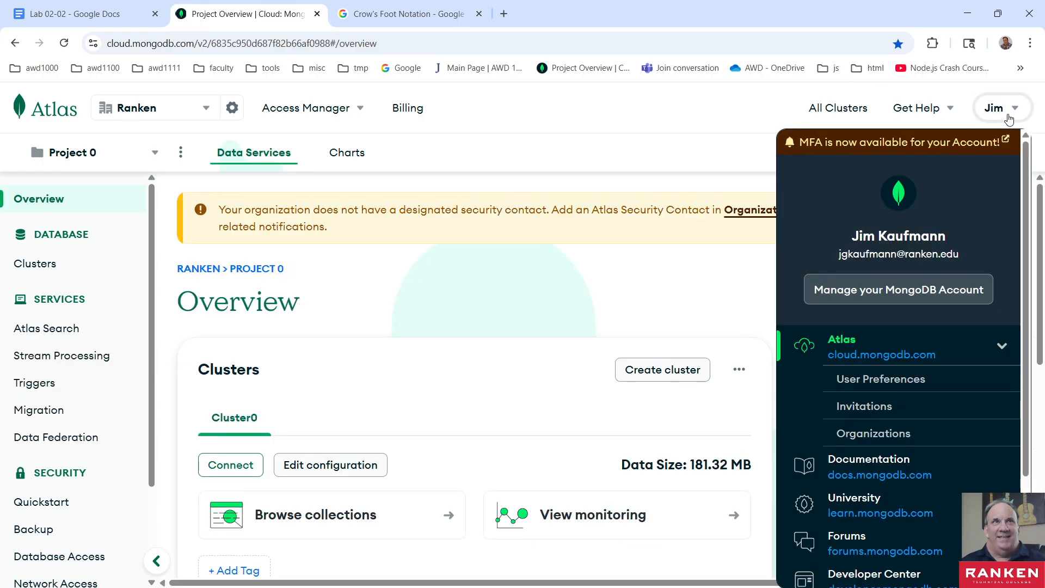
pyautogui.click(641, 121)
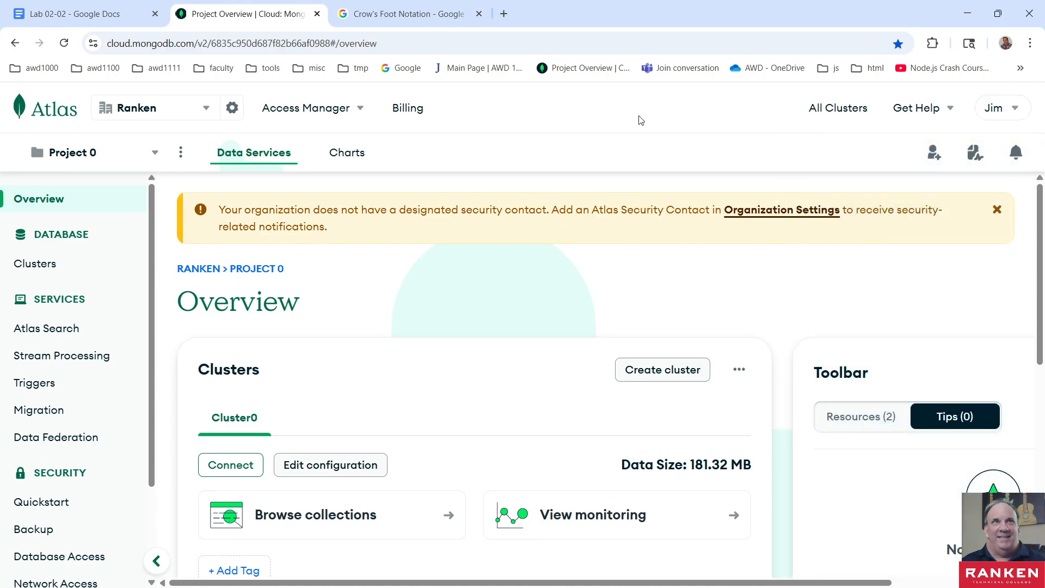
# - Copy Cluster0's connection string for MongoDB Compass, using the option for Compass already being installed
pyautogui.scroll(-2, 615, 273)
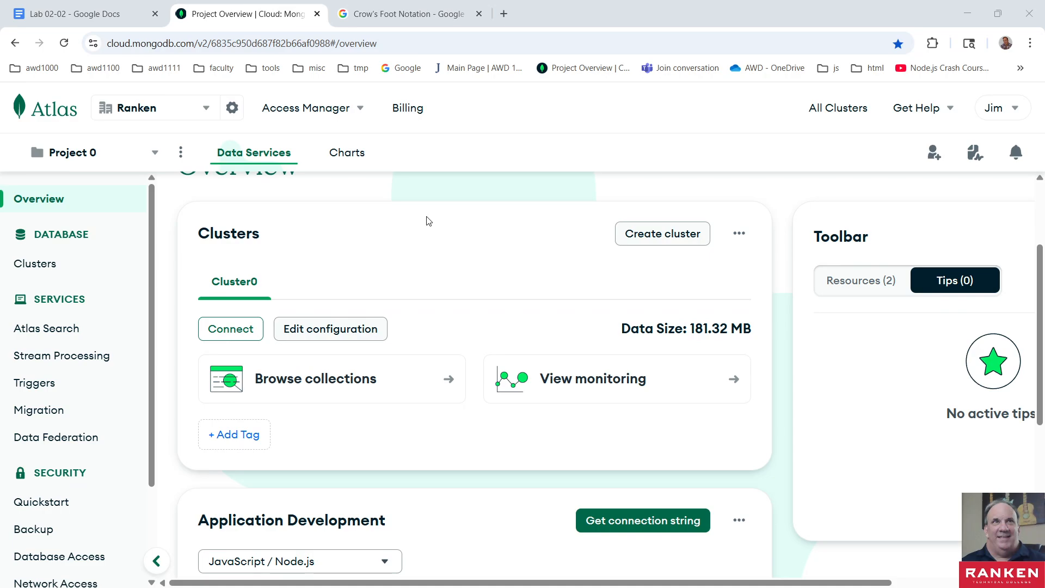
pyautogui.click(229, 329)
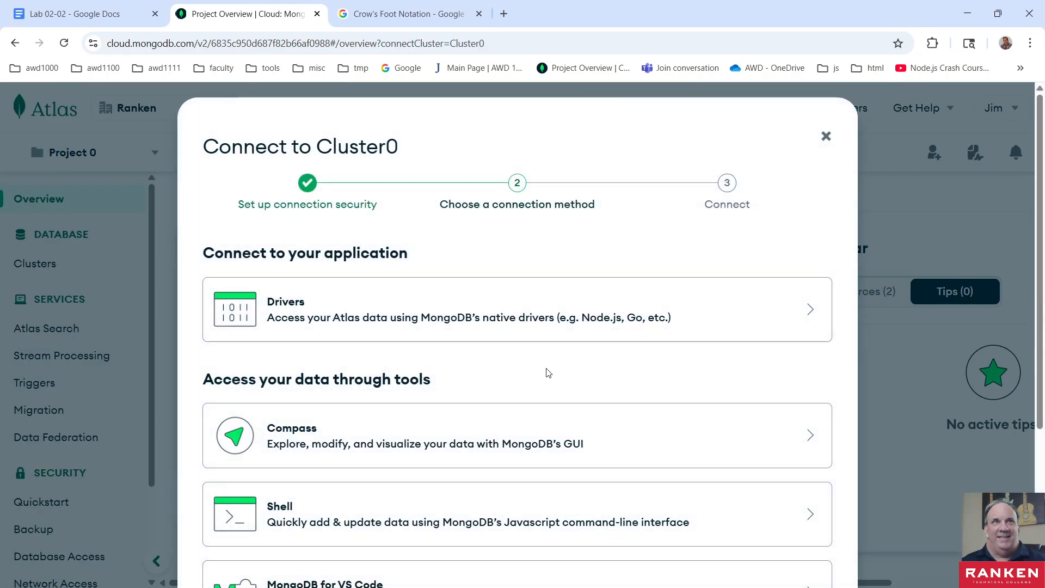
pyautogui.scroll(-4, 549, 373)
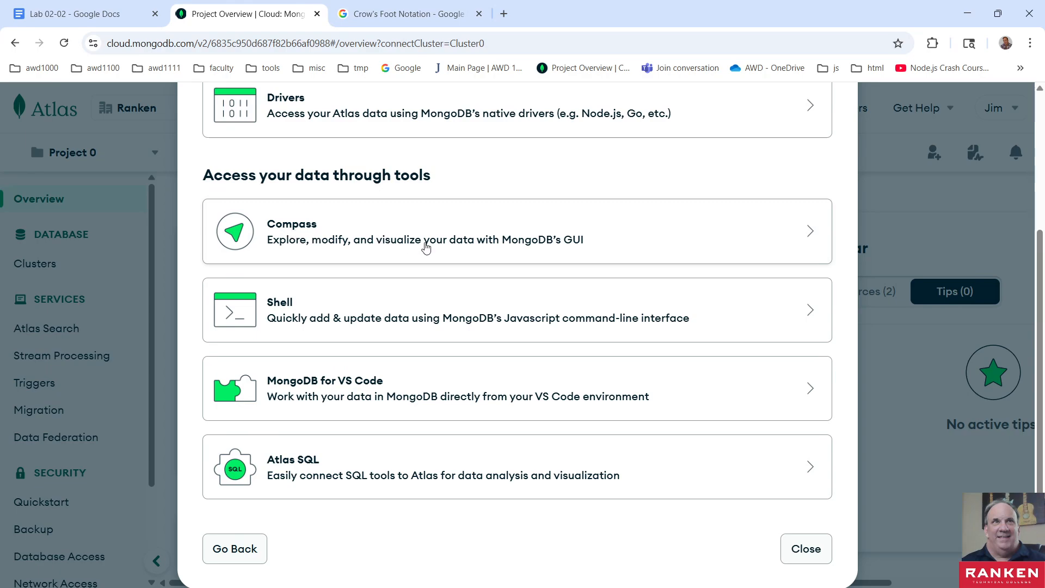
pyautogui.click(806, 237)
pyautogui.scroll(-1, 514, 446)
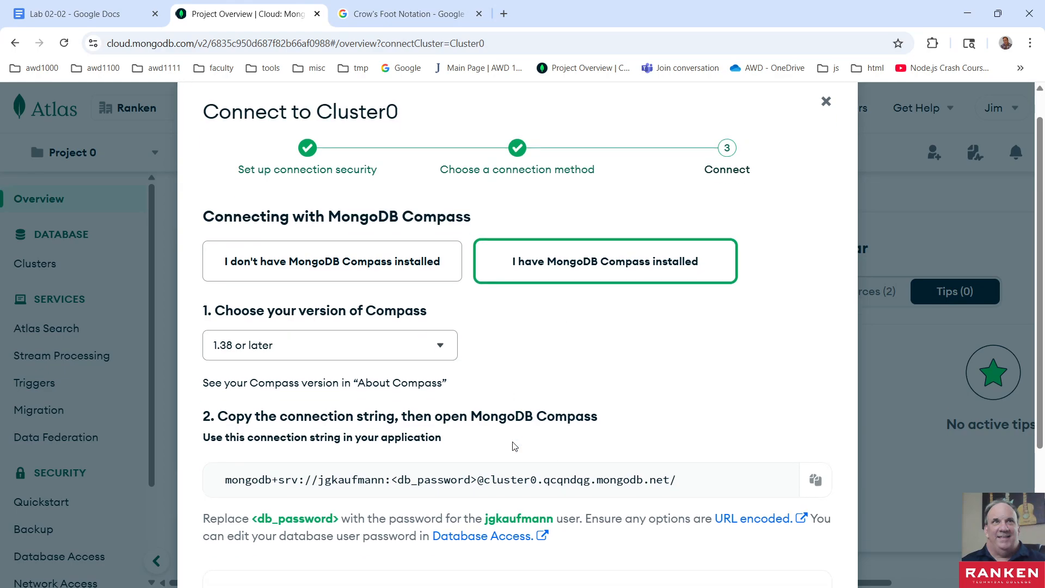
pyautogui.scroll(-1, 514, 446)
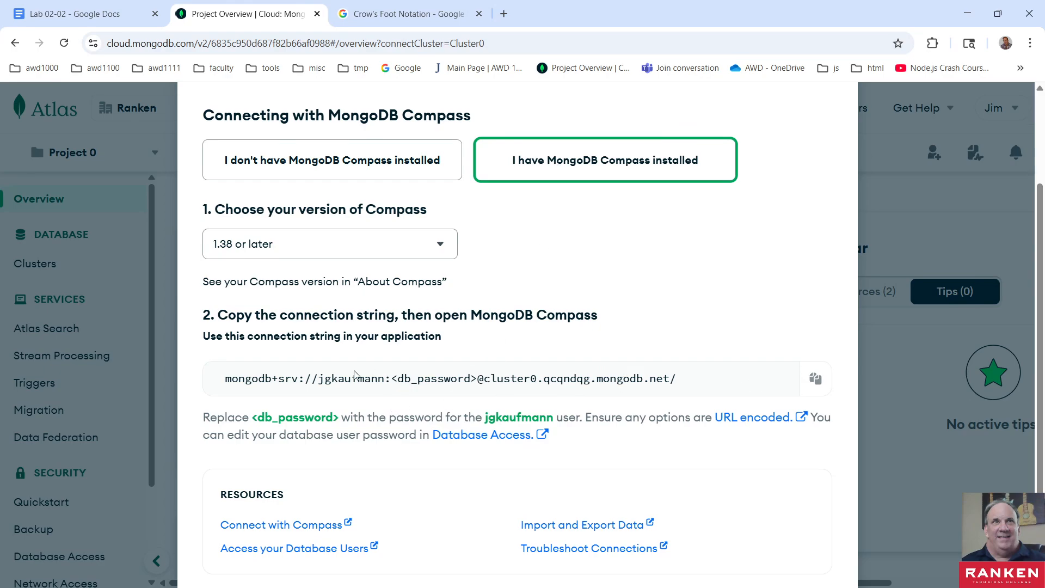
pyautogui.click(341, 160)
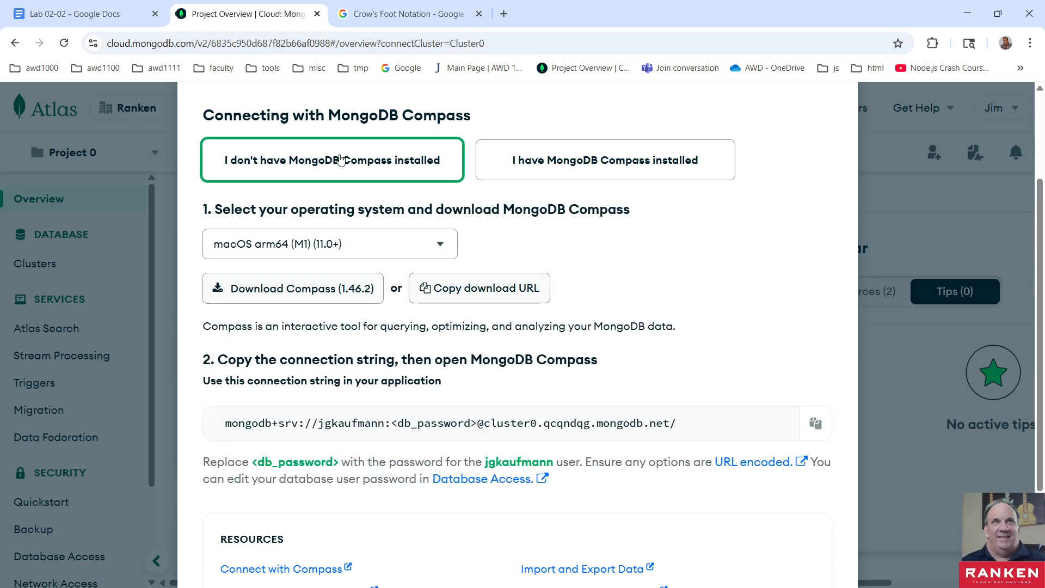
pyautogui.click(561, 159)
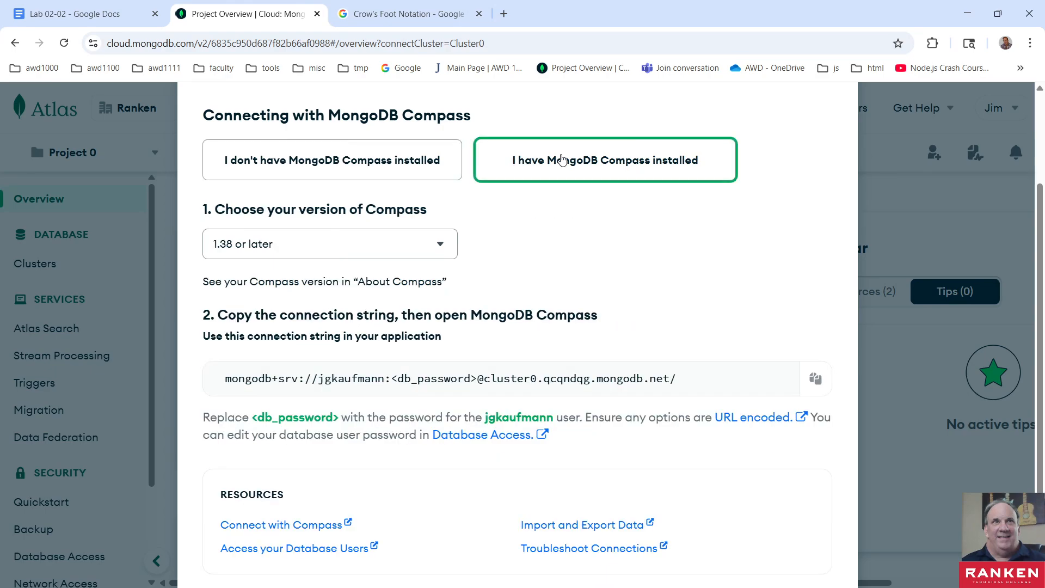
pyautogui.click(816, 379)
# - Minimise the browser and launch MongoDB Compass
pyautogui.click(967, 13)
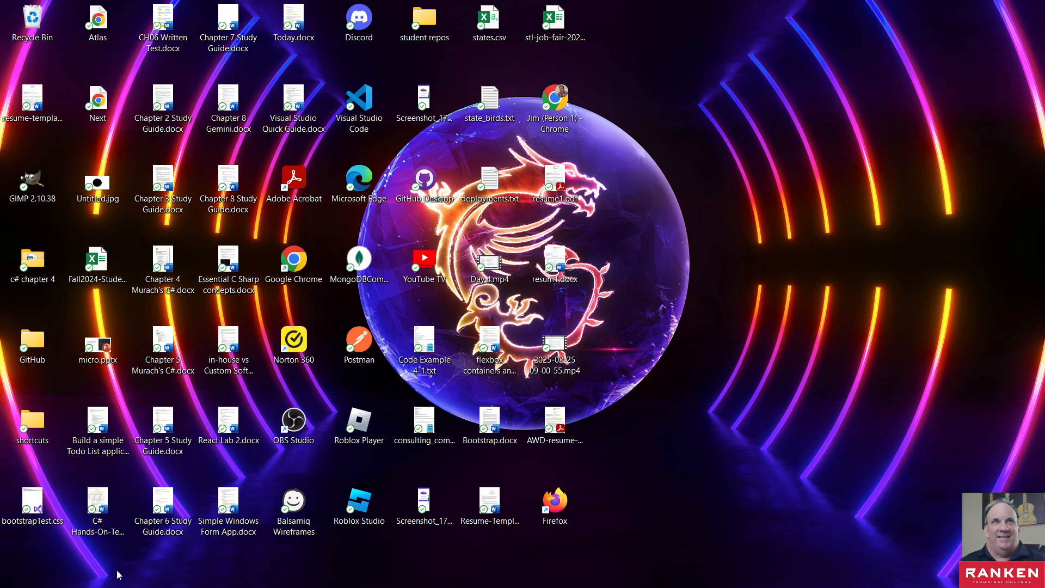
pyautogui.moveTo(119, 585)
pyautogui.click(313, 573)
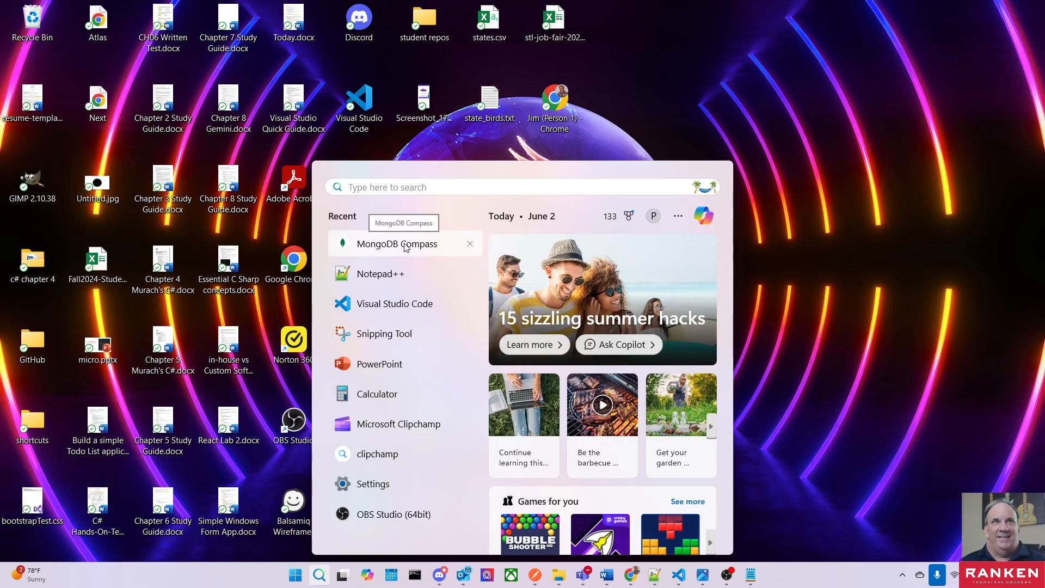
pyautogui.click(403, 246)
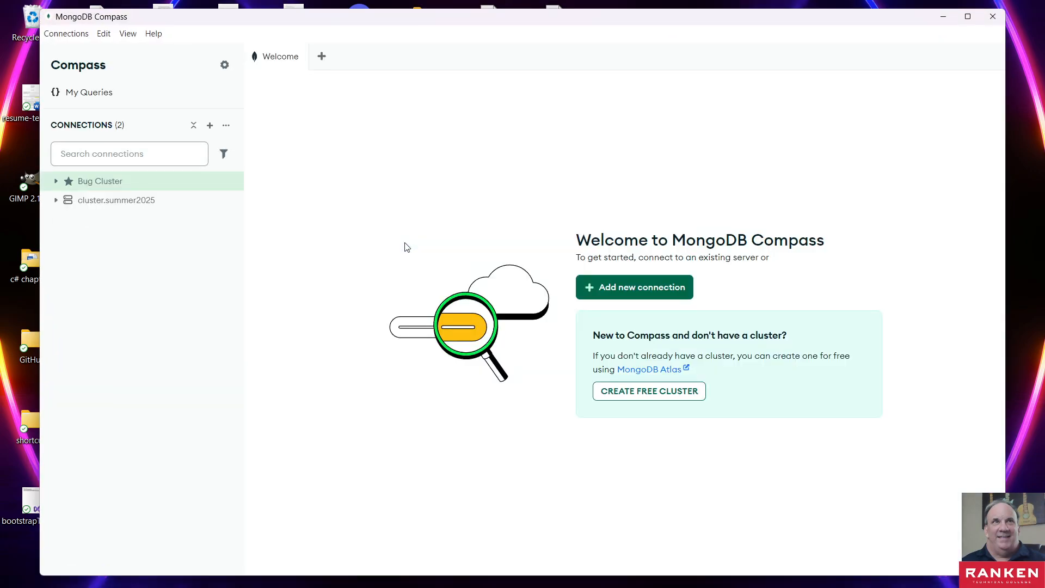
# - Remove the saved cluster.summer2025 connection from Compass
pyautogui.moveTo(99, 201)
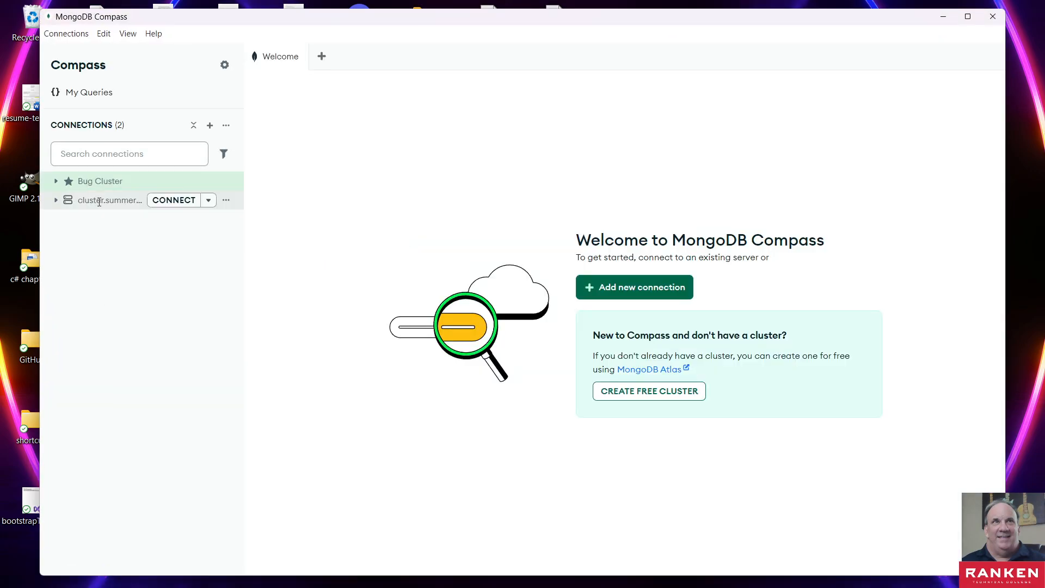
pyautogui.click(225, 201)
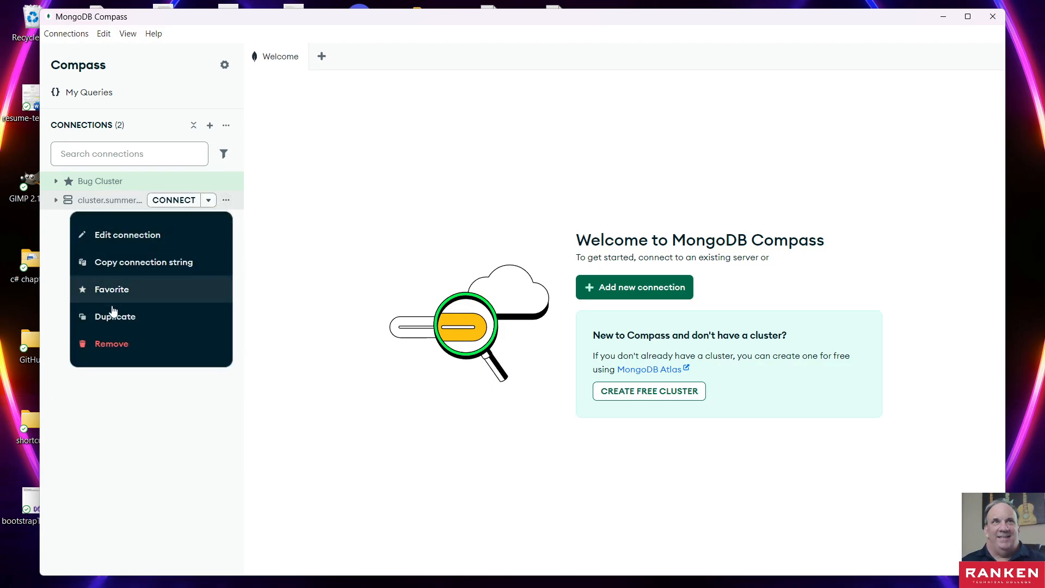
pyautogui.click(105, 348)
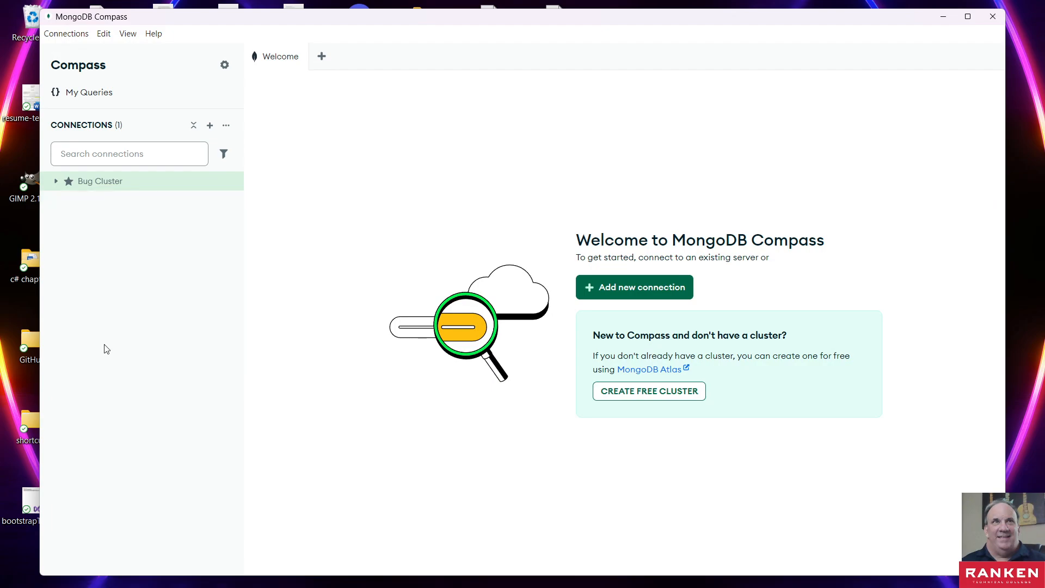
# - Start a new connection and replace its default URI with the connection string copied from Atlas
pyautogui.click(209, 125)
pyautogui.click(338, 246)
pyautogui.press('BackSpace')
pyautogui.moveTo(368, 239); pyautogui.dragTo(201, 237)
pyautogui.hotkey('ctrl', 'v')
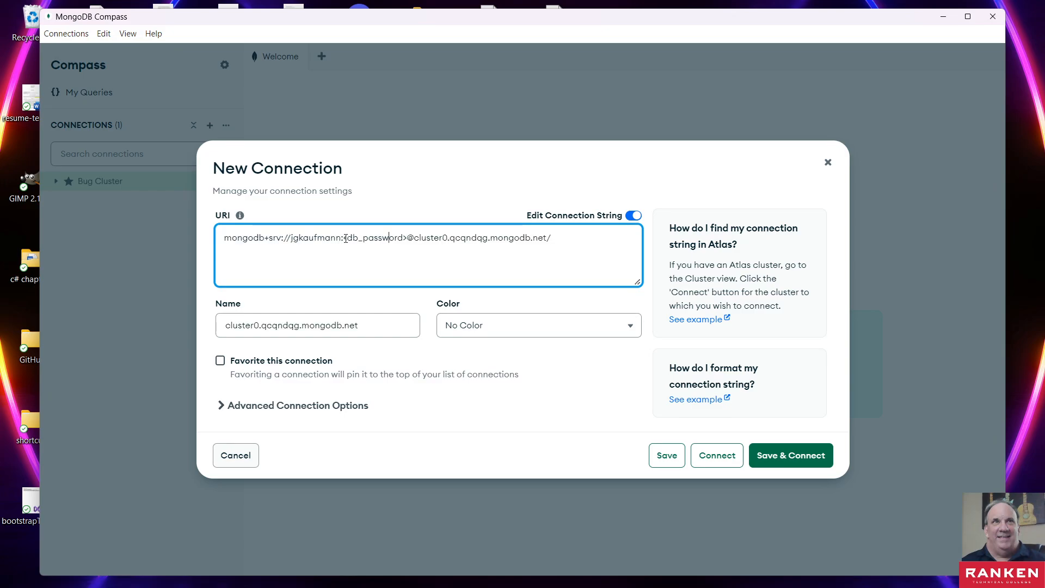
# - Replace the <db_password> placeholder in the URI with the database user's password, moving the window out of view while entering it
pyautogui.moveTo(346, 238); pyautogui.dragTo(408, 241)
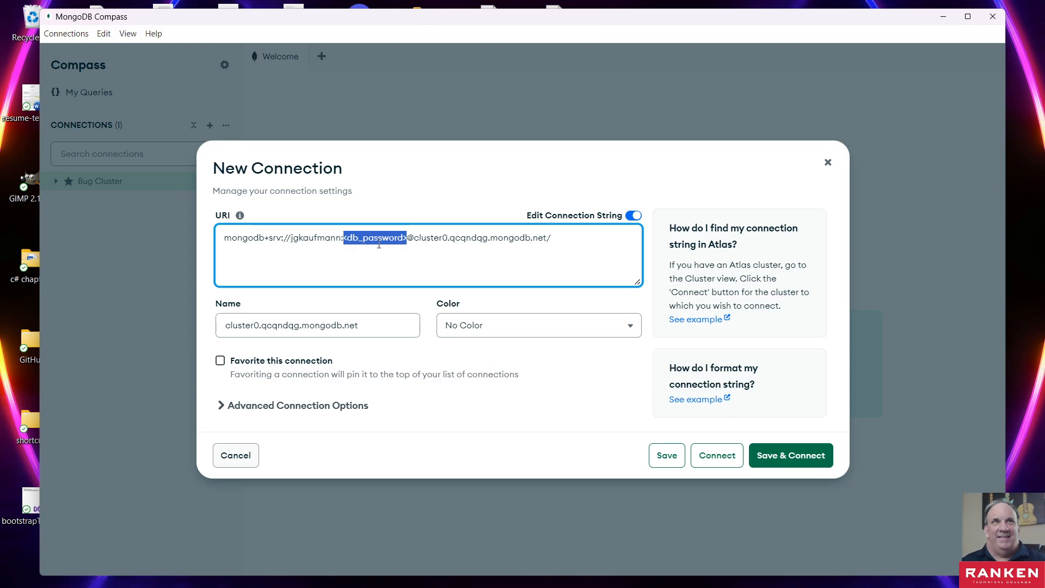
pyautogui.click(358, 246)
pyautogui.moveTo(344, 239); pyautogui.dragTo(408, 239)
pyautogui.click(347, 237)
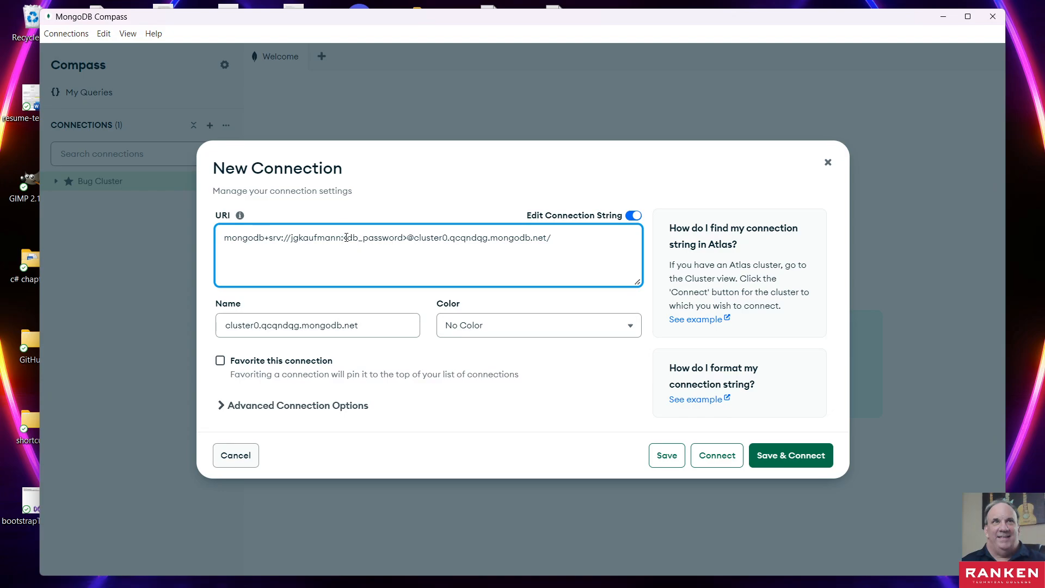
pyautogui.moveTo(344, 238); pyautogui.dragTo(411, 238)
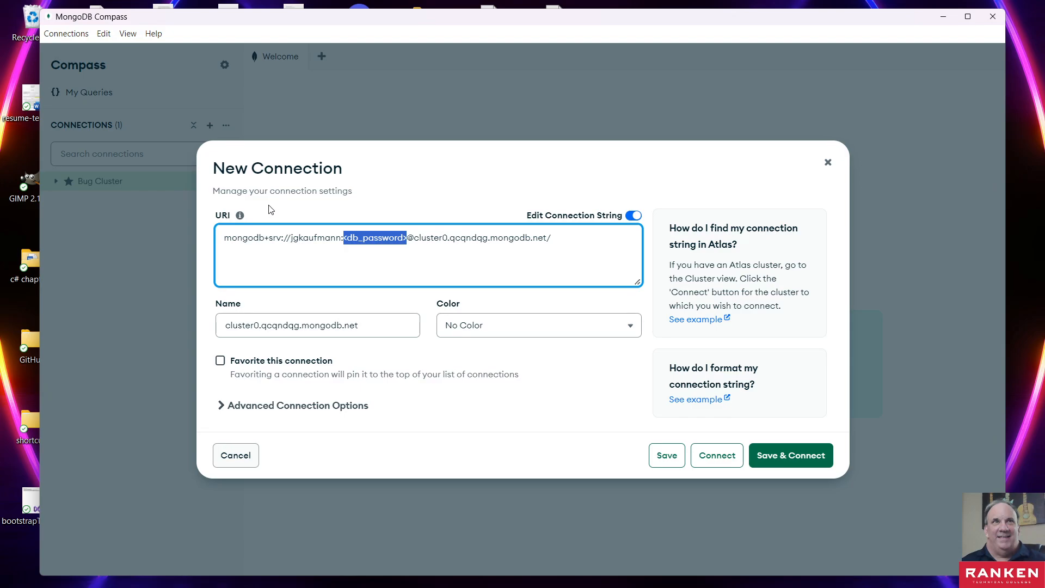
pyautogui.click(390, 158)
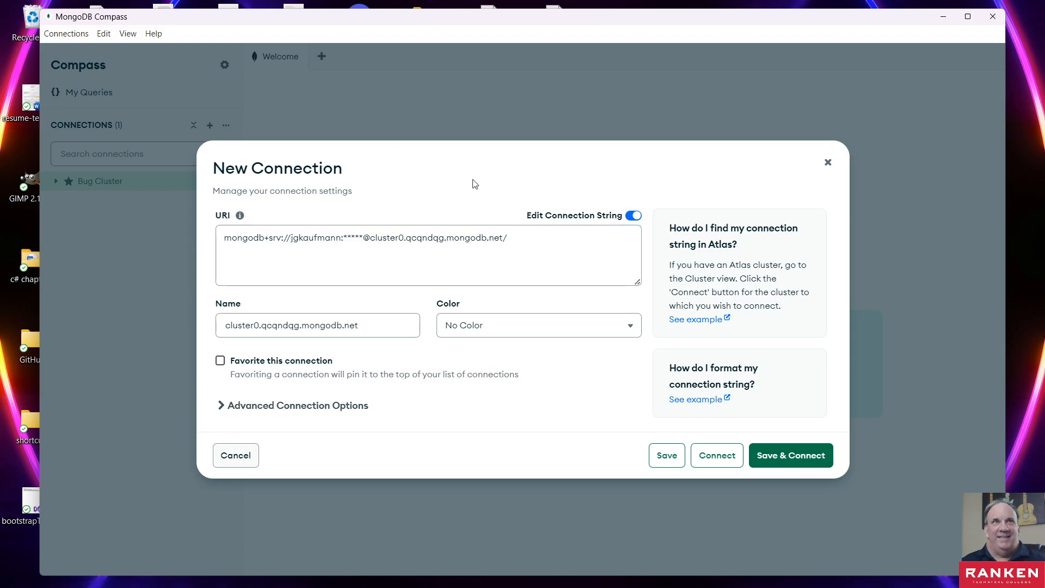
pyautogui.moveTo(472, 184); pyautogui.dragTo(796, 226)
pyautogui.click(536, 176)
pyautogui.moveTo(839, 19); pyautogui.dragTo(1044, 395)
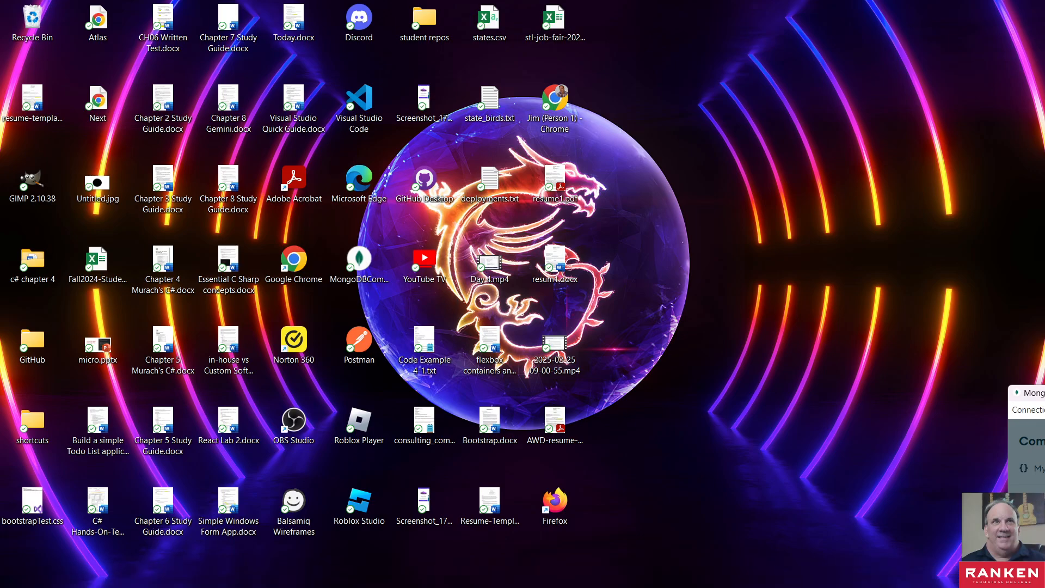
pyautogui.moveTo(1044, 396); pyautogui.dragTo(600, 74)
# - Name the new connection summer2025-cluster, replacing the default host-based name
pyautogui.click(295, 377)
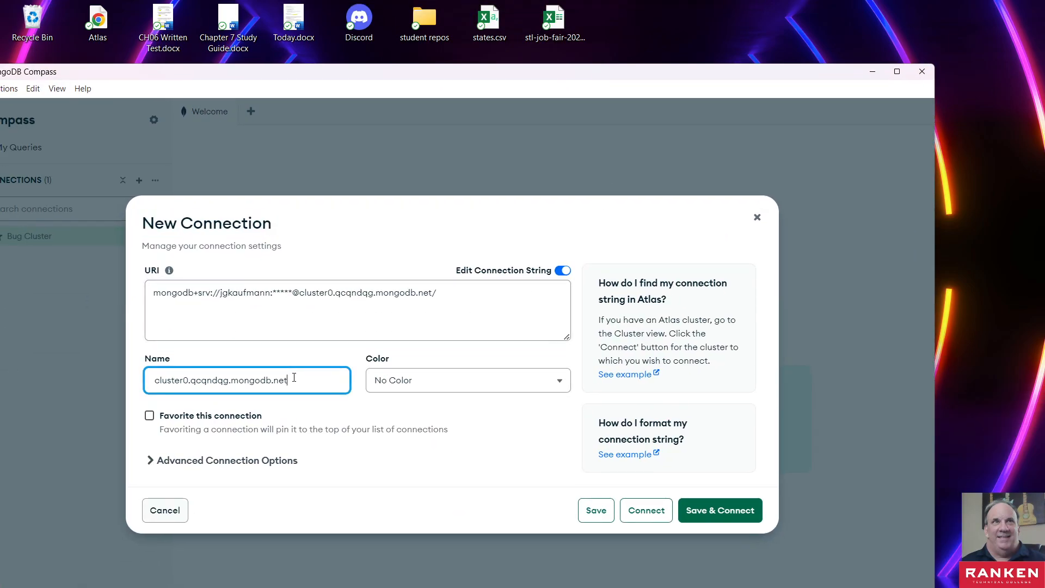
pyautogui.moveTo(302, 378); pyautogui.dragTo(48, 380)
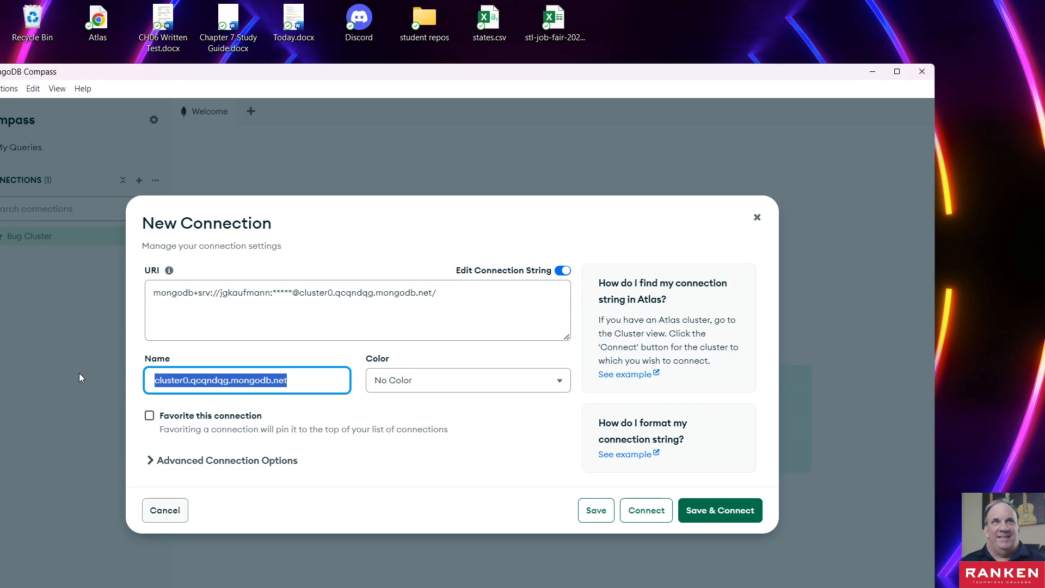
pyautogui.write('summer')
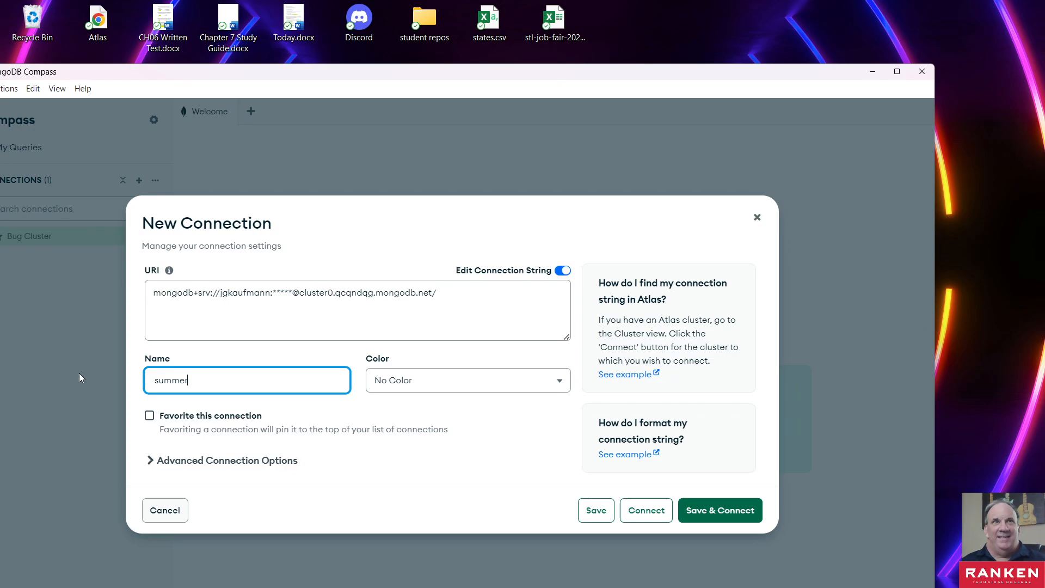
pyautogui.write('2025-cluster')
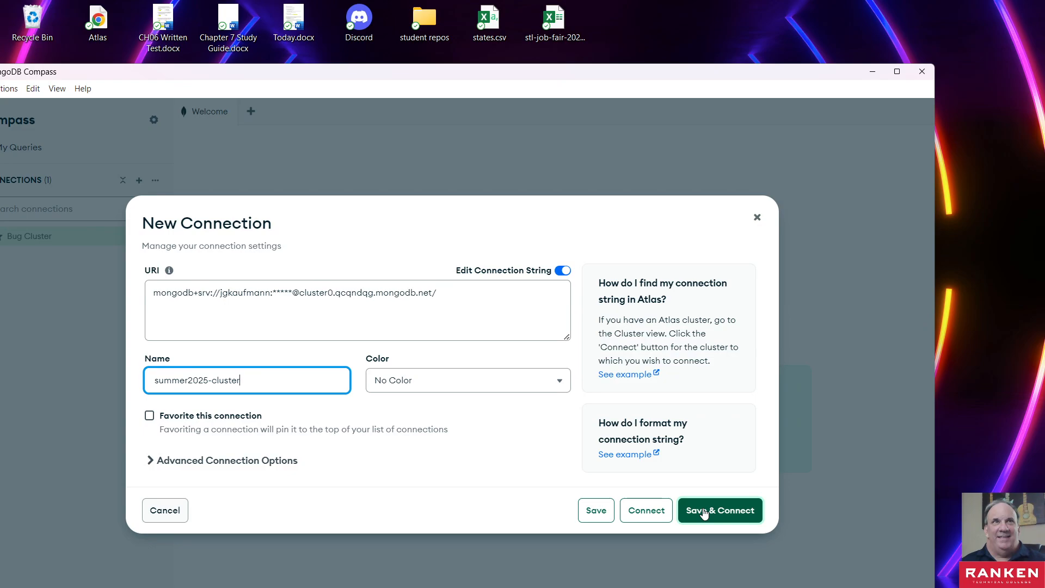
# - Set the connection's color to Blue, then save it and connect to the cluster
pyautogui.click(409, 380)
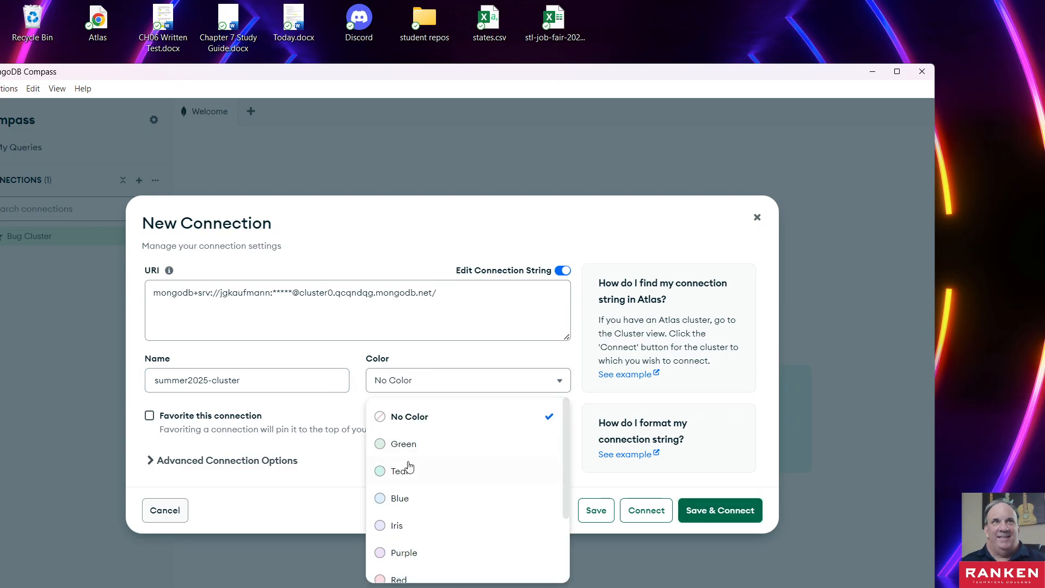
pyautogui.click(401, 497)
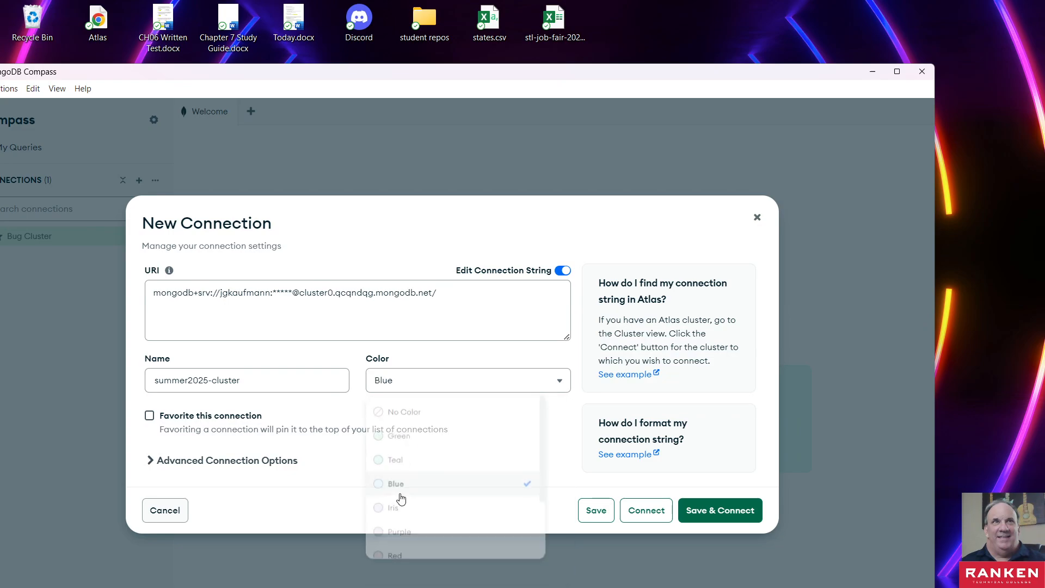
pyautogui.click(725, 499)
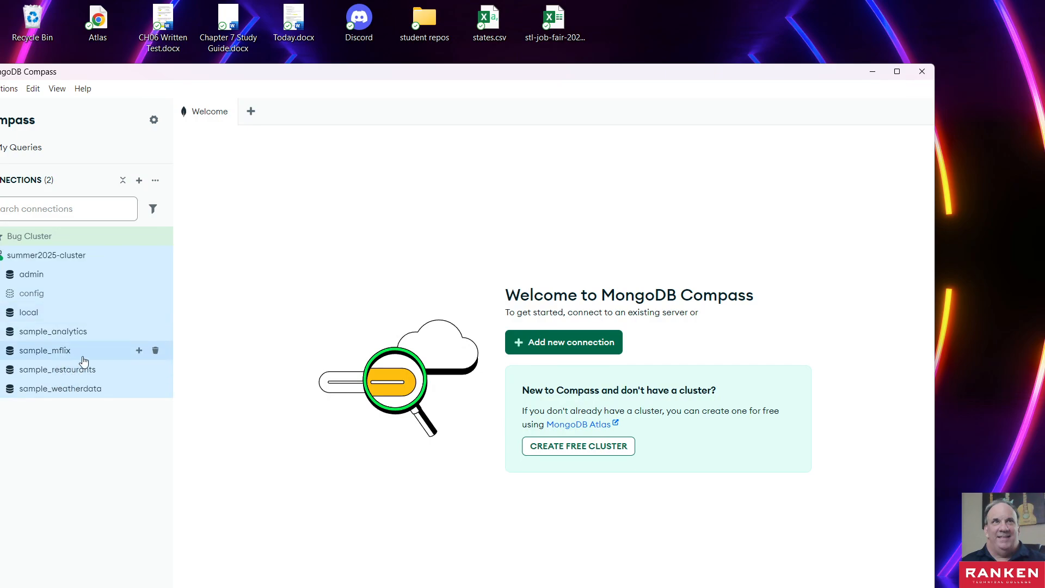
# - Maximize the Compass window and open a MongoDB shell on the summer2025-cluster connection
pyautogui.moveTo(346, 75); pyautogui.dragTo(429, 74)
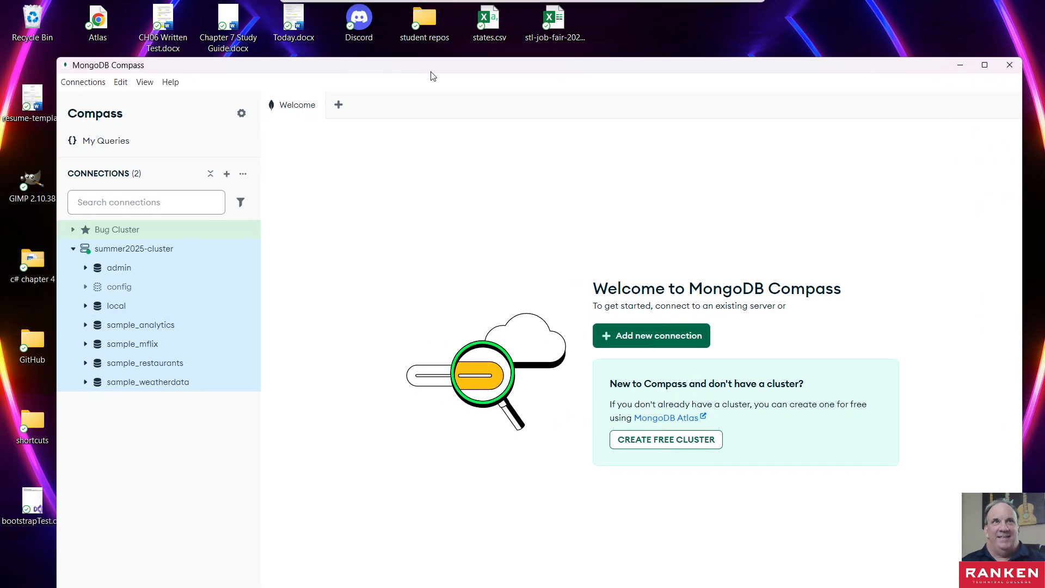
pyautogui.click(983, 65)
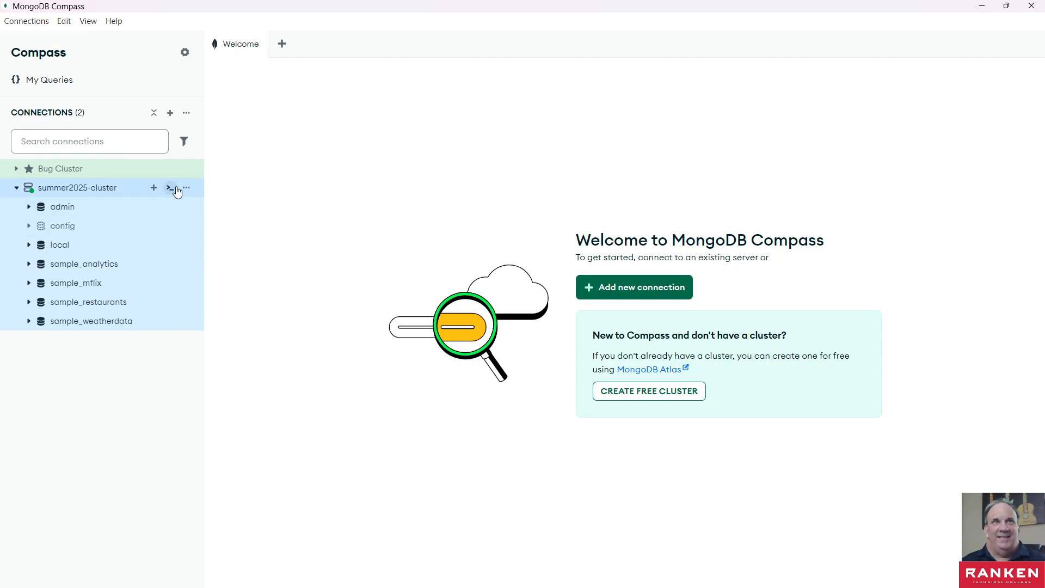
pyautogui.click(186, 188)
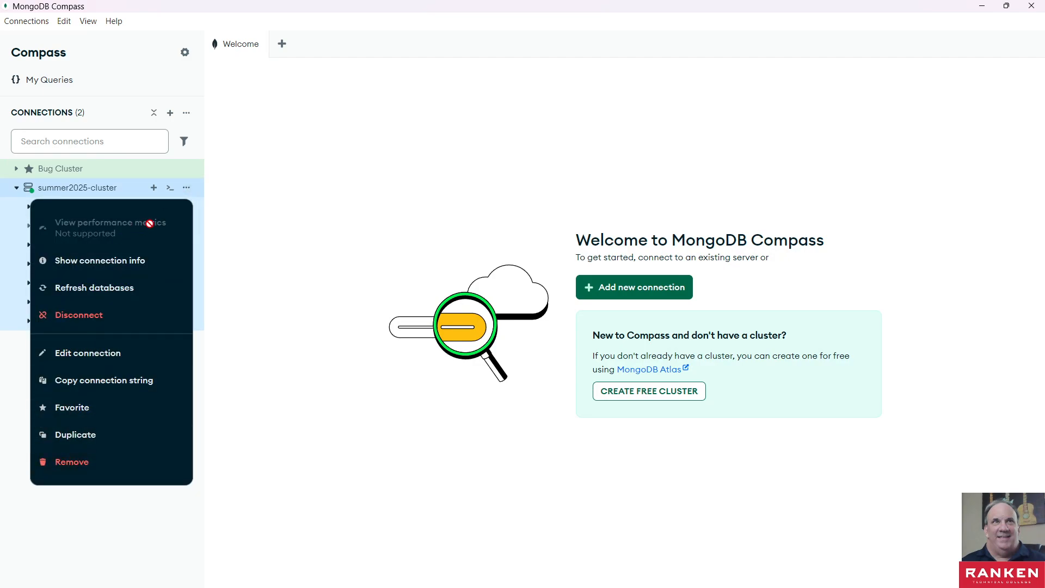
pyautogui.click(304, 344)
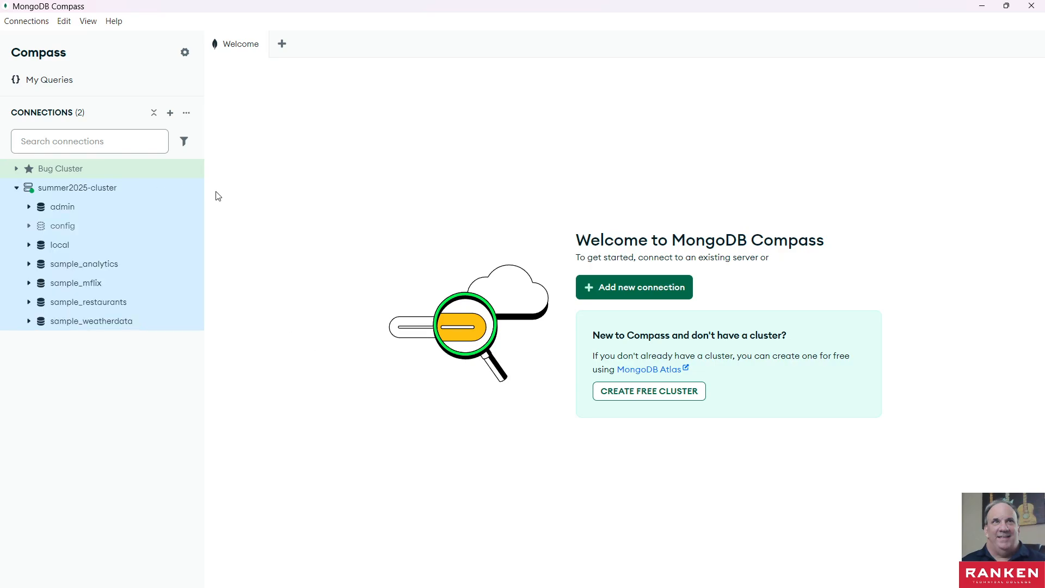
pyautogui.moveTo(197, 188)
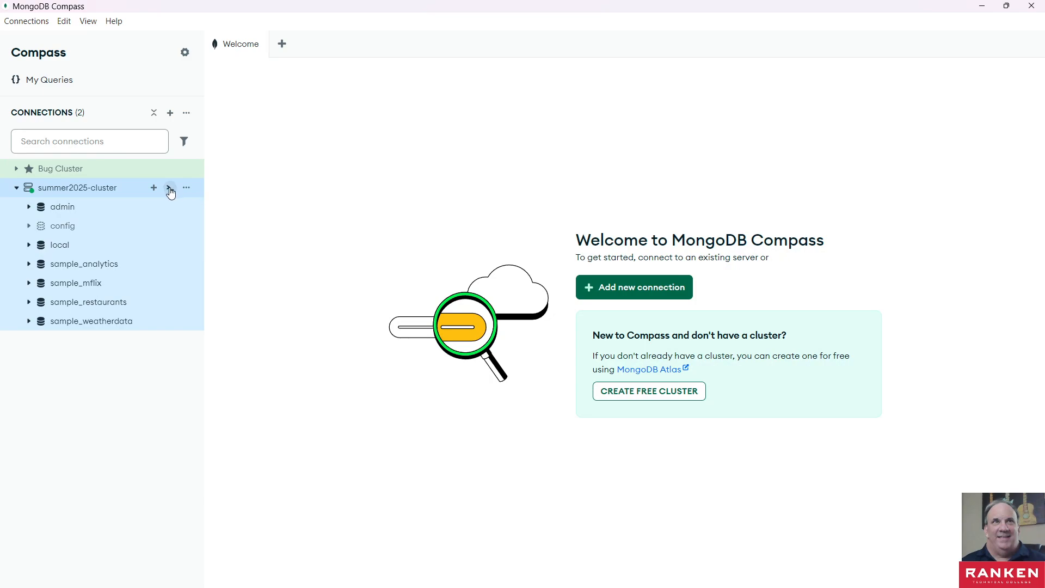
pyautogui.click(170, 189)
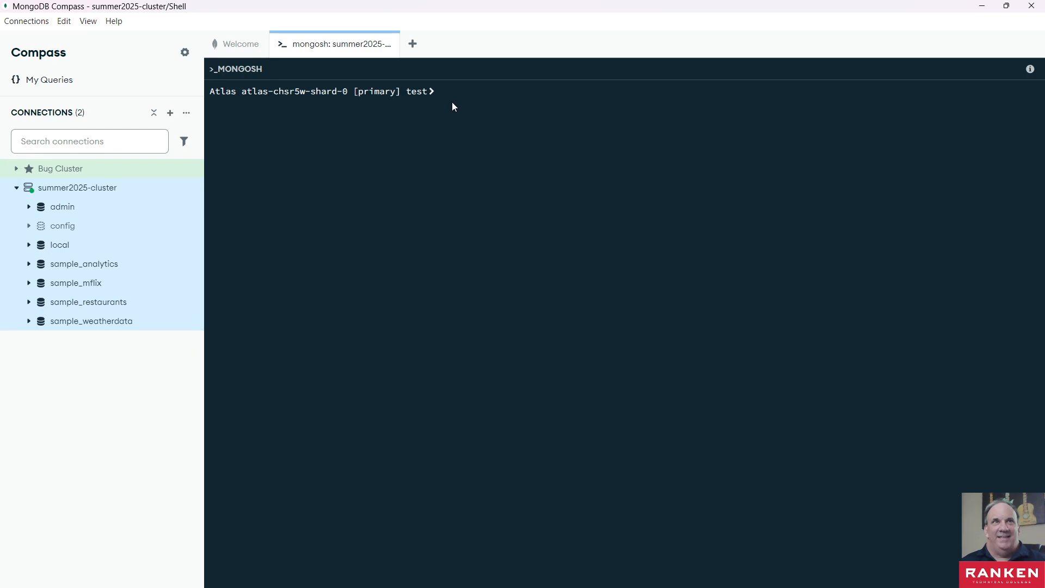
pyautogui.write('use')
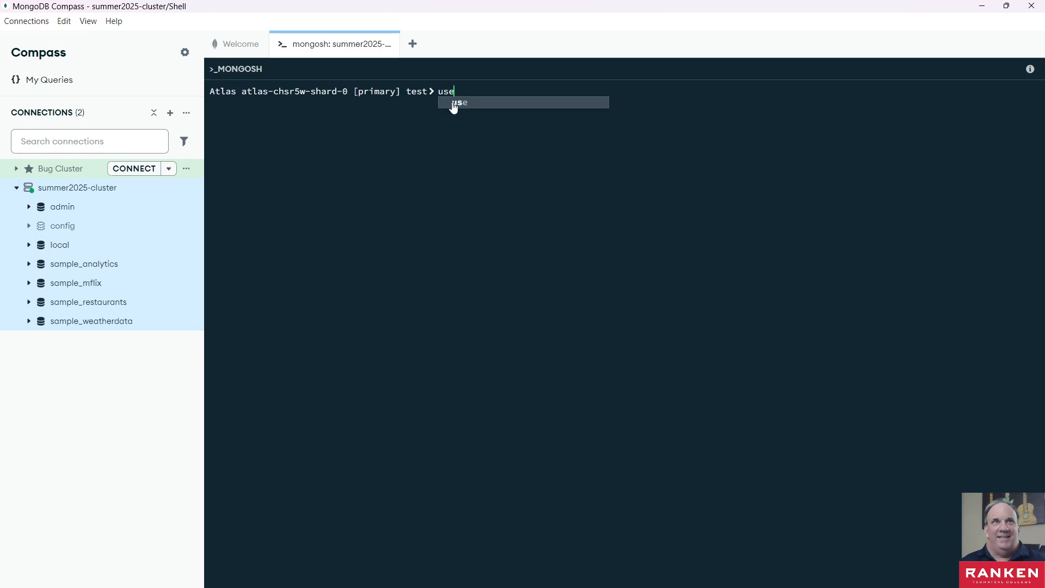
pyautogui.press('BackSpace')
pyautogui.press('BackSpace')
pyautogui.press('BackSpace')
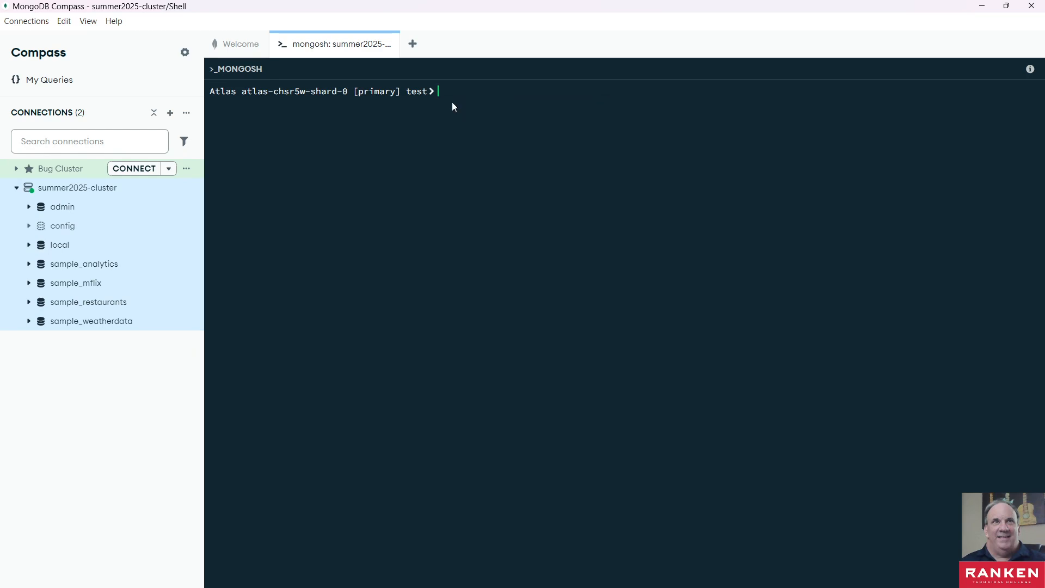
# - List the cluster's databases in the shell with show dbs
pyautogui.write('sho')
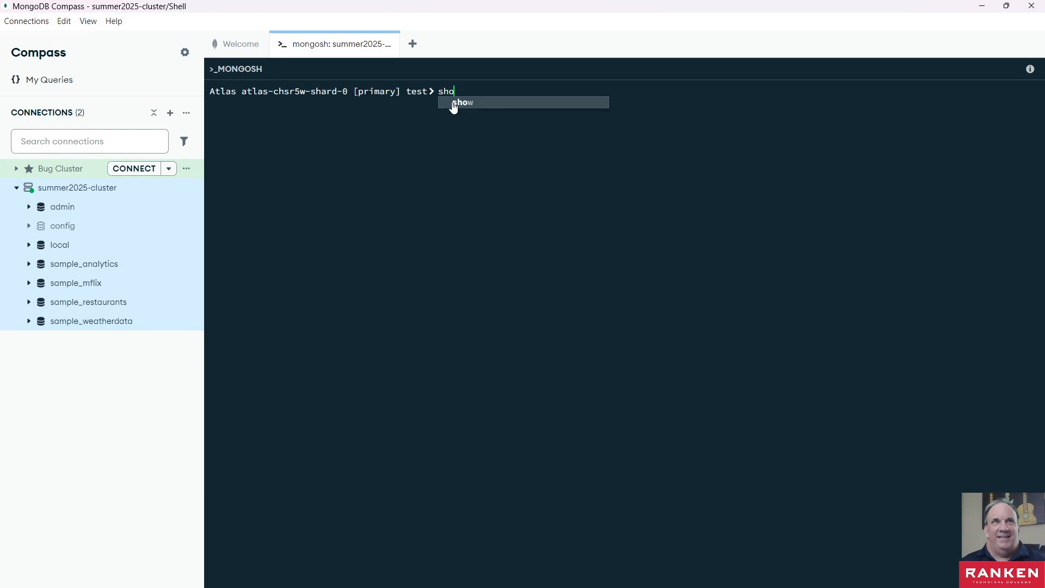
pyautogui.write('w dbs')
pyautogui.click(453, 104)
pyautogui.press('Return')
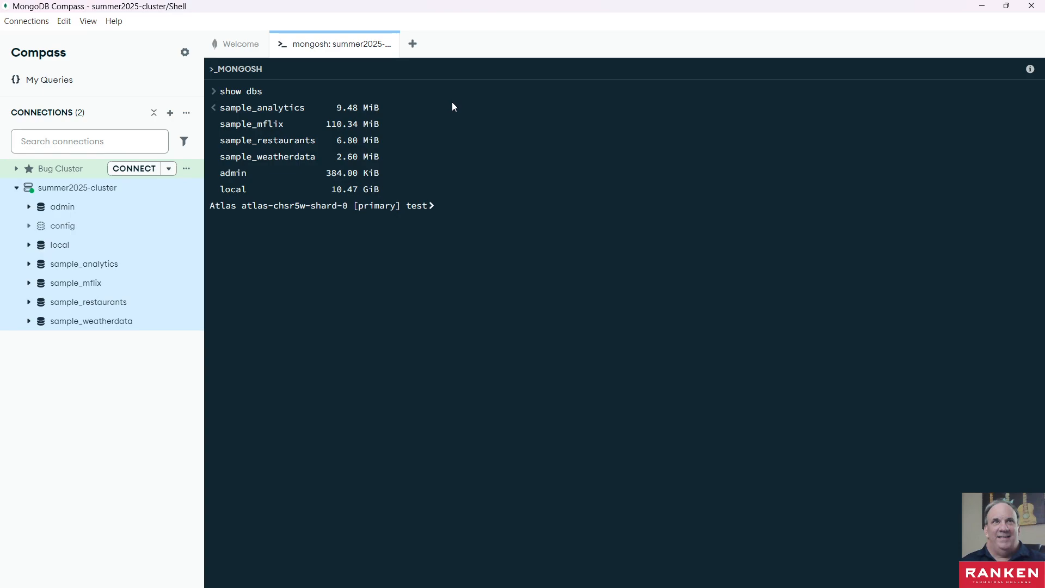
pyautogui.write('show')
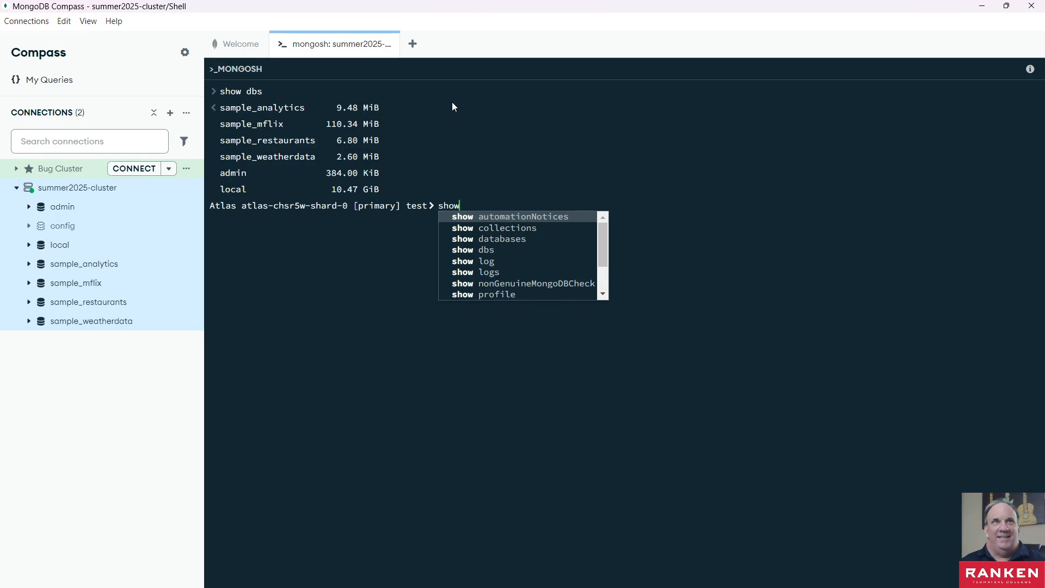
pyautogui.press('BackSpace')
pyautogui.press('BackSpace')
pyautogui.press('BackSpace')
pyautogui.press('BackSpace')
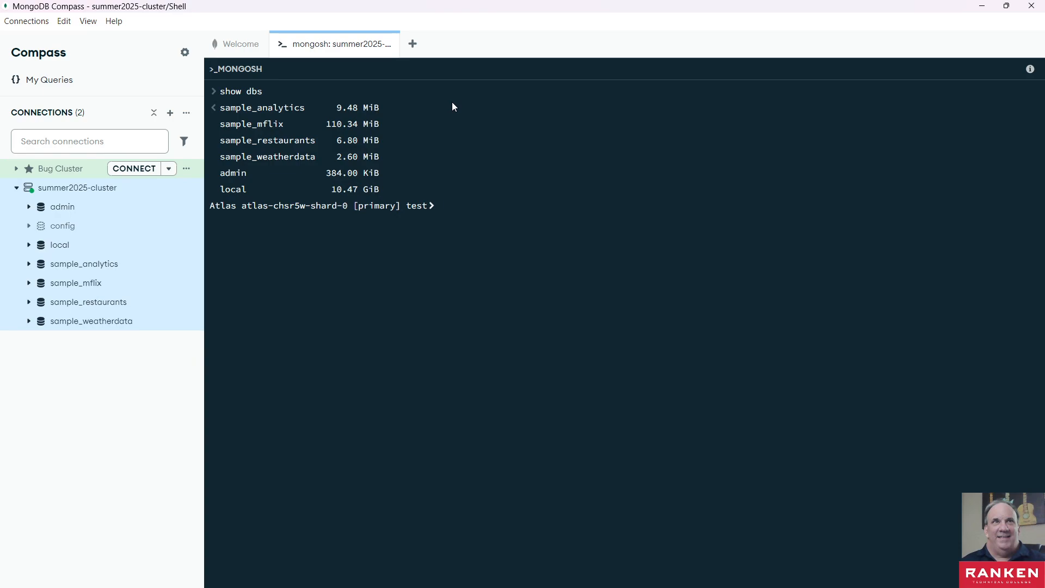
# - Switch the shell to a database named issuetracker, all lowercase and without an underscore, with the use command
pyautogui.write('use')
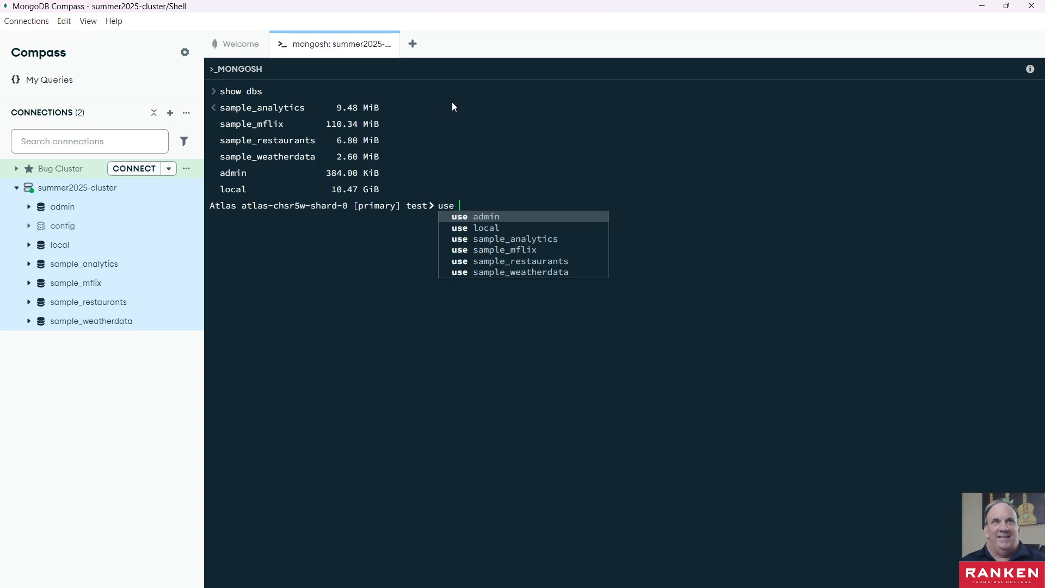
pyautogui.write(' issue')
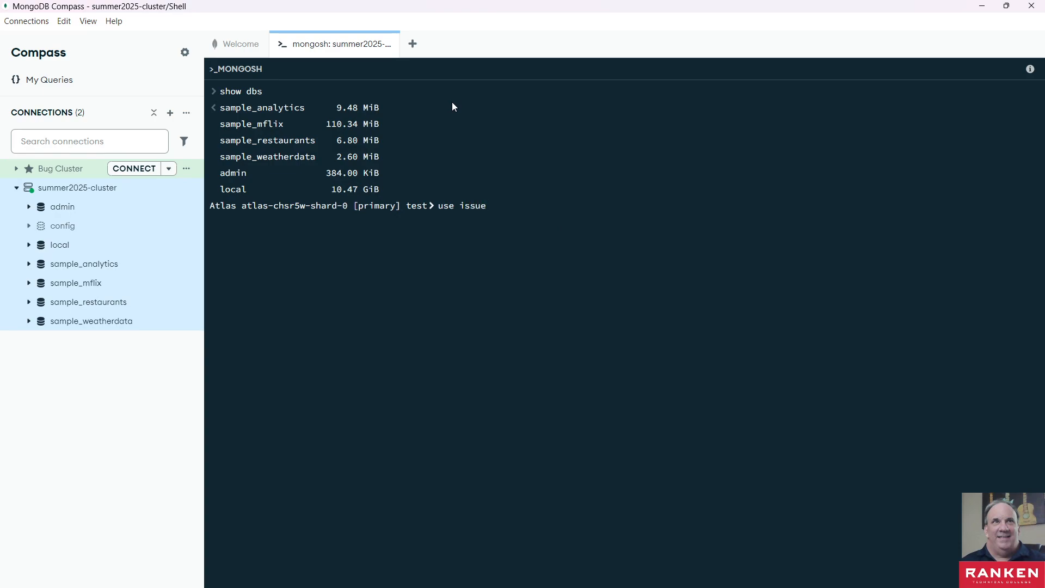
pyautogui.write('_tracker')
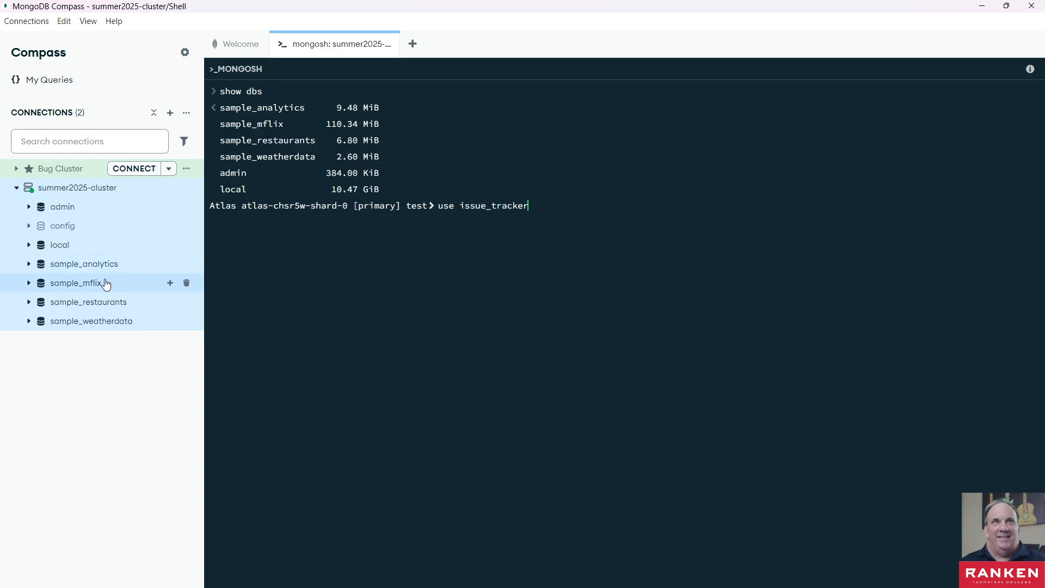
pyautogui.click(487, 206)
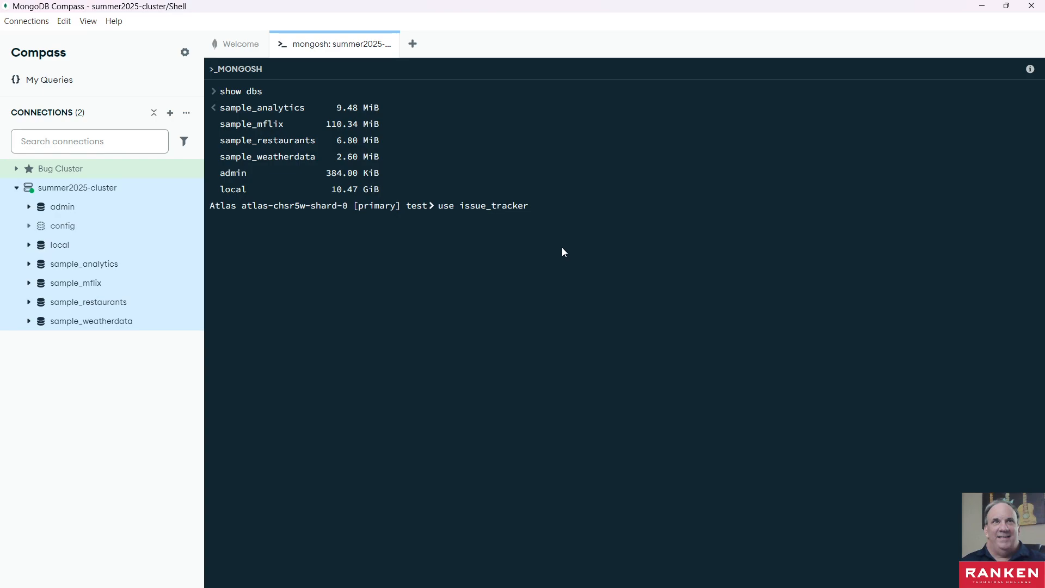
pyautogui.write('R')
pyautogui.press('Delete')
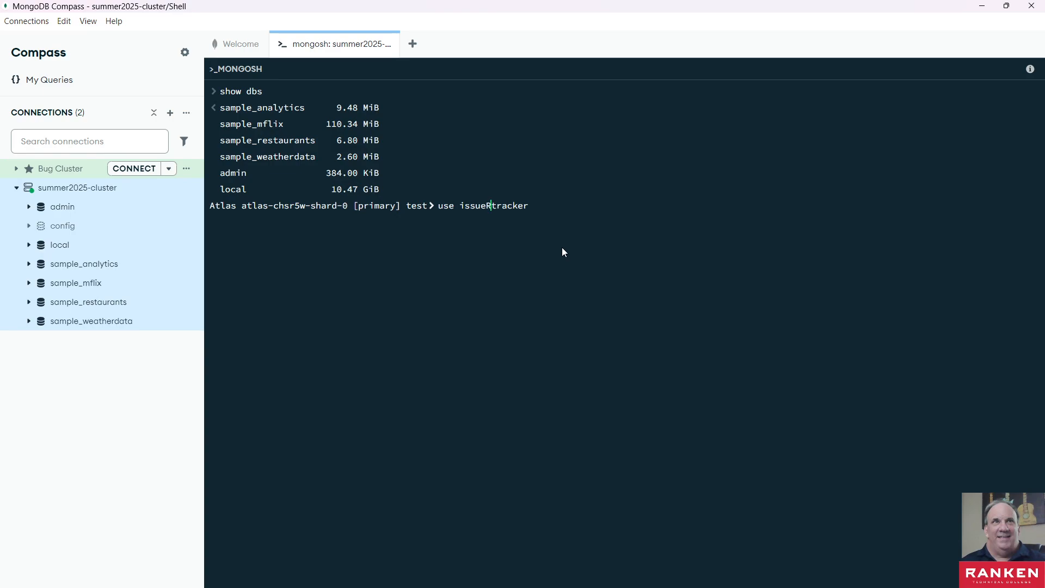
pyautogui.press('BackSpace')
pyautogui.write('T')
pyautogui.press('Delete')
pyautogui.press('Left')
pyautogui.press('Left')
pyautogui.press('Left')
pyautogui.press('Left')
pyautogui.press('Left')
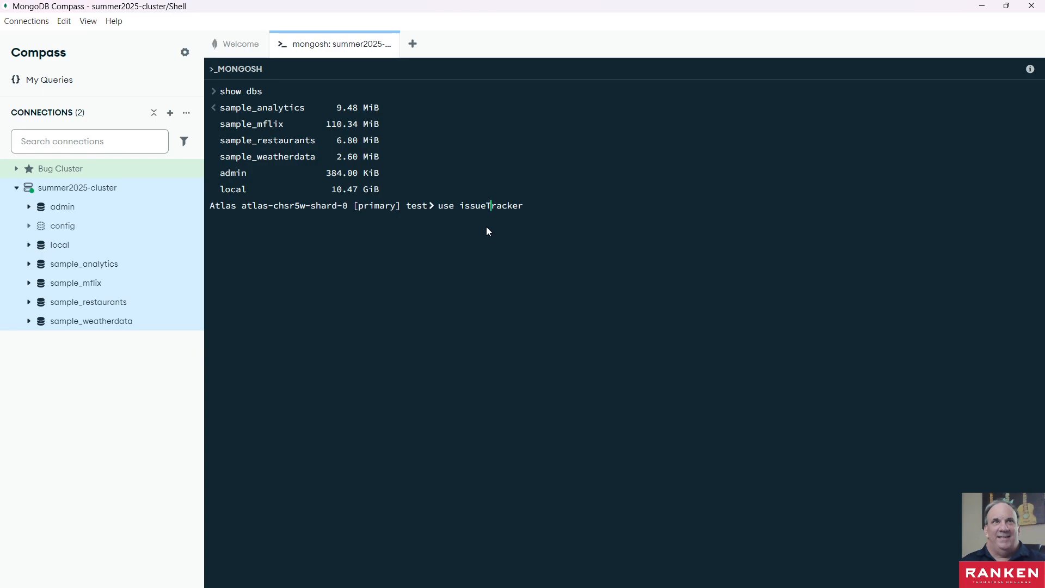
pyautogui.press('BackSpace')
pyautogui.write('t')
pyautogui.press('Return')
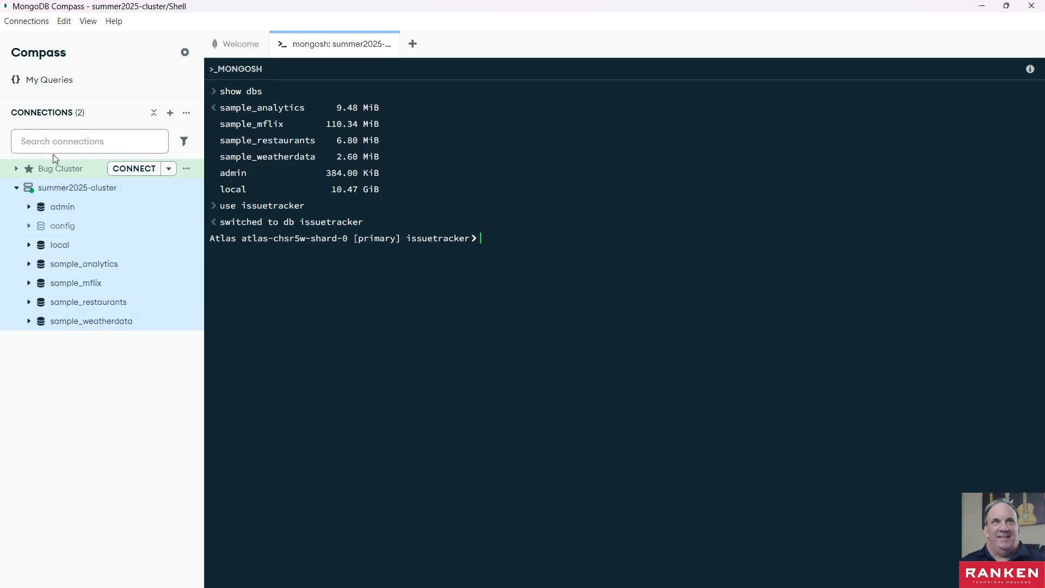
# - Refresh the list of databases under the summer2025-cluster connection
pyautogui.click(187, 171)
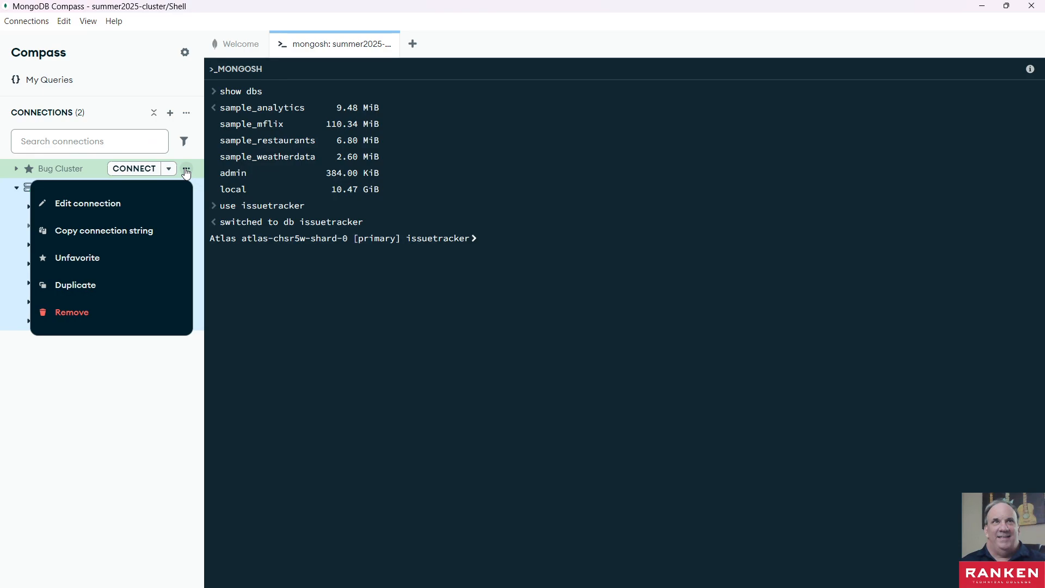
pyautogui.click(119, 398)
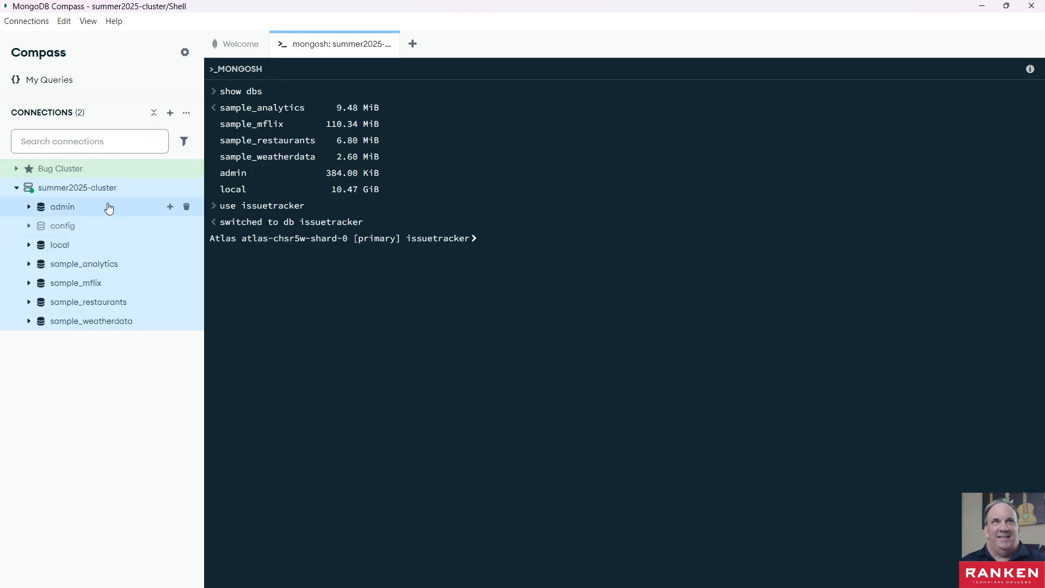
pyautogui.click(187, 188)
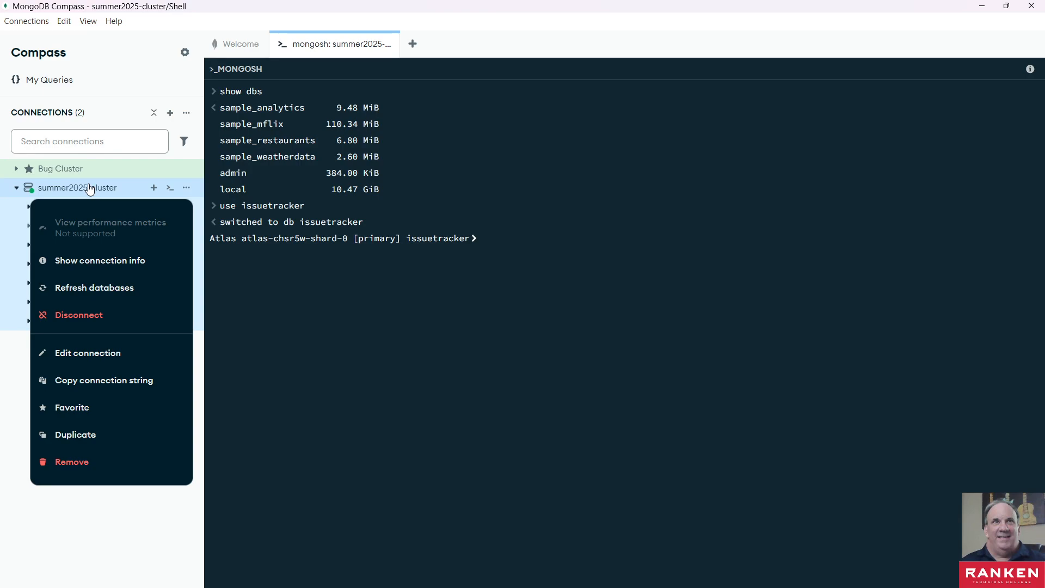
pyautogui.click(186, 188)
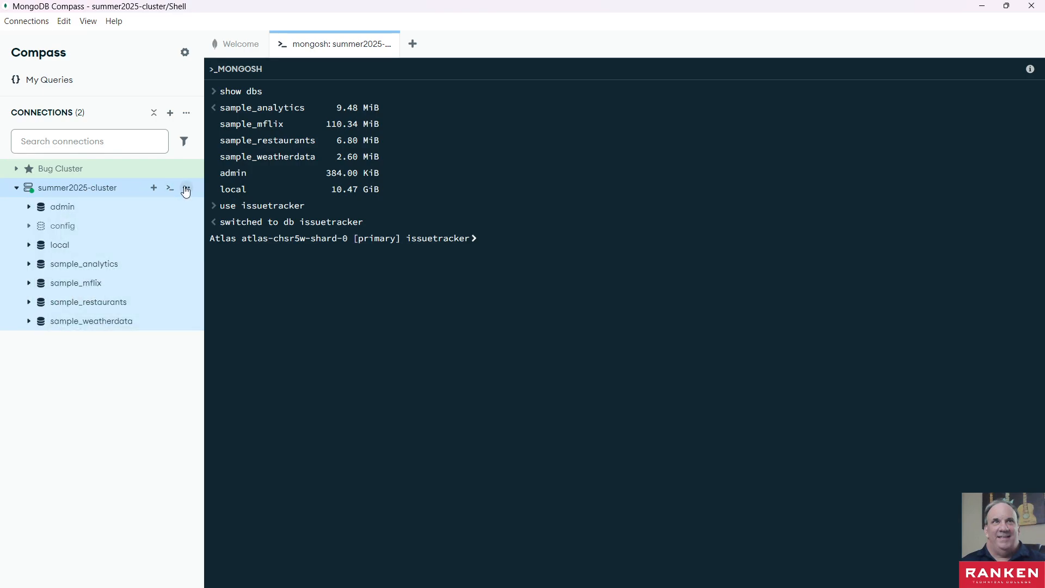
pyautogui.click(186, 188)
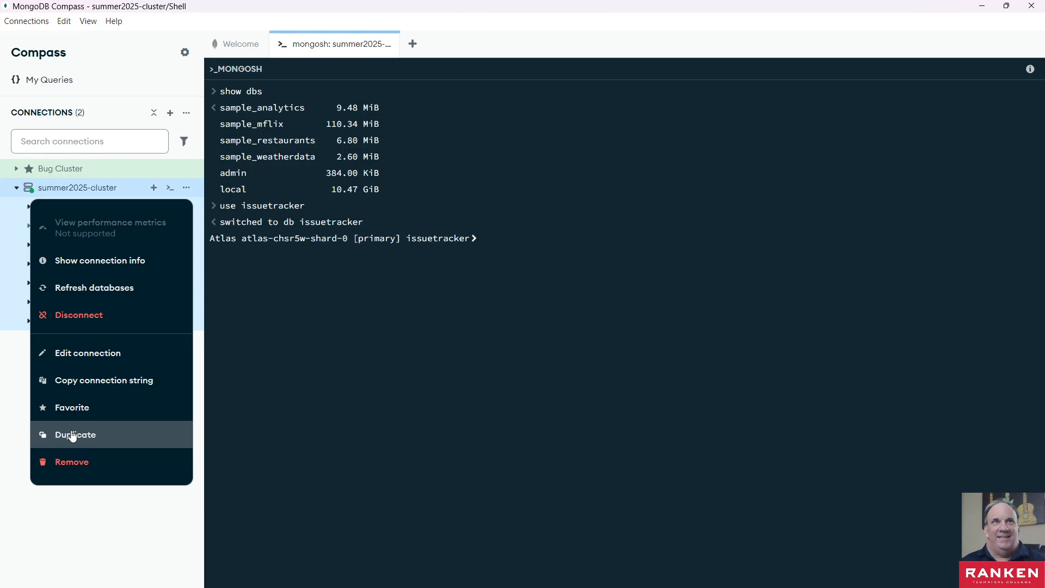
pyautogui.click(9, 383)
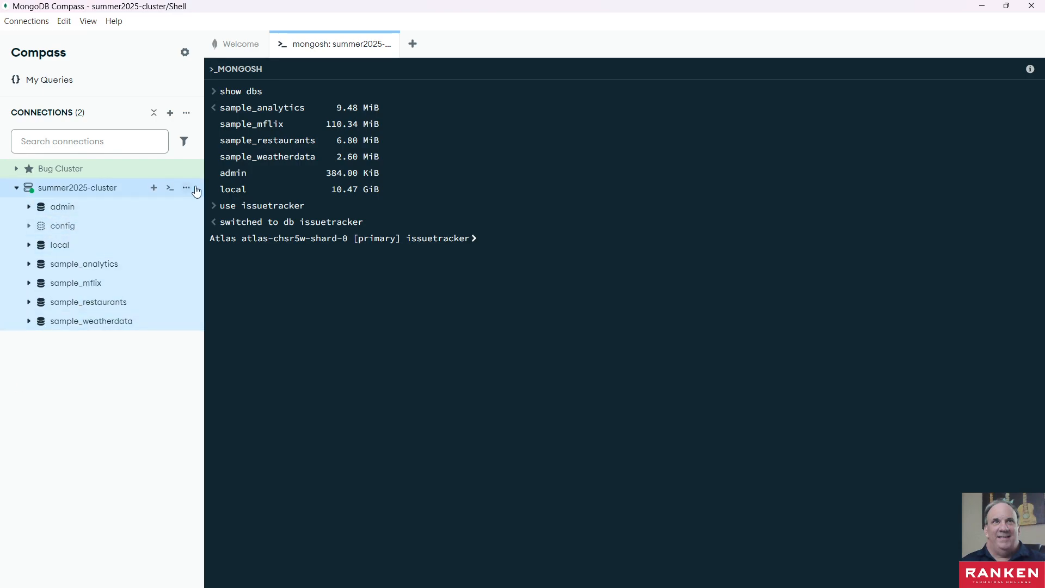
pyautogui.click(187, 188)
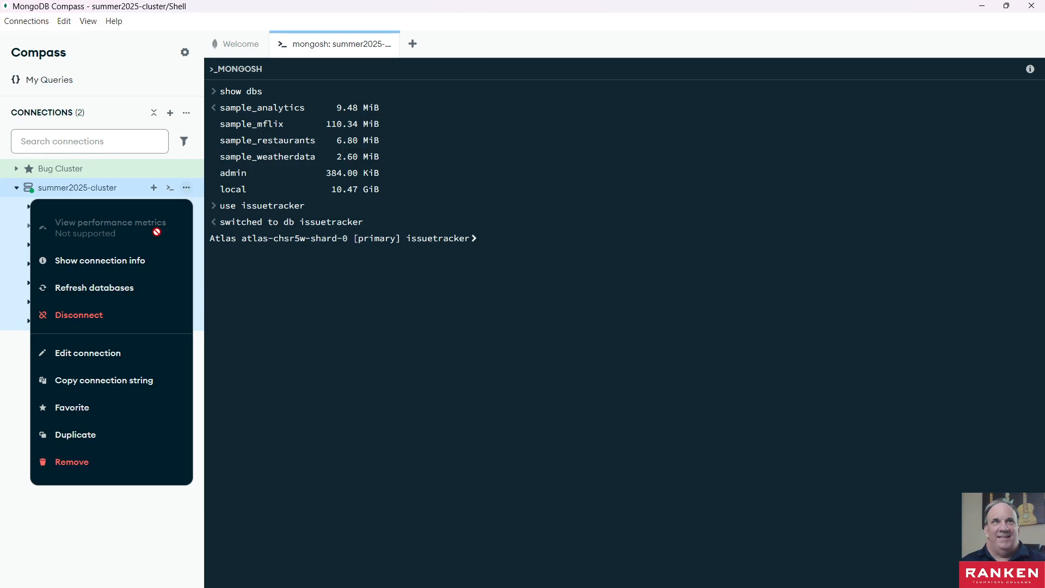
pyautogui.click(91, 289)
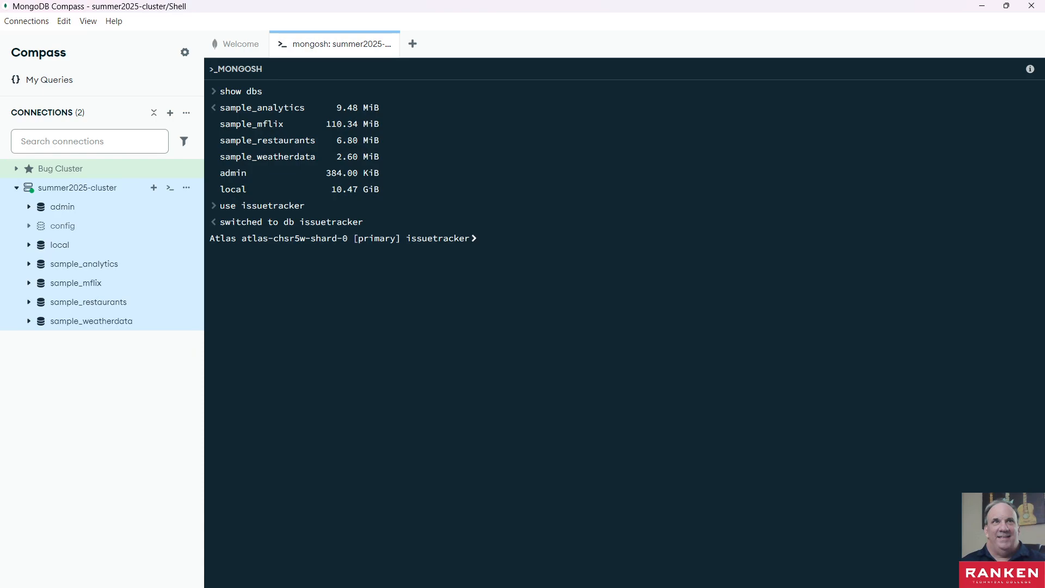
# - Switch to the Lab 02-02 document in the browser and review the Exercise 2 database and Exercise 3 query instructions
pyautogui.hotkey('alt', 'Tab')
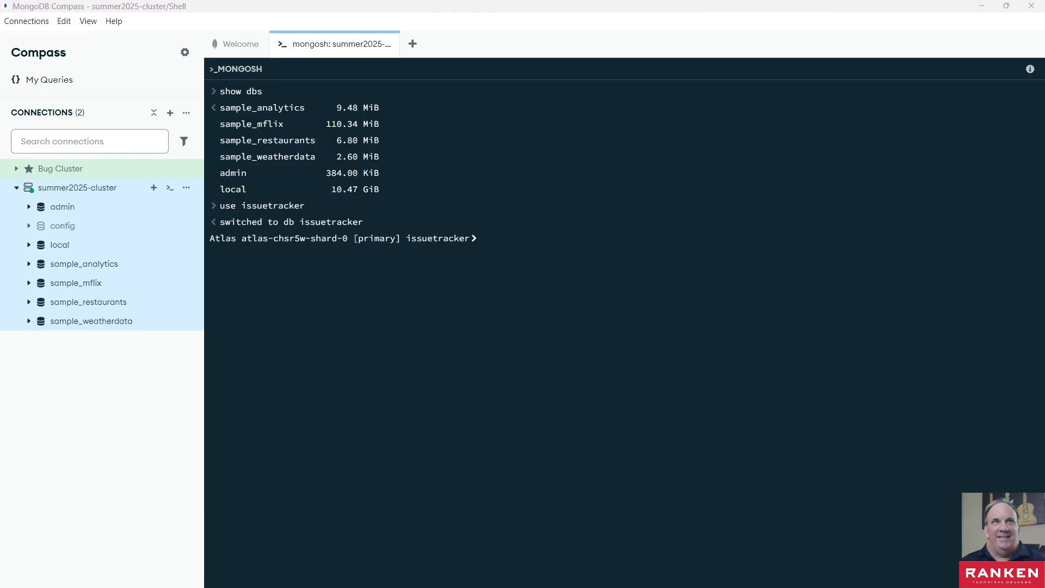
pyautogui.press('super+d')
pyautogui.hotkey('alt', 'Tab')
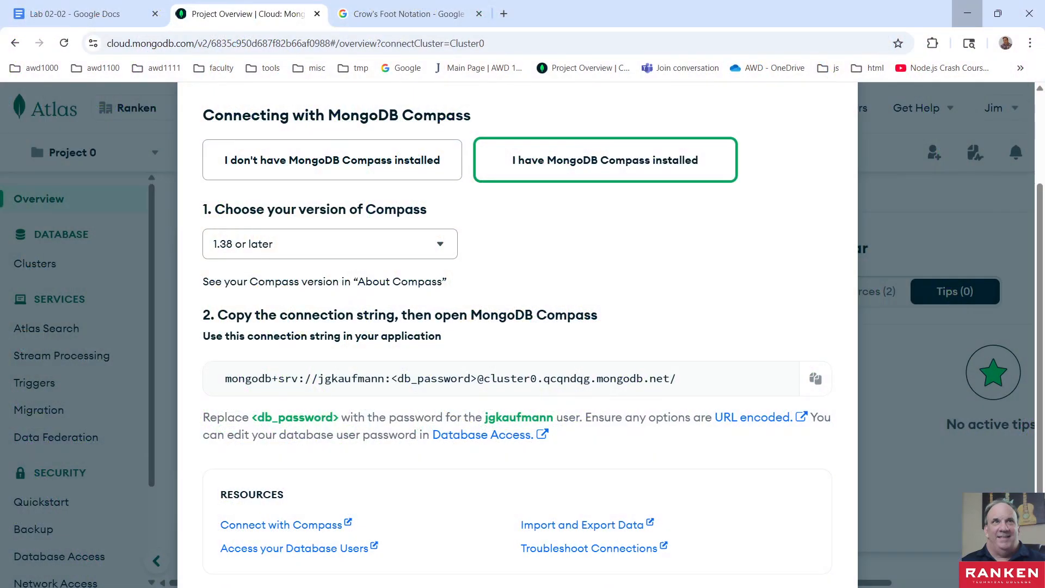
pyautogui.click(102, 12)
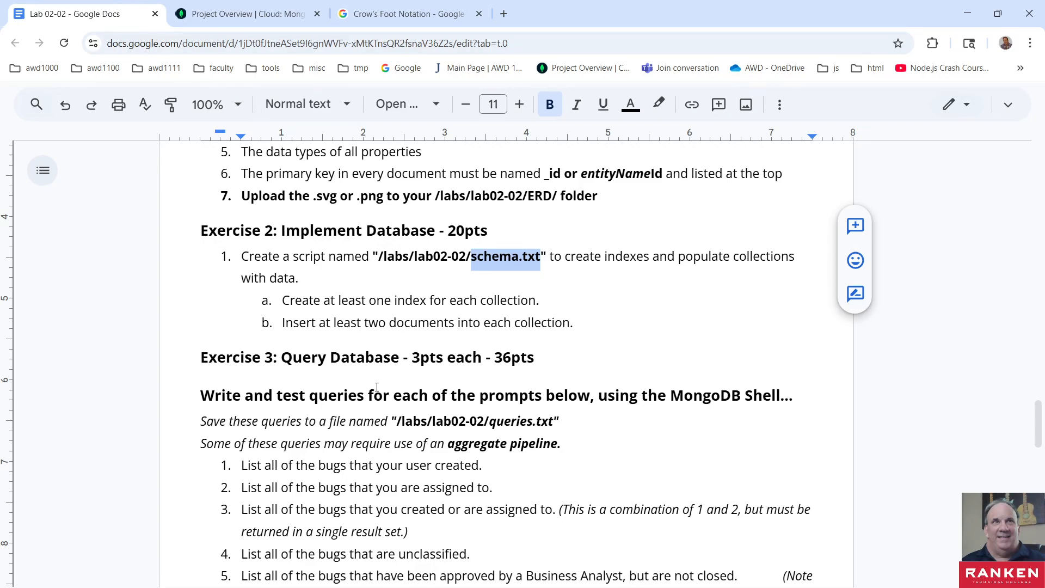
pyautogui.scroll(-4, 376, 386)
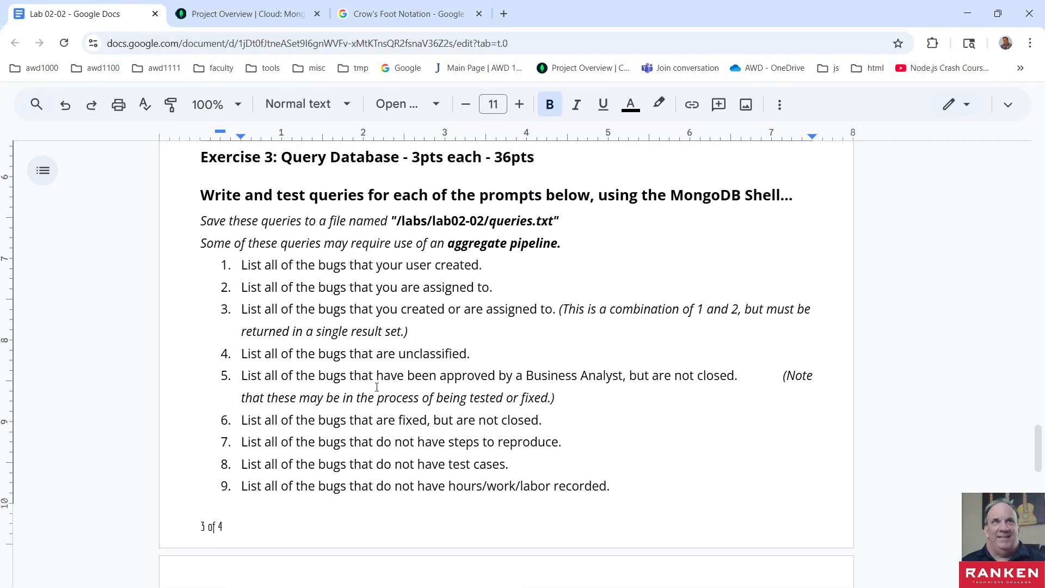
pyautogui.scroll(4, 377, 387)
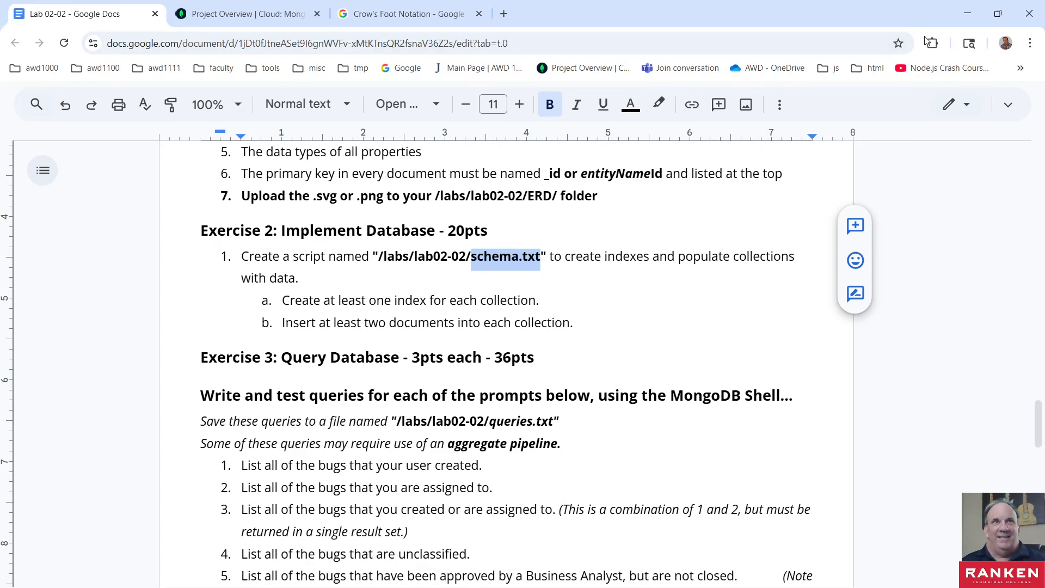
# - Return to Compass and paste the copied user document statement, with e-mail, account password, name fields and role "Developer", at the issuetracker shell prompt
pyautogui.click(965, 15)
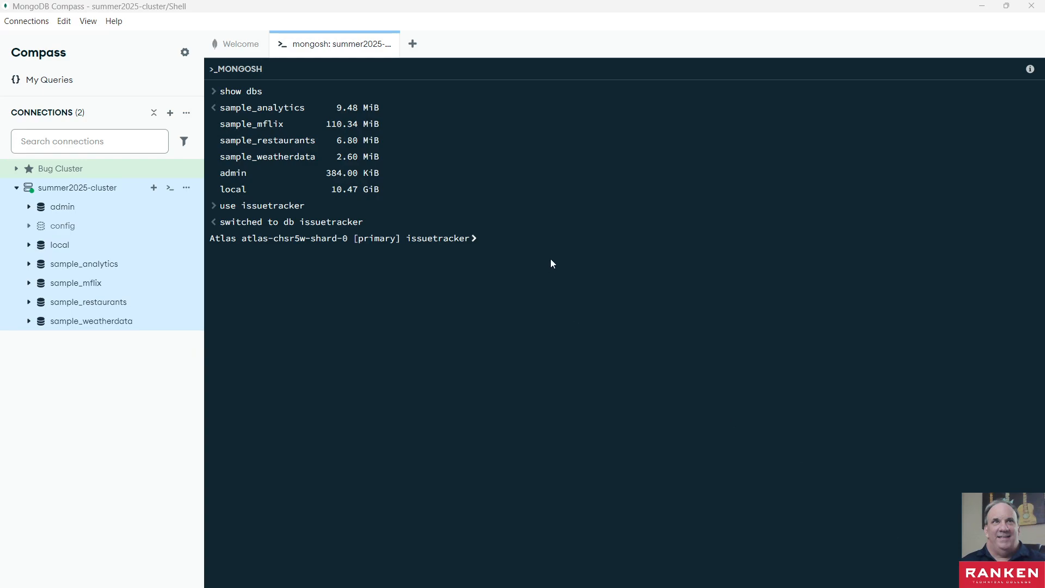
pyautogui.click(485, 240)
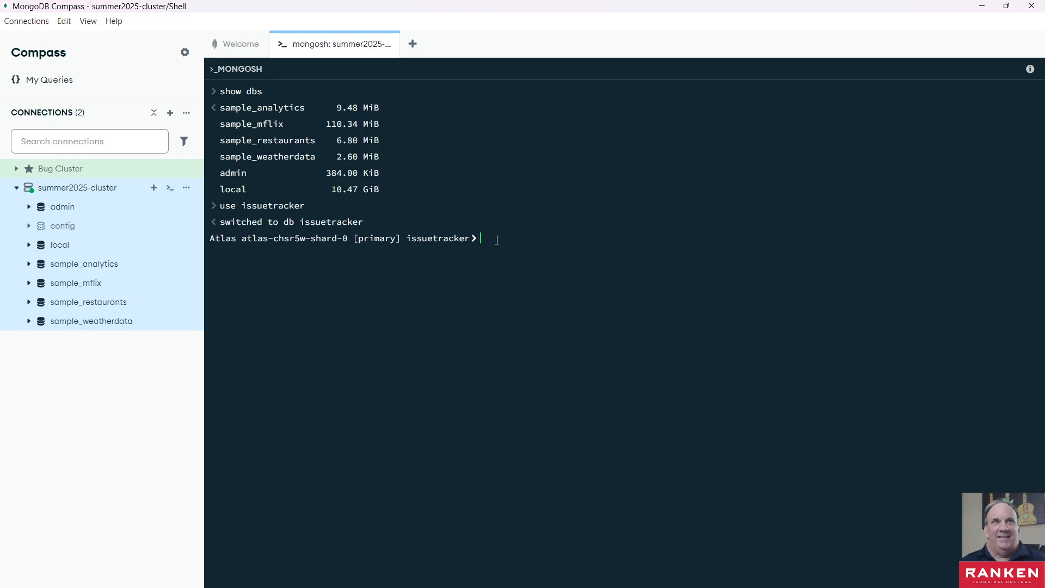
pyautogui.hotkey('ctrl', 'v')
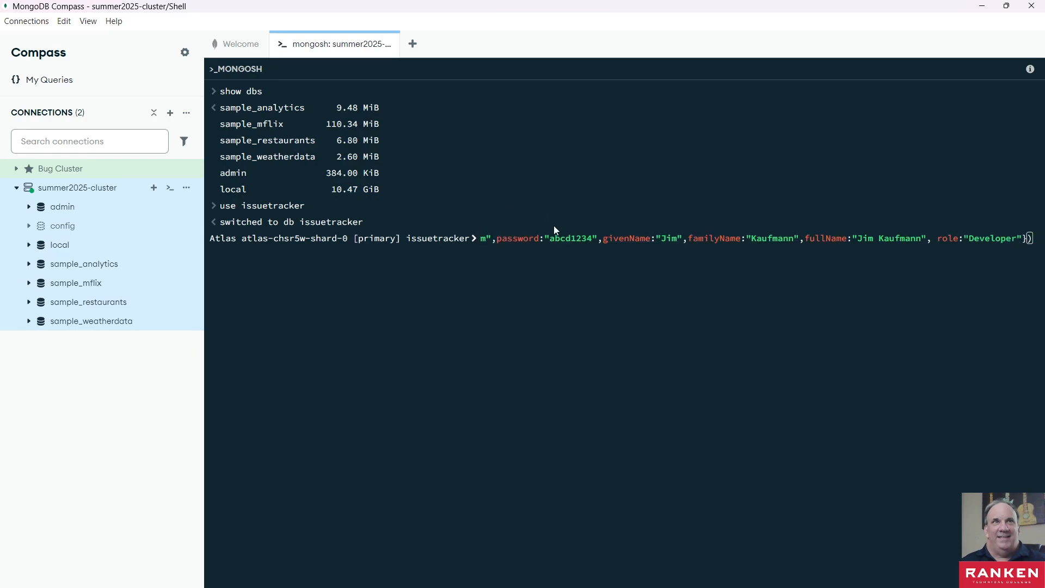
pyautogui.press('Left')
pyautogui.press('Left')
pyautogui.press('Left')
pyautogui.press('Left')
pyautogui.press('Left')
pyautogui.press('Left')
pyautogui.press('Left')
pyautogui.press('Left')
pyautogui.press('Left')
pyautogui.press('Left')
pyautogui.press('Left')
pyautogui.press('Left')
pyautogui.press('Left')
pyautogui.press('Left')
pyautogui.press('Left')
pyautogui.press('Left')
pyautogui.press('Left')
pyautogui.press('Left')
pyautogui.press('Left')
pyautogui.press('Left')
pyautogui.press('Left')
pyautogui.press('Left')
pyautogui.press('Left')
pyautogui.press('Left')
pyautogui.press('Left')
pyautogui.press('Left')
pyautogui.press('Left')
pyautogui.press('Left')
pyautogui.press('Left')
pyautogui.press('Left')
pyautogui.press('Left')
pyautogui.press('Left')
pyautogui.press('Left')
pyautogui.press('Left')
pyautogui.press('Left')
pyautogui.press('Left')
pyautogui.press('Left')
pyautogui.press('Left')
pyautogui.press('Left')
pyautogui.press('Left')
pyautogui.press('Left')
pyautogui.press('Left')
pyautogui.press('Left')
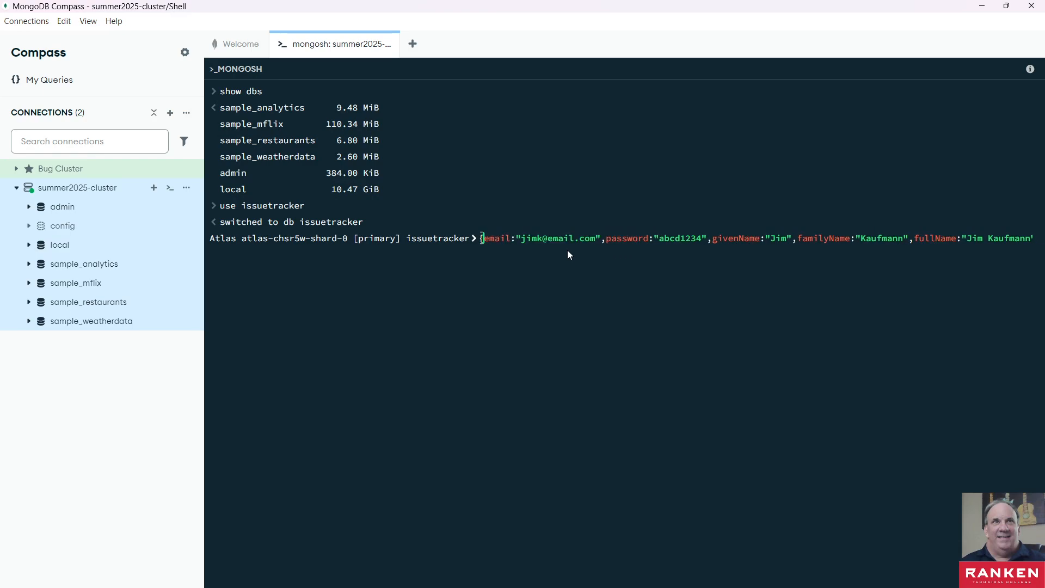
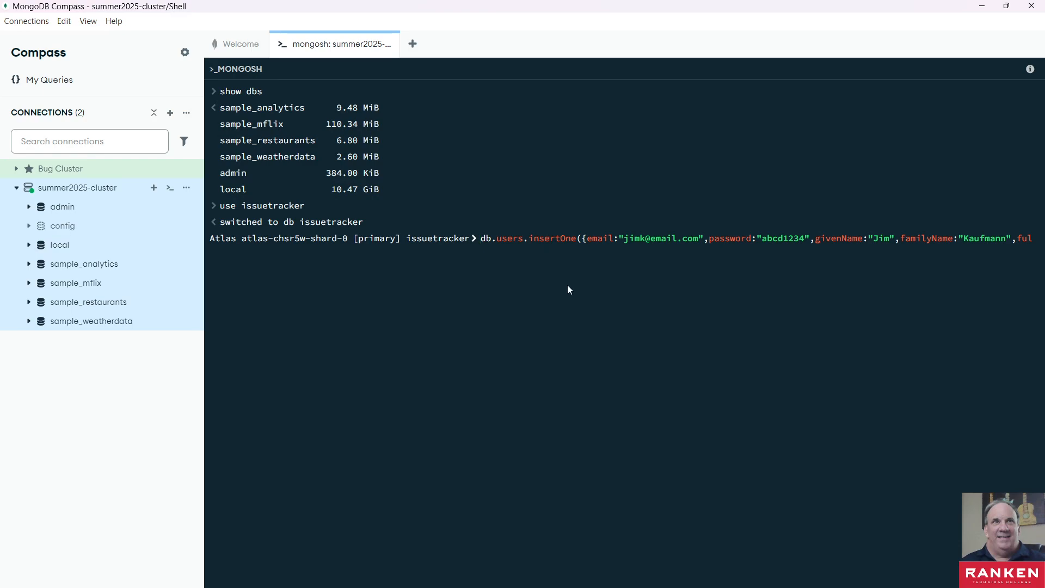
# - Read through the whole user insert statement at the issuetracker shell prompt to check its fields and closing brackets
pyautogui.press('Right')
pyautogui.press('Right')
pyautogui.press('Right')
pyautogui.press('Right')
pyautogui.press('Right')
pyautogui.press('Right')
pyautogui.press('Right')
pyautogui.press('Right')
pyautogui.press('Right')
pyautogui.press('Right')
pyautogui.press('Right')
pyautogui.press('Right')
pyautogui.press('Right')
pyautogui.press('Right')
pyautogui.press('Right')
pyautogui.press('Right')
pyautogui.press('Right')
pyautogui.press('Right')
pyautogui.press('Right')
pyautogui.press('Right')
pyautogui.press('Right')
pyautogui.press('Right')
pyautogui.press('Right')
pyautogui.press('Right')
pyautogui.press('Right')
pyautogui.press('Right')
pyautogui.press('Right')
pyautogui.press('Right')
pyautogui.press('Right')
pyautogui.press('Right')
pyautogui.press('Right')
pyautogui.press('Right')
pyautogui.press('Right')
pyautogui.press('Right')
pyautogui.press('Right')
pyautogui.press('Right')
pyautogui.press('Right')
pyautogui.press('Right')
pyautogui.press('Right')
pyautogui.press('Right')
pyautogui.press('Right')
pyautogui.press('Right')
pyautogui.press('Right')
pyautogui.press('Right')
pyautogui.press('Right')
pyautogui.press('Right')
pyautogui.press('Right')
pyautogui.press('Right')
pyautogui.press('Right')
pyautogui.press('Right')
pyautogui.press('Right')
pyautogui.press('Right')
pyautogui.press('Right')
pyautogui.press('Right')
pyautogui.press('Right')
pyautogui.press('Right')
pyautogui.press('Right')
pyautogui.press('Right')
pyautogui.press('Right')
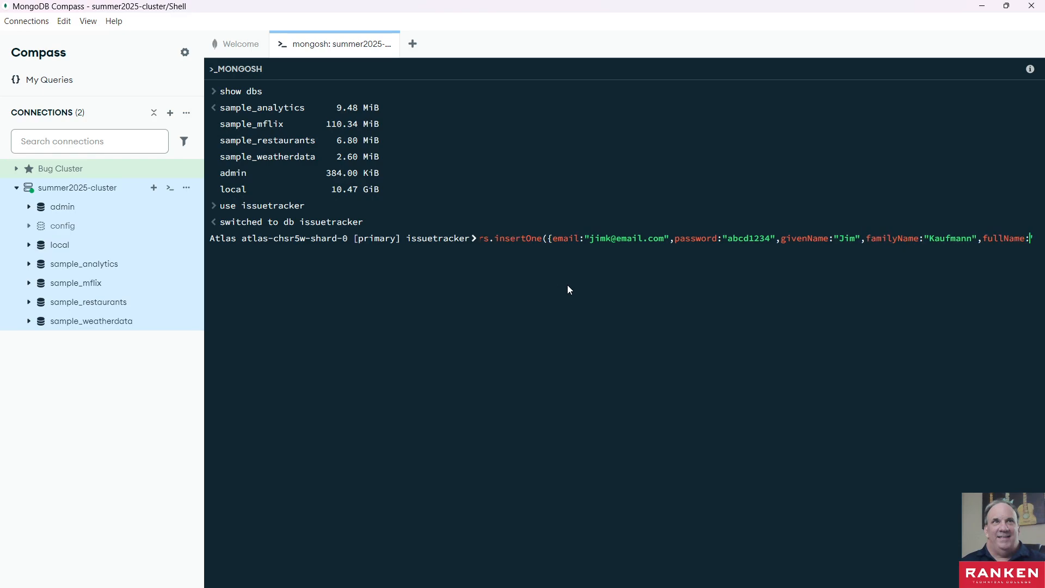
pyautogui.press('Right')
pyautogui.press('Right')
pyautogui.press('Right')
pyautogui.press('Right')
pyautogui.press('Right')
pyautogui.press('Right')
pyautogui.press('Right')
pyautogui.press('Right')
pyautogui.press('Right')
pyautogui.press('Right')
pyautogui.press('Right')
pyautogui.press('Right')
pyautogui.press('Right')
pyautogui.press('Right')
pyautogui.press('Right')
pyautogui.press('Right')
pyautogui.press('Right')
pyautogui.press('Right')
pyautogui.press('Right')
pyautogui.press('Right')
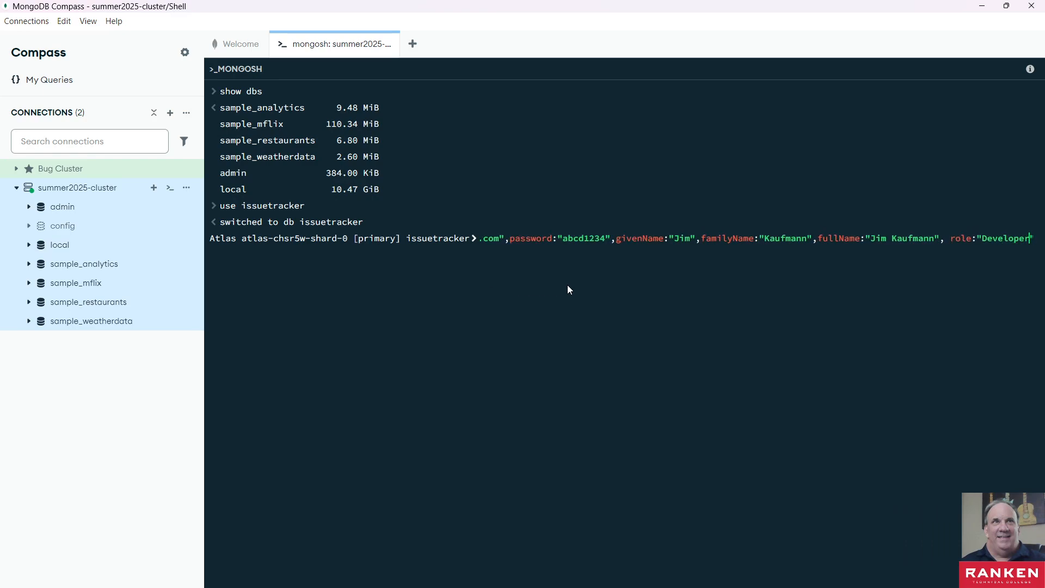
pyautogui.press('Right')
pyautogui.press('Right')
pyautogui.press('Right')
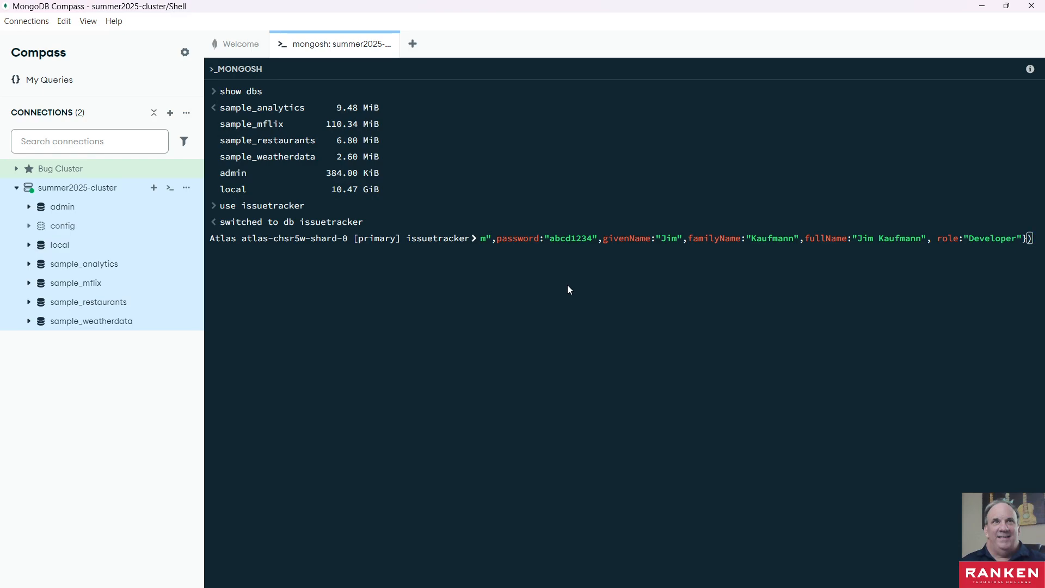
pyautogui.press('Left')
pyautogui.press('Left')
pyautogui.press('Left')
pyautogui.press('Left')
pyautogui.press('Left')
pyautogui.press('Left')
pyautogui.press('Left')
pyautogui.press('Left')
pyautogui.press('Left')
pyautogui.press('Left')
pyautogui.press('Left')
pyautogui.press('Left')
pyautogui.press('Left')
pyautogui.press('Left')
pyautogui.press('Left')
pyautogui.press('Left')
pyautogui.press('Left')
pyautogui.press('Left')
pyautogui.press('Left')
pyautogui.press('Left')
pyautogui.press('Left')
pyautogui.press('Left')
pyautogui.press('Left')
pyautogui.press('Left')
pyautogui.press('Left')
pyautogui.press('Left')
pyautogui.press('Left')
pyautogui.press('Left')
pyautogui.press('Left')
pyautogui.press('Left')
pyautogui.press('Left')
pyautogui.press('Left')
pyautogui.press('Left')
pyautogui.press('Left')
pyautogui.press('Left')
pyautogui.press('Left')
pyautogui.press('Left')
pyautogui.press('Left')
pyautogui.press('Left')
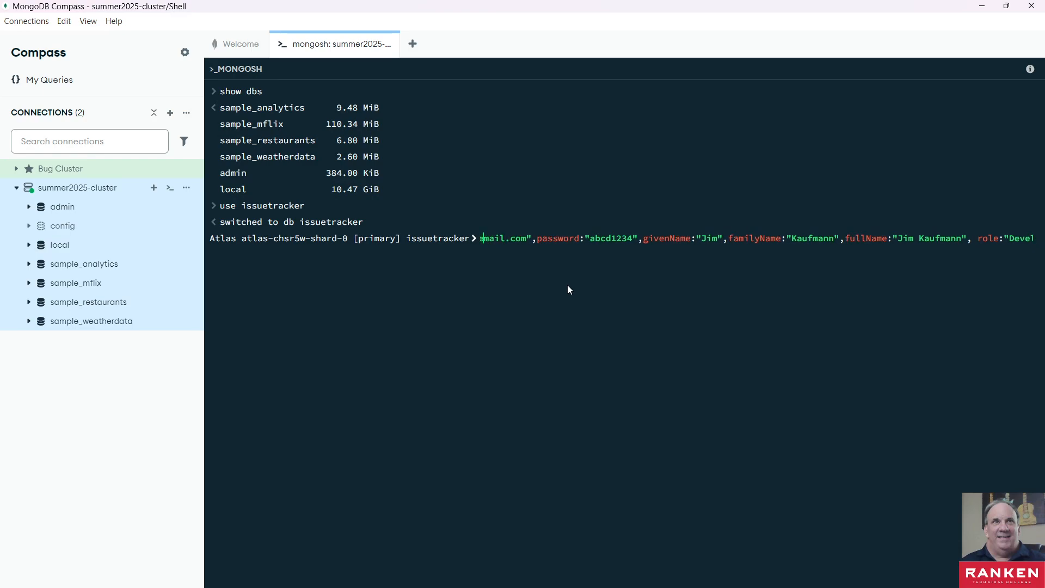
pyautogui.press('Left')
pyautogui.press('Left')
pyautogui.press('Left')
pyautogui.press('Left')
pyautogui.press('Left')
pyautogui.press('Left')
pyautogui.press('Left')
pyautogui.press('Left')
pyautogui.press('Left')
pyautogui.press('Left')
pyautogui.press('Left')
pyautogui.press('Left')
pyautogui.press('Left')
pyautogui.press('Left')
pyautogui.press('Left')
pyautogui.press('Left')
pyautogui.press('Left')
pyautogui.press('Left')
pyautogui.press('Left')
pyautogui.press('Left')
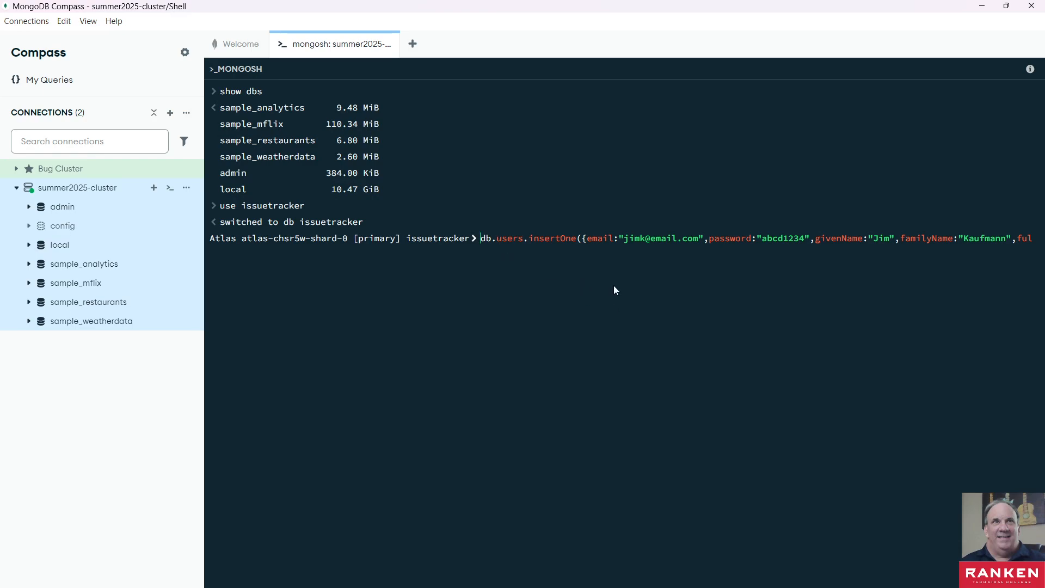
# - Run the insertOne statement to add the user document with role "Developer" to the users collection
pyautogui.press('Right')
pyautogui.press('Right')
pyautogui.press('Right')
pyautogui.press('Right')
pyautogui.press('Right')
pyautogui.press('Right')
pyautogui.press('Right')
pyautogui.press('Right')
pyautogui.press('Right')
pyautogui.press('Right')
pyautogui.press('Right')
pyautogui.press('Right')
pyautogui.press('Right')
pyautogui.press('Right')
pyautogui.press('Right')
pyautogui.press('Right')
pyautogui.press('Right')
pyautogui.press('Right')
pyautogui.press('Right')
pyautogui.press('Right')
pyautogui.press('Right')
pyautogui.press('Right')
pyautogui.press('Right')
pyautogui.press('Right')
pyautogui.press('Right')
pyautogui.press('Right')
pyautogui.press('Right')
pyautogui.press('Right')
pyautogui.press('Right')
pyautogui.press('Right')
pyautogui.press('Right')
pyautogui.press('Right')
pyautogui.press('Right')
pyautogui.press('Right')
pyautogui.press('Right')
pyautogui.press('Right')
pyautogui.press('Right')
pyautogui.press('Right')
pyautogui.press('Right')
pyautogui.press('Right')
pyautogui.press('Right')
pyautogui.press('Right')
pyautogui.press('Right')
pyautogui.press('Right')
pyautogui.press('Right')
pyautogui.press('Right')
pyautogui.press('Right')
pyautogui.press('Right')
pyautogui.press('Right')
pyautogui.press('Right')
pyautogui.press('Right')
pyautogui.press('Right')
pyautogui.press('Right')
pyautogui.press('Right')
pyautogui.press('Right')
pyautogui.press('Right')
pyautogui.press('Right')
pyautogui.press('Right')
pyautogui.press('Right')
pyautogui.press('Right')
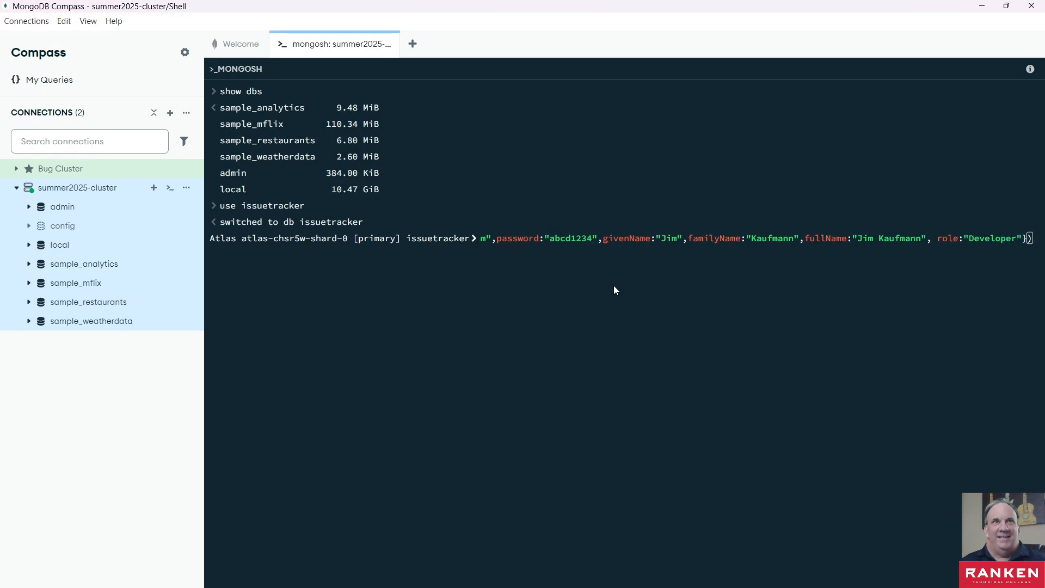
pyautogui.press('Return')
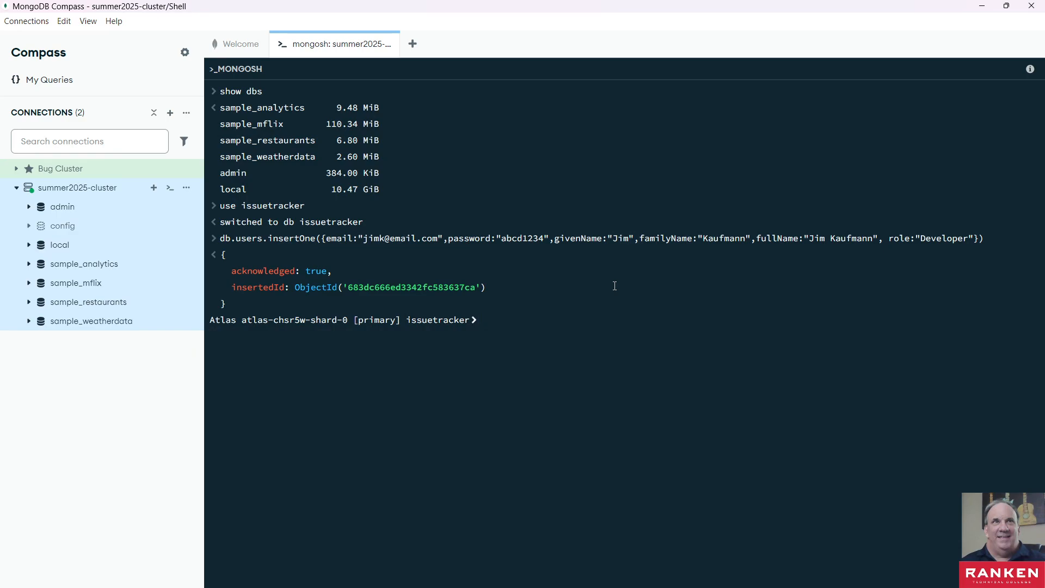
# - List all documents in the users collection with the shell query db.users.find()
pyautogui.write('d')
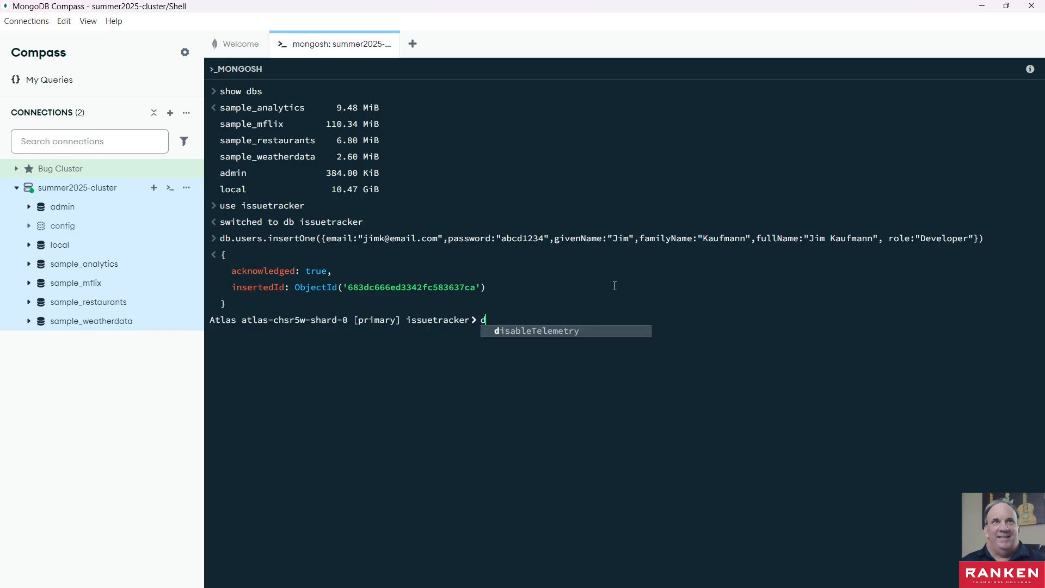
pyautogui.write('b.users')
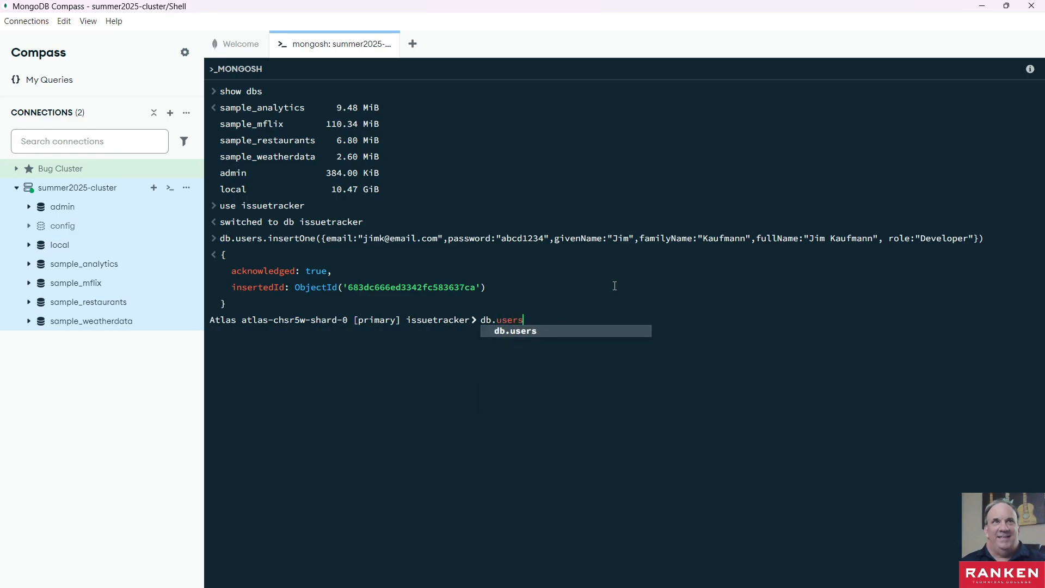
pyautogui.write('.fin')
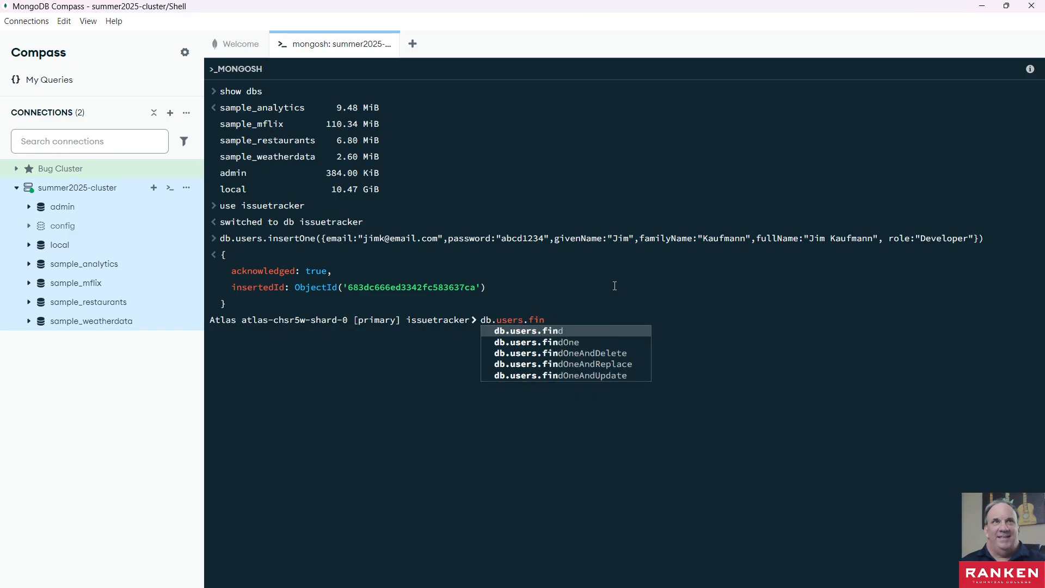
pyautogui.write('d()')
pyautogui.press('Return')
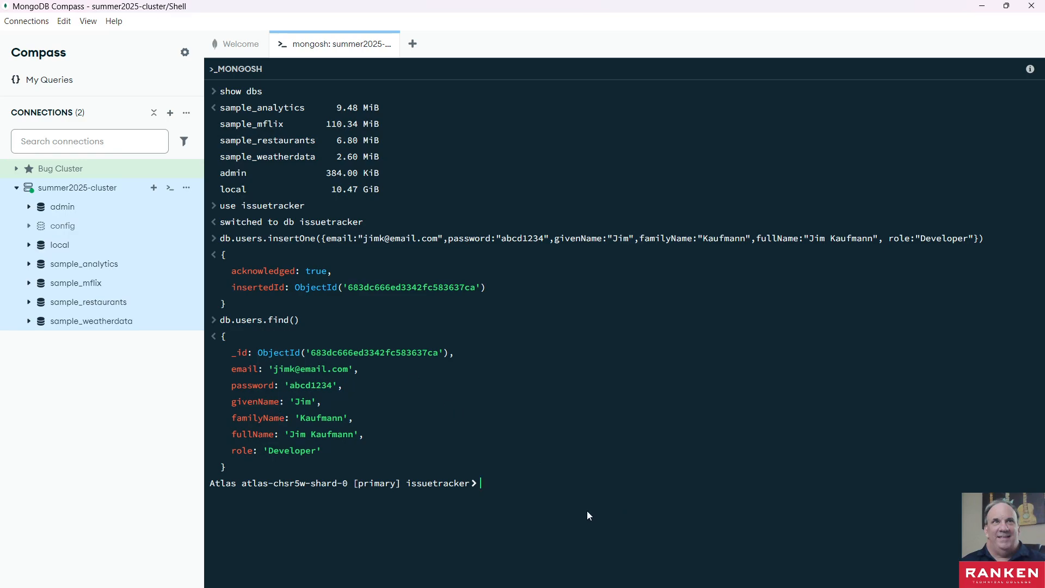
# - Refresh the list of databases under the summer2025-cluster connection
pyautogui.click(186, 188)
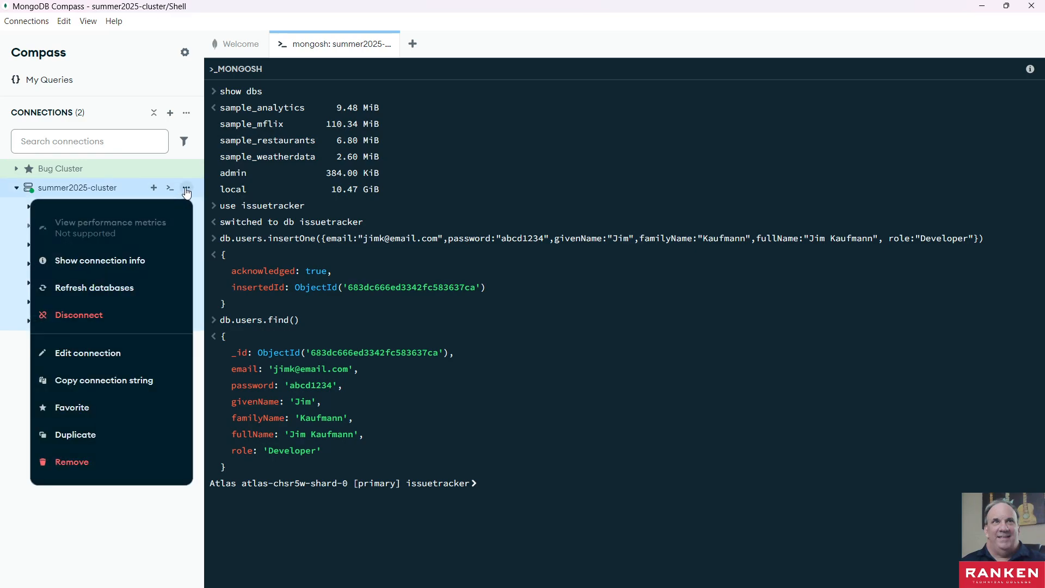
pyautogui.click(17, 389)
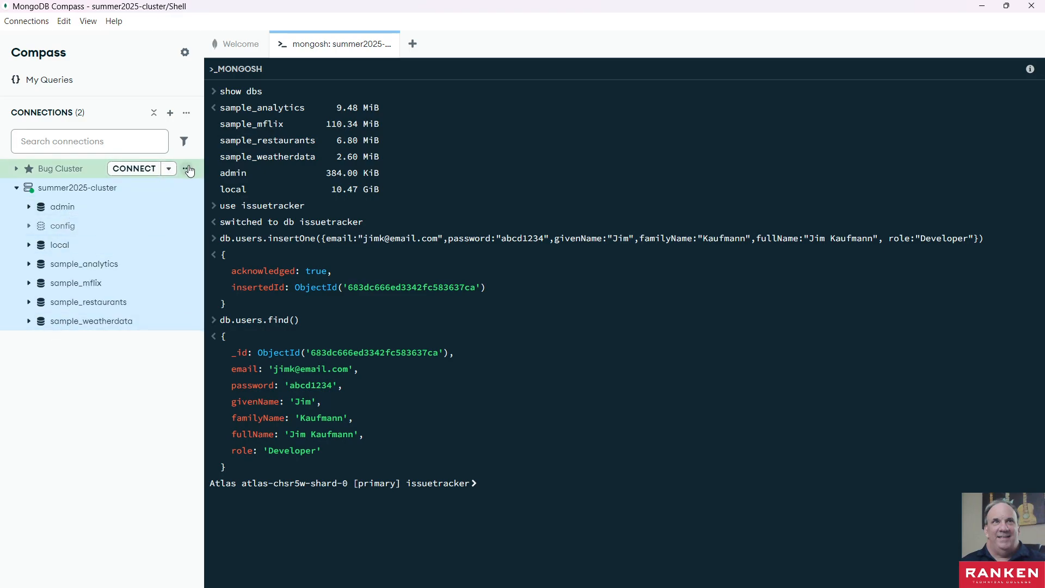
pyautogui.click(188, 169)
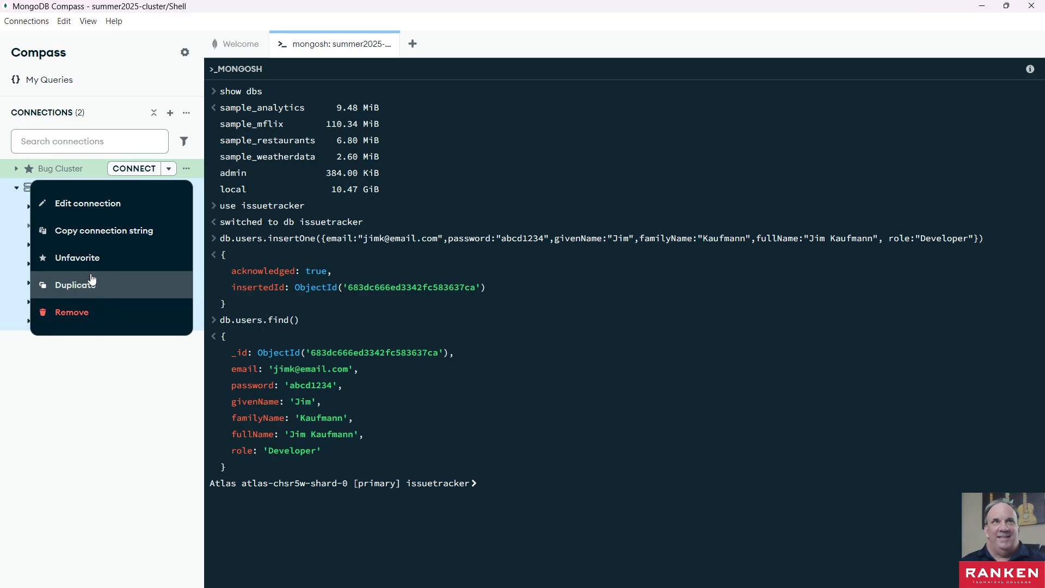
pyautogui.click(94, 386)
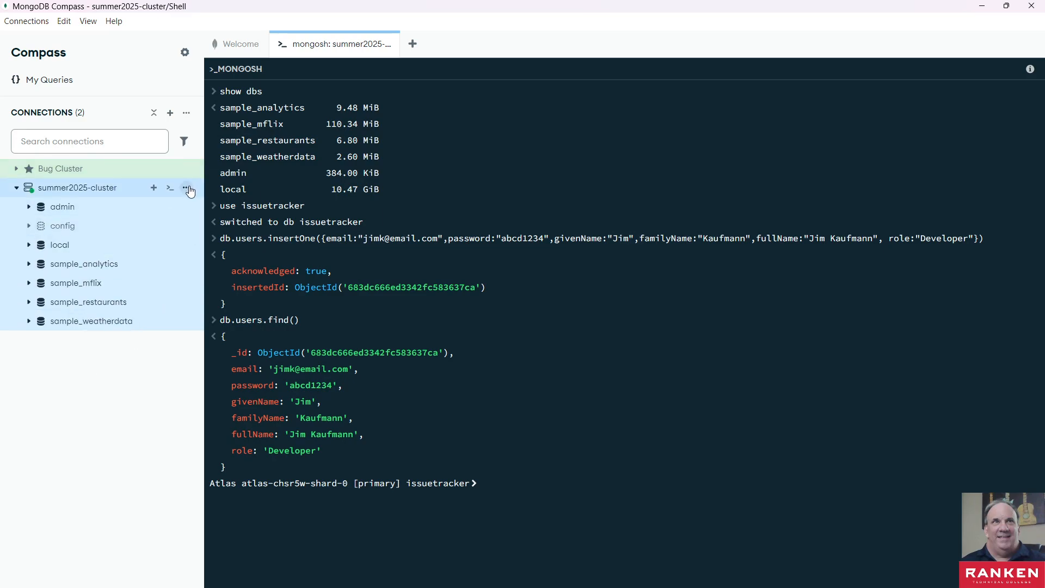
pyautogui.click(187, 188)
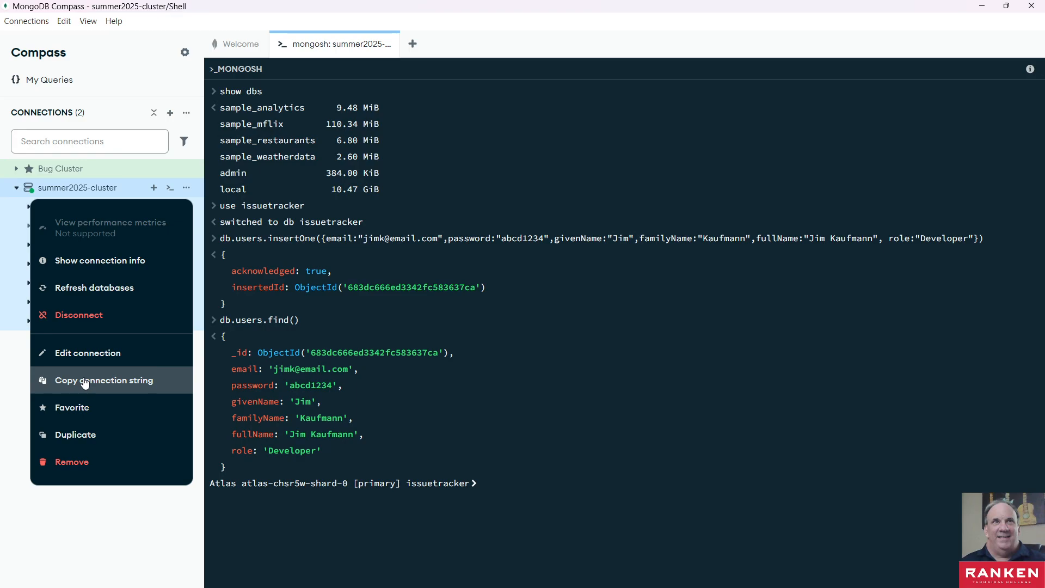
pyautogui.click(86, 289)
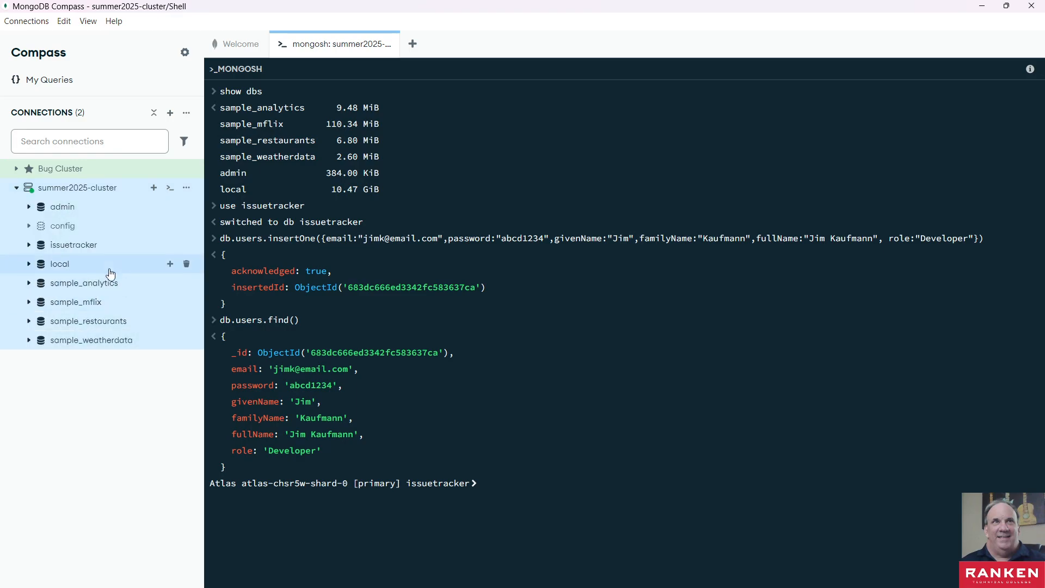
# - Inspect the inserted document's fields in the issuetracker database's users collection and close the collection view
pyautogui.click(29, 248)
pyautogui.click(69, 266)
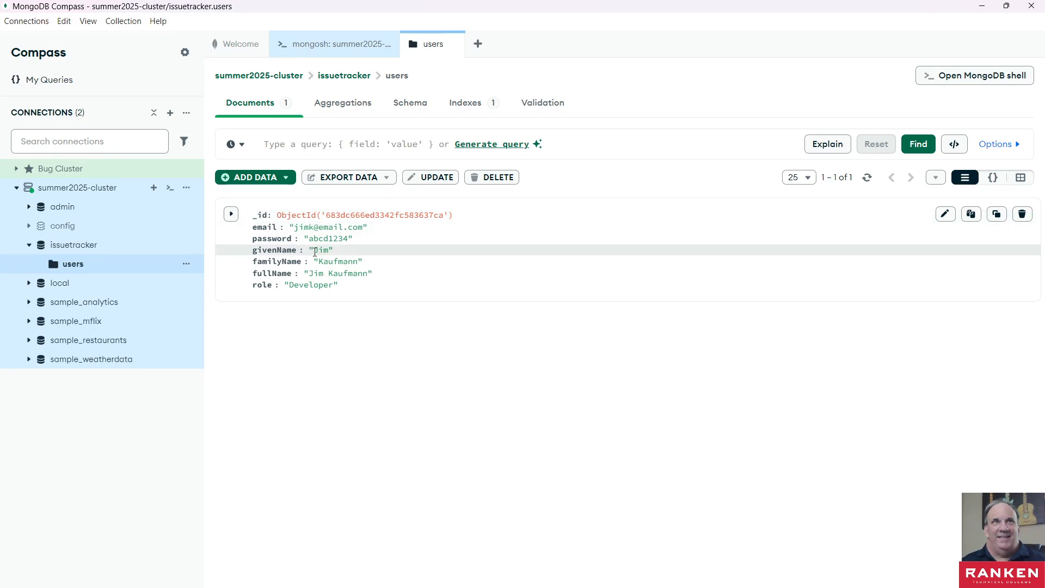
pyautogui.doubleClick(282, 249)
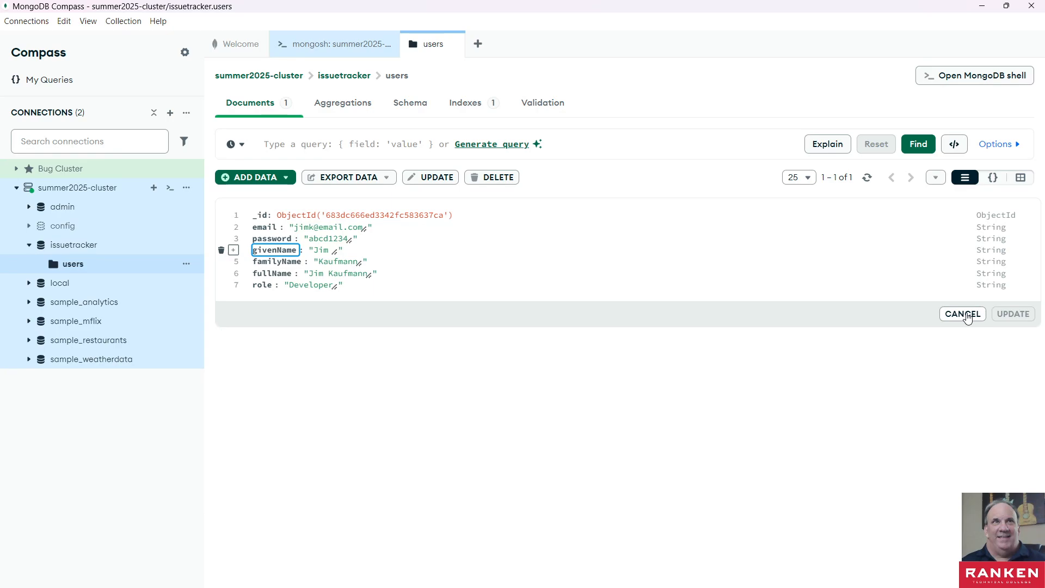
pyautogui.click(966, 316)
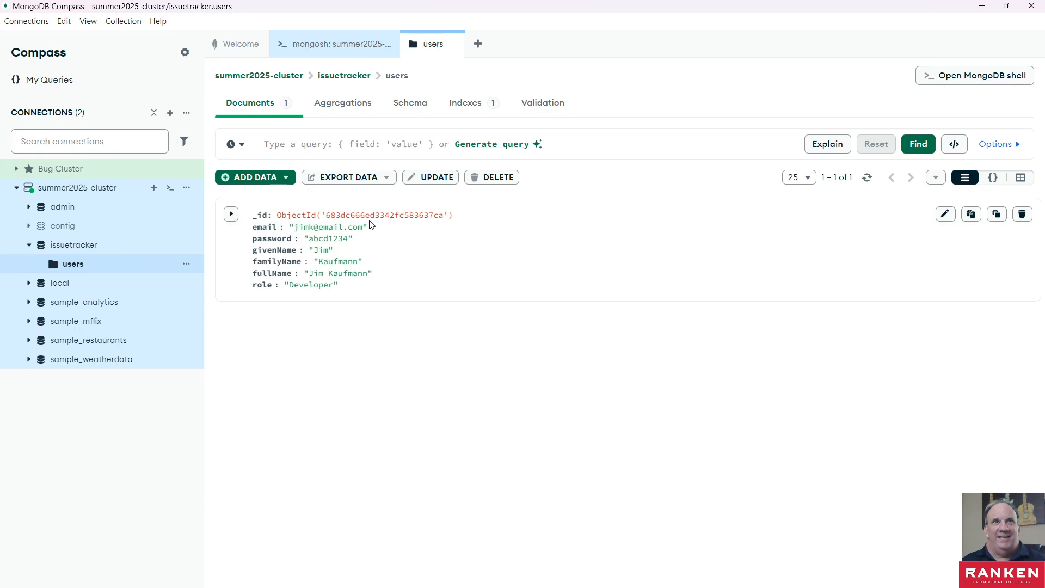
pyautogui.click(456, 43)
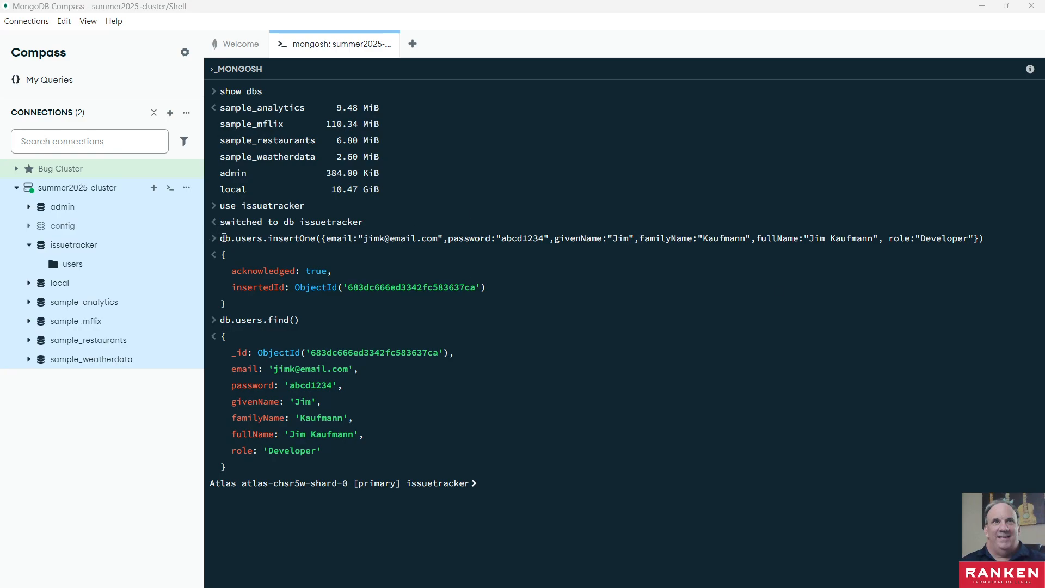
# - Copy the executed user insert statement, including its account password, from the shell into the empty schema..txt file in Notepad
pyautogui.moveTo(222, 237); pyautogui.dragTo(988, 240)
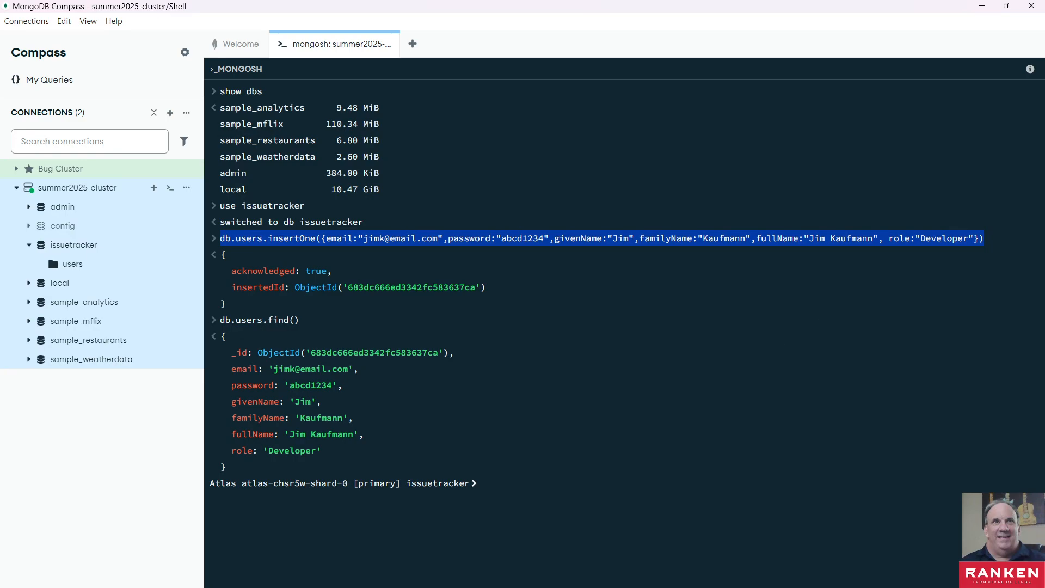
pyautogui.hotkey('alt', 'Tab')
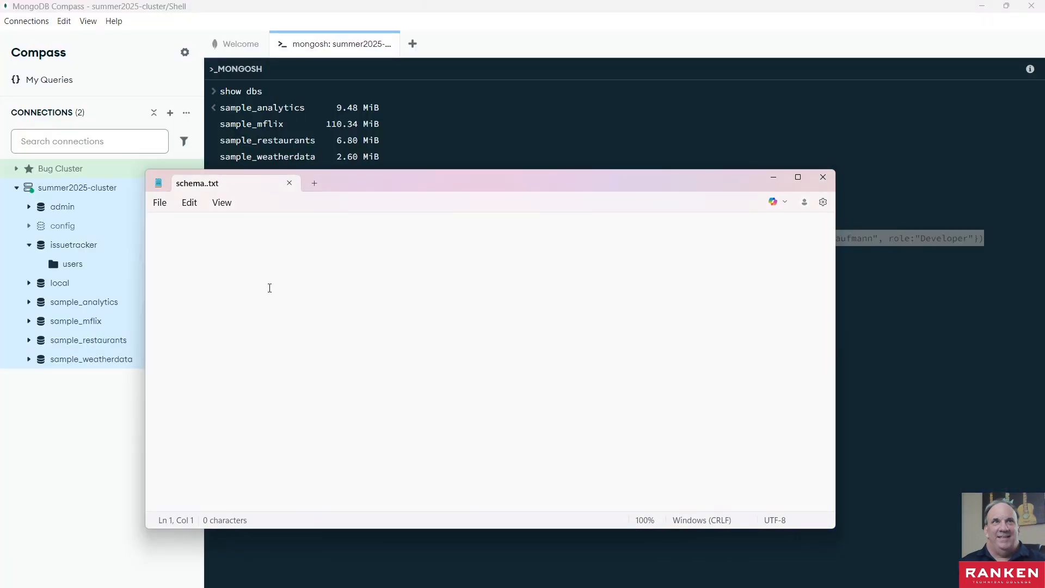
pyautogui.hotkey('ctrl', 'v')
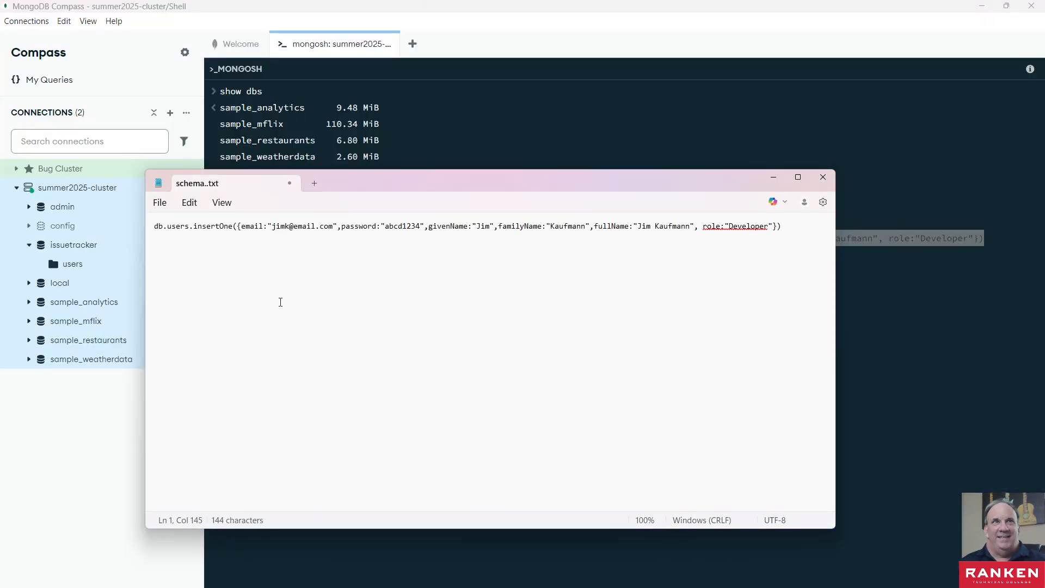
pyautogui.press('Return')
# - Duplicate the insert statement in schema..txt and replace the copy with a second user's e-mail, account password and name fields, role "Developer"
pyautogui.tripleClick(244, 233)
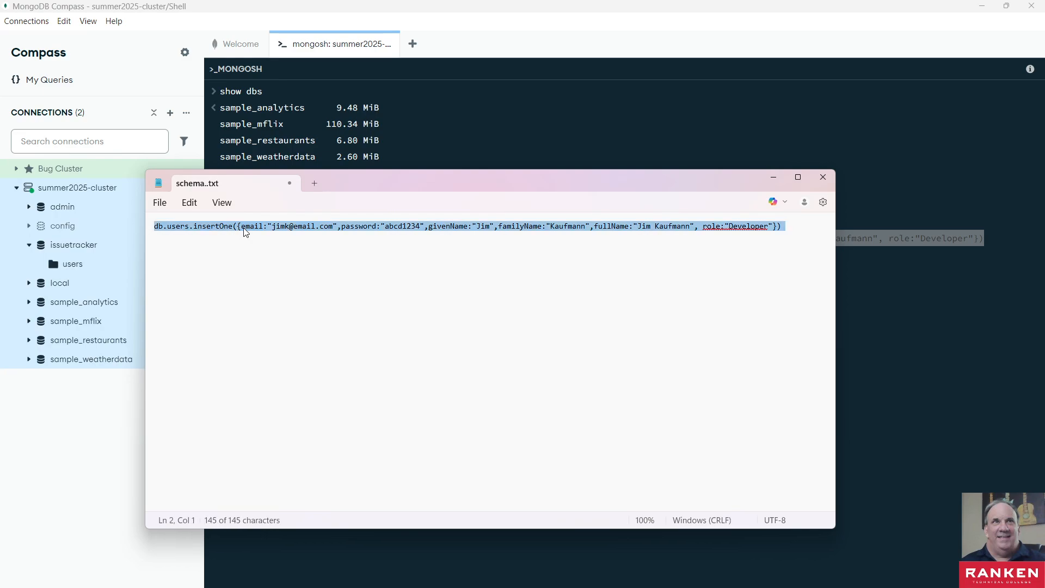
pyautogui.click(789, 227)
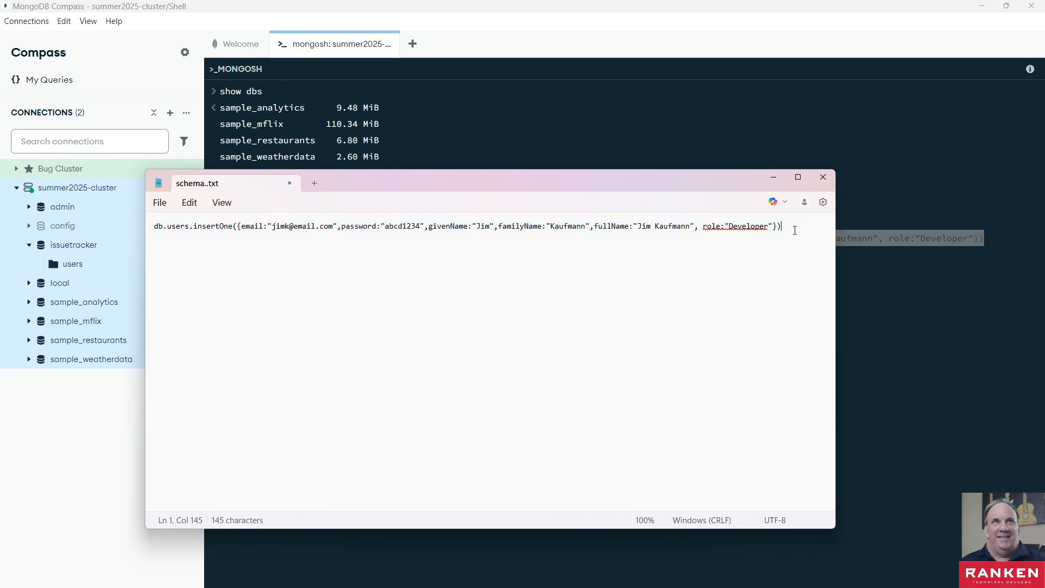
pyautogui.press('Return')
pyautogui.press('Return')
pyautogui.hotkey('ctrl', 'v')
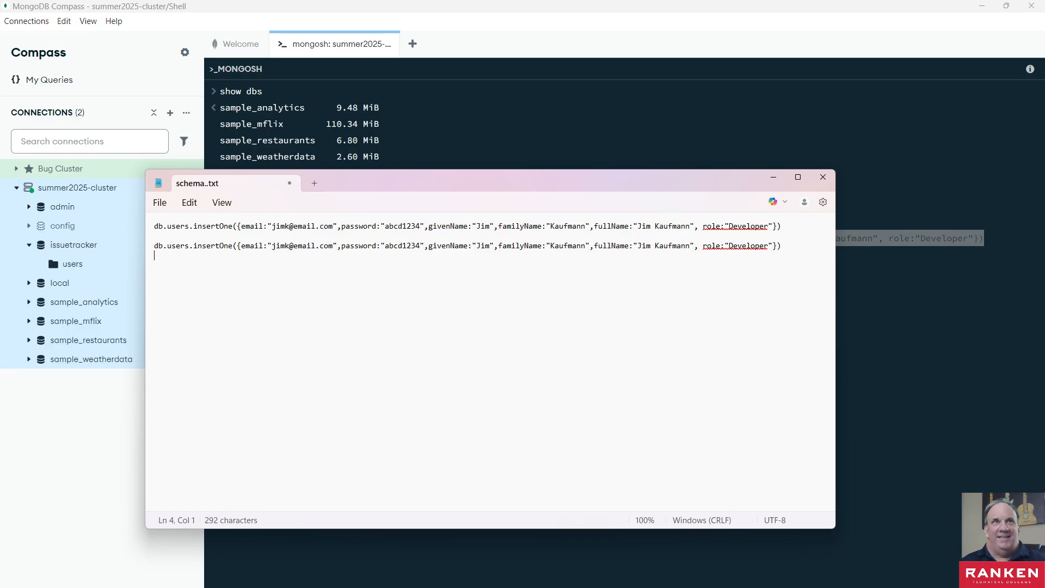
pyautogui.hotkey('alt', 'Tab')
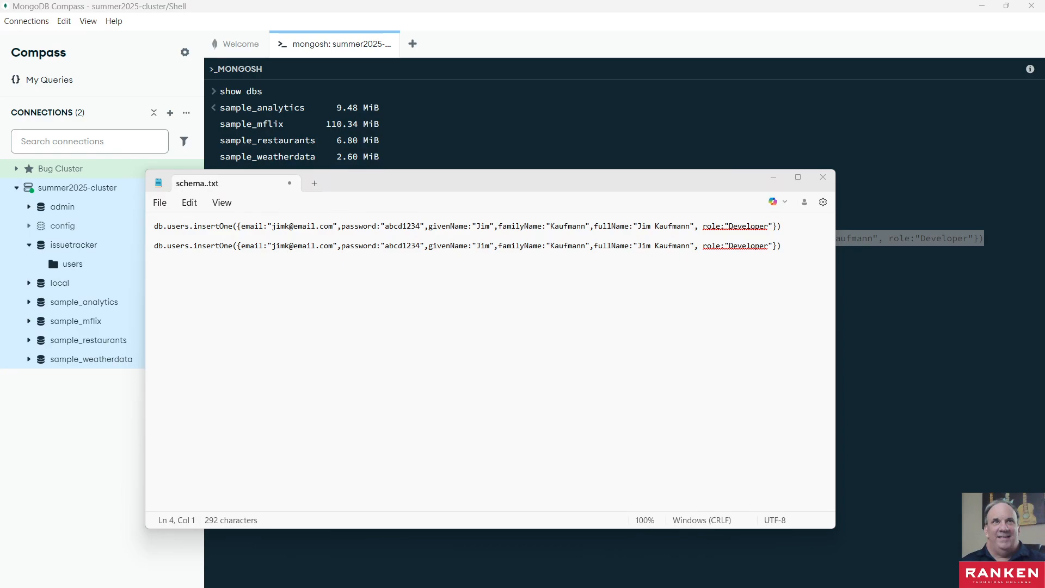
pyautogui.click(282, 245)
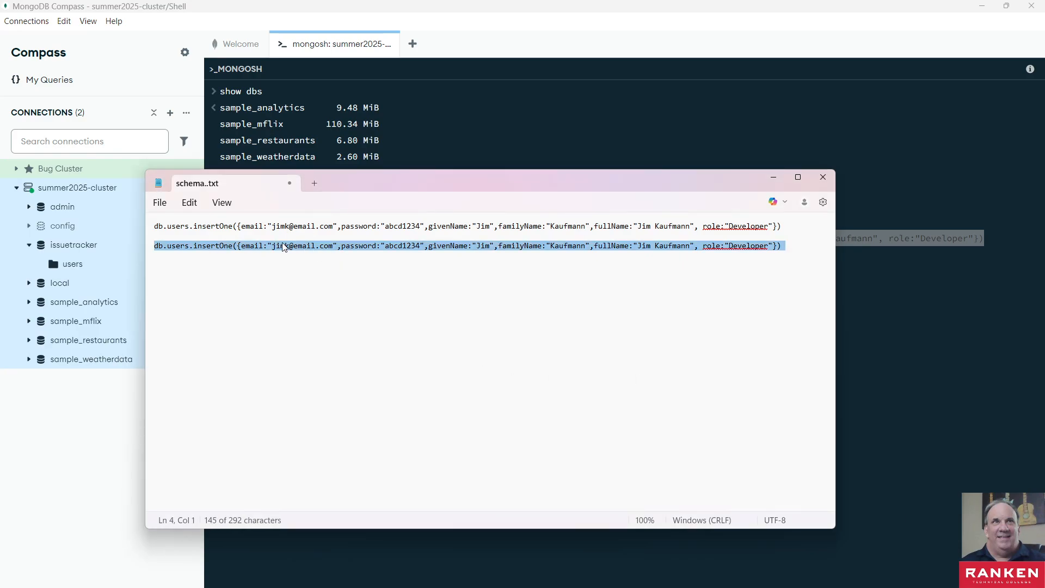
pyautogui.hotkey('ctrl', 'v')
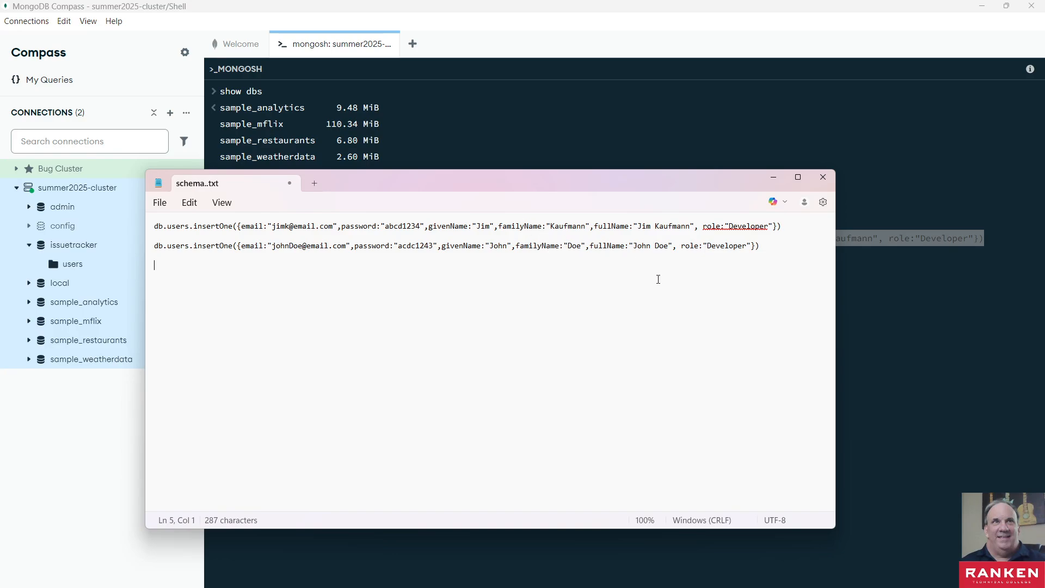
# - Copy the second user's insert statement, including the account password, and paste it at the issuetracker shell prompt in Compass
pyautogui.tripleClick(284, 245)
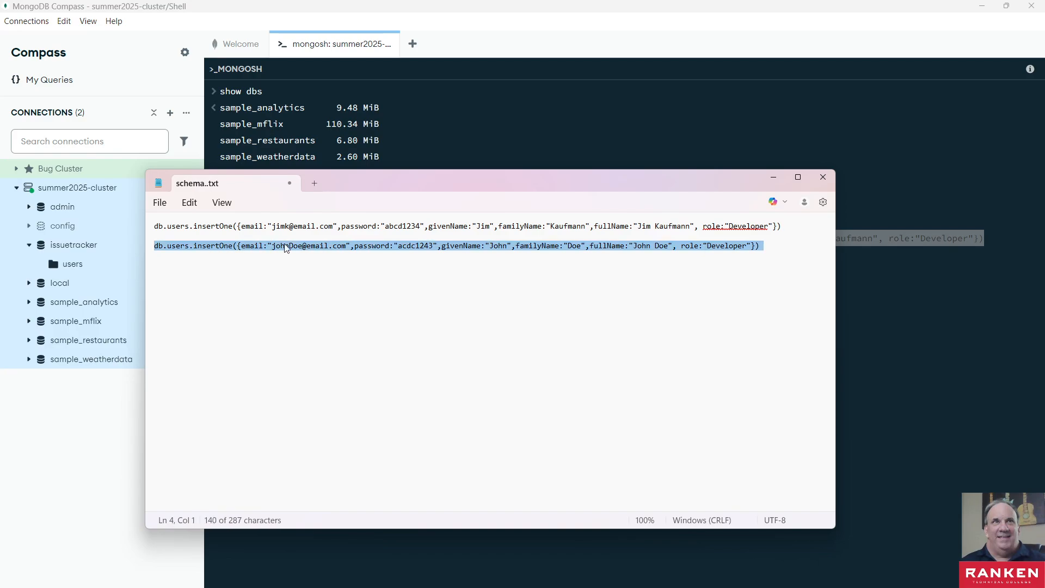
pyautogui.click(910, 283)
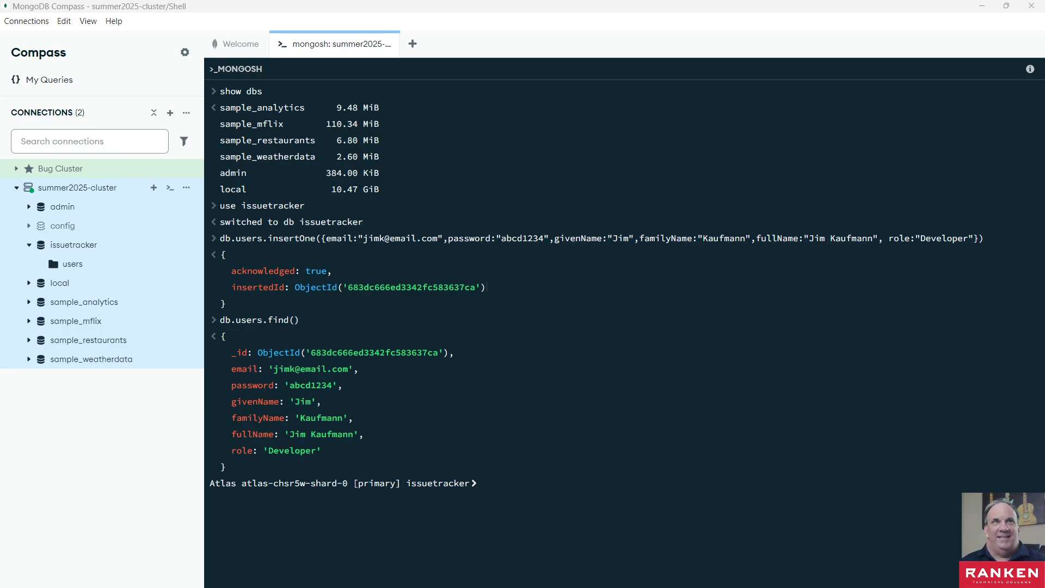
pyautogui.click(514, 483)
pyautogui.hotkey('ctrl', 'v')
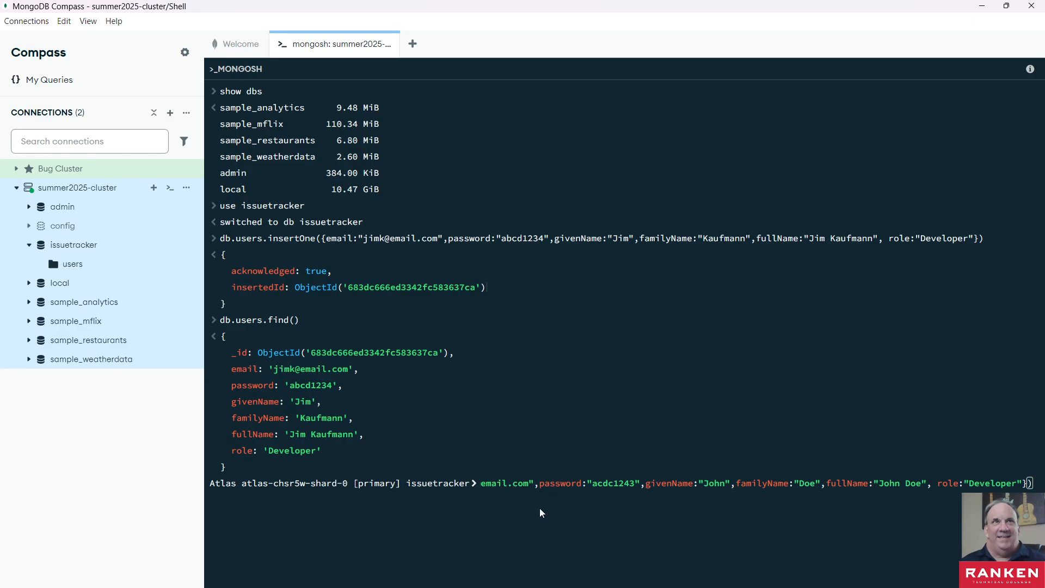
# - Review the pasted insert statement along its full length and run it to add the second user to the users collection
pyautogui.press('Left')
pyautogui.press('Left')
pyautogui.press('Left')
pyautogui.press('Left')
pyautogui.press('Left')
pyautogui.press('Left')
pyautogui.press('Left')
pyautogui.press('Left')
pyautogui.press('Left')
pyautogui.press('Left')
pyautogui.press('Left')
pyautogui.press('Left')
pyautogui.press('Left')
pyautogui.press('Left')
pyautogui.press('Left')
pyautogui.press('Left')
pyautogui.press('Left')
pyautogui.press('Left')
pyautogui.press('Left')
pyautogui.press('Left')
pyautogui.press('Left')
pyautogui.press('Left')
pyautogui.press('Left')
pyautogui.press('Left')
pyautogui.press('Left')
pyautogui.press('Left')
pyautogui.press('Left')
pyautogui.press('Left')
pyautogui.press('Left')
pyautogui.press('Left')
pyautogui.press('Left')
pyautogui.press('Left')
pyautogui.press('Left')
pyautogui.press('Left')
pyautogui.press('Left')
pyautogui.press('Left')
pyautogui.press('Left')
pyautogui.press('Left')
pyautogui.press('Left')
pyautogui.press('Left')
pyautogui.press('Left')
pyautogui.press('Left')
pyautogui.press('Left')
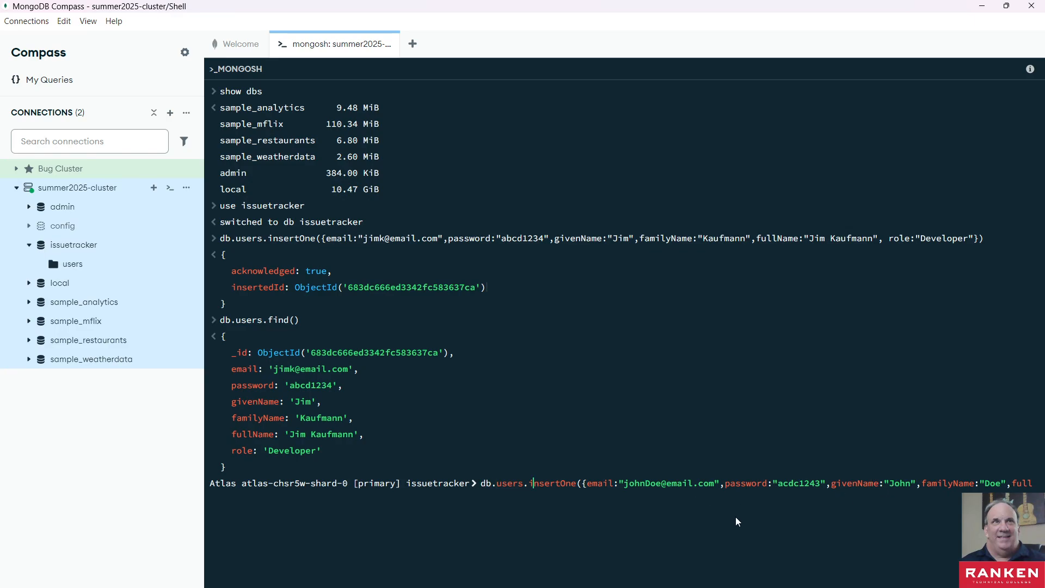
pyautogui.press('Right')
pyautogui.press('Right')
pyautogui.press('Right')
pyautogui.press('Right')
pyautogui.press('Right')
pyautogui.press('Right')
pyautogui.press('Right')
pyautogui.press('Right')
pyautogui.press('Right')
pyautogui.press('Right')
pyautogui.press('Right')
pyautogui.press('Right')
pyautogui.press('Right')
pyautogui.press('Right')
pyautogui.press('Right')
pyautogui.press('Right')
pyautogui.press('Right')
pyautogui.press('Right')
pyautogui.press('Right')
pyautogui.press('Right')
pyautogui.press('Right')
pyautogui.press('Right')
pyautogui.press('Right')
pyautogui.press('Right')
pyautogui.press('Right')
pyautogui.press('Right')
pyautogui.press('Right')
pyautogui.press('Right')
pyautogui.press('Right')
pyautogui.press('Right')
pyautogui.press('Right')
pyautogui.press('Right')
pyautogui.press('Right')
pyautogui.press('Right')
pyautogui.press('Right')
pyautogui.press('Right')
pyautogui.press('Right')
pyautogui.press('Right')
pyautogui.press('Right')
pyautogui.press('Right')
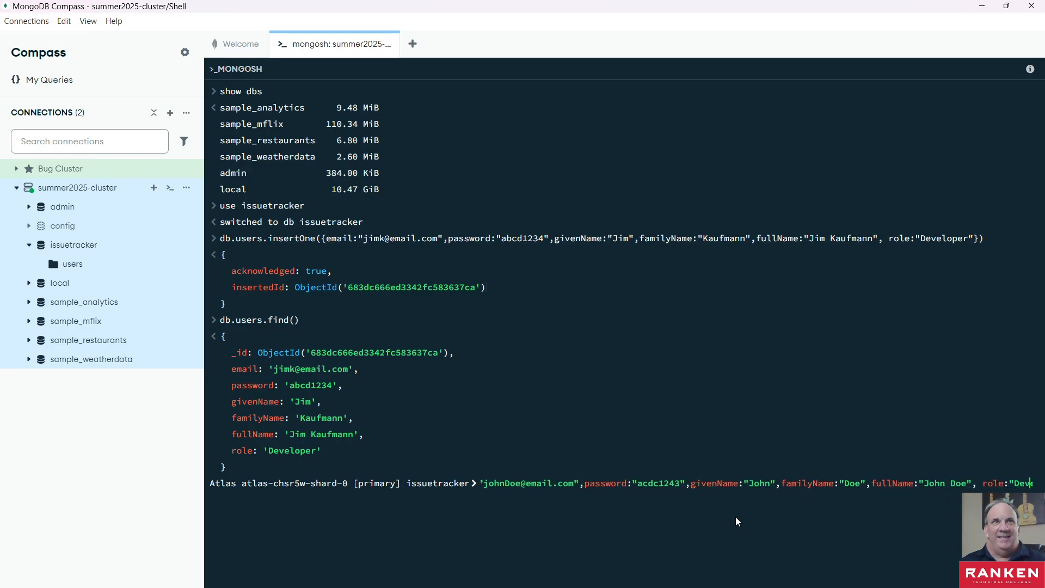
pyautogui.press('Return')
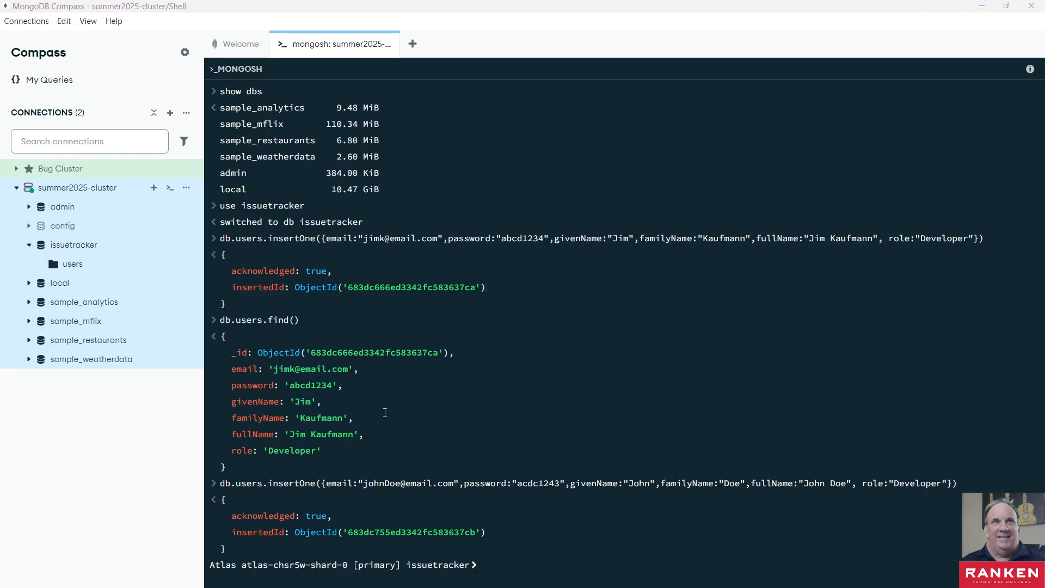
pyautogui.click(500, 564)
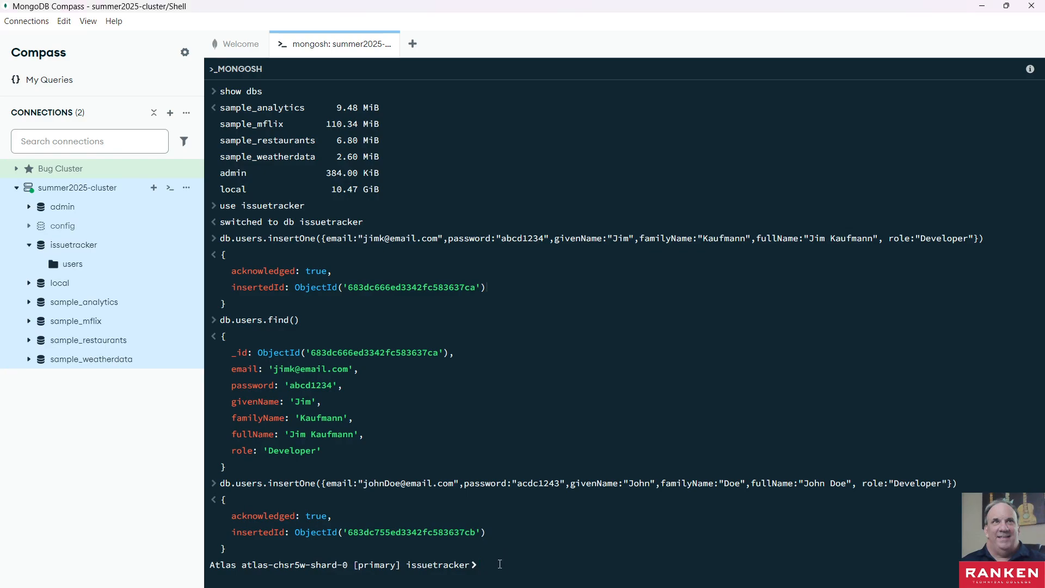
pyautogui.hotkey('ctrl', 'v')
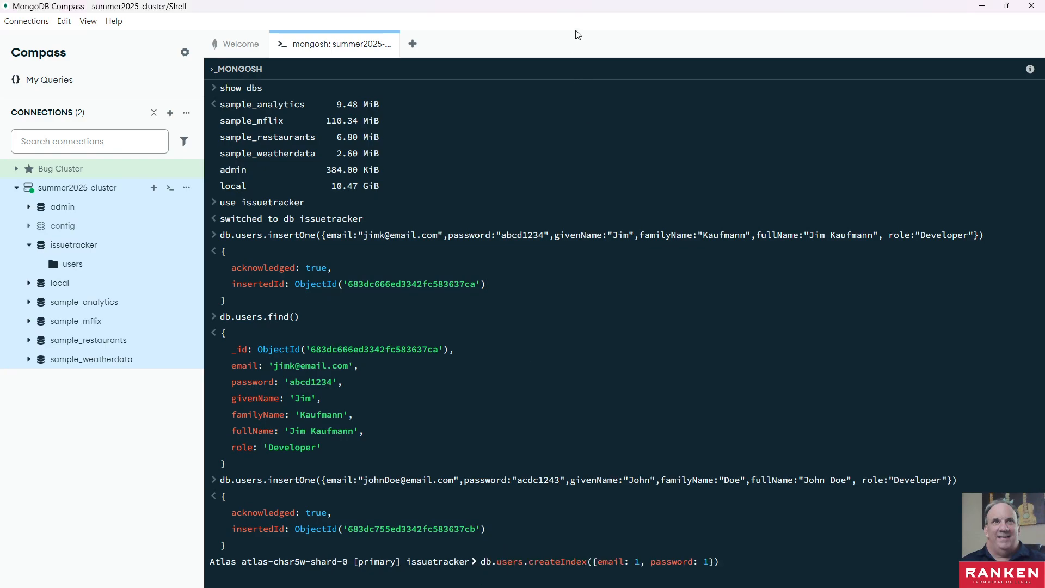
pyautogui.press('BackSpace')
pyautogui.press('BackSpace')
pyautogui.press('BackSpace')
pyautogui.press('BackSpace')
pyautogui.press('BackSpace')
pyautogui.press('BackSpace')
pyautogui.press('BackSpace')
pyautogui.press('BackSpace')
pyautogui.press('BackSpace')
pyautogui.press('BackSpace')
pyautogui.press('BackSpace')
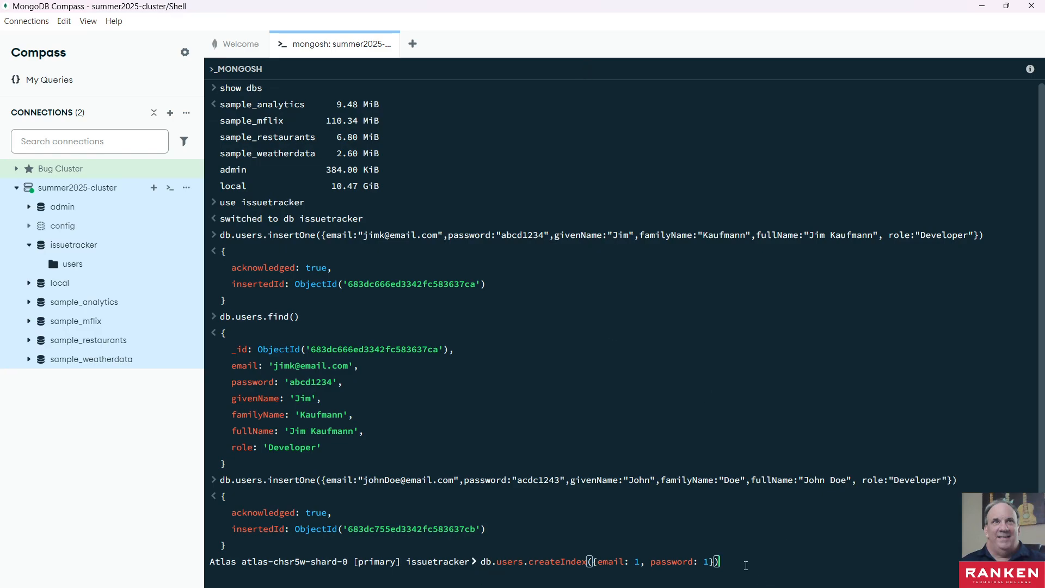
pyautogui.press('BackSpace')
pyautogui.press('BackSpace')
pyautogui.press('BackSpace')
pyautogui.press('BackSpace')
pyautogui.press('BackSpace')
pyautogui.press('BackSpace')
pyautogui.press('BackSpace')
pyautogui.press('BackSpace')
pyautogui.press('BackSpace')
pyautogui.press('BackSpace')
pyautogui.press('BackSpace')
pyautogui.press('BackSpace')
pyautogui.press('BackSpace')
pyautogui.press('BackSpace')
pyautogui.press('BackSpace')
pyautogui.press('BackSpace')
pyautogui.press('BackSpace')
pyautogui.press('BackSpace')
pyautogui.press('BackSpace')
pyautogui.press('BackSpace')
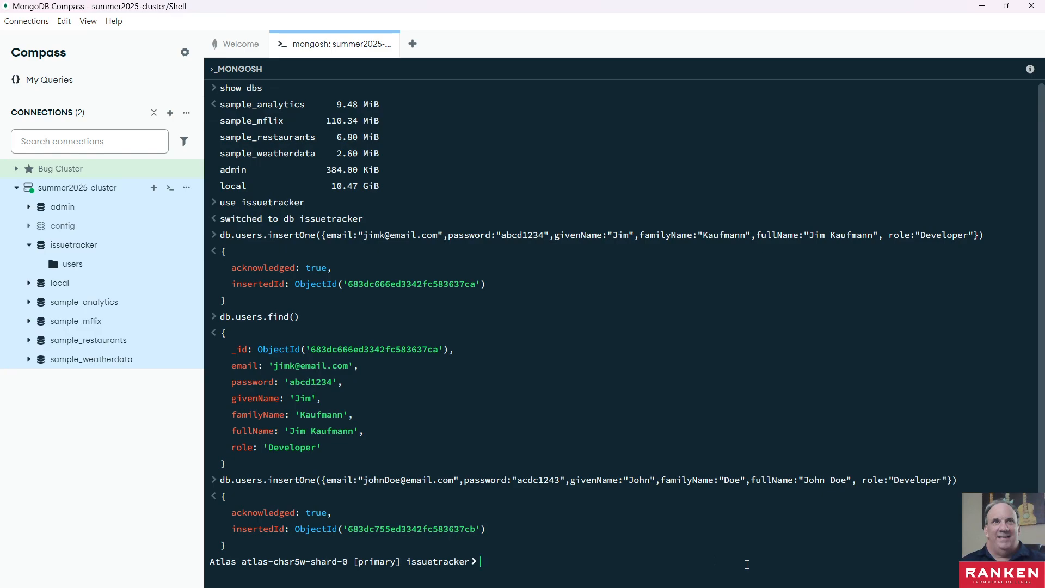
# - Clear the shell output with the cls command
pyautogui.write('cls')
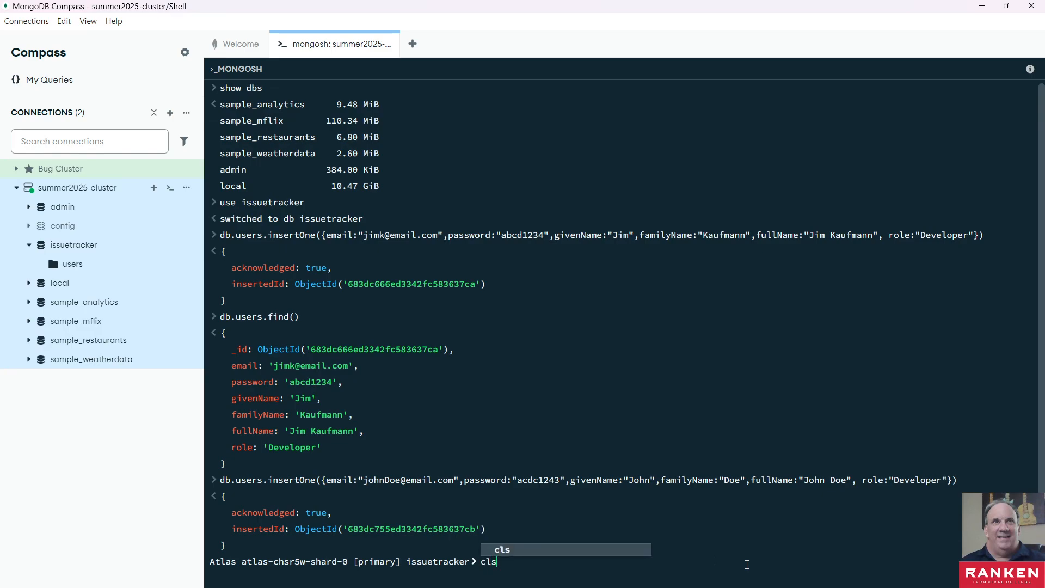
pyautogui.press('Return')
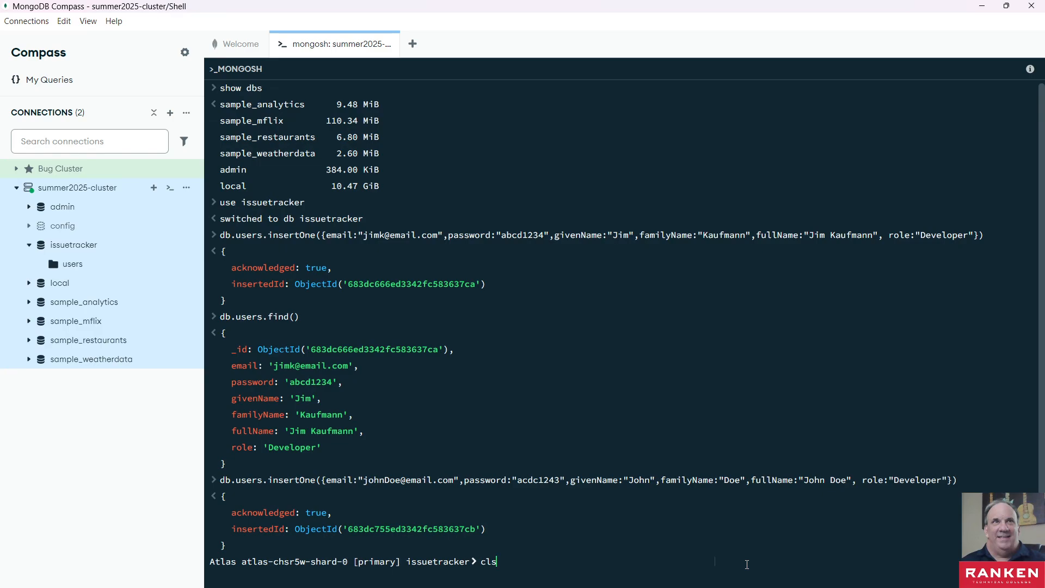
pyautogui.press('Return')
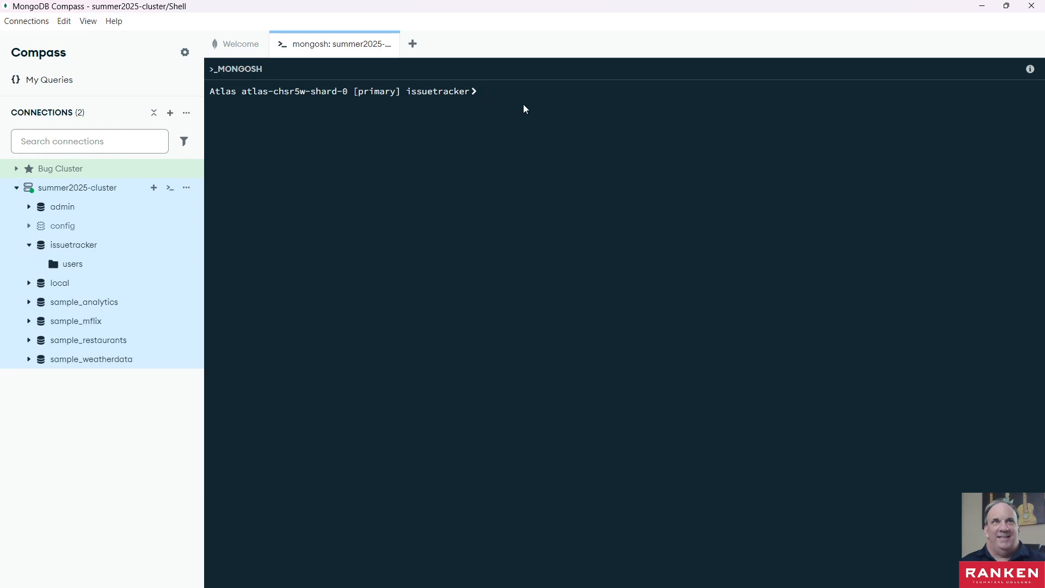
# - Run db.users.createIndex({email: 1, password: 1}) in the issuetracker shell and check the returned index name
pyautogui.hotkey('ctrl', 'v')
pyautogui.click(740, 90)
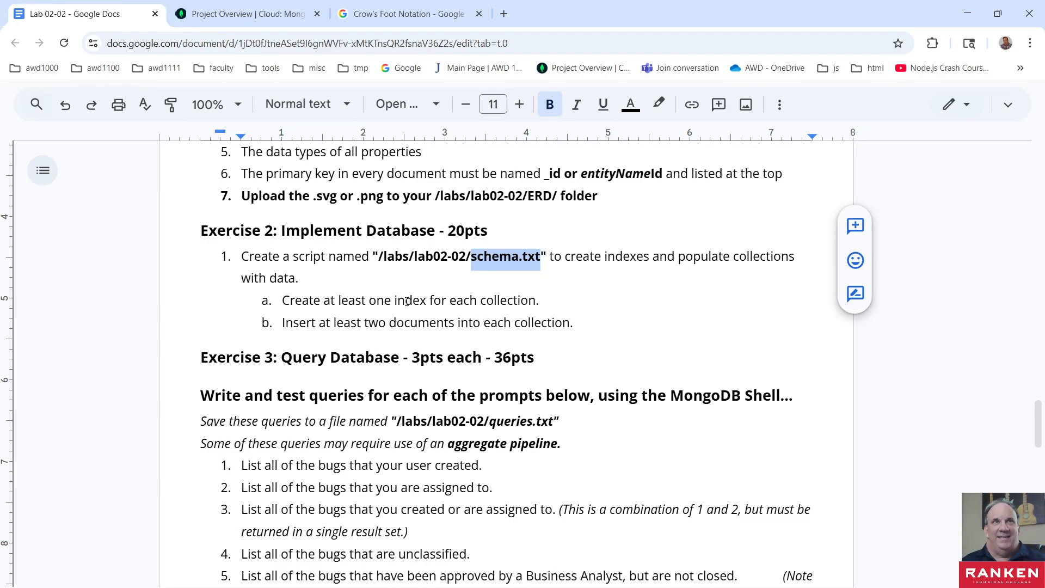
pyautogui.click(965, 18)
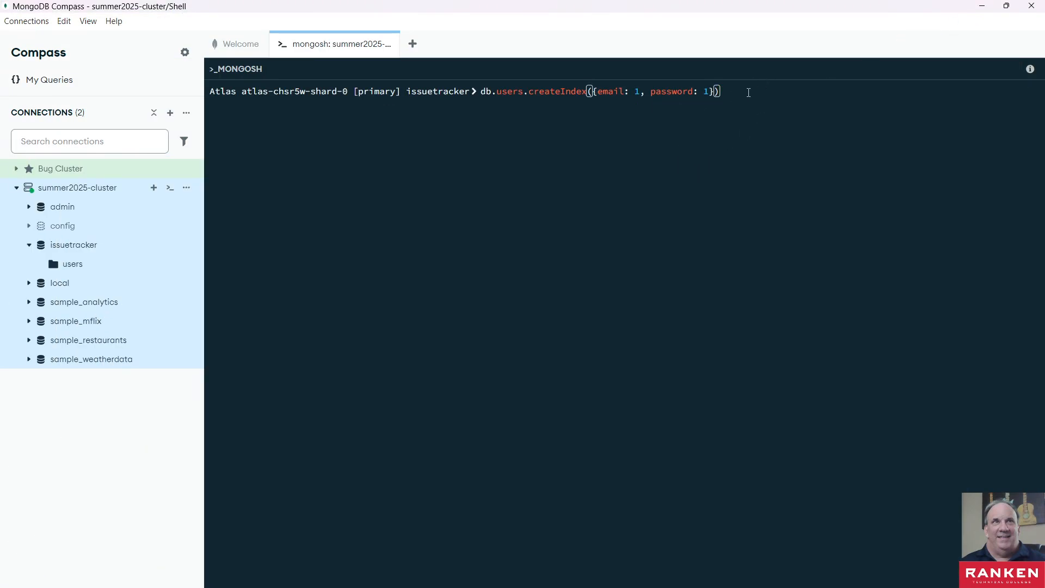
pyautogui.press('Return')
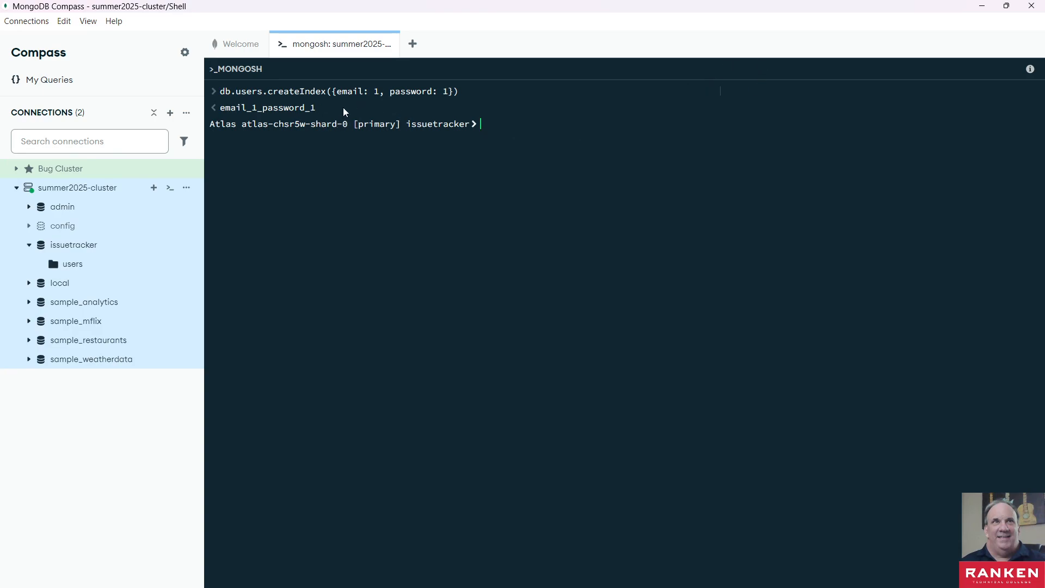
pyautogui.doubleClick(228, 111)
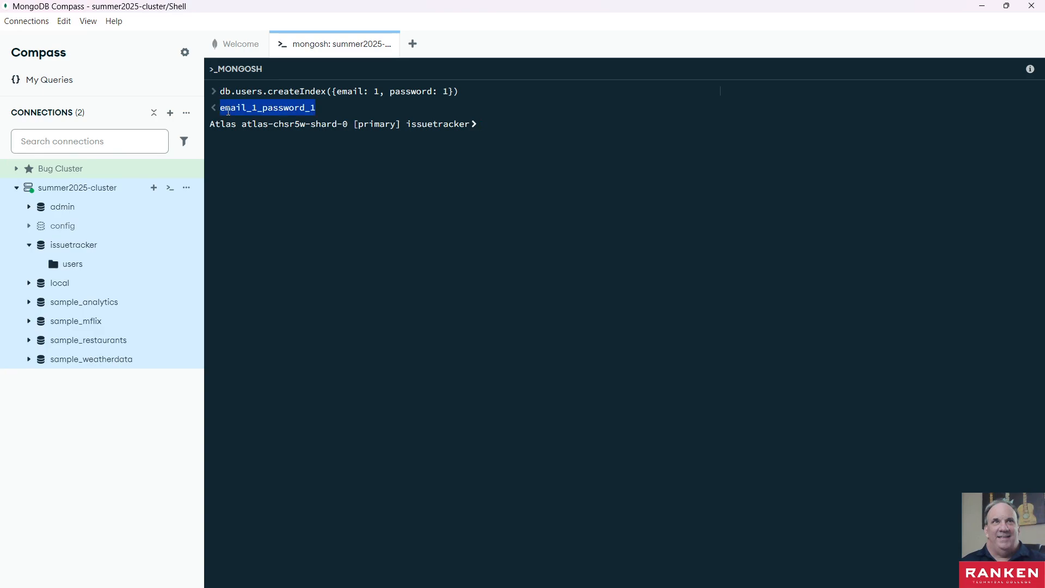
pyautogui.click(214, 109)
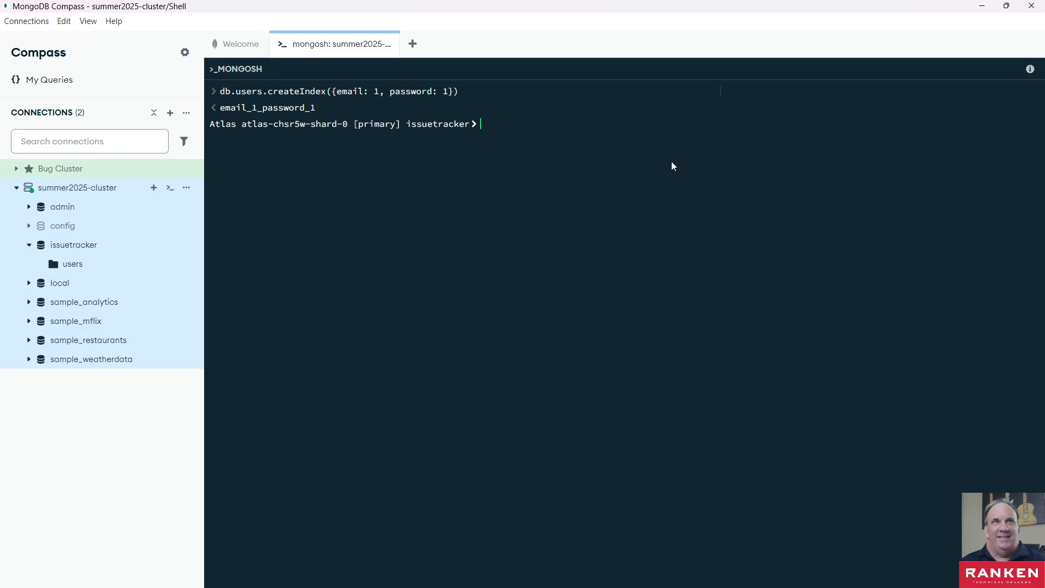
# - Recall the second user's insert statement at the shell prompt and review it from beginning to end
pyautogui.press('Up')
pyautogui.press('Up')
pyautogui.press('Up')
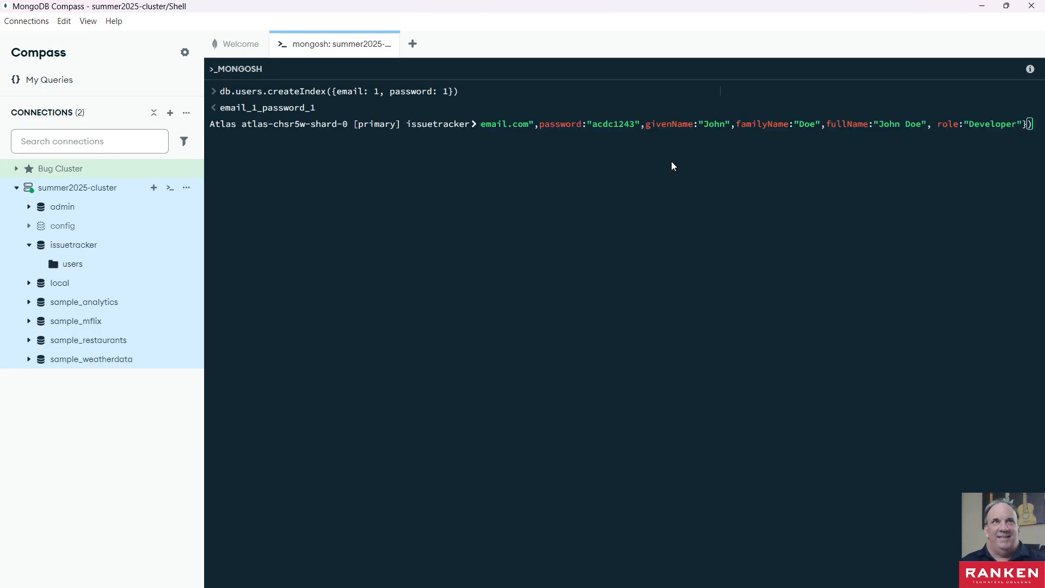
pyautogui.click(677, 124)
pyautogui.press('Home')
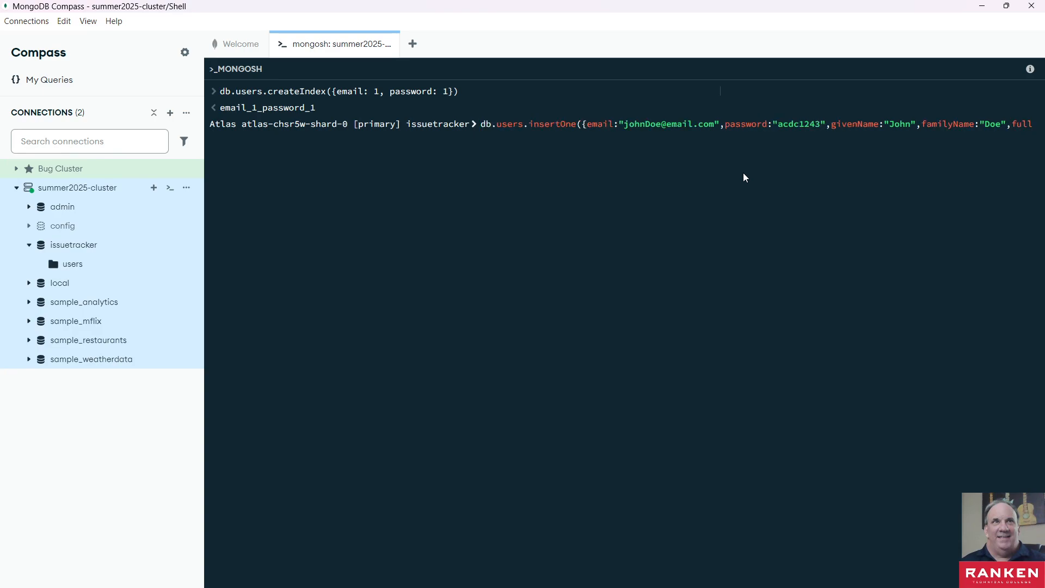
pyautogui.press('End')
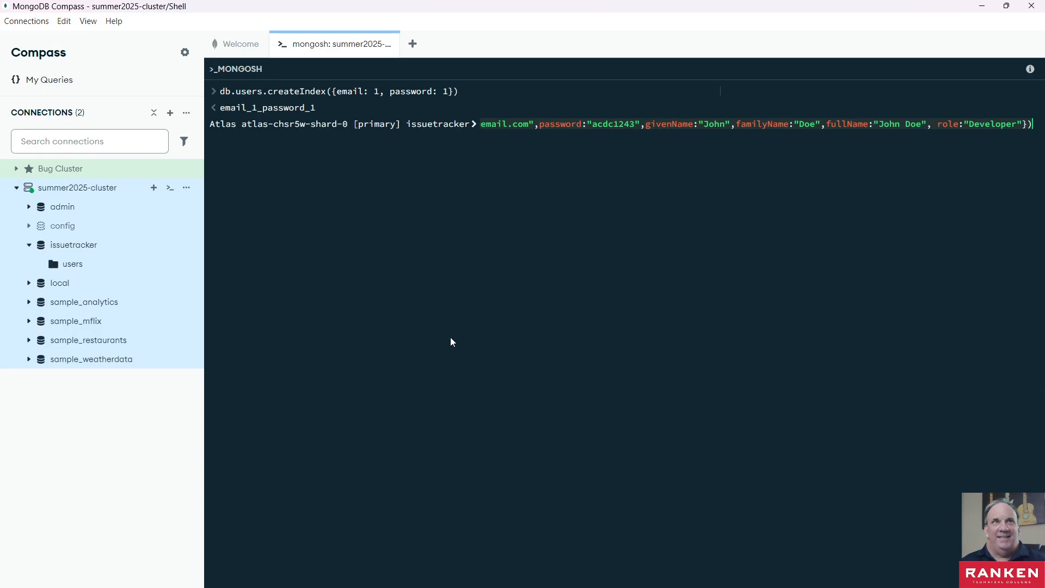
pyautogui.hotkey('ctrl', 'a')
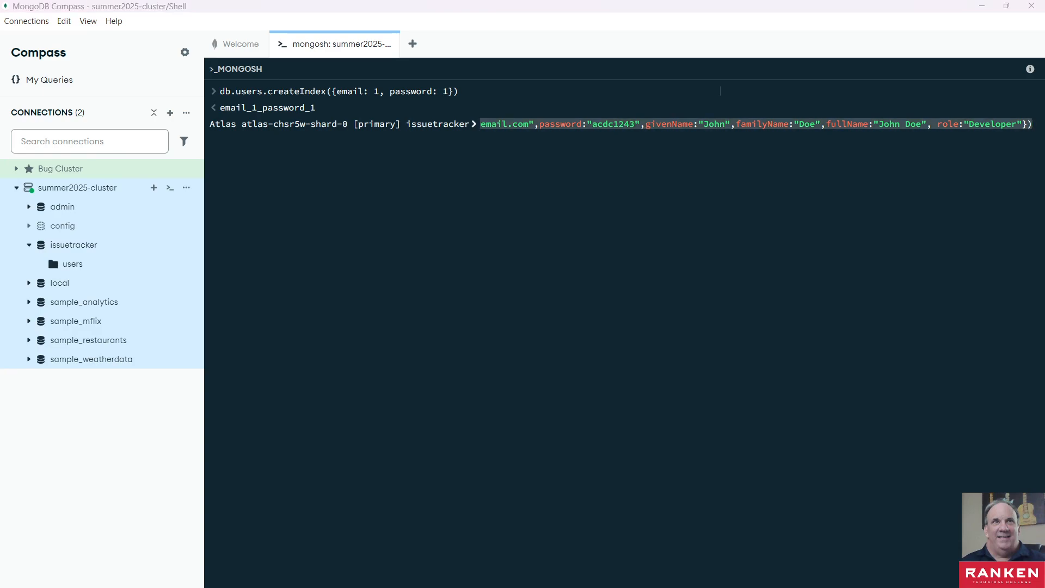
# - Switch to schema..txt in Notepad and remove the blank line between the two insert statements
pyautogui.click(548, 586)
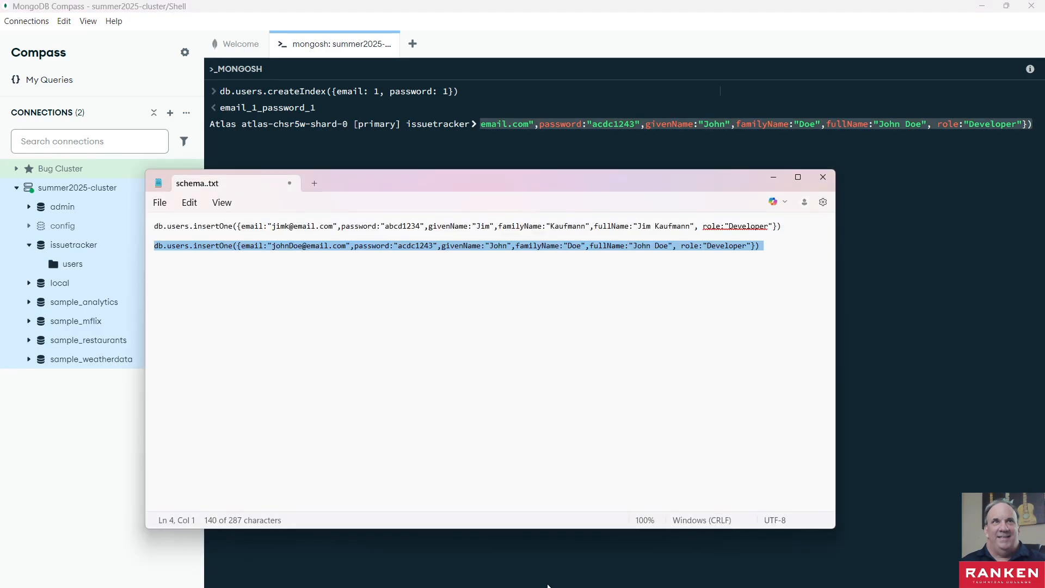
pyautogui.click(295, 312)
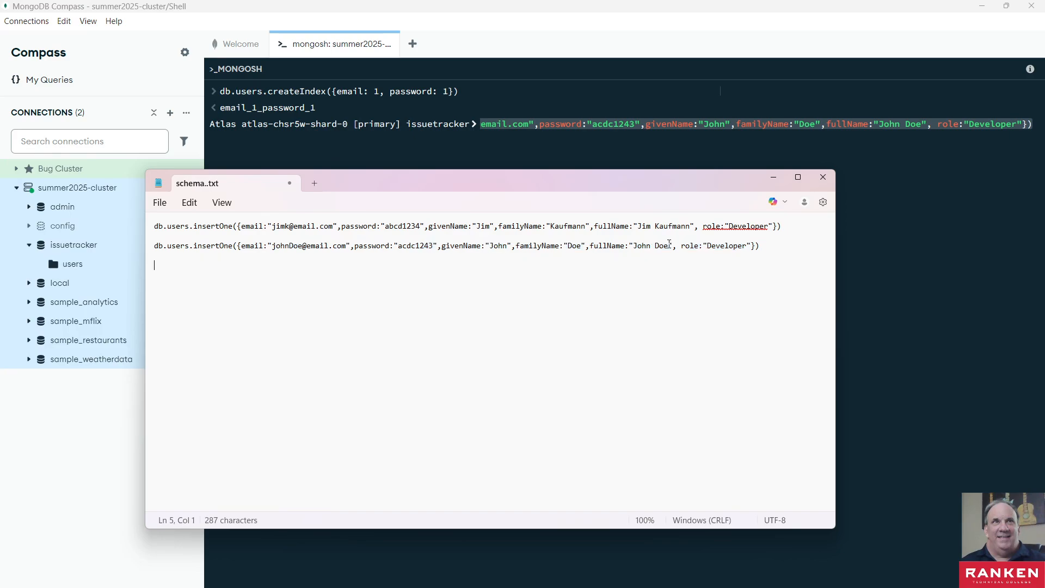
pyautogui.click(776, 247)
pyautogui.click(793, 225)
pyautogui.press('Delete')
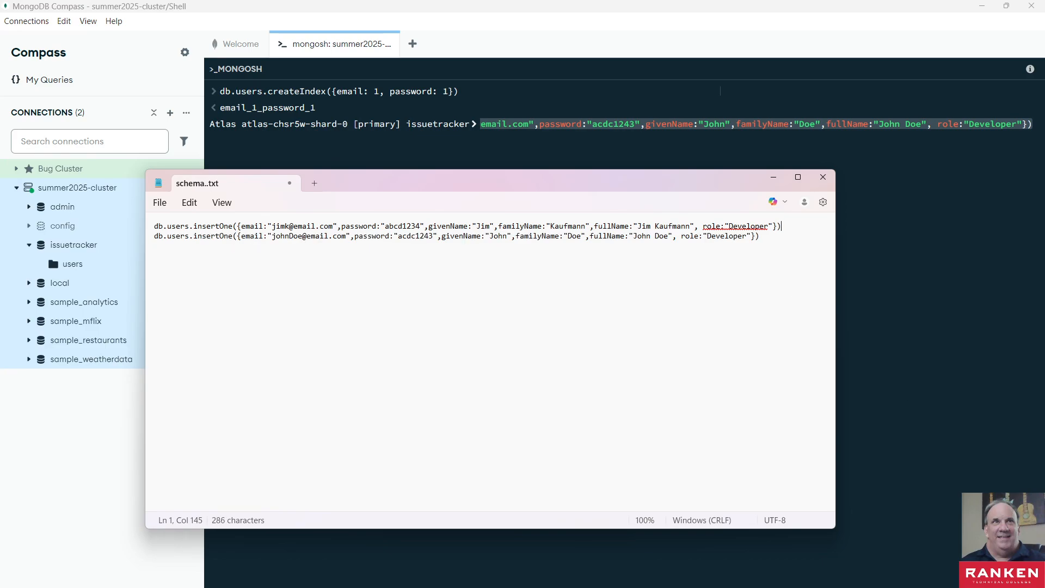
# - Add db.users.createIndex({email: 1, password: 1}) on a new line below the inserts, save schema..txt and minimize Notepad
pyautogui.click(720, 91)
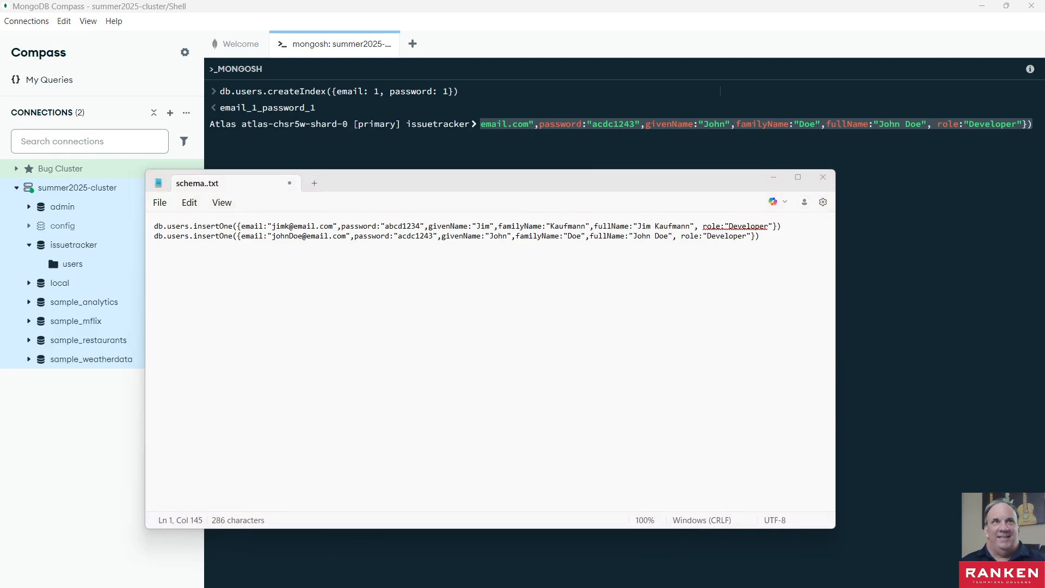
pyautogui.click(802, 241)
pyautogui.press('Return')
pyautogui.hotkey('ctrl', 'v')
pyautogui.press('Return')
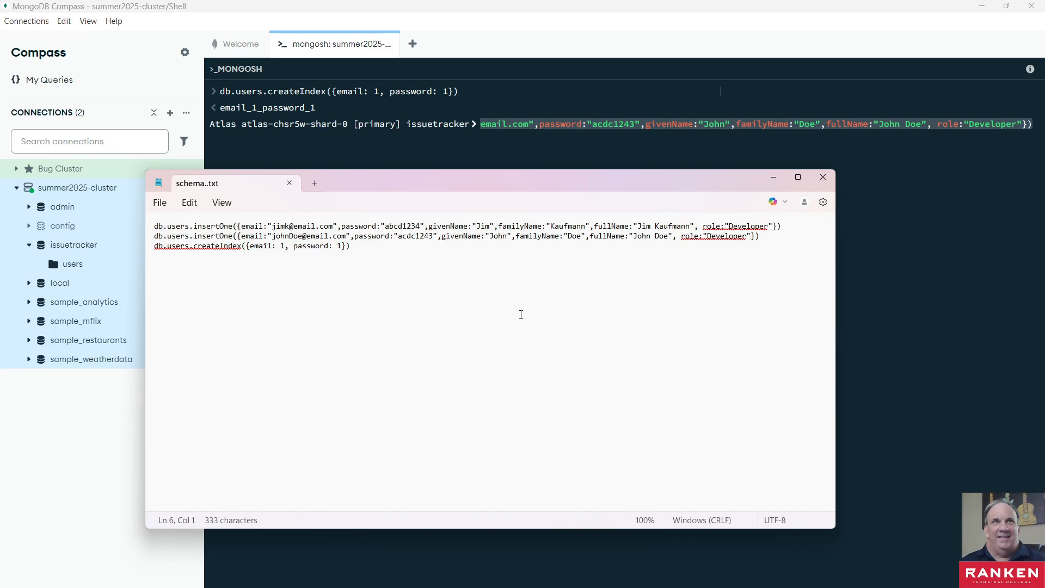
pyautogui.click(770, 180)
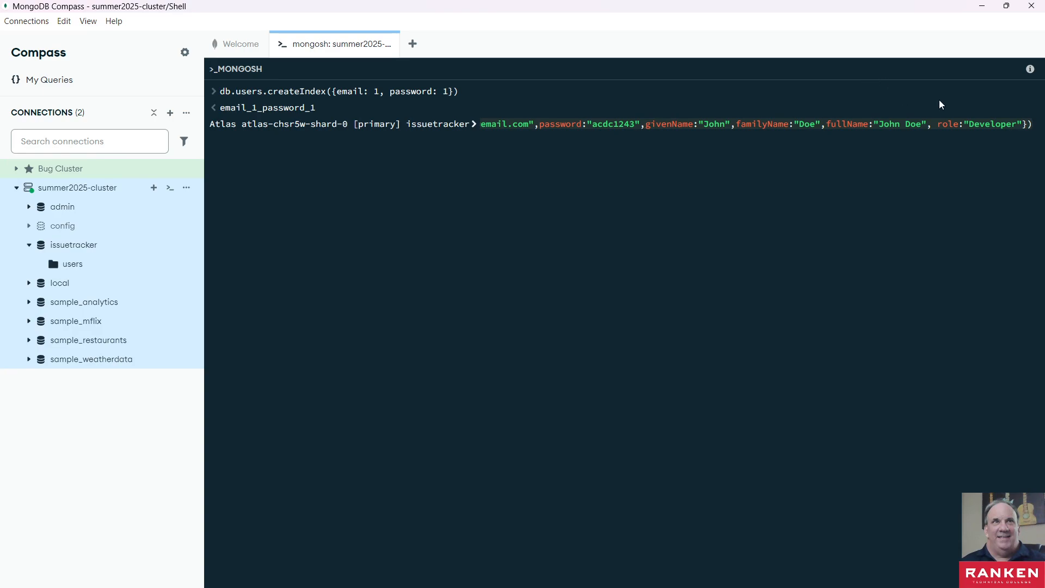
# - Erase the recalled insert statement from the issuetracker shell prompt
pyautogui.click(1034, 127)
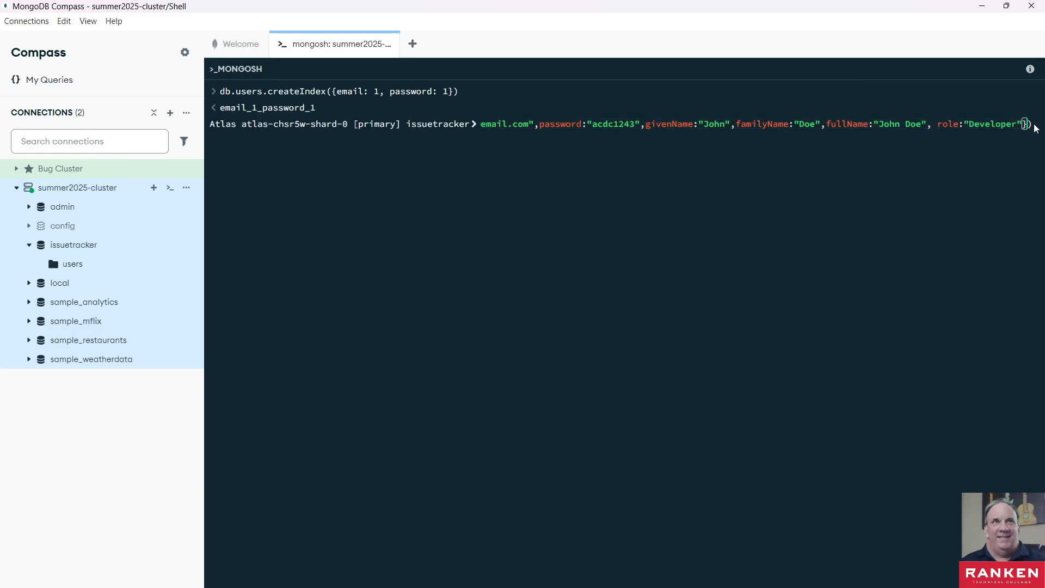
pyautogui.press('Left')
pyautogui.press('Left')
pyautogui.press('Left')
pyautogui.press('Left')
pyautogui.press('Left')
pyautogui.press('Left')
pyautogui.press('Left')
pyautogui.press('Left')
pyautogui.press('Left')
pyautogui.press('Left')
pyautogui.press('Left')
pyautogui.press('Left')
pyautogui.press('Left')
pyautogui.press('Left')
pyautogui.press('Left')
pyautogui.press('Left')
pyautogui.press('Left')
pyautogui.press('Left')
pyautogui.press('Left')
pyautogui.press('Left')
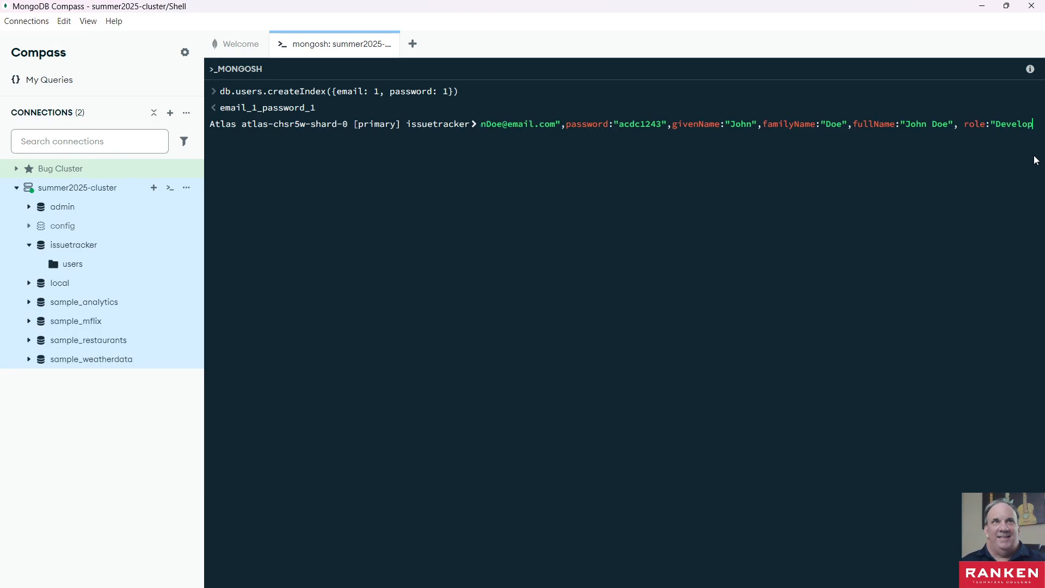
pyautogui.press('BackSpace')
pyautogui.press('BackSpace')
pyautogui.press('BackSpace')
pyautogui.press('BackSpace')
pyautogui.press('BackSpace')
pyautogui.press('BackSpace')
pyautogui.press('BackSpace')
pyautogui.press('BackSpace')
pyautogui.press('BackSpace')
pyautogui.press('BackSpace')
pyautogui.press('BackSpace')
pyautogui.press('BackSpace')
pyautogui.press('BackSpace')
pyautogui.press('BackSpace')
pyautogui.press('BackSpace')
pyautogui.press('BackSpace')
pyautogui.press('BackSpace')
pyautogui.press('BackSpace')
pyautogui.press('BackSpace')
pyautogui.press('BackSpace')
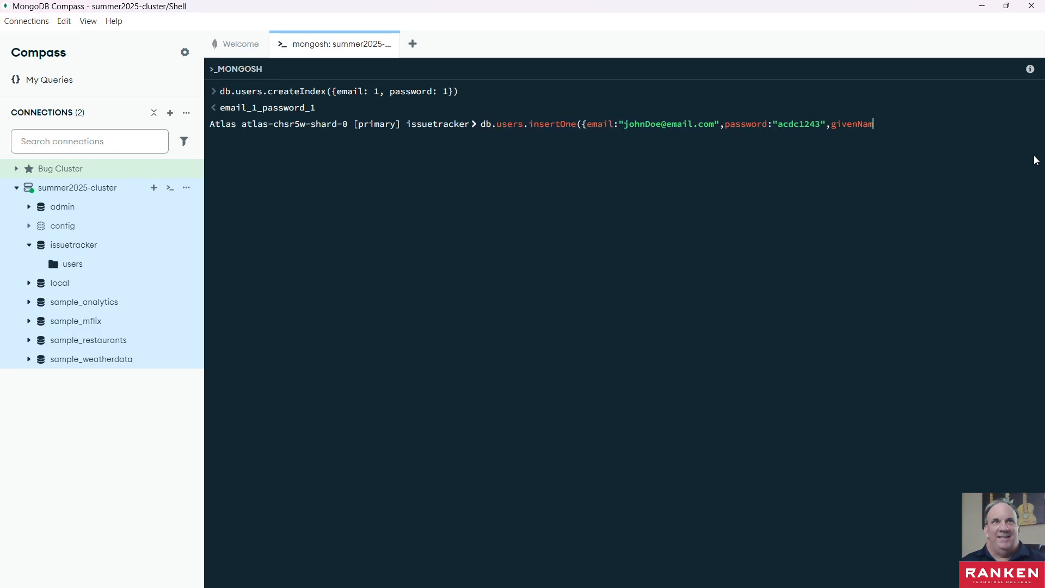
pyautogui.press('BackSpace')
pyautogui.press('BackSpace')
pyautogui.press('BackSpace')
pyautogui.press('BackSpace')
pyautogui.press('BackSpace')
pyautogui.press('BackSpace')
pyautogui.press('BackSpace')
pyautogui.press('BackSpace')
pyautogui.press('BackSpace')
pyautogui.press('BackSpace')
pyautogui.press('BackSpace')
pyautogui.press('BackSpace')
pyautogui.press('BackSpace')
pyautogui.press('BackSpace')
pyautogui.press('BackSpace')
pyautogui.press('BackSpace')
pyautogui.press('BackSpace')
pyautogui.press('BackSpace')
pyautogui.press('BackSpace')
pyautogui.press('BackSpace')
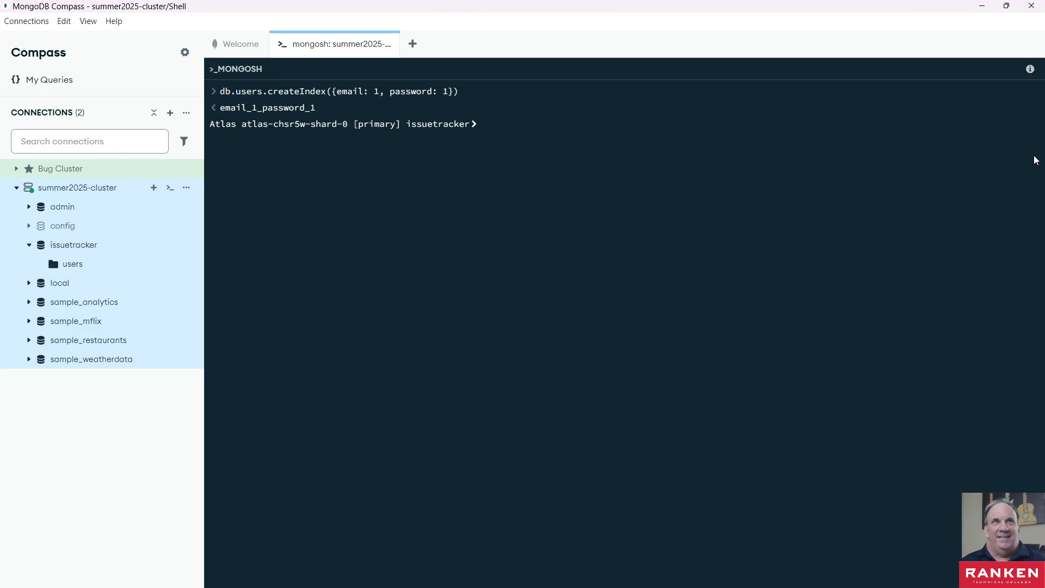
# - List all documents in the users collection by rerunning db.users.find() from the shell history
pyautogui.press('Up')
pyautogui.press('Up')
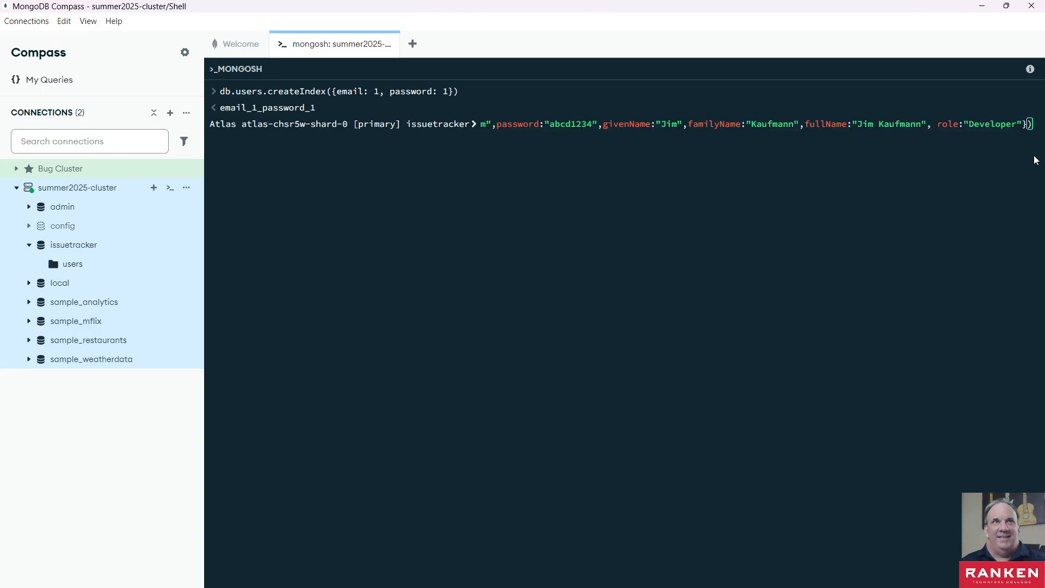
pyautogui.press('Down')
pyautogui.press('Return')
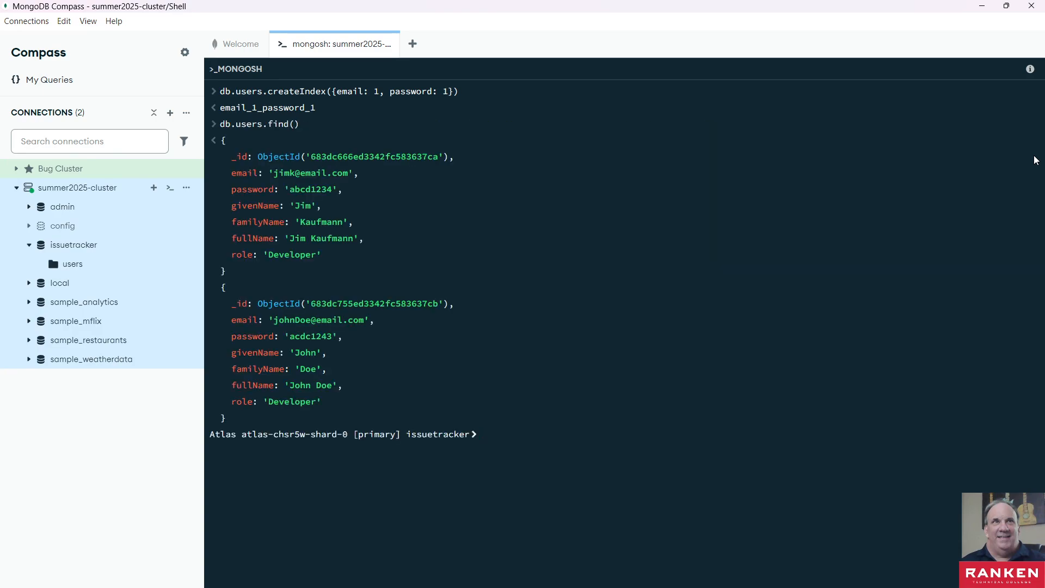
# - Select the first user document's ObjectId value in the find output and return to the shell prompt
pyautogui.doubleClick(379, 153)
pyautogui.moveTo(312, 158); pyautogui.dragTo(348, 157)
pyautogui.doubleClick(329, 154)
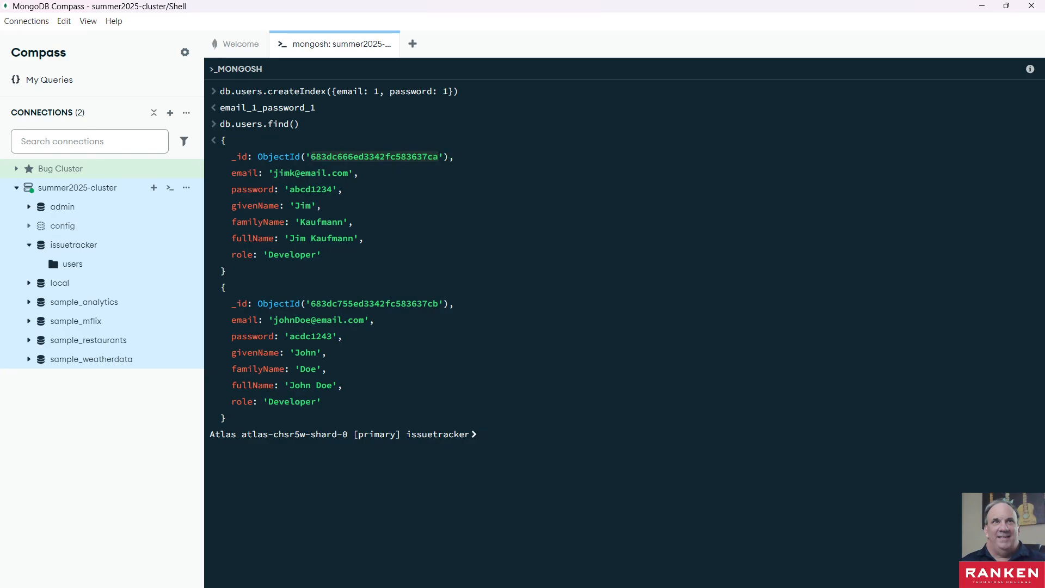
pyautogui.hotkey('alt', 'Tab')
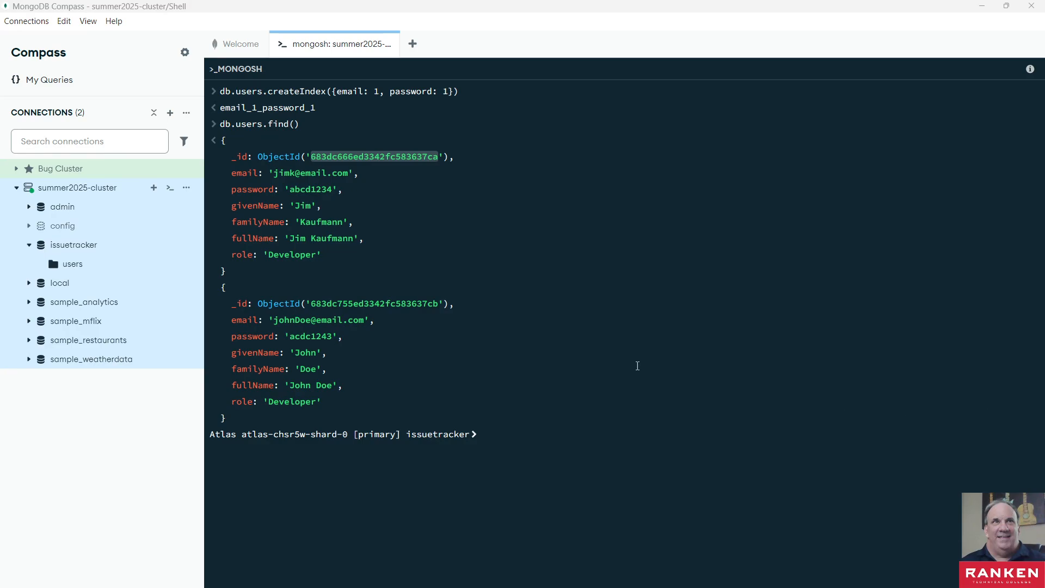
pyautogui.click(331, 155)
pyautogui.click(345, 154)
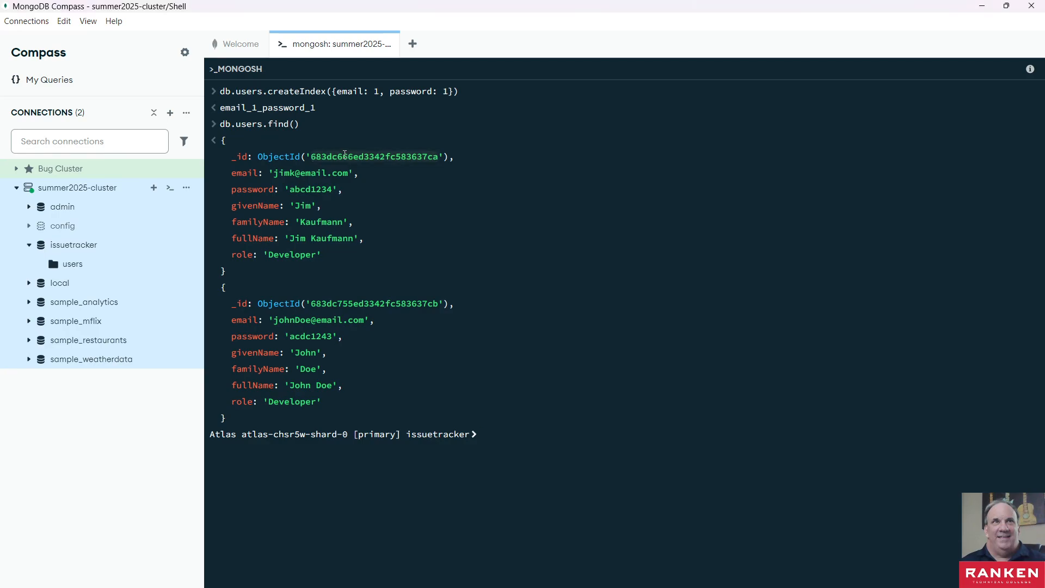
pyautogui.click(345, 154)
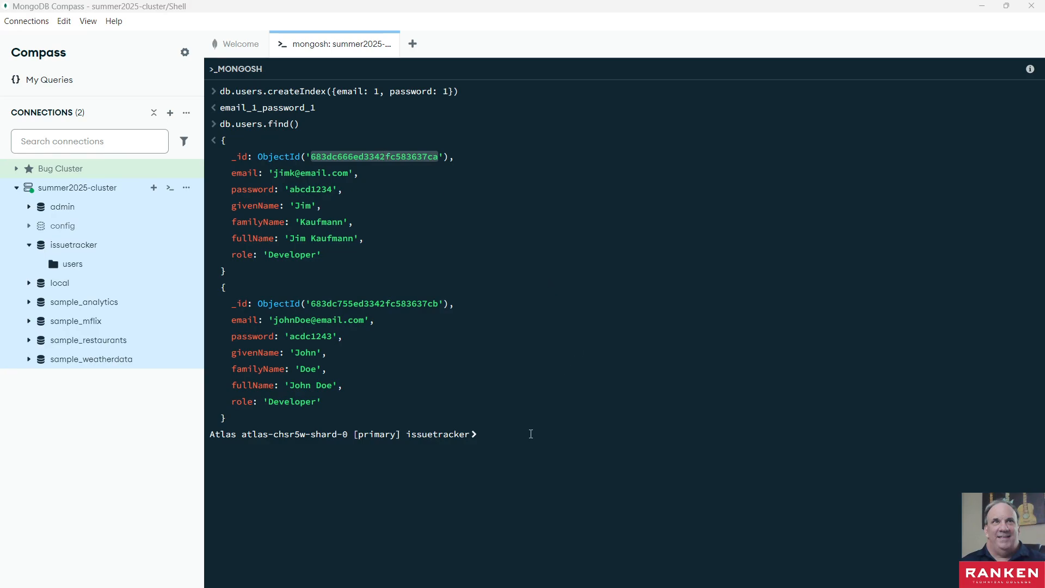
pyautogui.click(489, 436)
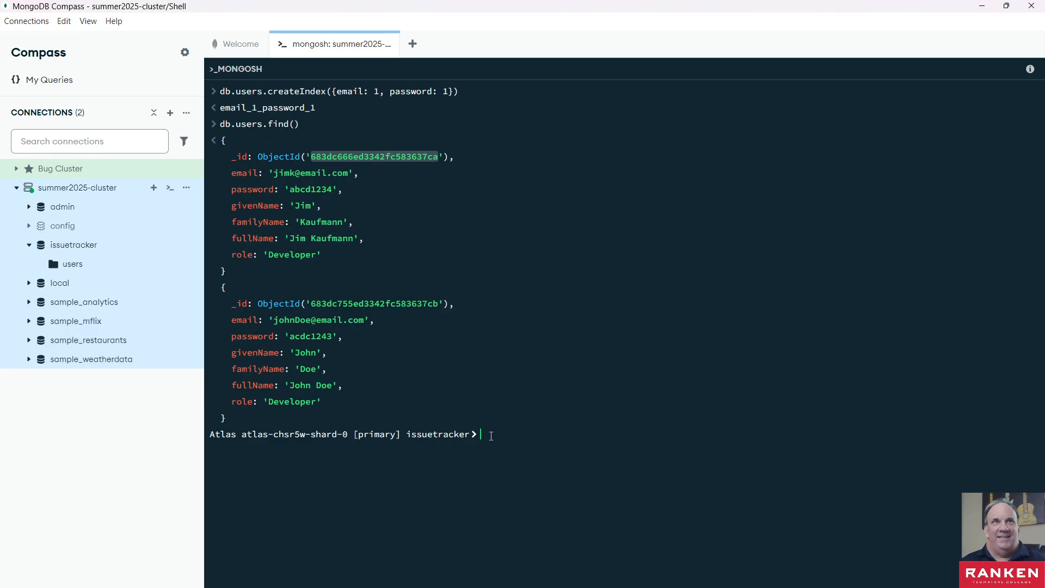
# - Enter db.bugs.insertOne({title:"Slow performance on Login",description:"All users are having a terrible time logging in.",author: ObjectId('683dc666ed3342fc583637ca')}) at the issuetracker shell prompt
pyautogui.hotkey('ctrl', 'v')
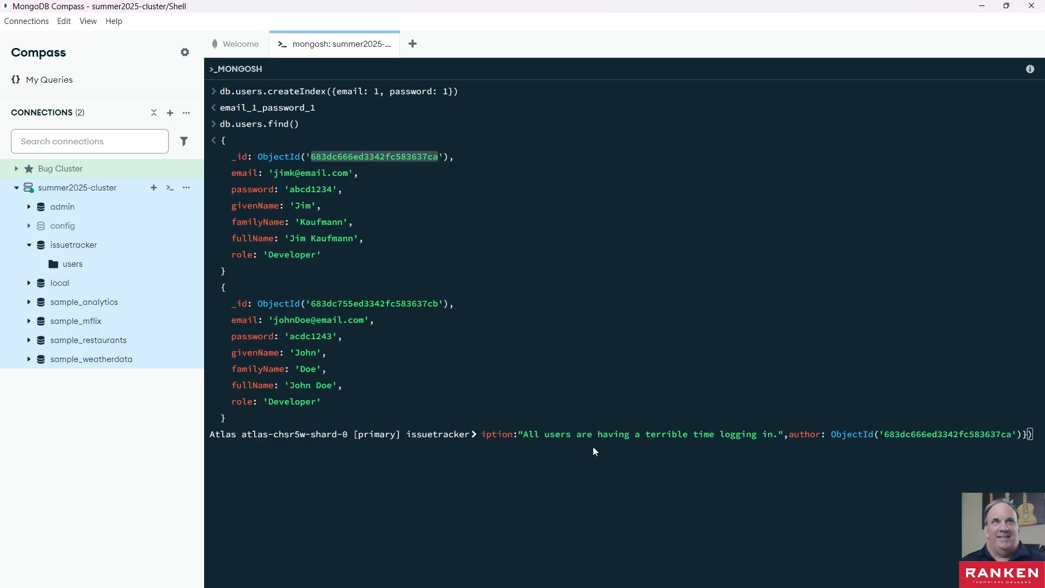
pyautogui.press('Home')
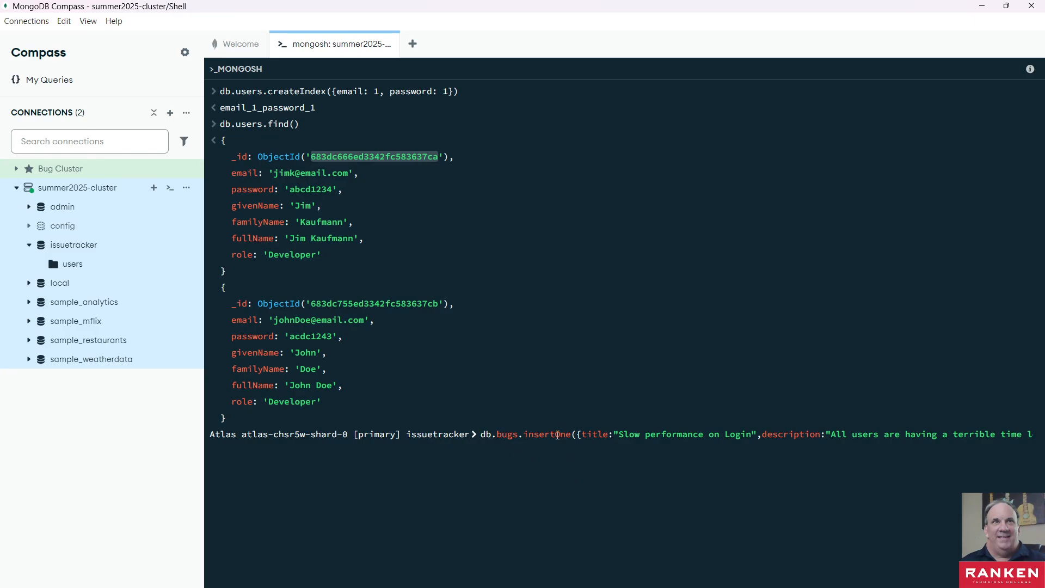
pyautogui.click(592, 433)
pyautogui.press('Right')
pyautogui.press('Right')
pyautogui.press('Right')
pyautogui.press('Right')
pyautogui.press('Right')
pyautogui.press('Right')
pyautogui.press('Right')
pyautogui.press('Right')
pyautogui.press('Right')
pyautogui.press('Right')
pyautogui.press('Right')
pyautogui.press('Right')
pyautogui.press('Right')
pyautogui.press('Right')
pyautogui.press('Right')
pyautogui.press('Right')
pyautogui.press('Right')
pyautogui.press('Right')
pyautogui.press('Right')
pyautogui.press('Right')
pyautogui.press('Right')
pyautogui.press('Right')
pyautogui.press('Right')
pyautogui.press('Right')
pyautogui.press('Right')
pyautogui.press('Right')
pyautogui.press('Right')
pyautogui.press('Right')
pyautogui.press('Right')
pyautogui.press('Right')
pyautogui.press('Right')
pyautogui.press('Right')
pyautogui.press('Right')
pyautogui.press('Right')
pyautogui.press('Right')
pyautogui.press('Right')
pyautogui.press('Right')
pyautogui.press('Right')
pyautogui.press('Right')
pyautogui.press('Right')
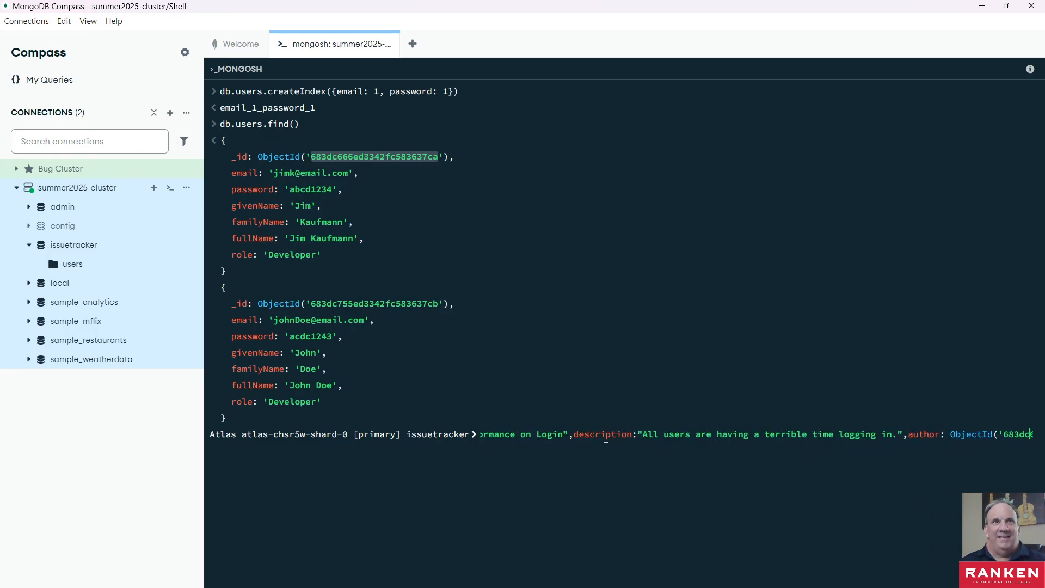
pyautogui.press('Right')
pyautogui.press('Right')
pyautogui.press('Right')
pyautogui.press('Right')
pyautogui.press('Right')
pyautogui.press('Right')
pyautogui.press('Right')
pyautogui.press('Right')
pyautogui.press('Right')
pyautogui.press('Right')
pyautogui.press('Right')
pyautogui.press('Right')
pyautogui.press('Right')
pyautogui.press('Right')
pyautogui.press('Right')
pyautogui.press('Right')
pyautogui.press('Right')
pyautogui.press('Right')
pyautogui.press('Right')
pyautogui.press('Right')
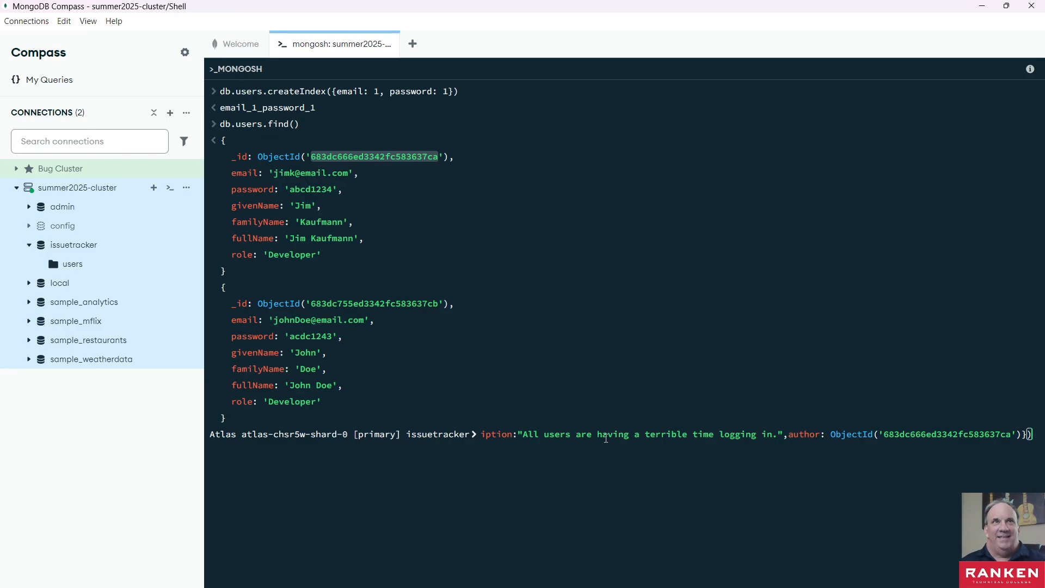
# - Review the bugs insertOne statement at the prompt from end to end and run it
pyautogui.press('Left')
pyautogui.press('Left')
pyautogui.press('Left')
pyautogui.press('Left')
pyautogui.press('Left')
pyautogui.press('Left')
pyautogui.press('Left')
pyautogui.press('Left')
pyautogui.press('Left')
pyautogui.press('Left')
pyautogui.press('Left')
pyautogui.press('Left')
pyautogui.press('Left')
pyautogui.press('Left')
pyautogui.press('Left')
pyautogui.press('Left')
pyautogui.press('Left')
pyautogui.press('Left')
pyautogui.press('Left')
pyautogui.press('Left')
pyautogui.press('Left')
pyautogui.press('Left')
pyautogui.press('Left')
pyautogui.press('Left')
pyautogui.press('Left')
pyautogui.press('Left')
pyautogui.press('Left')
pyautogui.press('Left')
pyautogui.press('Left')
pyautogui.press('Left')
pyautogui.press('Left')
pyautogui.press('Left')
pyautogui.press('Left')
pyautogui.press('Left')
pyautogui.press('Left')
pyautogui.press('Left')
pyautogui.press('Left')
pyautogui.press('Left')
pyautogui.press('Left')
pyautogui.press('Left')
pyautogui.press('Left')
pyautogui.press('Left')
pyautogui.press('Left')
pyautogui.press('Left')
pyautogui.press('Left')
pyautogui.press('Left')
pyautogui.press('Left')
pyautogui.press('Left')
pyautogui.press('Left')
pyautogui.press('Left')
pyautogui.press('Left')
pyautogui.press('Left')
pyautogui.press('Left')
pyautogui.press('Left')
pyautogui.press('Left')
pyautogui.press('Left')
pyautogui.press('Left')
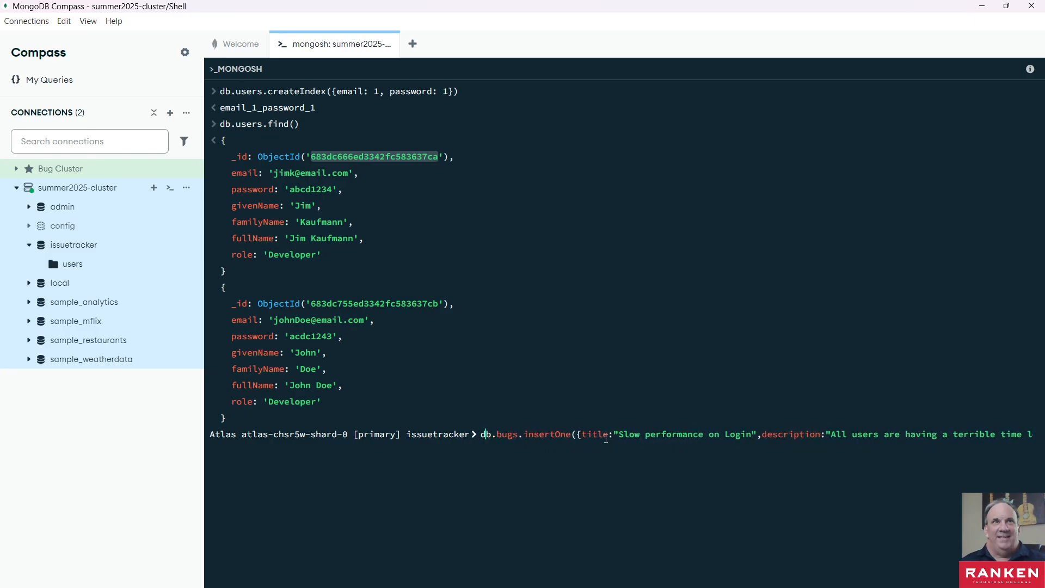
pyautogui.press('Right')
pyautogui.press('Right')
pyautogui.press('Right')
pyautogui.press('Right')
pyautogui.press('Right')
pyautogui.press('Right')
pyautogui.press('Right')
pyautogui.press('Right')
pyautogui.press('Right')
pyautogui.press('Right')
pyautogui.press('Right')
pyautogui.press('Right')
pyautogui.press('Right')
pyautogui.press('Right')
pyautogui.press('Right')
pyautogui.press('Right')
pyautogui.press('Right')
pyautogui.press('Right')
pyautogui.press('Right')
pyautogui.press('Right')
pyautogui.press('Right')
pyautogui.press('Right')
pyautogui.press('Right')
pyautogui.press('Right')
pyautogui.press('Right')
pyautogui.press('Right')
pyautogui.press('Right')
pyautogui.press('Right')
pyautogui.press('Right')
pyautogui.press('Right')
pyautogui.press('Right')
pyautogui.press('Right')
pyautogui.press('Right')
pyautogui.press('Right')
pyautogui.press('Right')
pyautogui.press('Right')
pyautogui.press('Right')
pyautogui.press('Right')
pyautogui.press('Right')
pyautogui.press('Right')
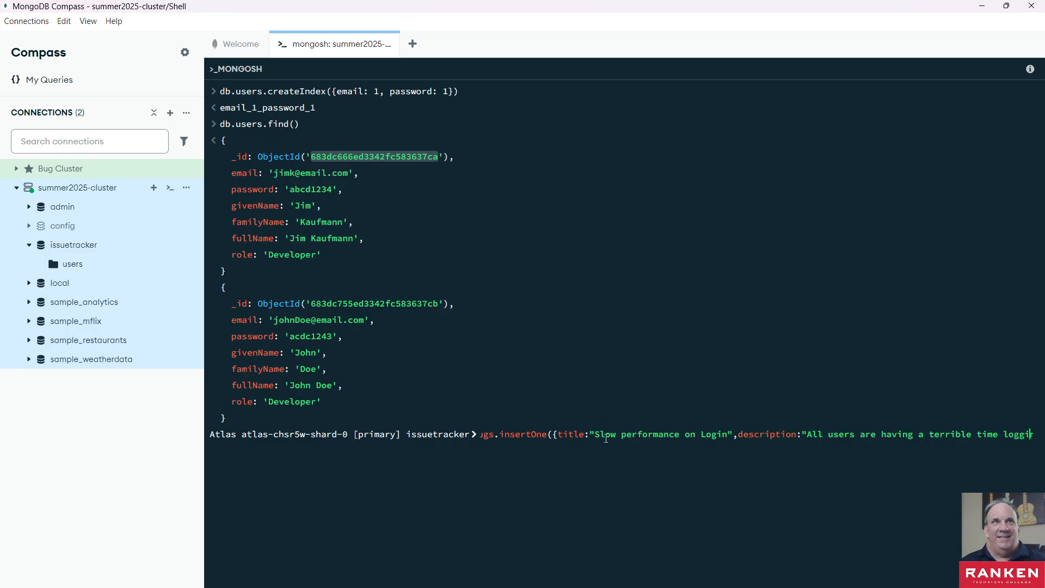
pyautogui.press('Right')
pyautogui.press('Right')
pyautogui.press('Right')
pyautogui.press('Right')
pyautogui.press('Right')
pyautogui.press('Right')
pyautogui.press('Right')
pyautogui.press('Right')
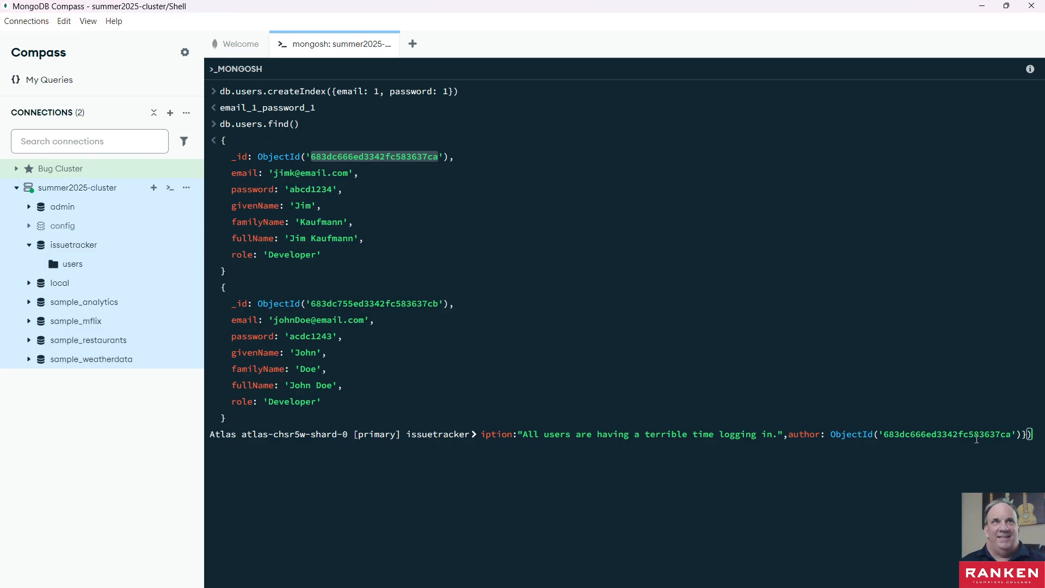
pyautogui.press('Return')
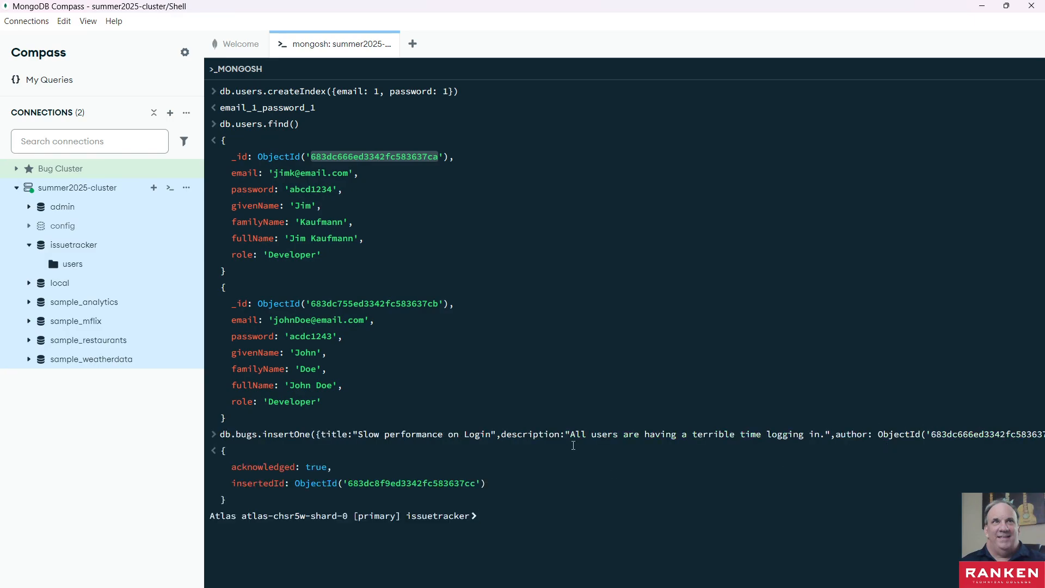
# - Copy the executed bugs insertOne statement into schema..txt, one blank line below the users createIndex line, save the file and minimize Notepad
pyautogui.tripleClick(554, 435)
pyautogui.click(554, 434)
pyautogui.tripleClick(441, 434)
pyautogui.hotkey('ctrl', 'c')
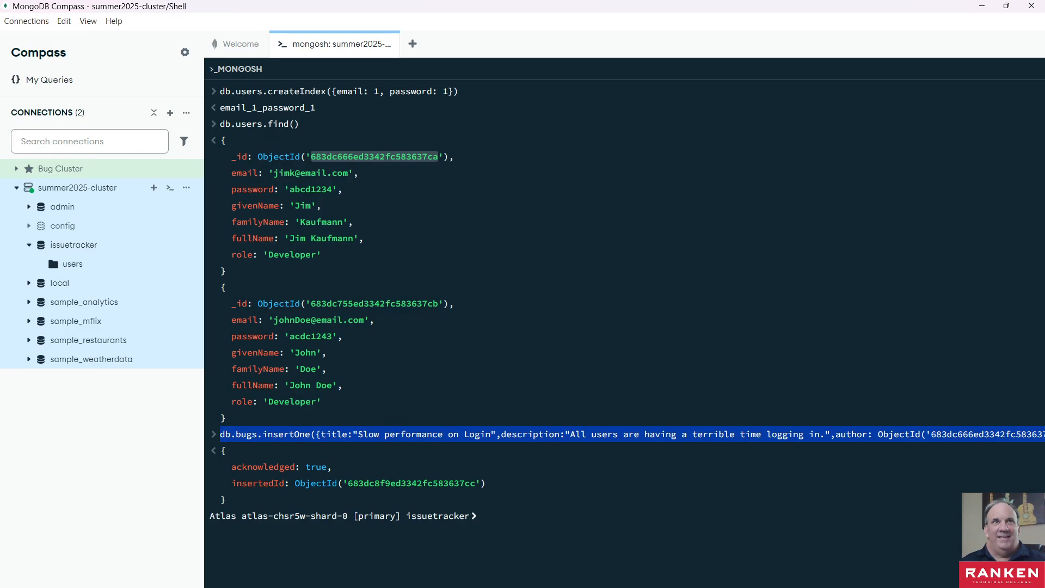
pyautogui.hotkey('alt', 'Tab')
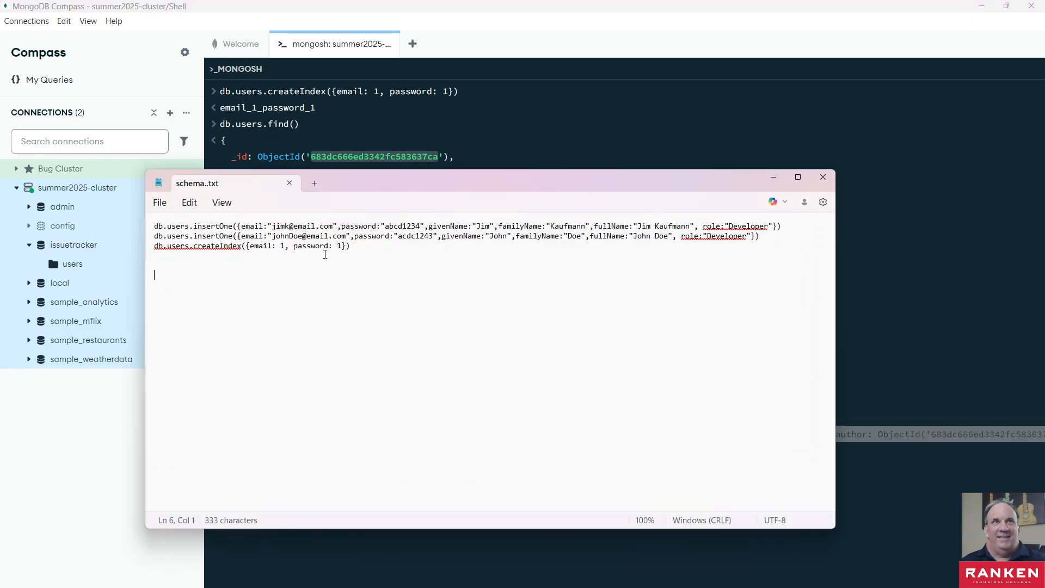
pyautogui.click(353, 249)
pyautogui.press('Return')
pyautogui.press('Return')
pyautogui.hotkey('ctrl', 'v')
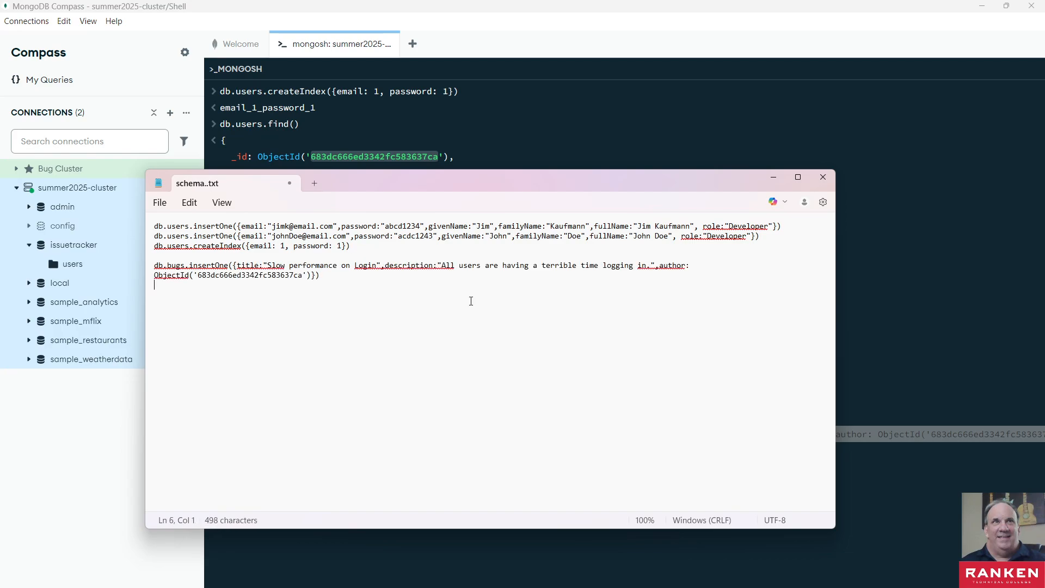
pyautogui.click(773, 177)
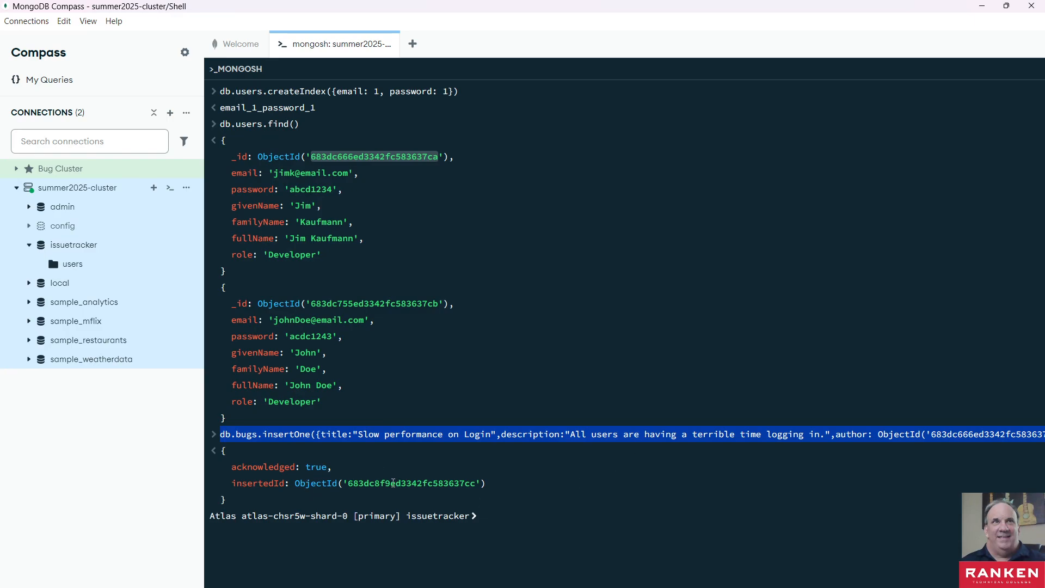
# - List all documents in the bugs collection with db.bugs.find() and refresh the summer2025-cluster databases
pyautogui.click(513, 515)
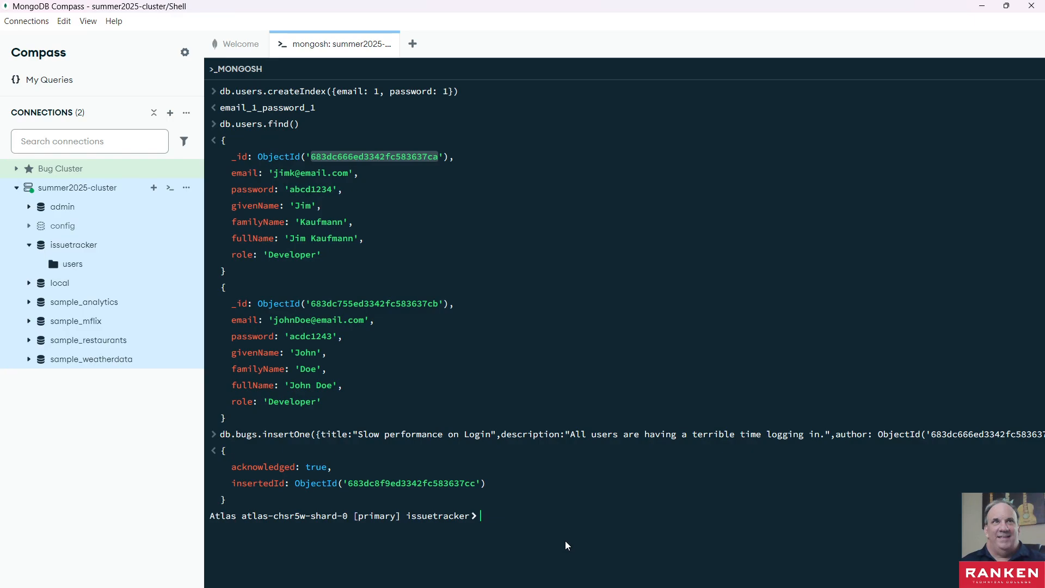
pyautogui.write('db.bu')
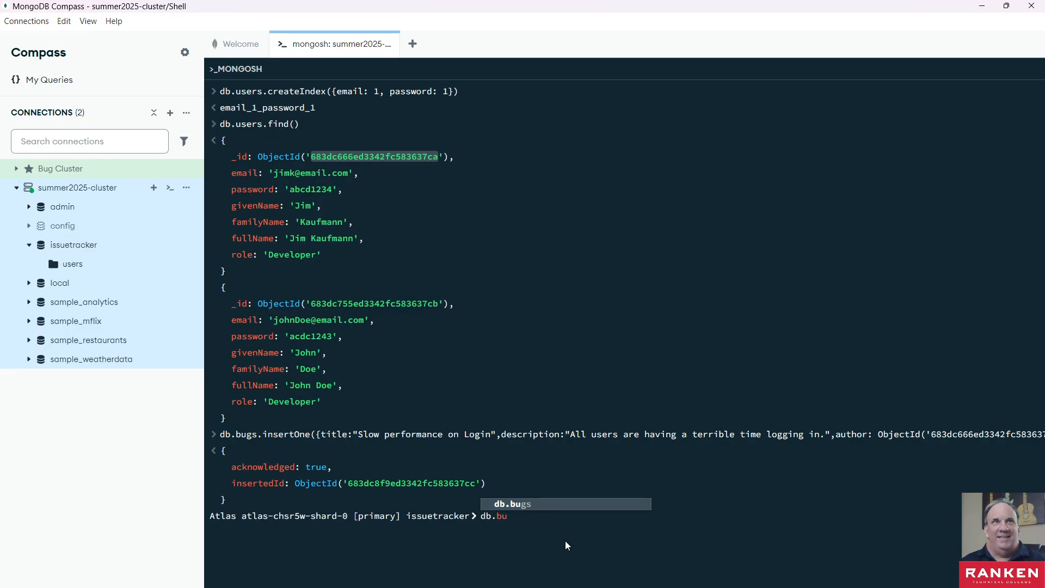
pyautogui.write('gs.f')
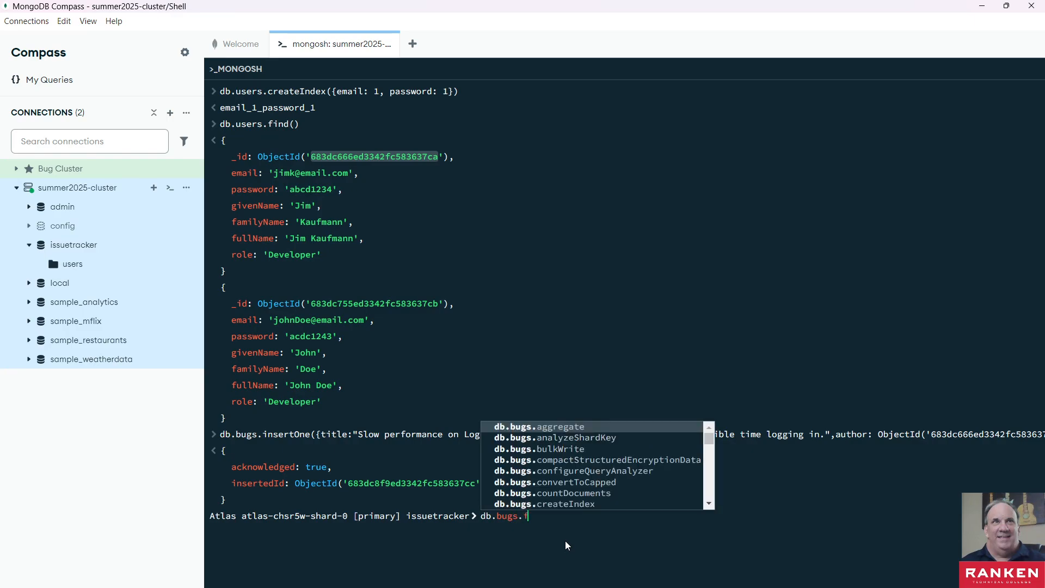
pyautogui.write('ind()')
pyautogui.press('Return')
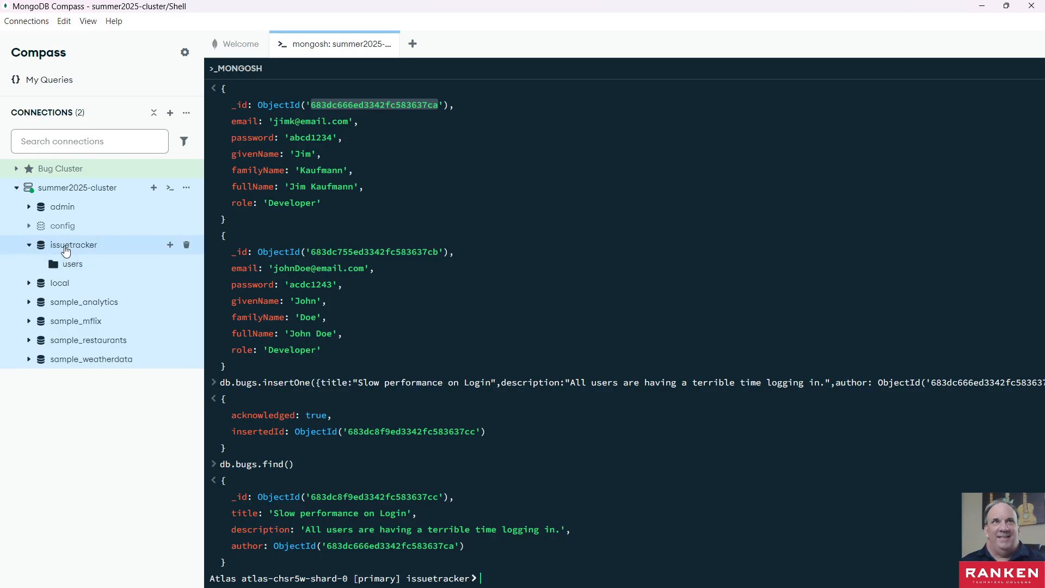
pyautogui.click(186, 188)
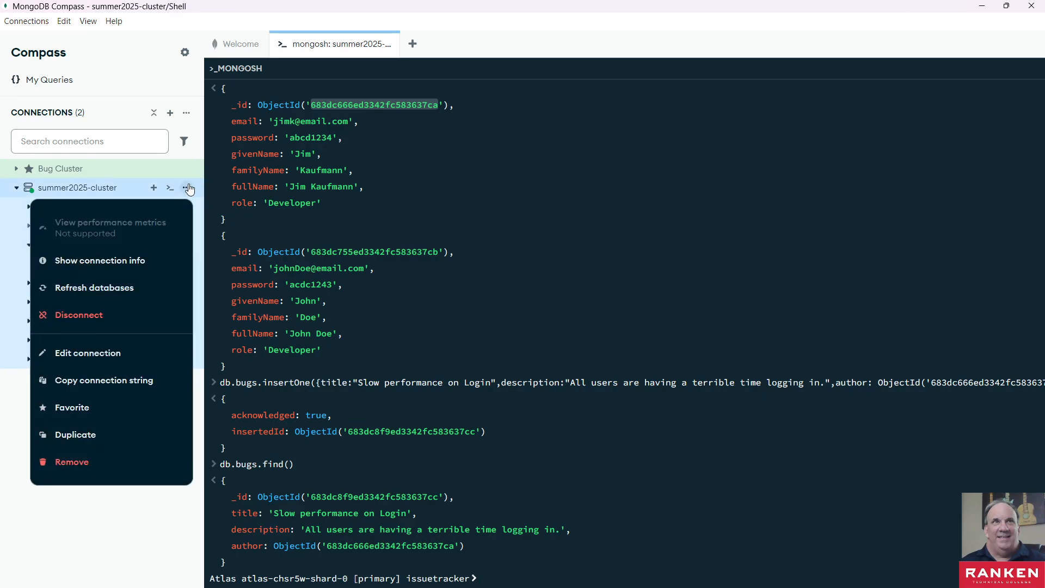
pyautogui.click(131, 287)
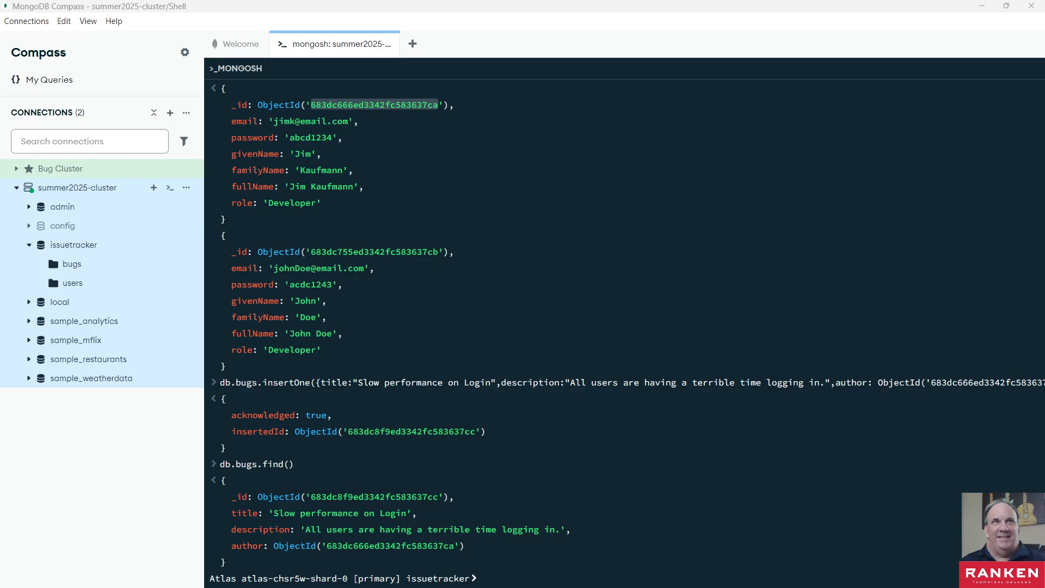
# - Create an ascending index on title and author by running db.bugs.createIndex({title: 1, author: 1}) in the shell
pyautogui.click(541, 580)
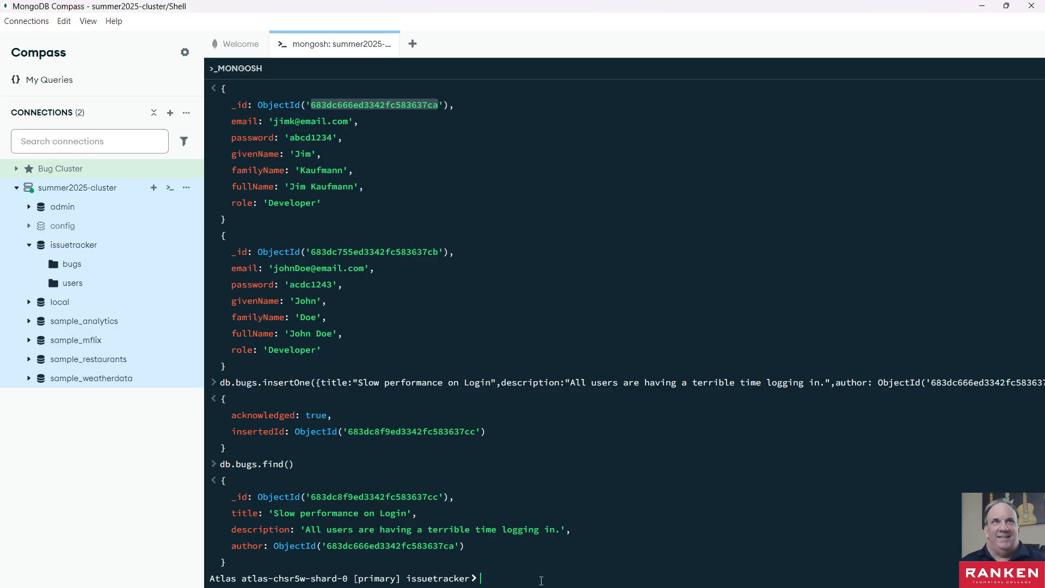
pyautogui.write('db.bugs.createIndex({title: 1, author: 1})')
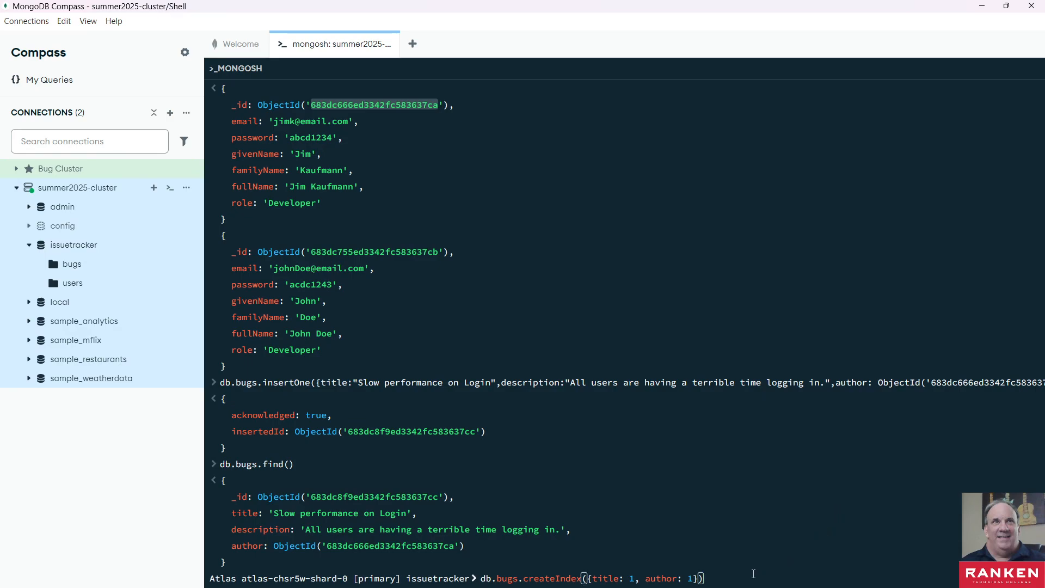
pyautogui.press('Return')
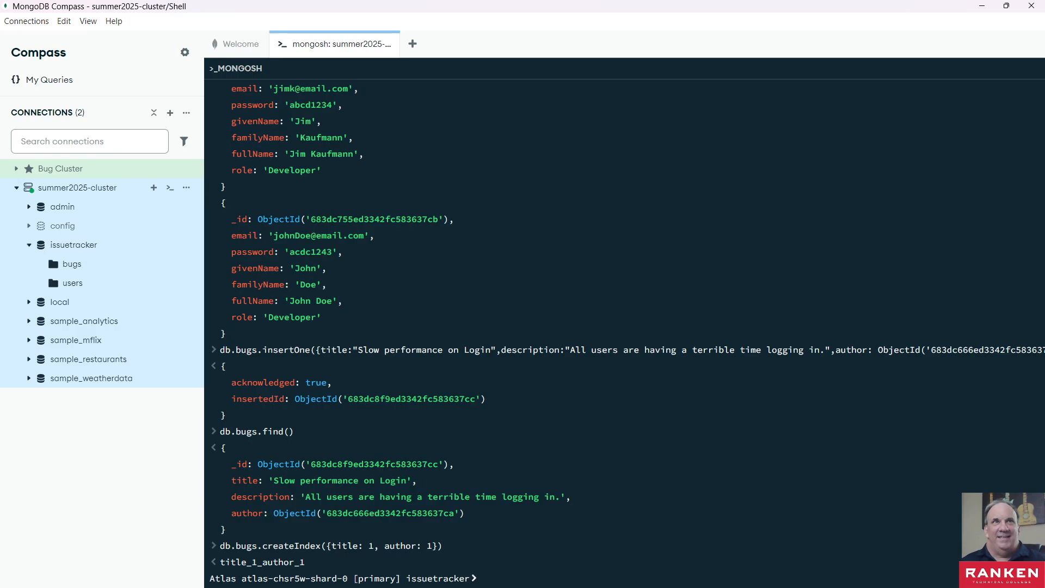
# - Bring up the erd-3.png diagram over the Compass window to examine the entities and their relationships
pyautogui.hotkey('alt', 'Tab')
pyautogui.hotkey('alt', 'Tab')
pyautogui.hotkey('alt', 'Tab')
pyautogui.click(967, 8)
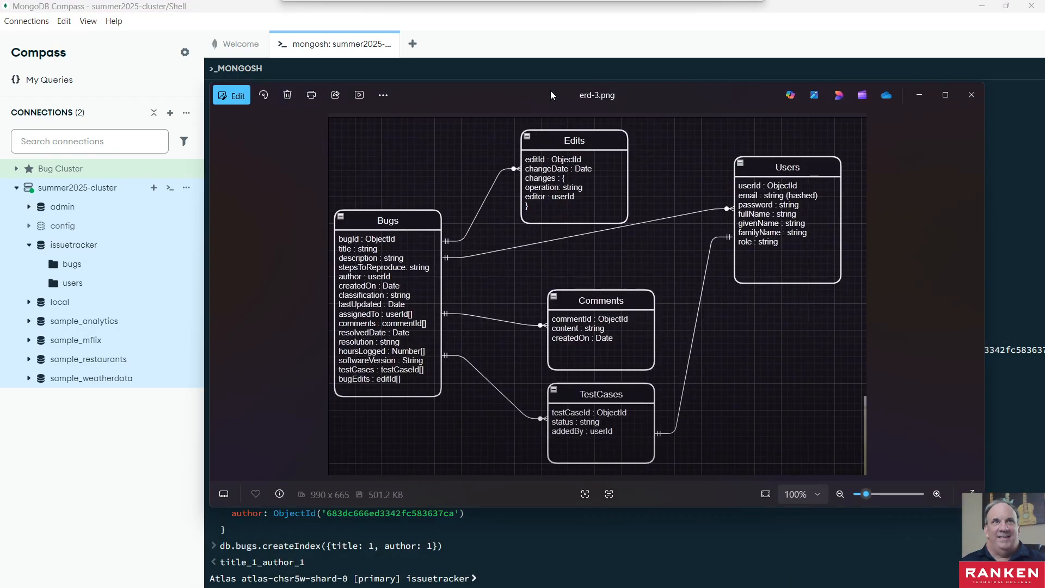
pyautogui.moveTo(550, 90); pyautogui.dragTo(535, 89)
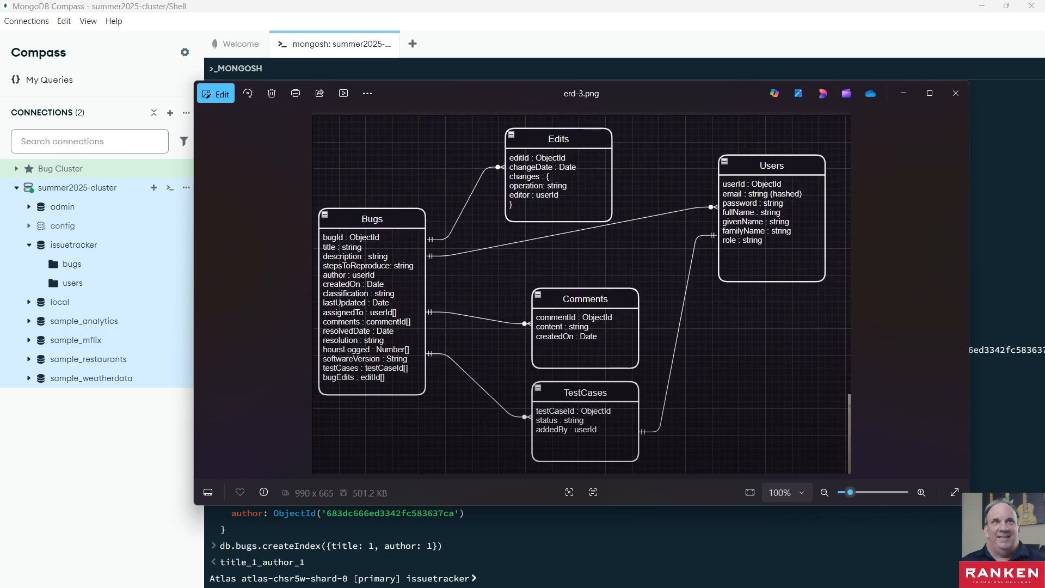
# - Examine the author ObjectId reference in schema..txt's bugs insert and the second user document's _id line in the Compass shell
pyautogui.hotkey('alt', 'Tab')
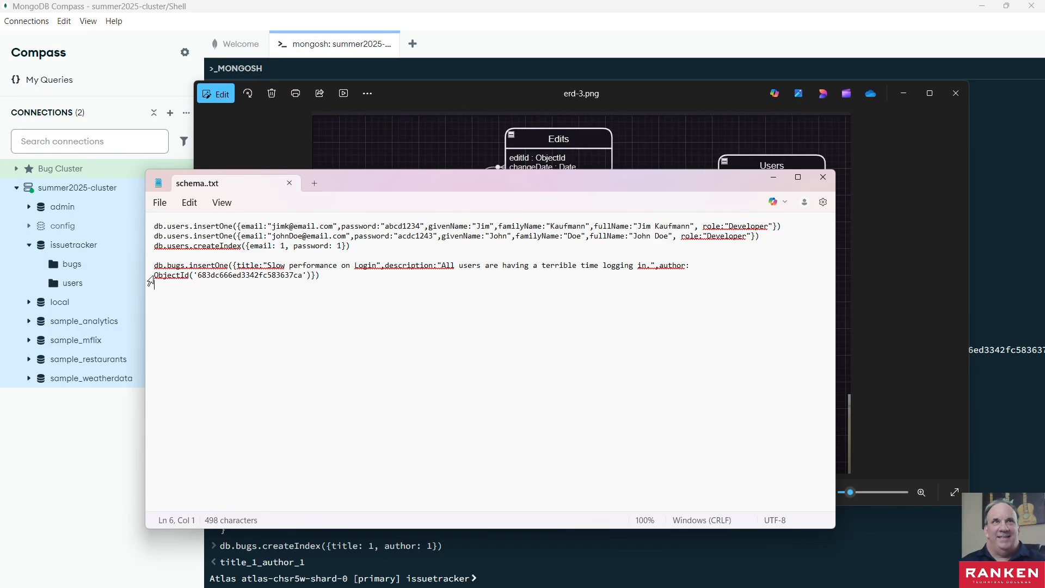
pyautogui.moveTo(154, 276); pyautogui.dragTo(314, 272)
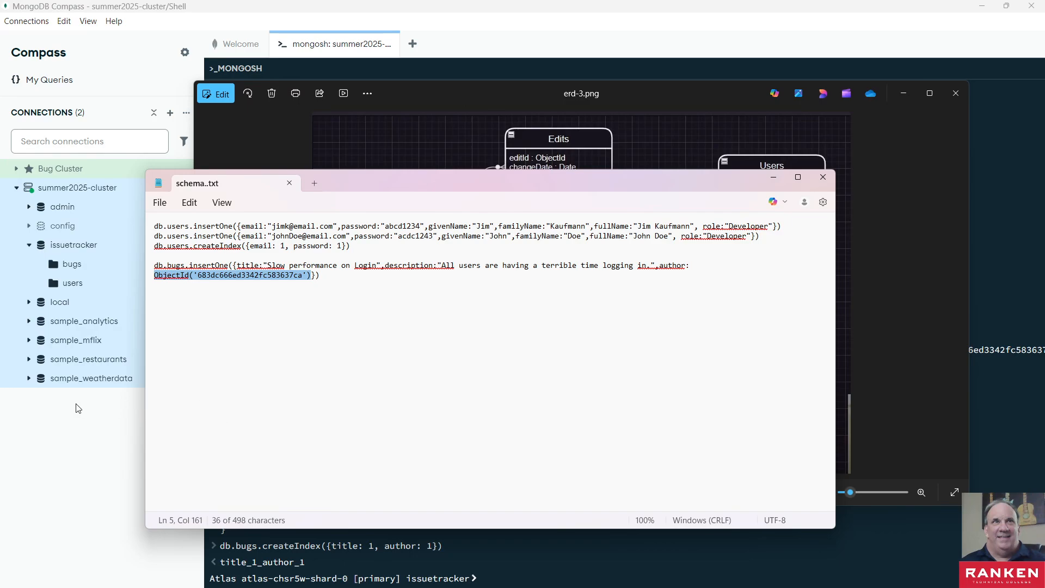
pyautogui.doubleClick(165, 275)
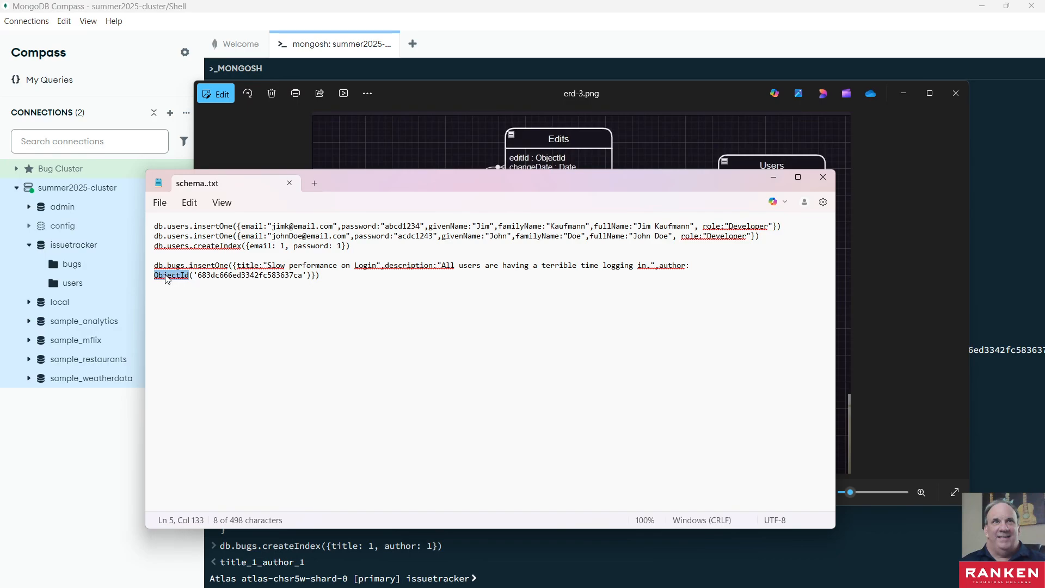
pyautogui.click(481, 560)
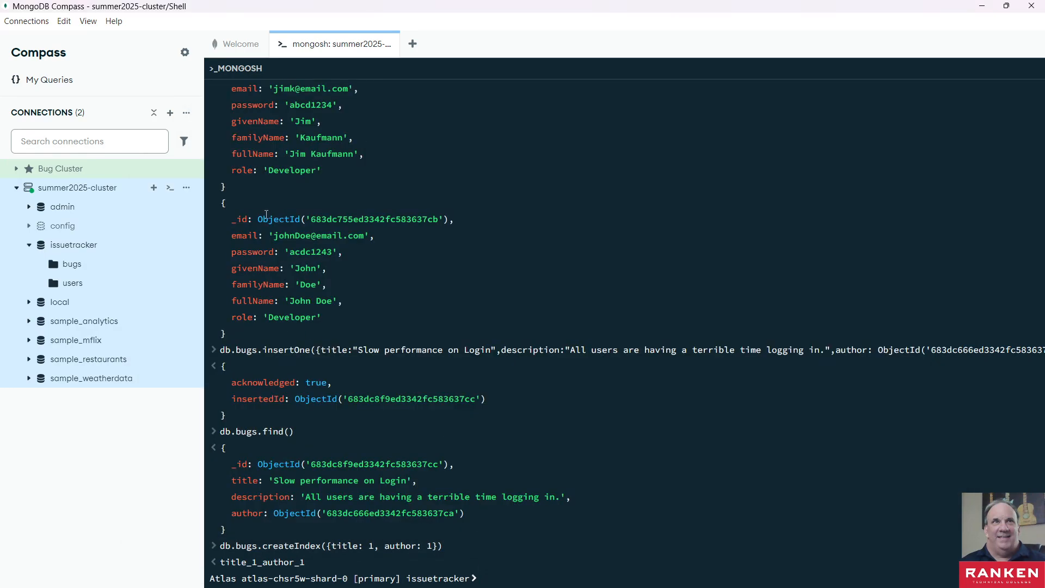
pyautogui.moveTo(234, 218); pyautogui.dragTo(463, 231)
pyautogui.click(404, 222)
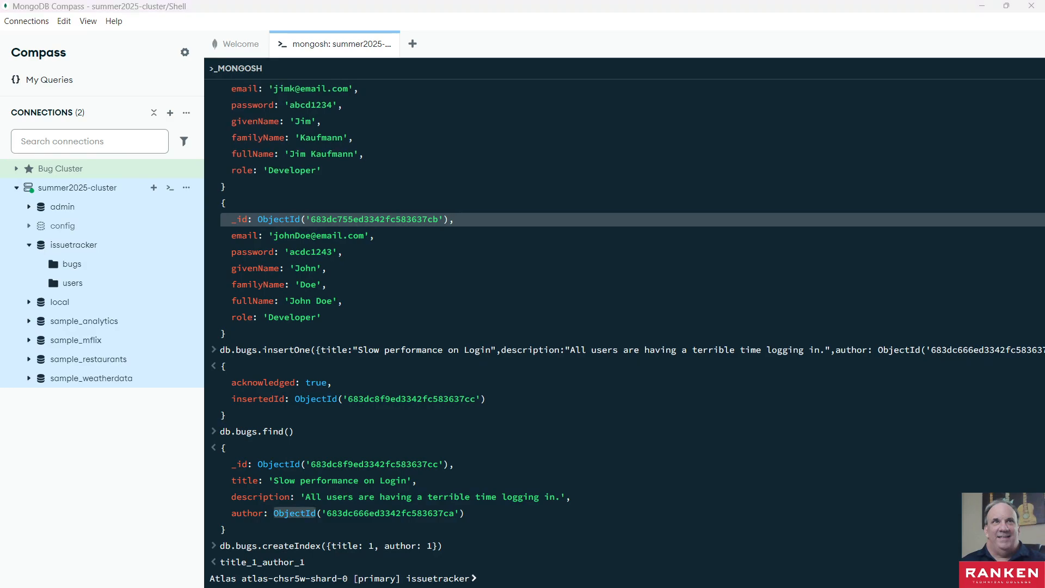
# - Switch to the Lab 02-02 document in the browser and examine its numbered bug and user requirements
pyautogui.hotkey('alt', 'Tab')
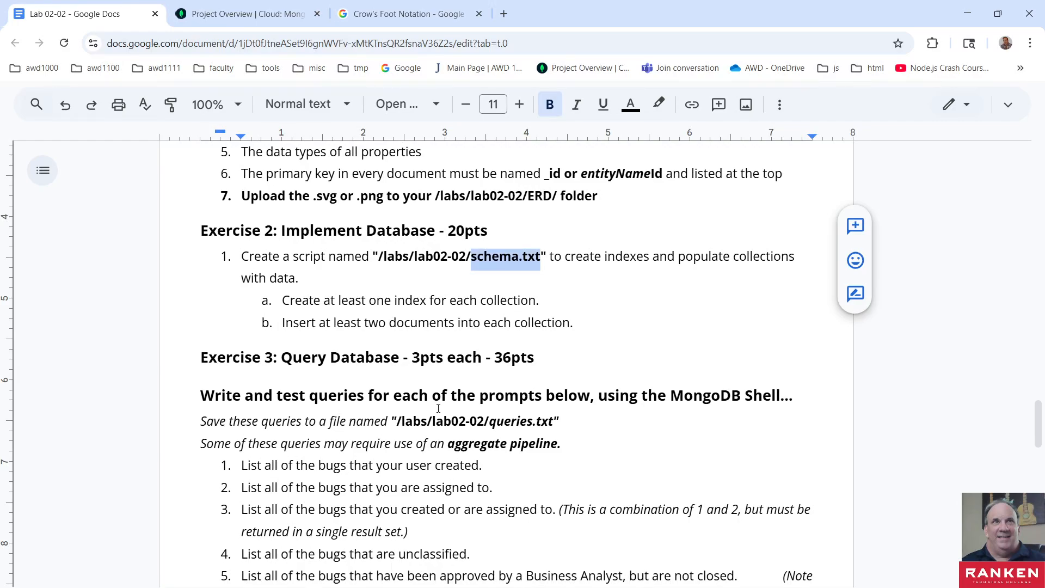
pyautogui.scroll(5, 438, 408)
pyautogui.scroll(10, 438, 408)
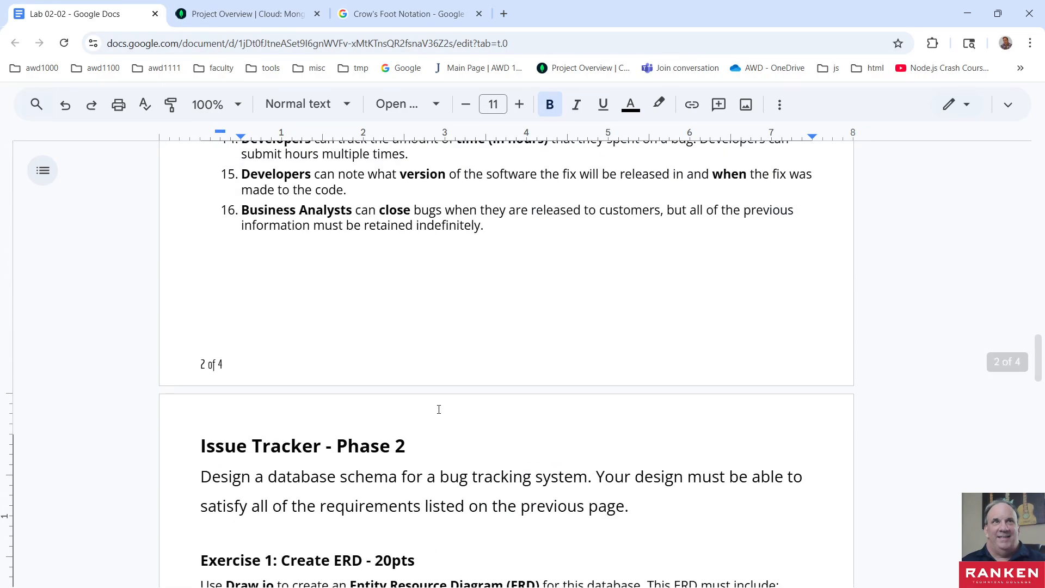
pyautogui.scroll(4, 441, 411)
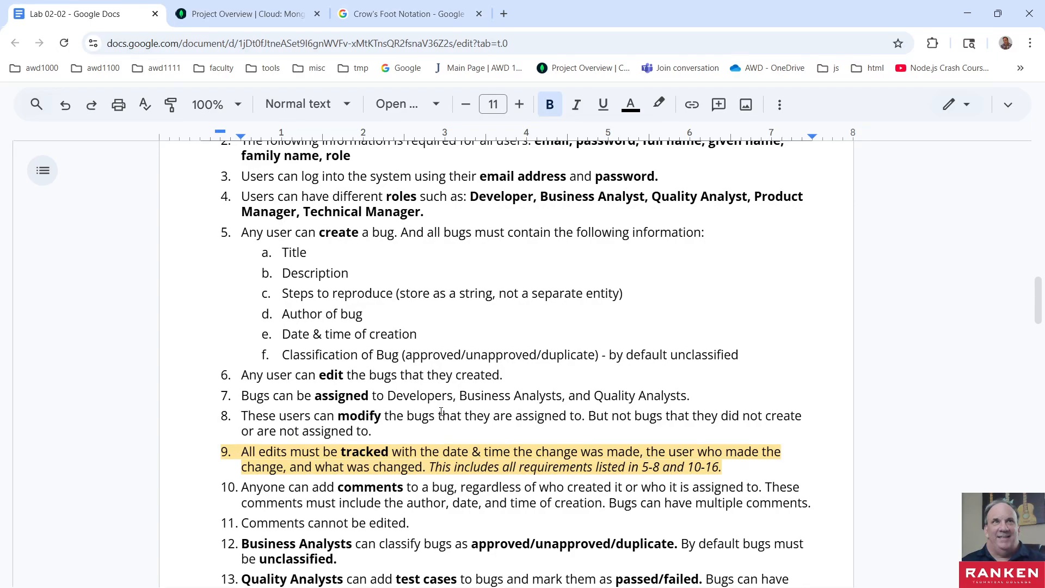
pyautogui.scroll(-1, 442, 411)
pyautogui.scroll(1, 441, 412)
pyautogui.scroll(-1, 440, 412)
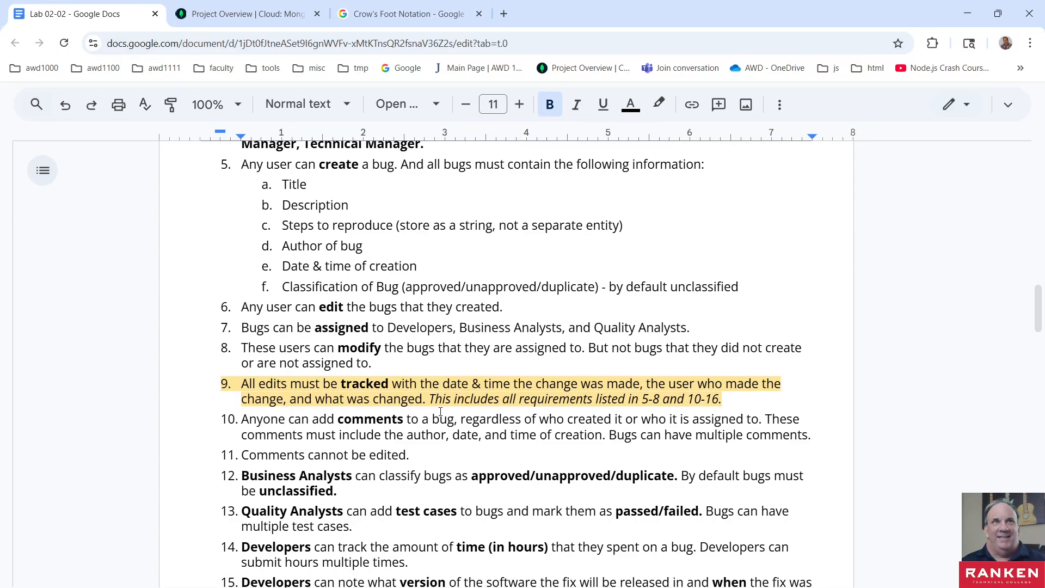
pyautogui.scroll(1, 441, 412)
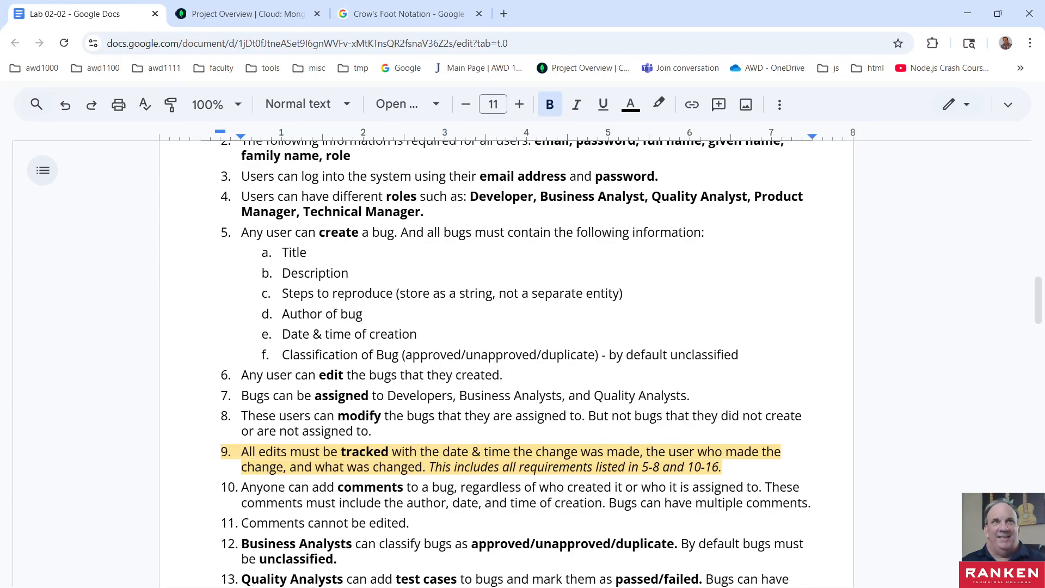
# - Examine the erd-3.png diagram again and return to the start of the Application Requirements section in the lab document
pyautogui.hotkey('alt', 'Tab')
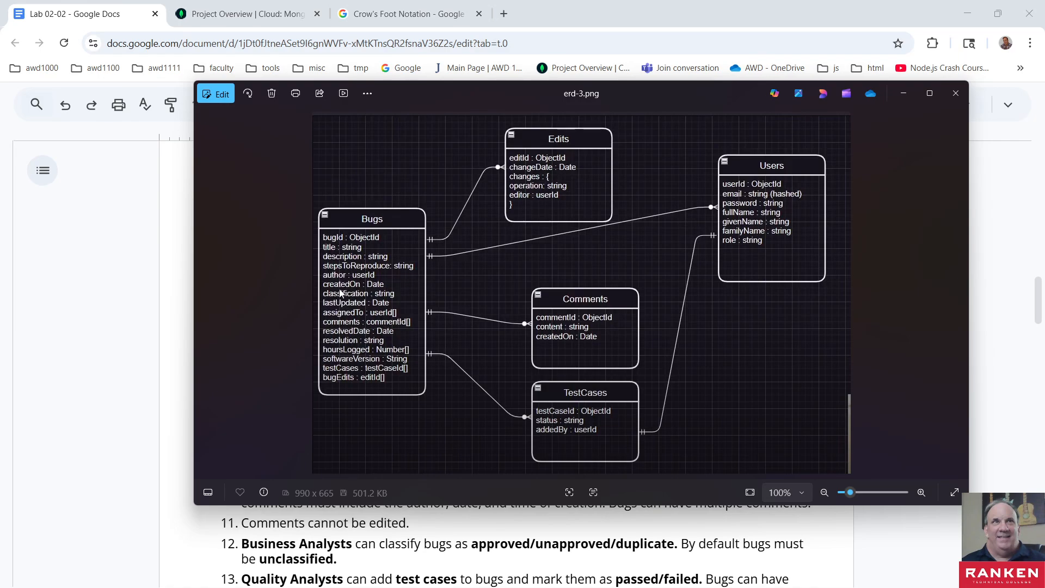
pyautogui.click(325, 530)
pyautogui.scroll(3, 381, 385)
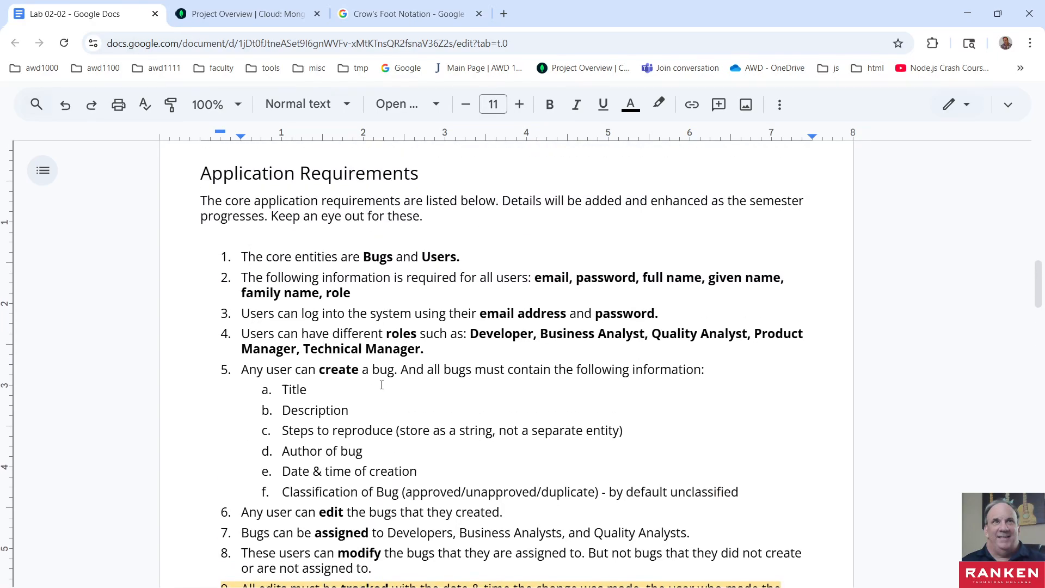
# - Examine the Exercise 2, 3 and 4 instructions in the Lab 02-02 document, ending at the Exercise 4 task list
pyautogui.scroll(-15, 382, 385)
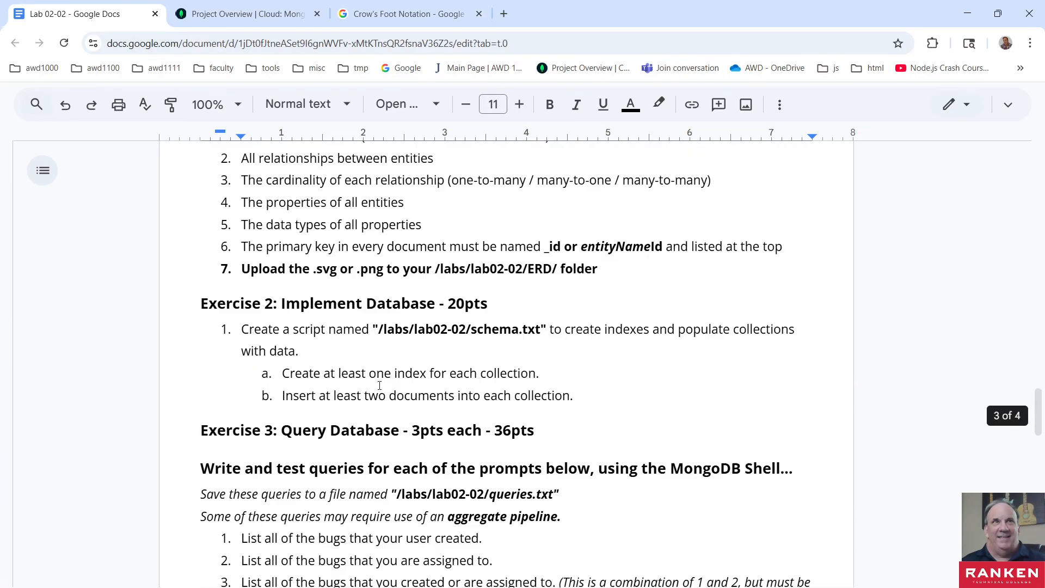
pyautogui.scroll(-5, 380, 385)
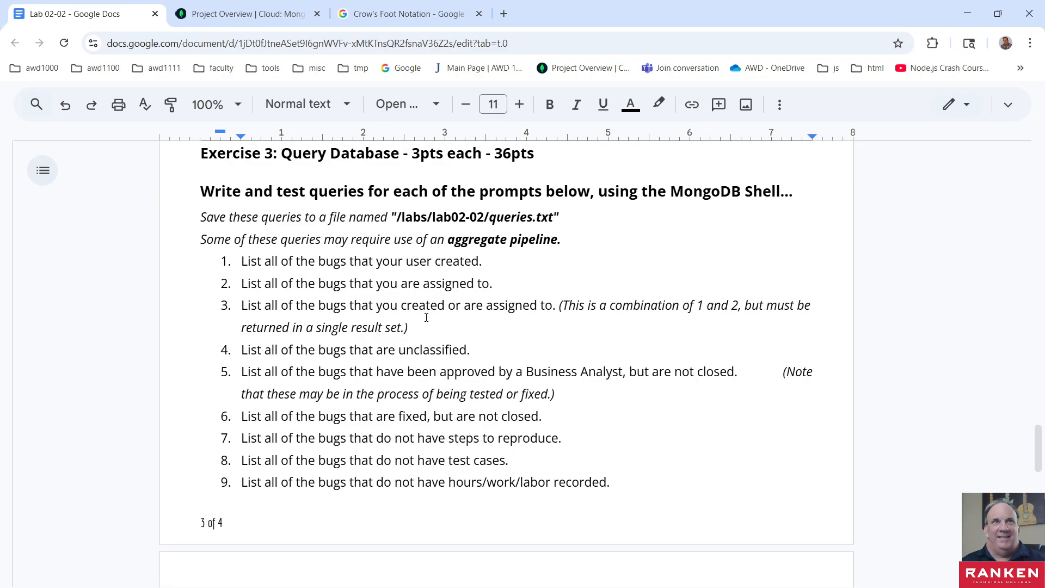
pyautogui.scroll(-10, 426, 317)
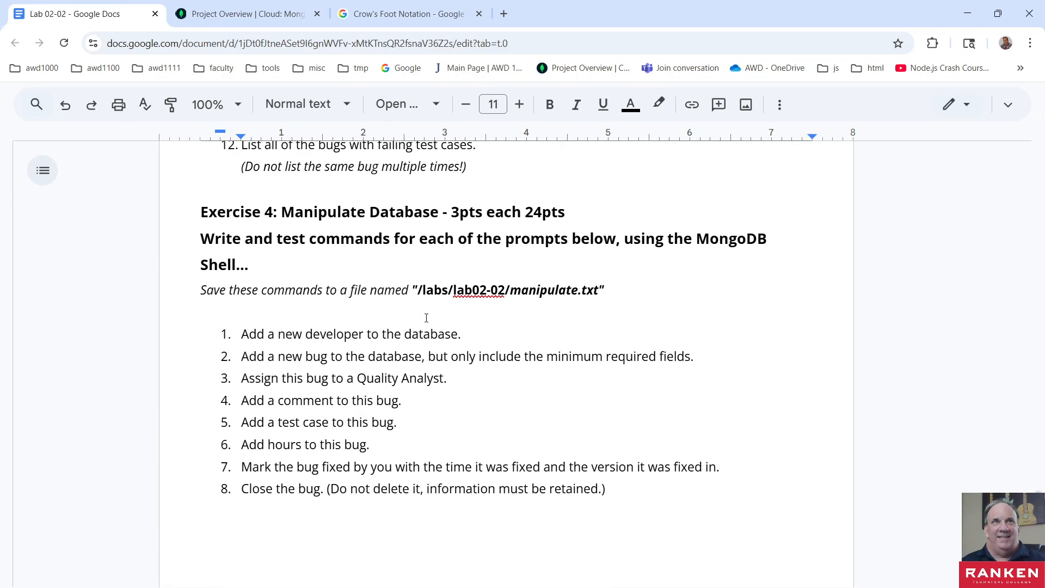
pyautogui.scroll(-8, 426, 318)
pyautogui.scroll(7, 426, 317)
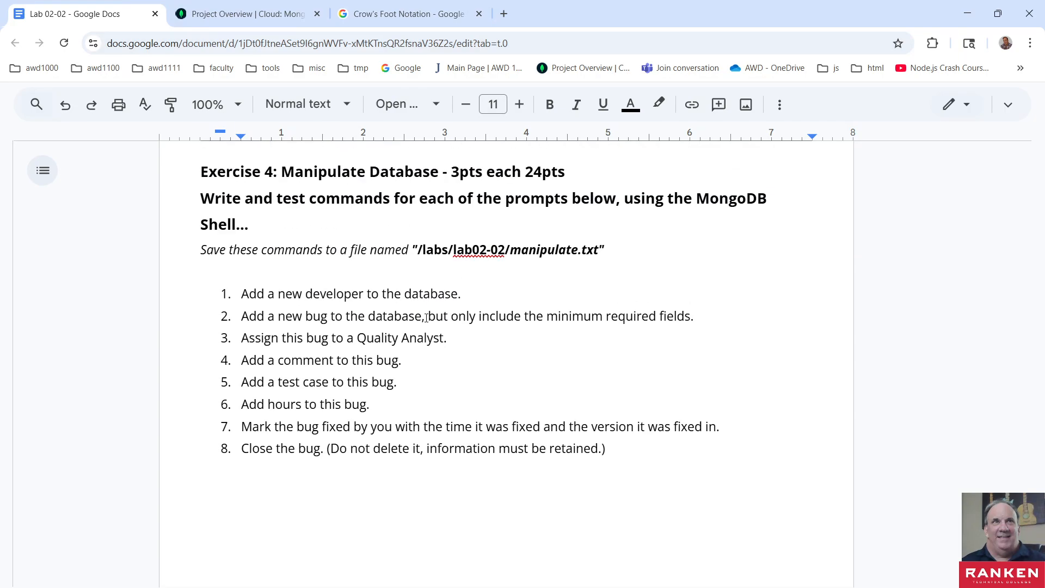
pyautogui.scroll(1, 426, 317)
pyautogui.scroll(-1, 426, 317)
pyautogui.scroll(1, 426, 317)
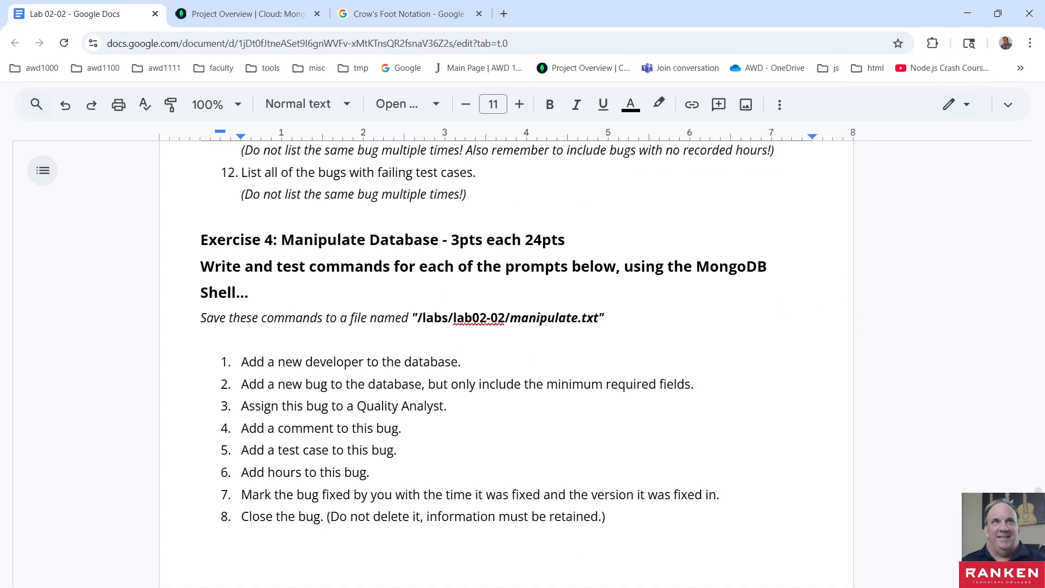
# - Switch to MongoDB Compass, view issuetracker's bugs collection and open the "Slow performance on Login" document for inline editing
pyautogui.hotkey('alt', 'Tab')
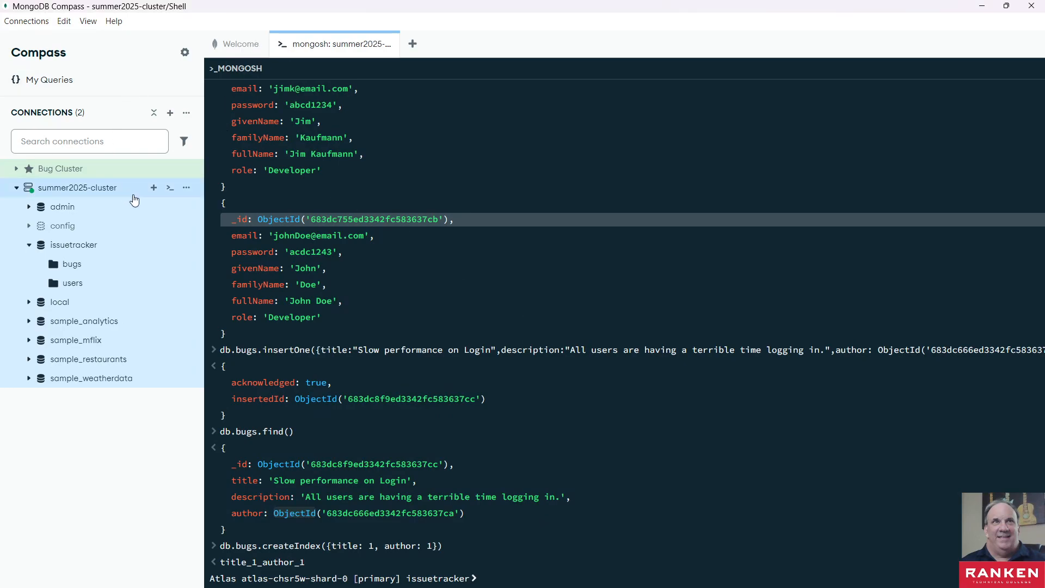
pyautogui.doubleClick(75, 265)
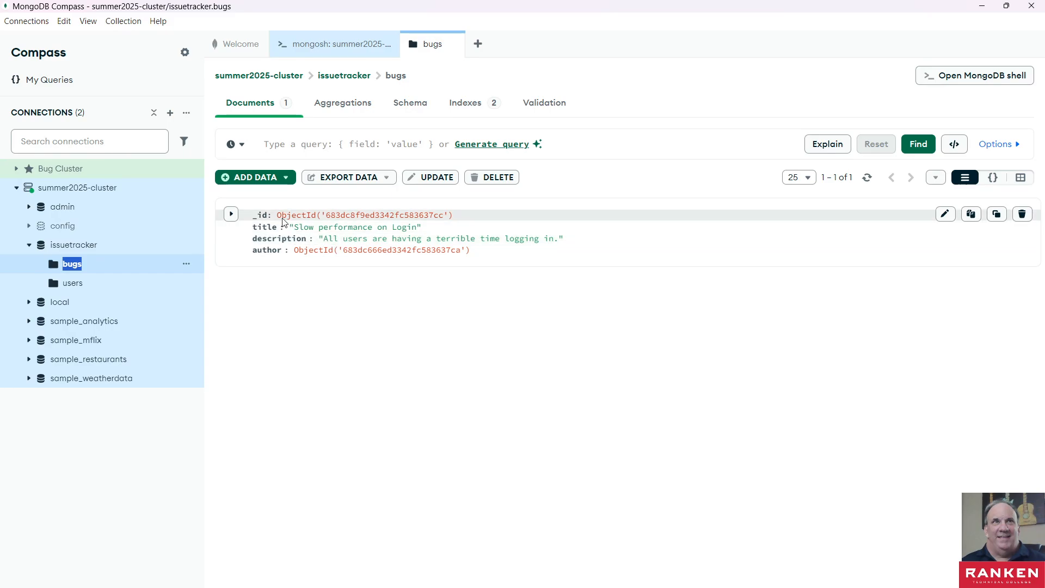
pyautogui.click(571, 240)
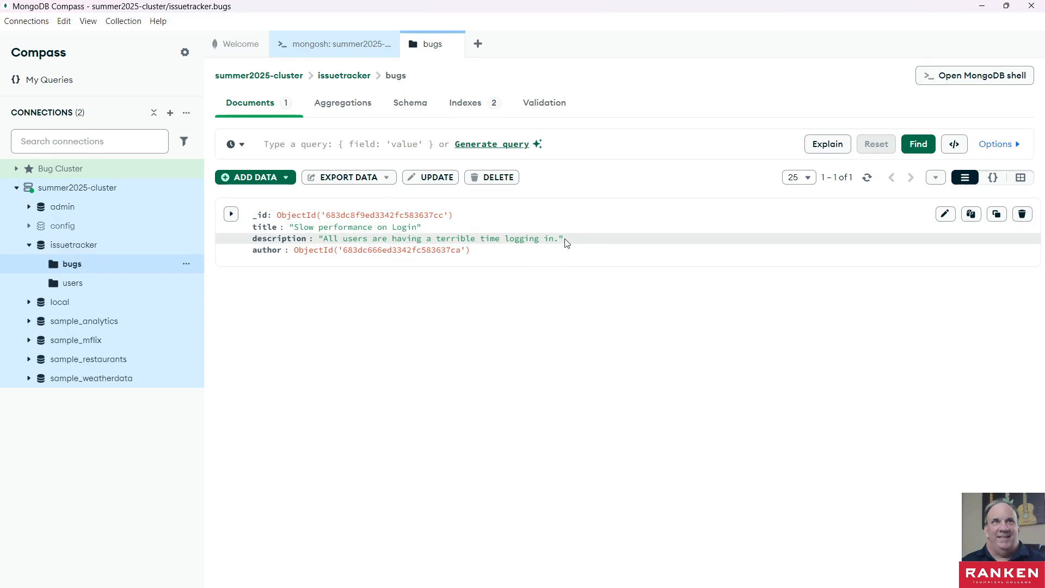
pyautogui.doubleClick(563, 240)
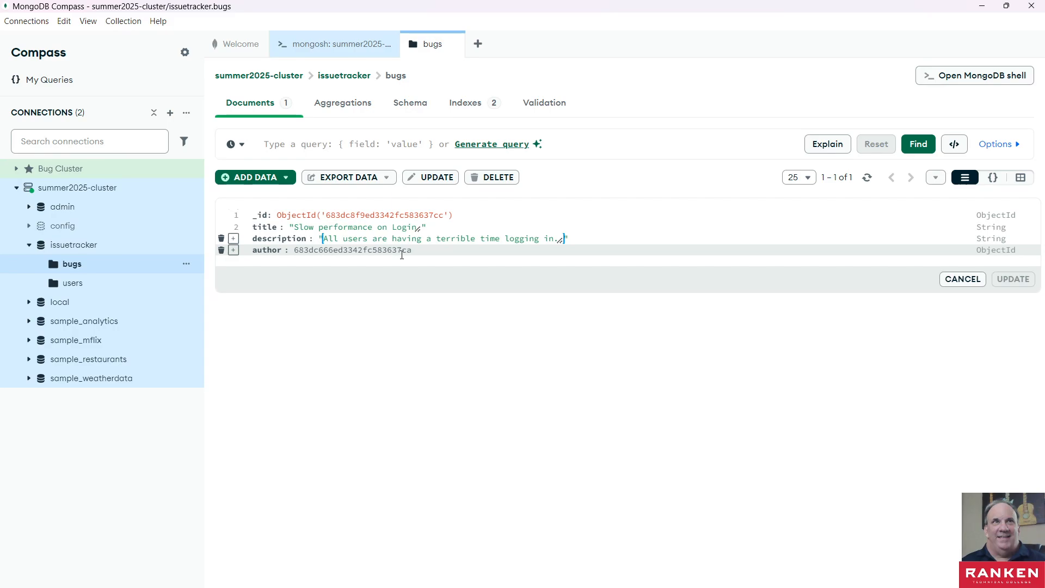
pyautogui.click(379, 355)
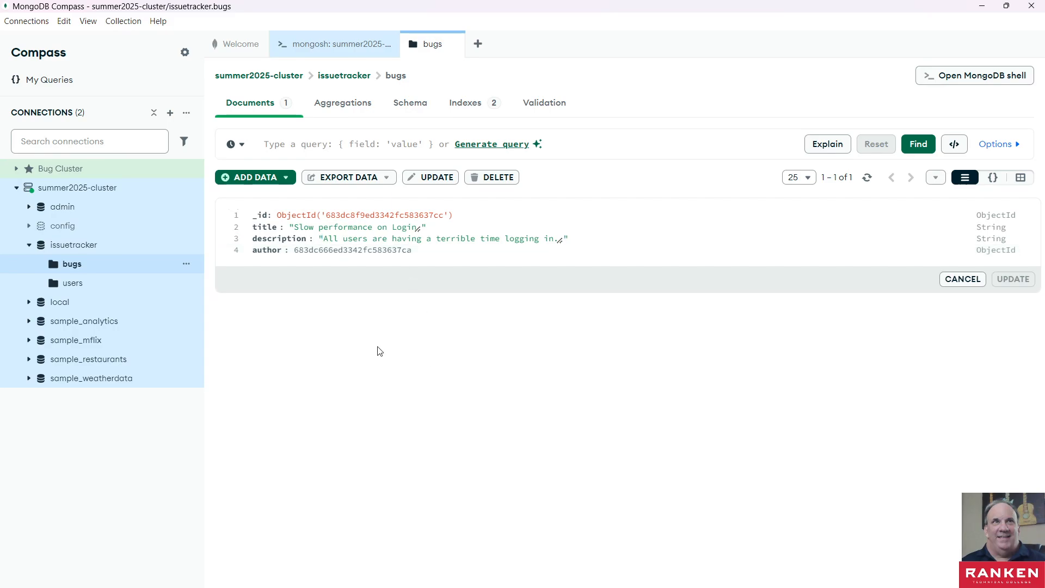
# - Put Compass away and examine the Exercise 4 database manipulation tasks in the Lab 02-02 document
pyautogui.click(983, 7)
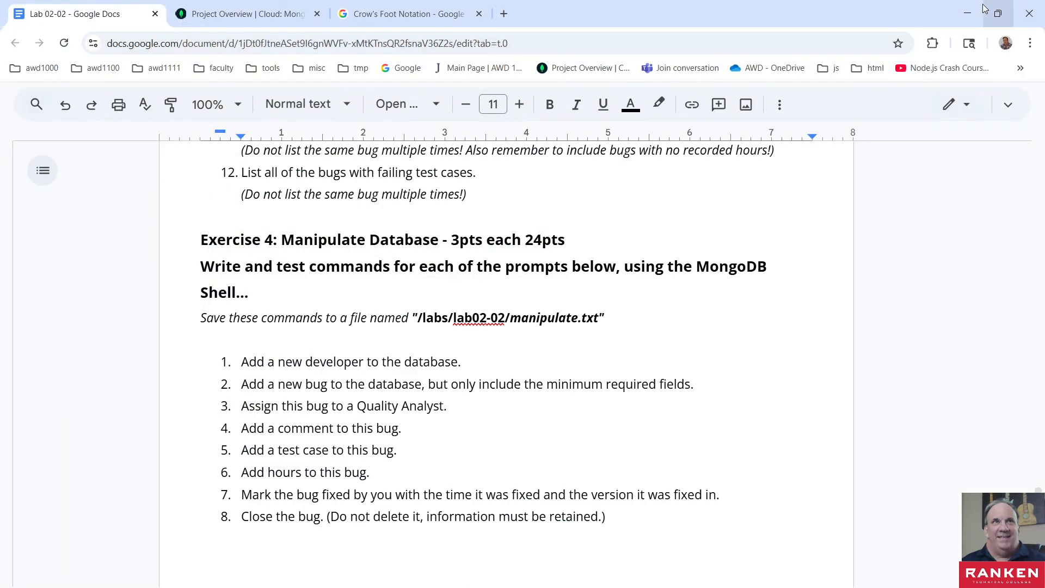
pyautogui.scroll(-1, 356, 373)
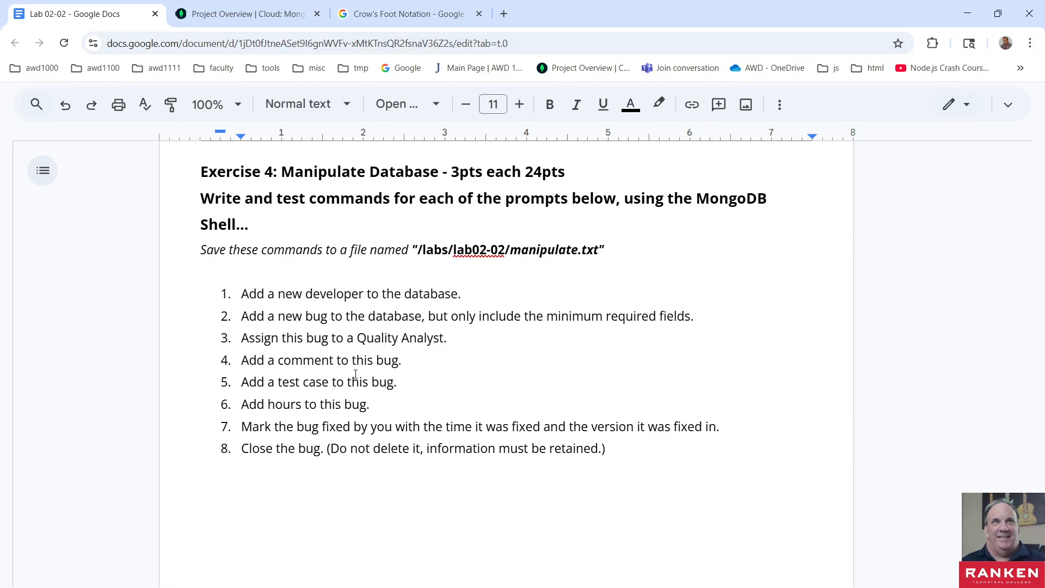
pyautogui.scroll(-3, 356, 374)
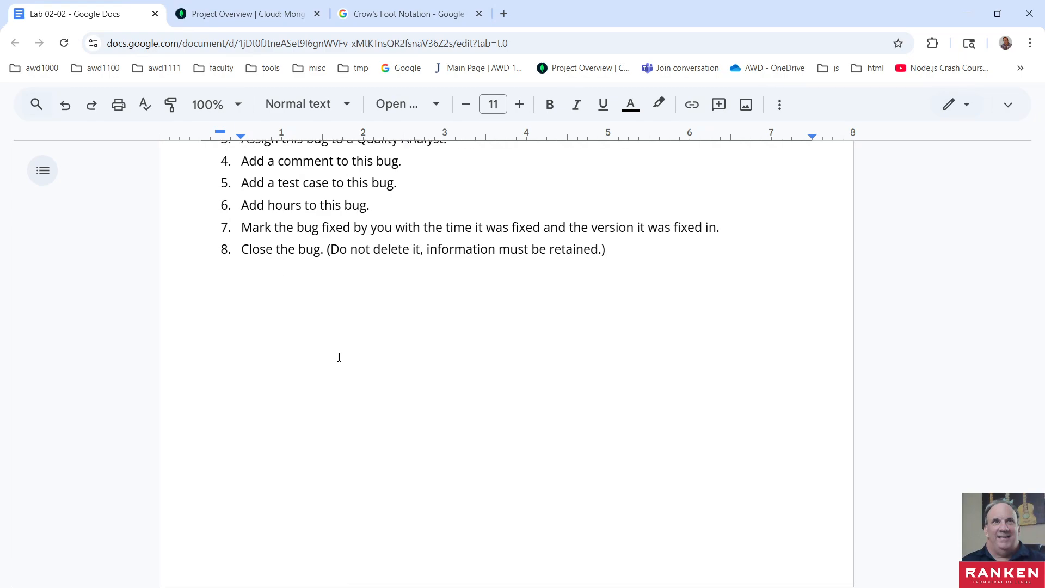
pyautogui.scroll(-3, 339, 357)
pyautogui.scroll(5, 339, 357)
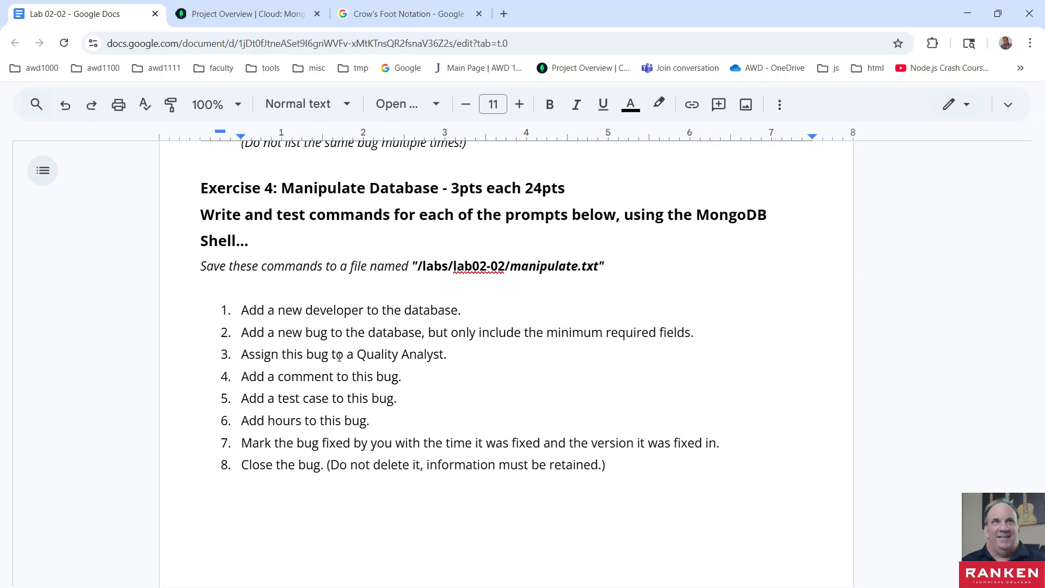
# - Examine the Exercise 2 requirements for schema.txt, highlighting the heading and the number of indexes required for each collection
pyautogui.scroll(10, 354, 363)
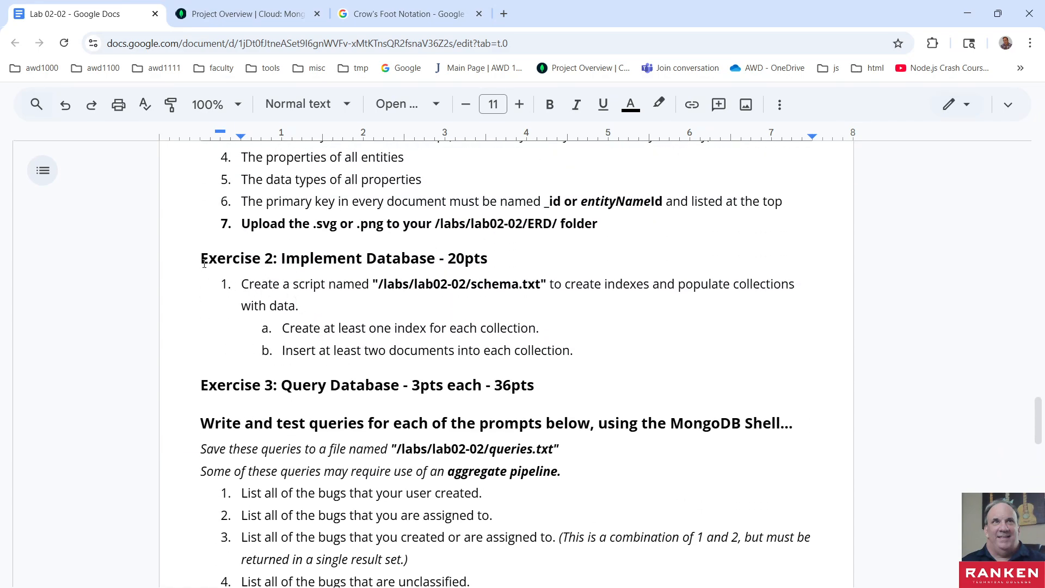
pyautogui.moveTo(200, 258); pyautogui.dragTo(477, 283)
pyautogui.scroll(-1, 445, 358)
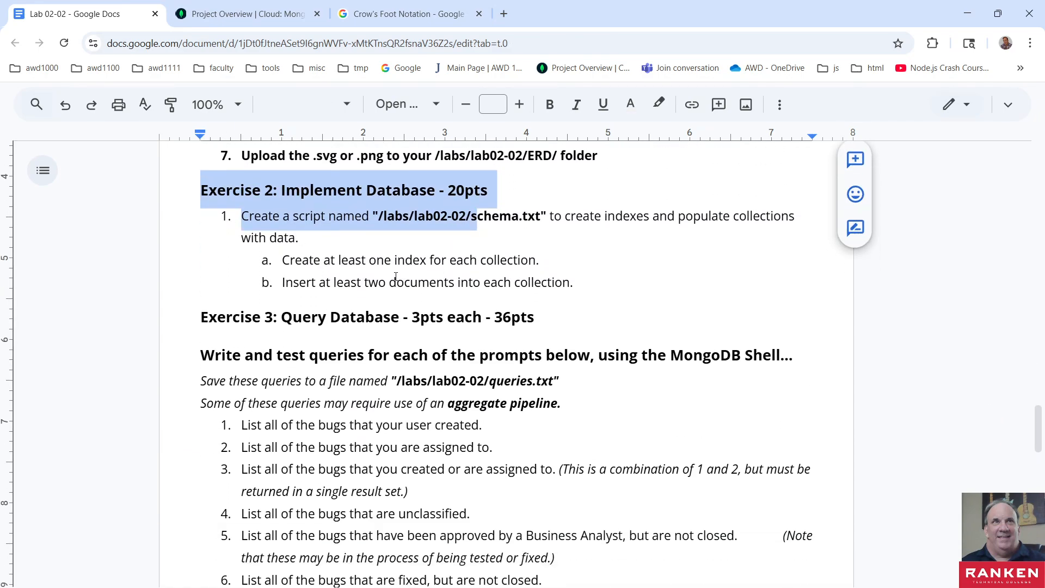
pyautogui.doubleClick(380, 264)
pyautogui.scroll(-1, 414, 355)
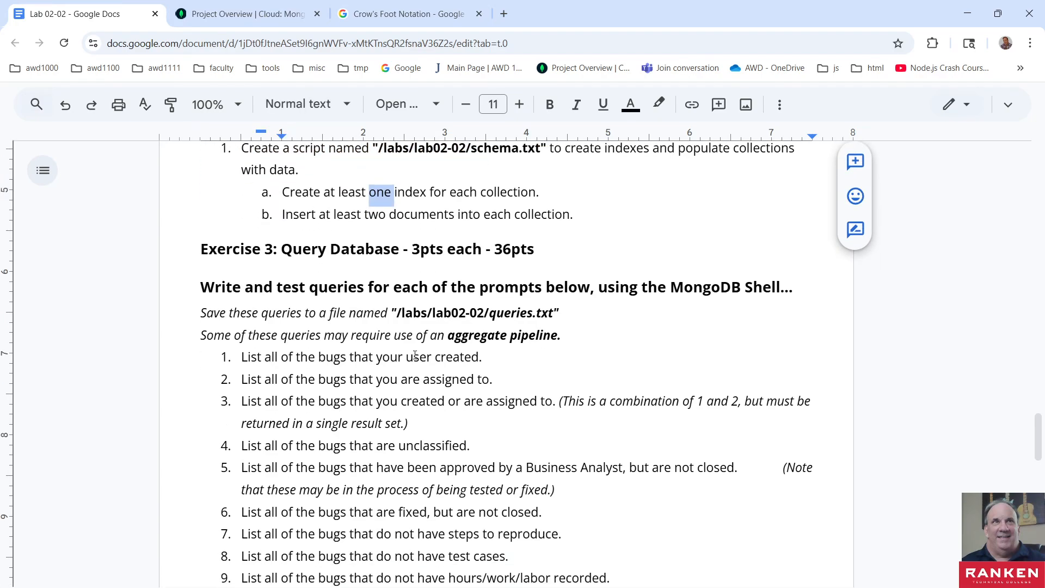
pyautogui.scroll(-2, 414, 355)
pyautogui.scroll(3, 413, 350)
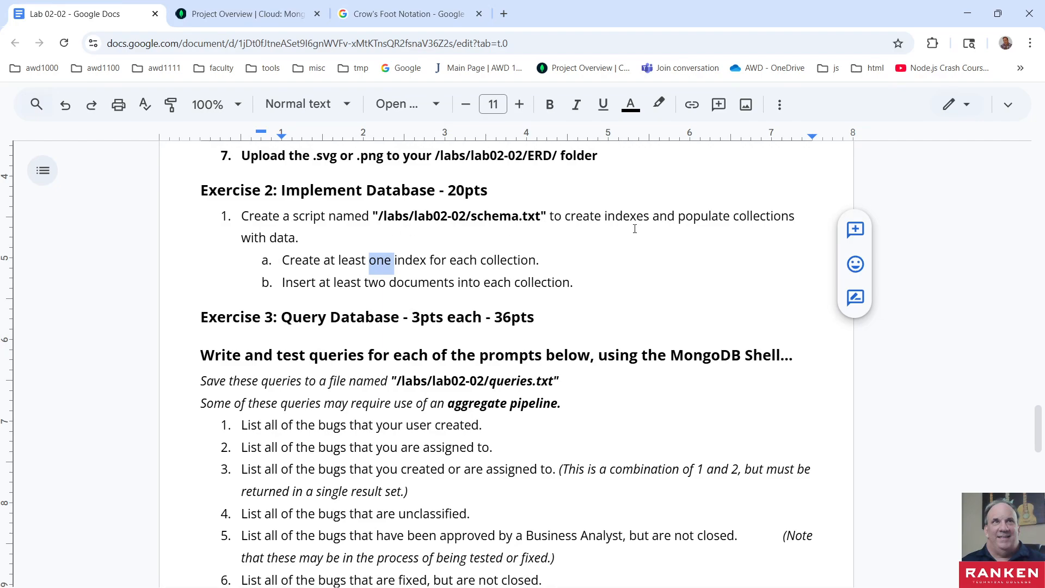
# - Read through the twelve Exercise 3 query prompts and on to the eight Exercise 4 tasks for manipulate.txt
pyautogui.scroll(-2, 320, 347)
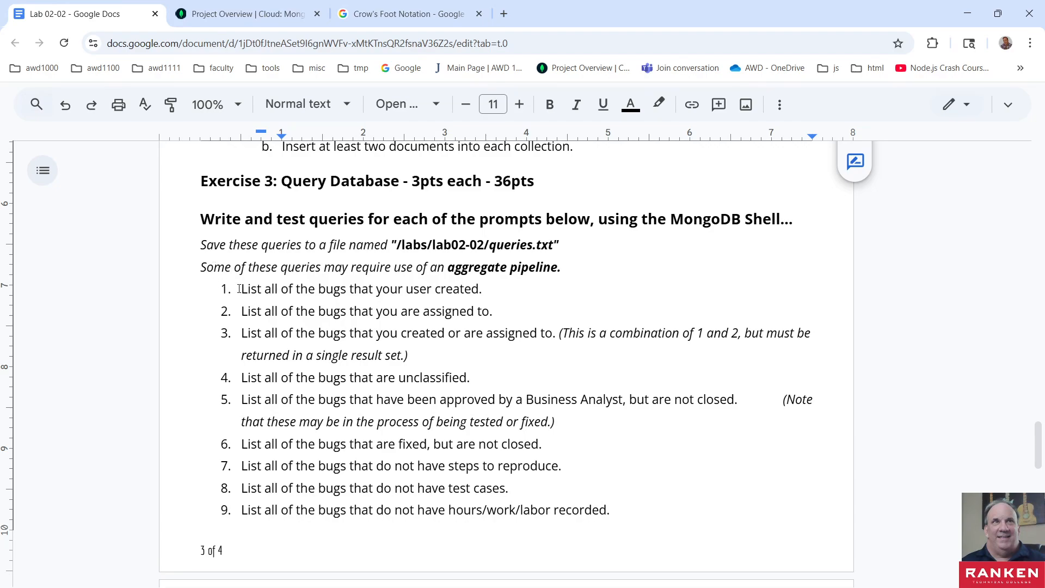
pyautogui.moveTo(241, 289); pyautogui.dragTo(443, 312)
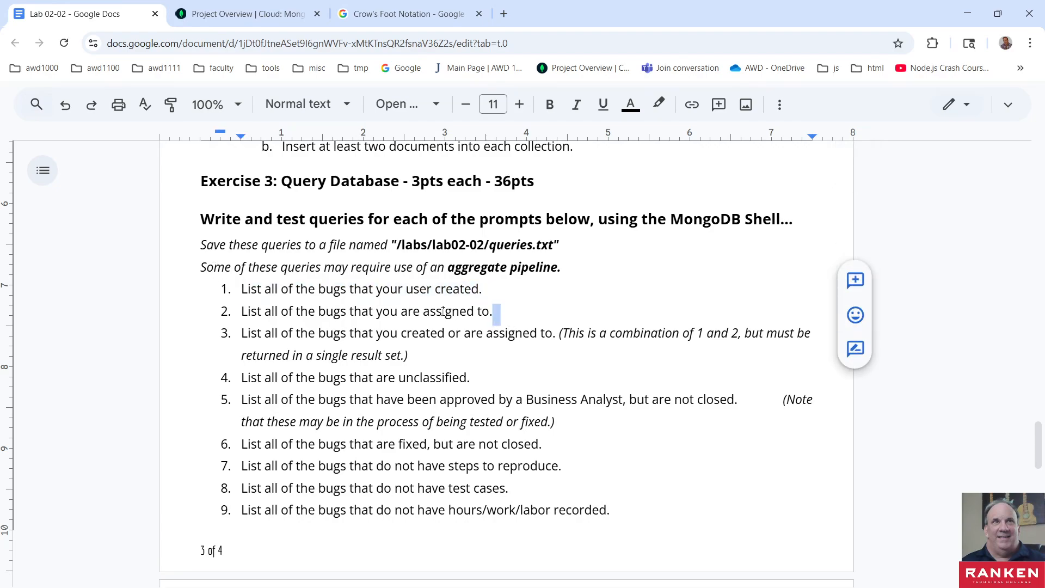
pyautogui.scroll(-2, 259, 444)
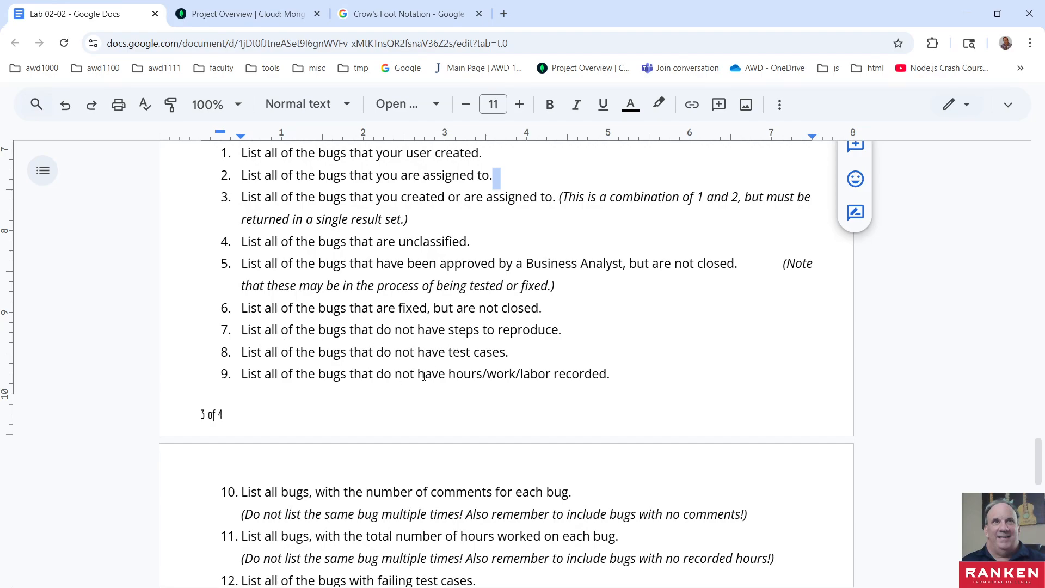
pyautogui.scroll(-2, 430, 435)
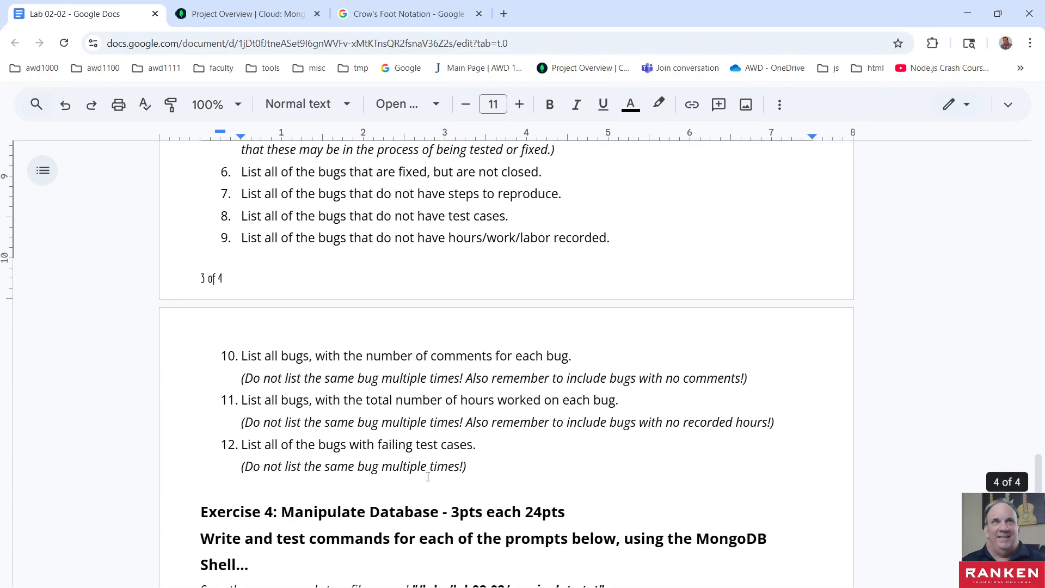
pyautogui.scroll(-1, 428, 476)
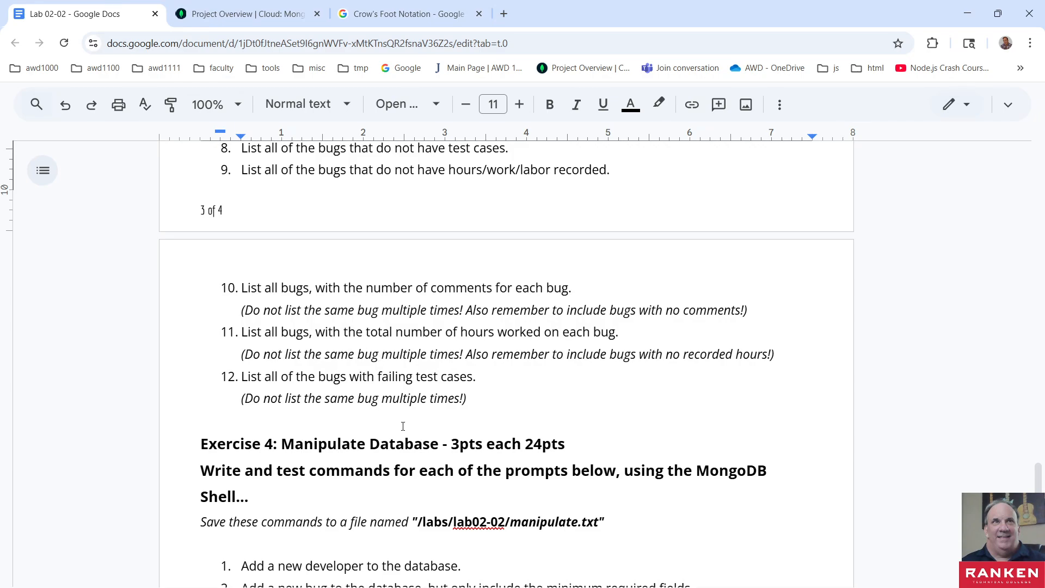
pyautogui.scroll(-4, 403, 426)
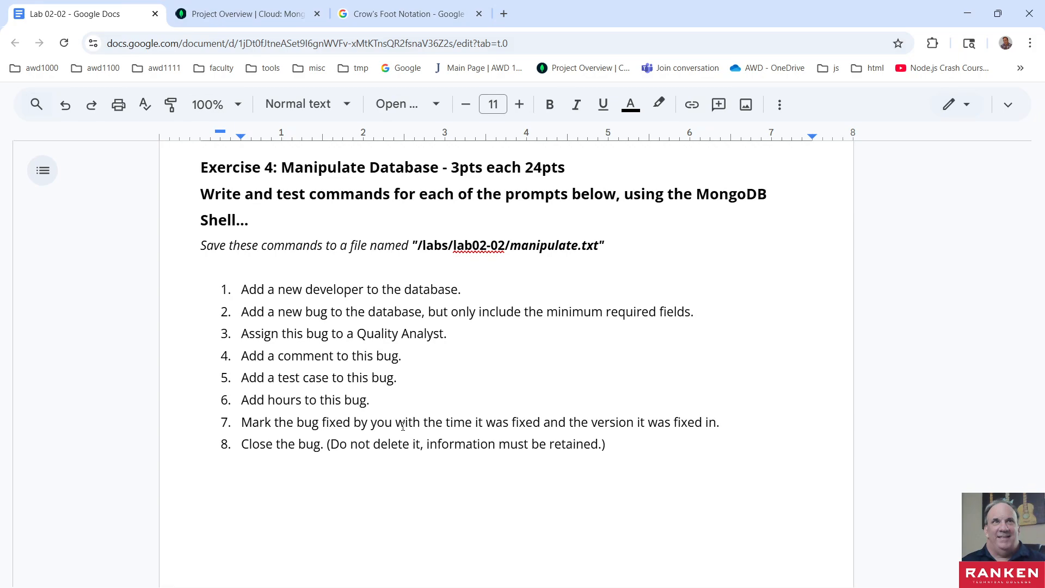
pyautogui.scroll(-1, 403, 426)
pyautogui.scroll(-1, 398, 427)
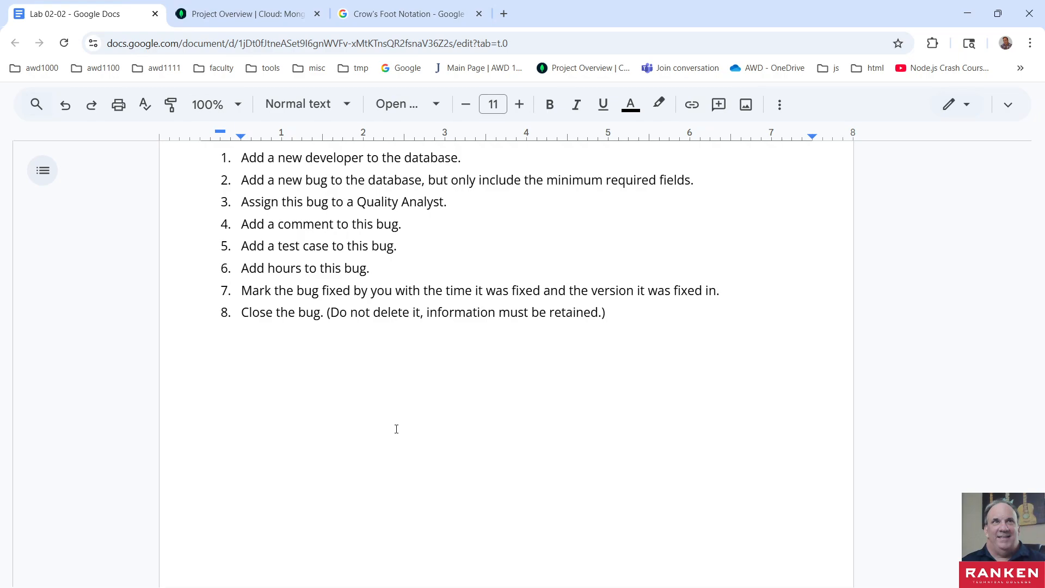
pyautogui.scroll(2, 396, 428)
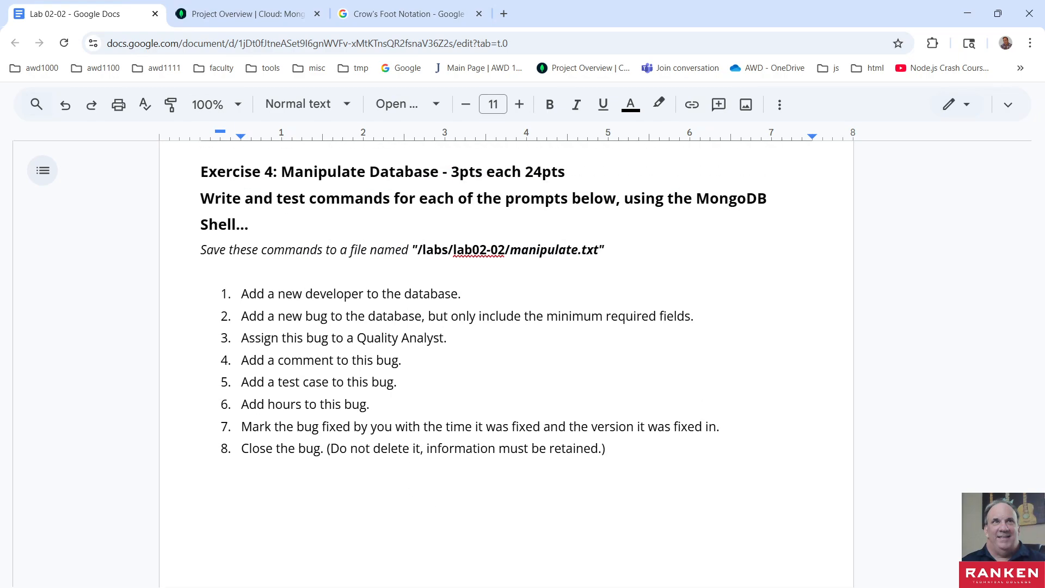